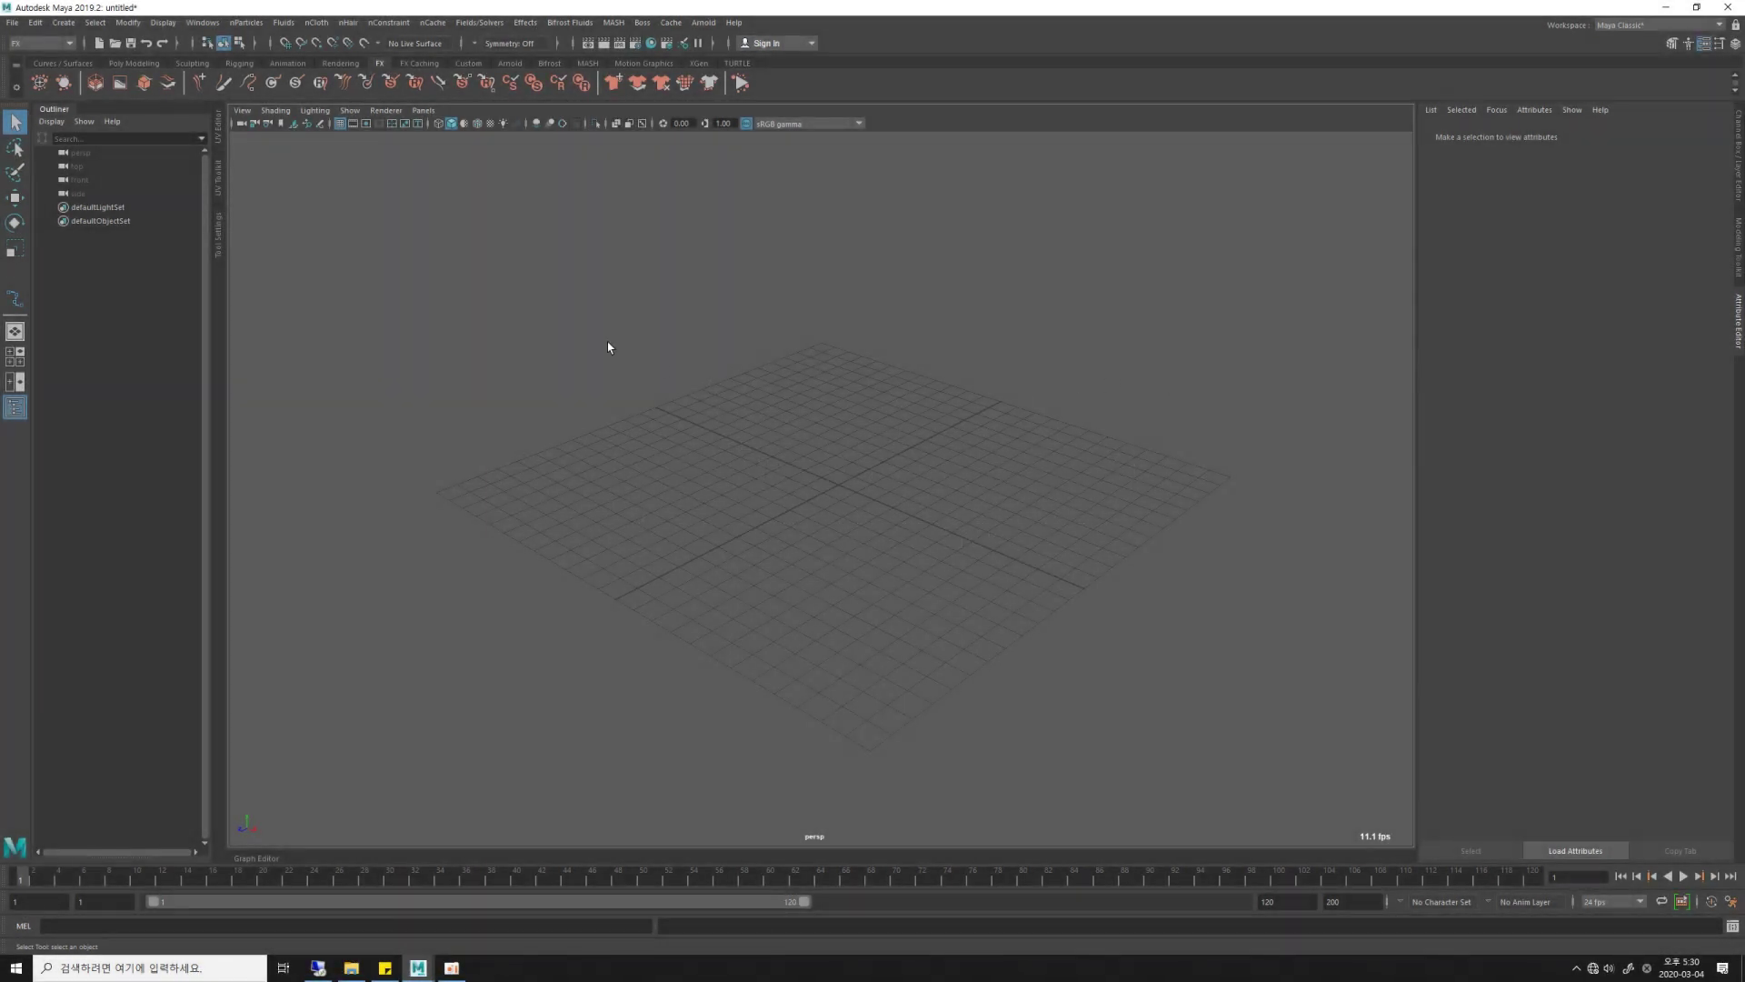
Open the nParticles menu to reach the Create Emitter command.
{"action": "left_click", "coordinate": [249, 24]}
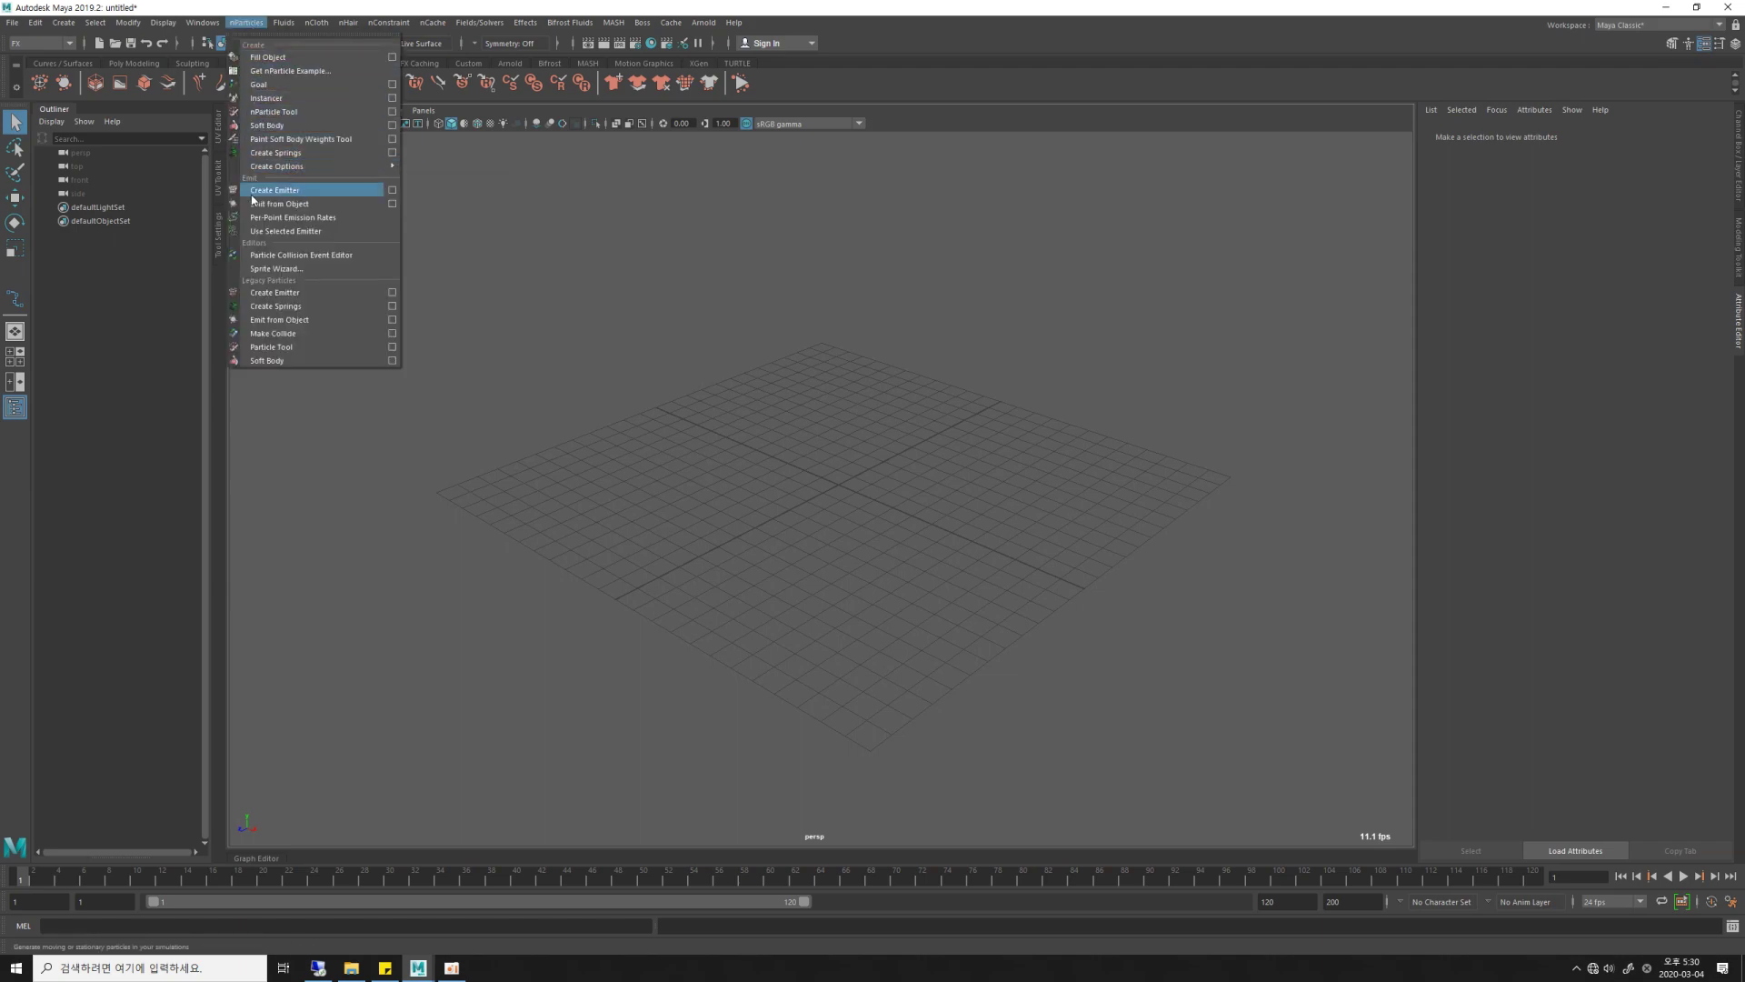
Create emitter1 and change its Emitter Type from Omni to Volume.
{"action": "left_click", "coordinate": [348, 194]}
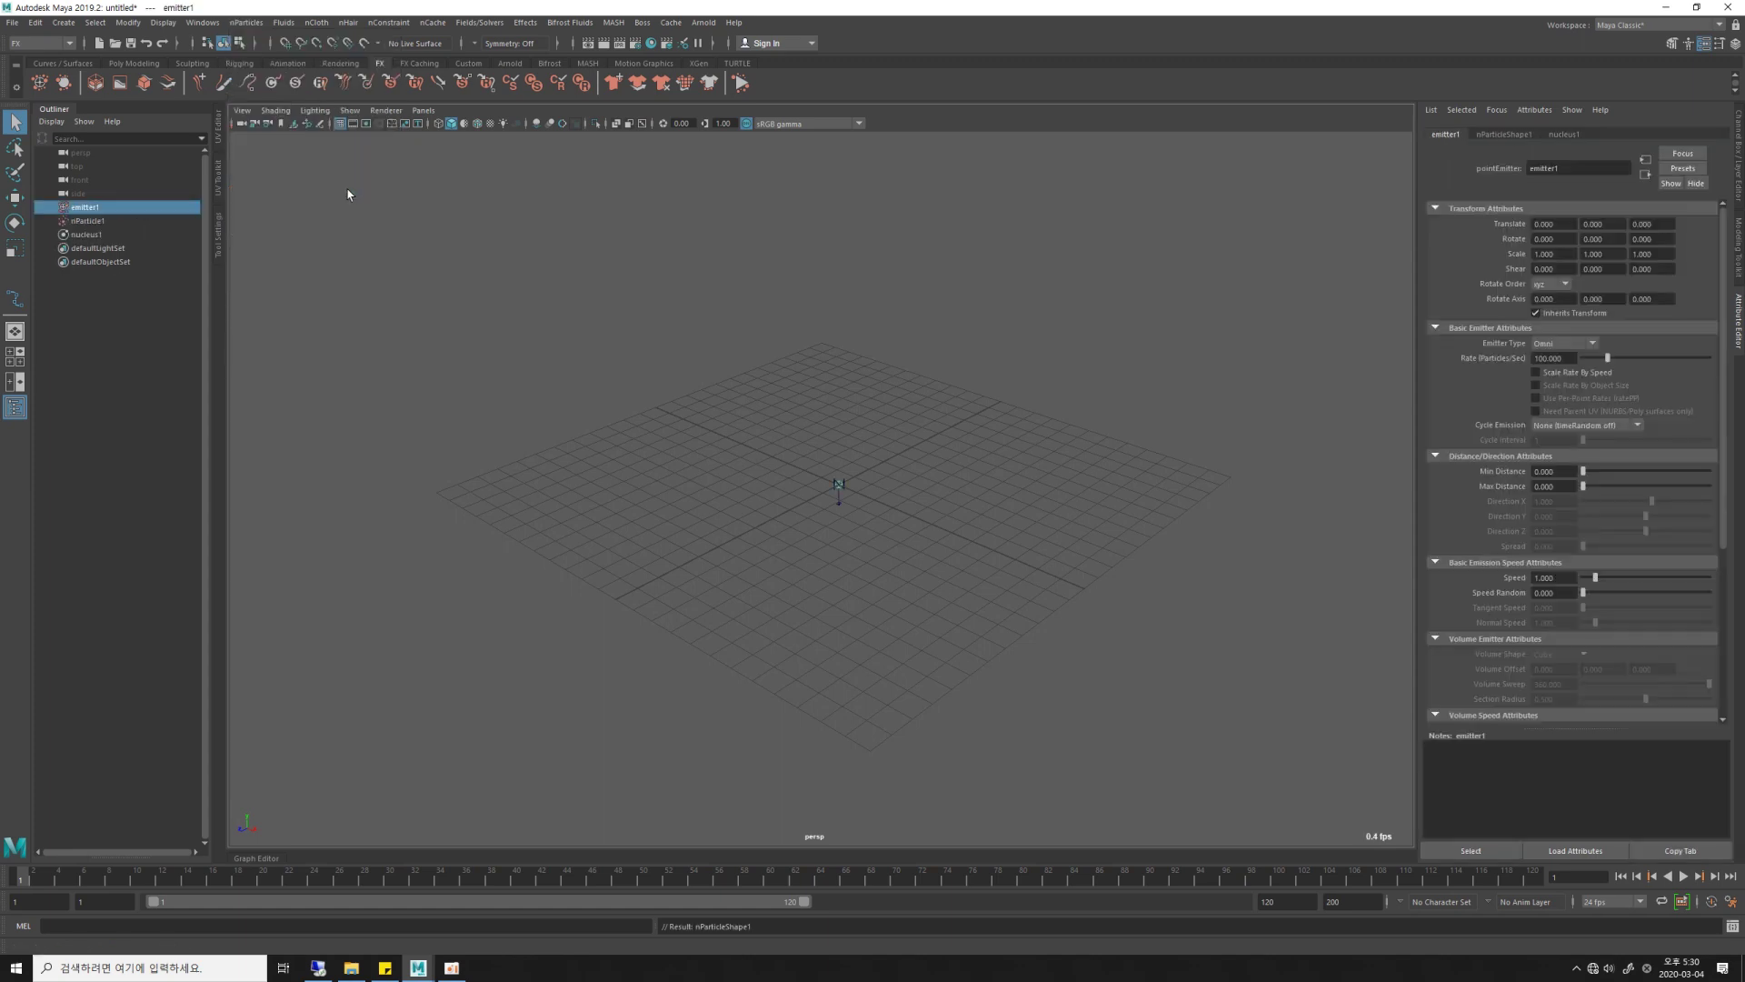
{"action": "mouse_move", "coordinate": [1082, 488]}
{"action": "left_mouse_down", "text": "alt"}
{"action": "mouse_move", "coordinate": [1036, 495]}
{"action": "mouse_move", "coordinate": [1073, 495]}
{"action": "left_mouse_up", "text": "alt"}
{"action": "left_click", "coordinate": [1554, 346]}
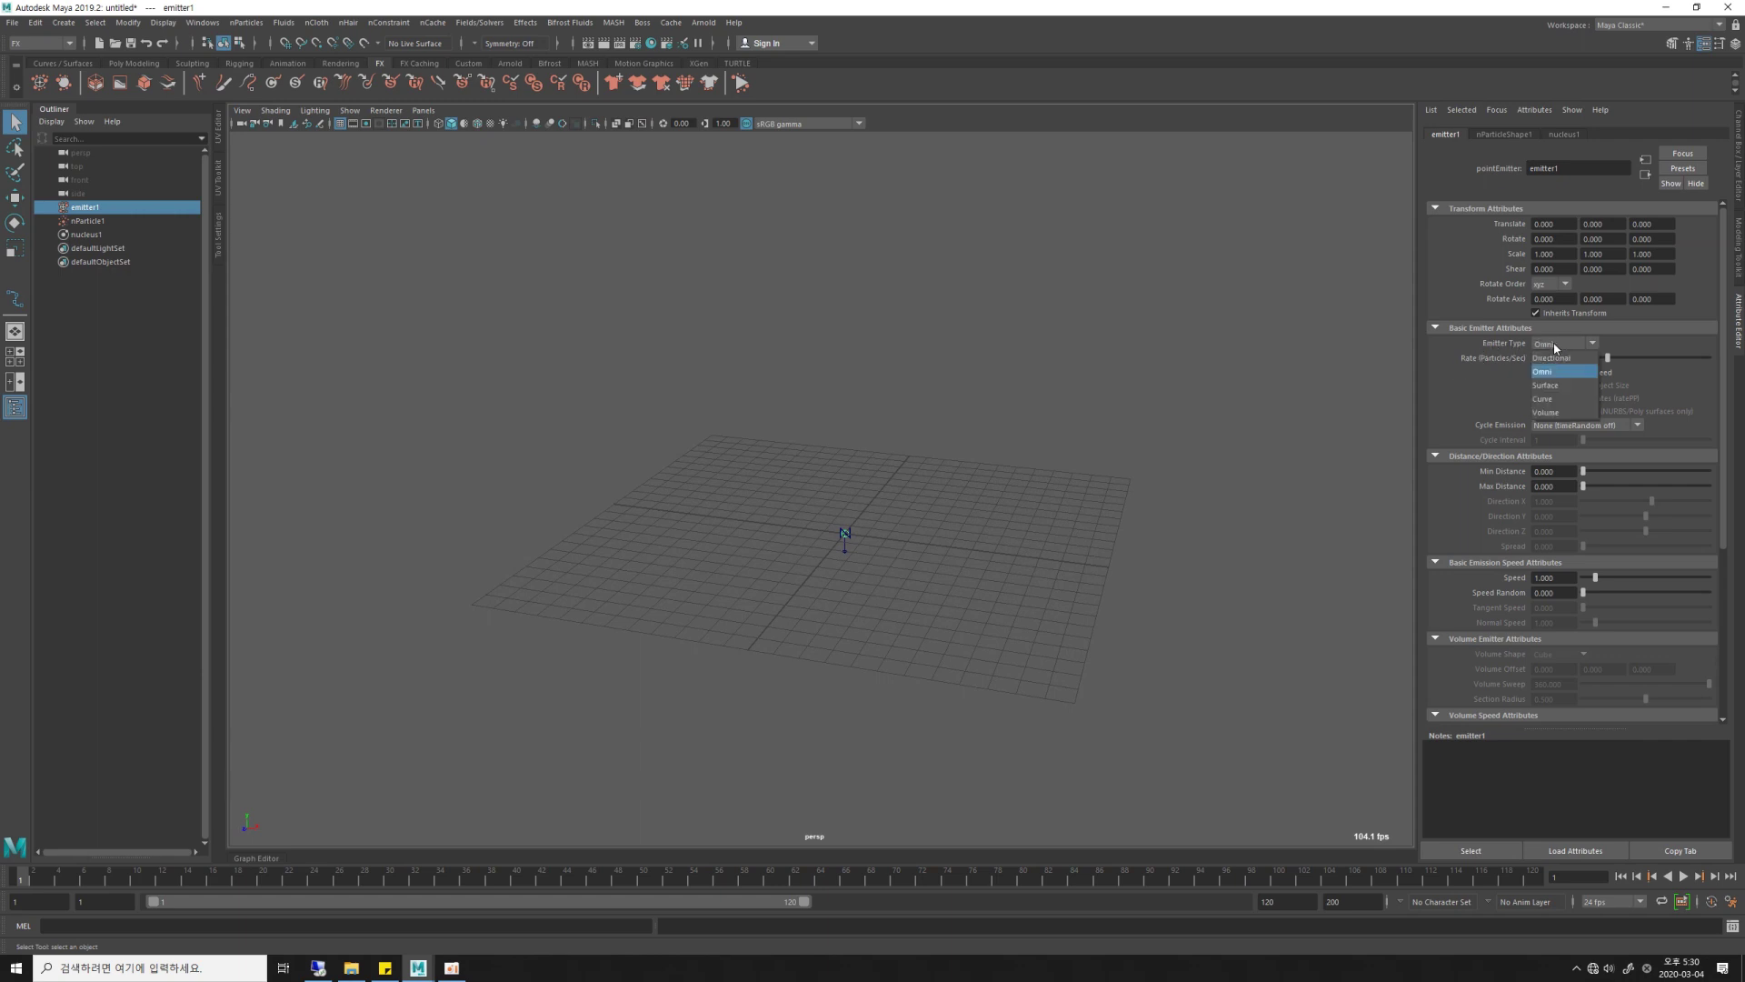
{"action": "left_click", "coordinate": [1579, 416]}
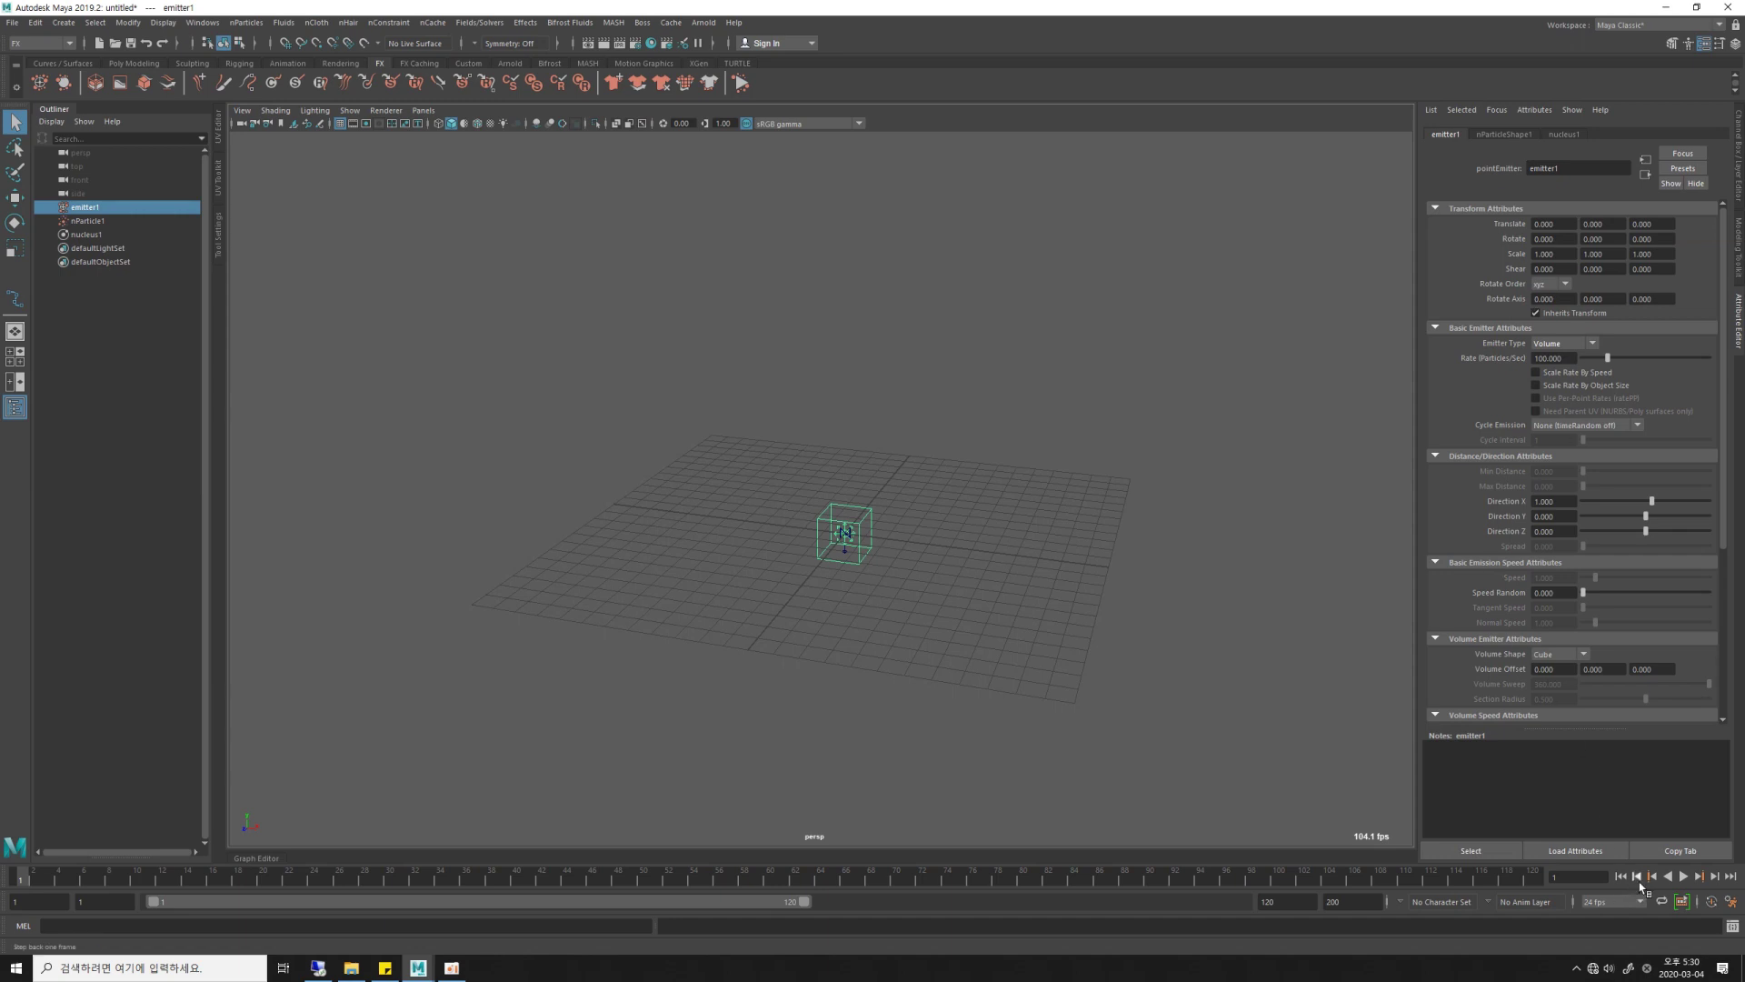
Preview the default particle emission and select nParticle1.
{"action": "left_click", "coordinate": [1684, 878]}
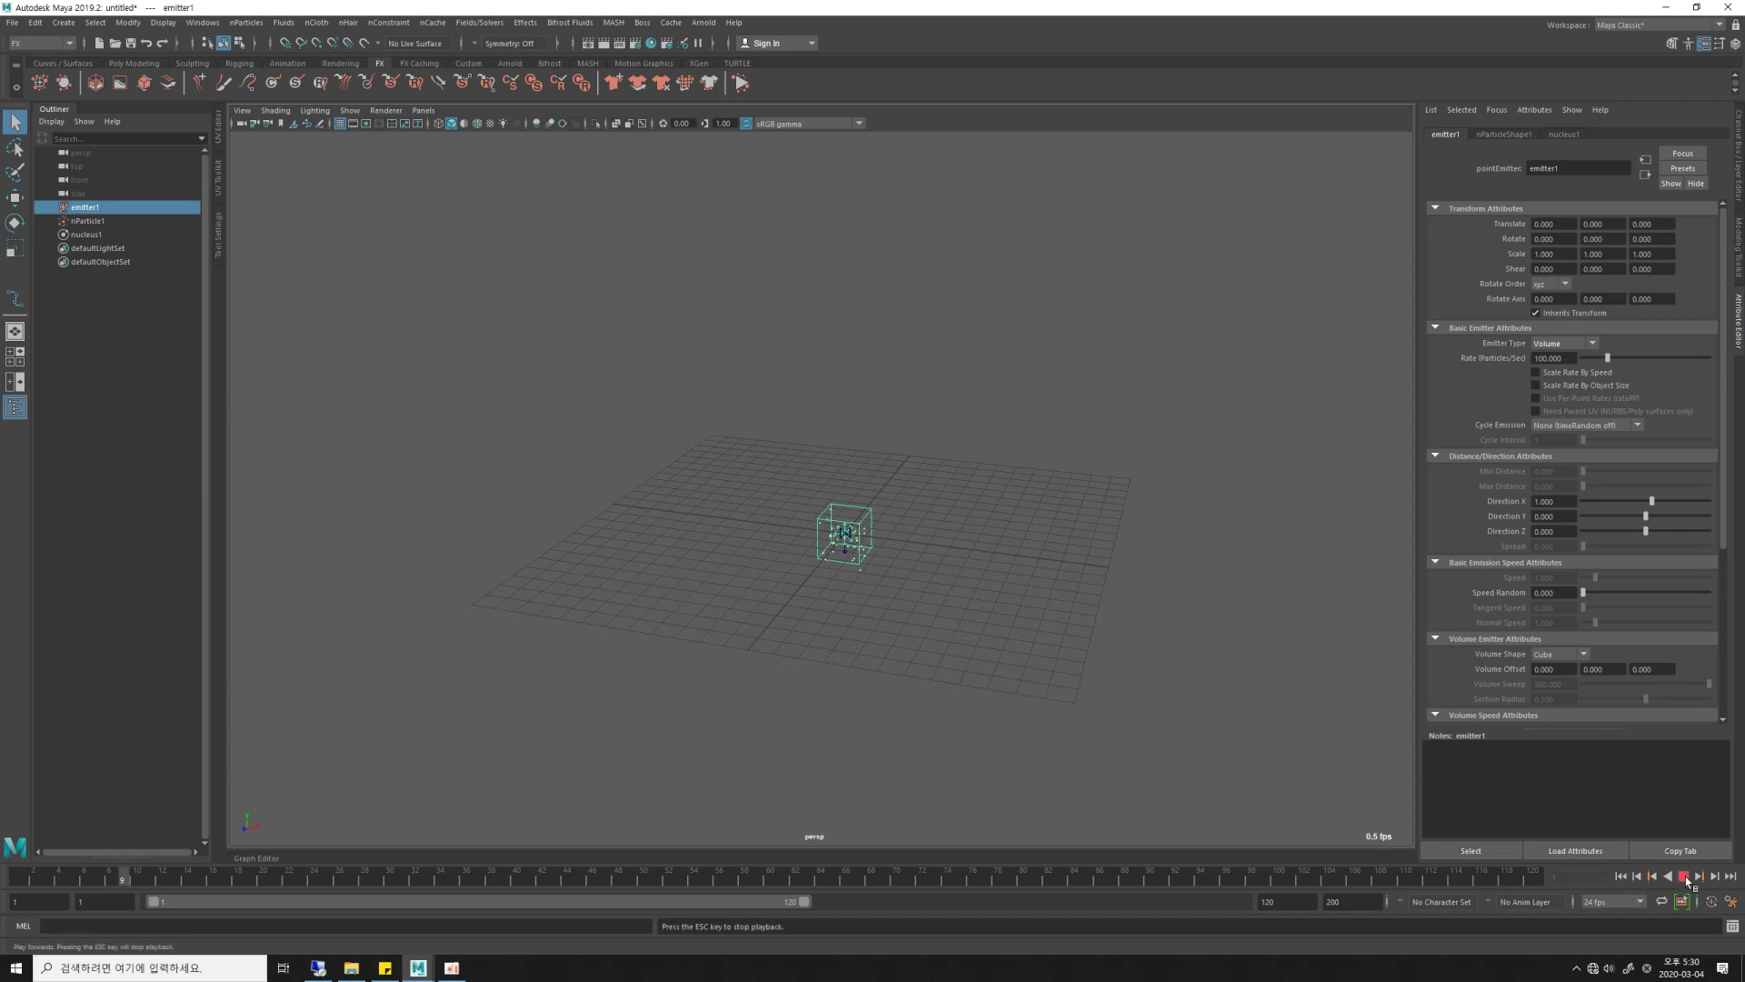
{"action": "left_click", "coordinate": [1684, 878]}
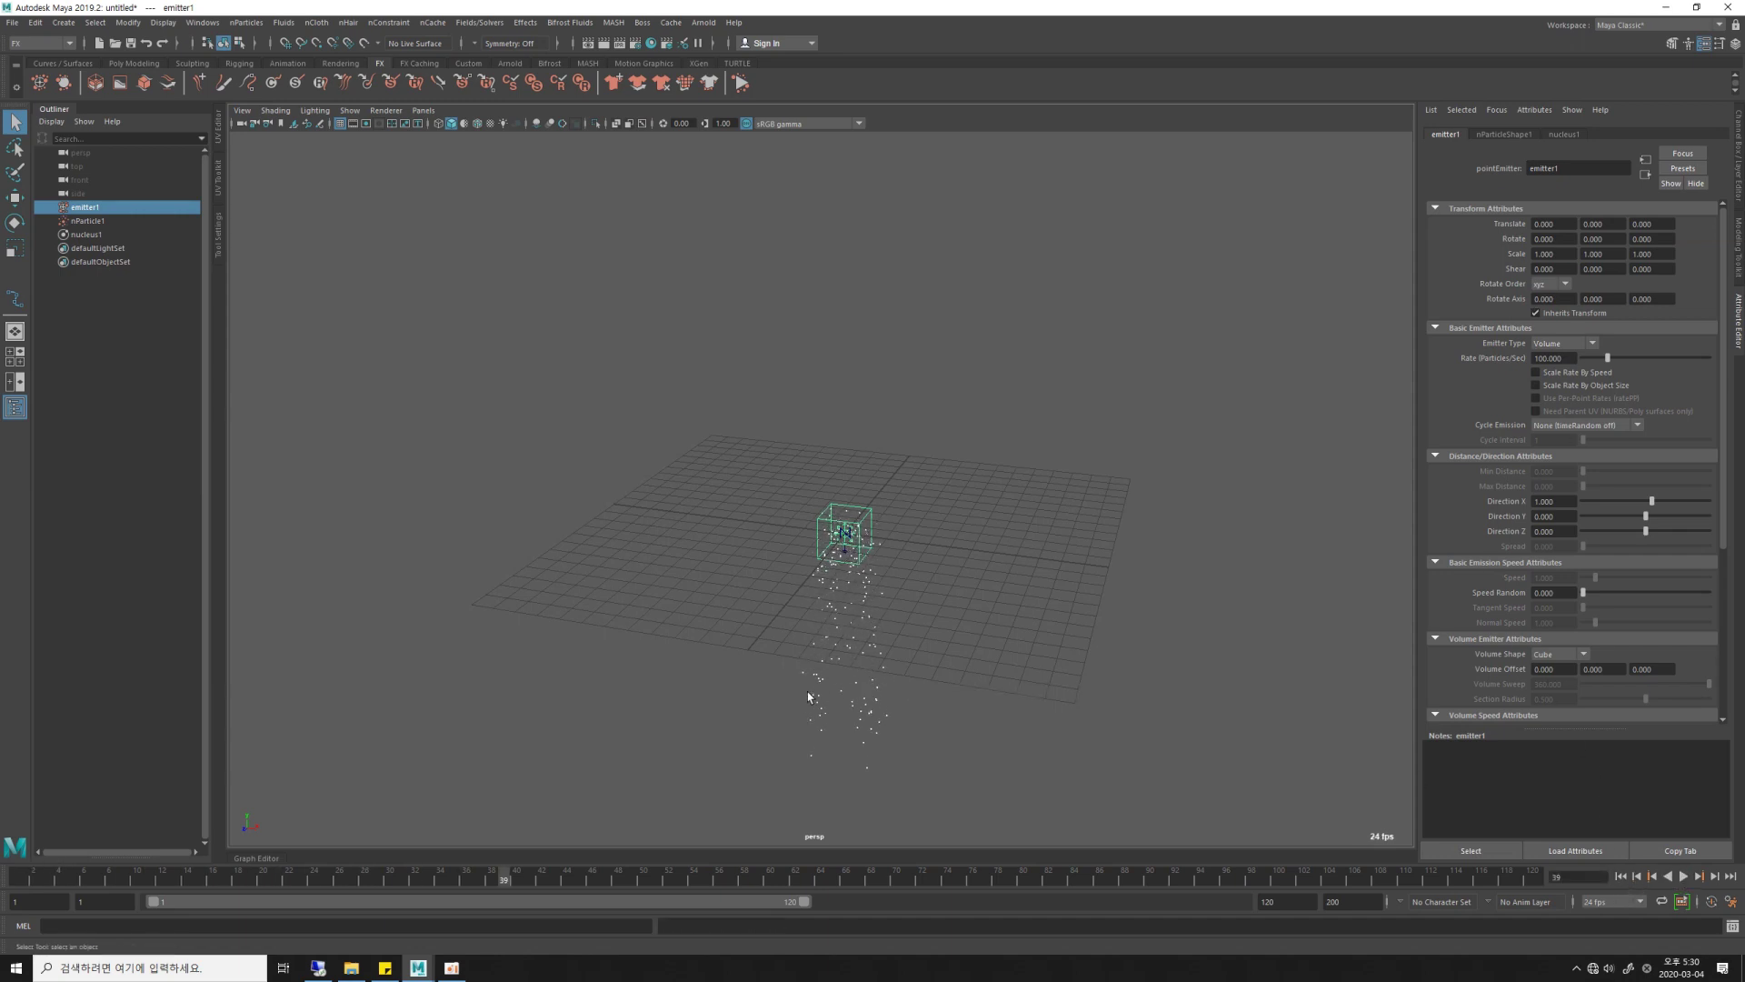
{"action": "left_click", "coordinate": [846, 684]}
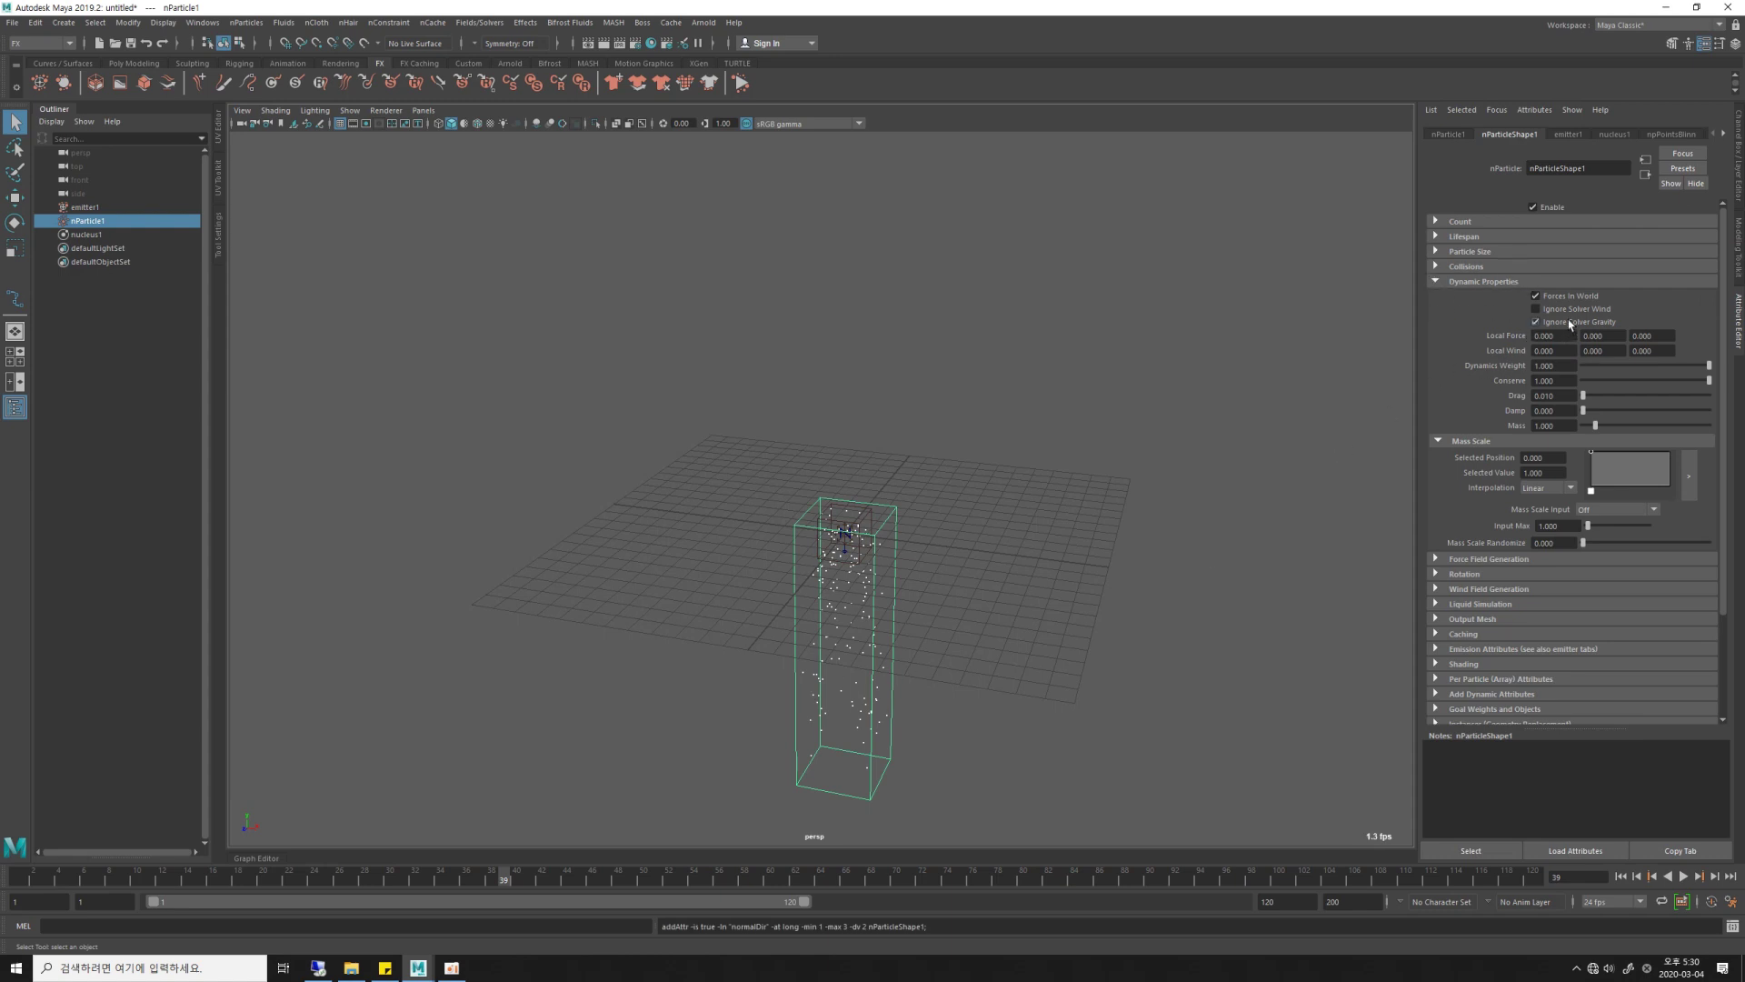
Replay the gravity-free simulation to frame 90, then reselect emitter1.
{"action": "left_click", "coordinate": [1621, 877]}
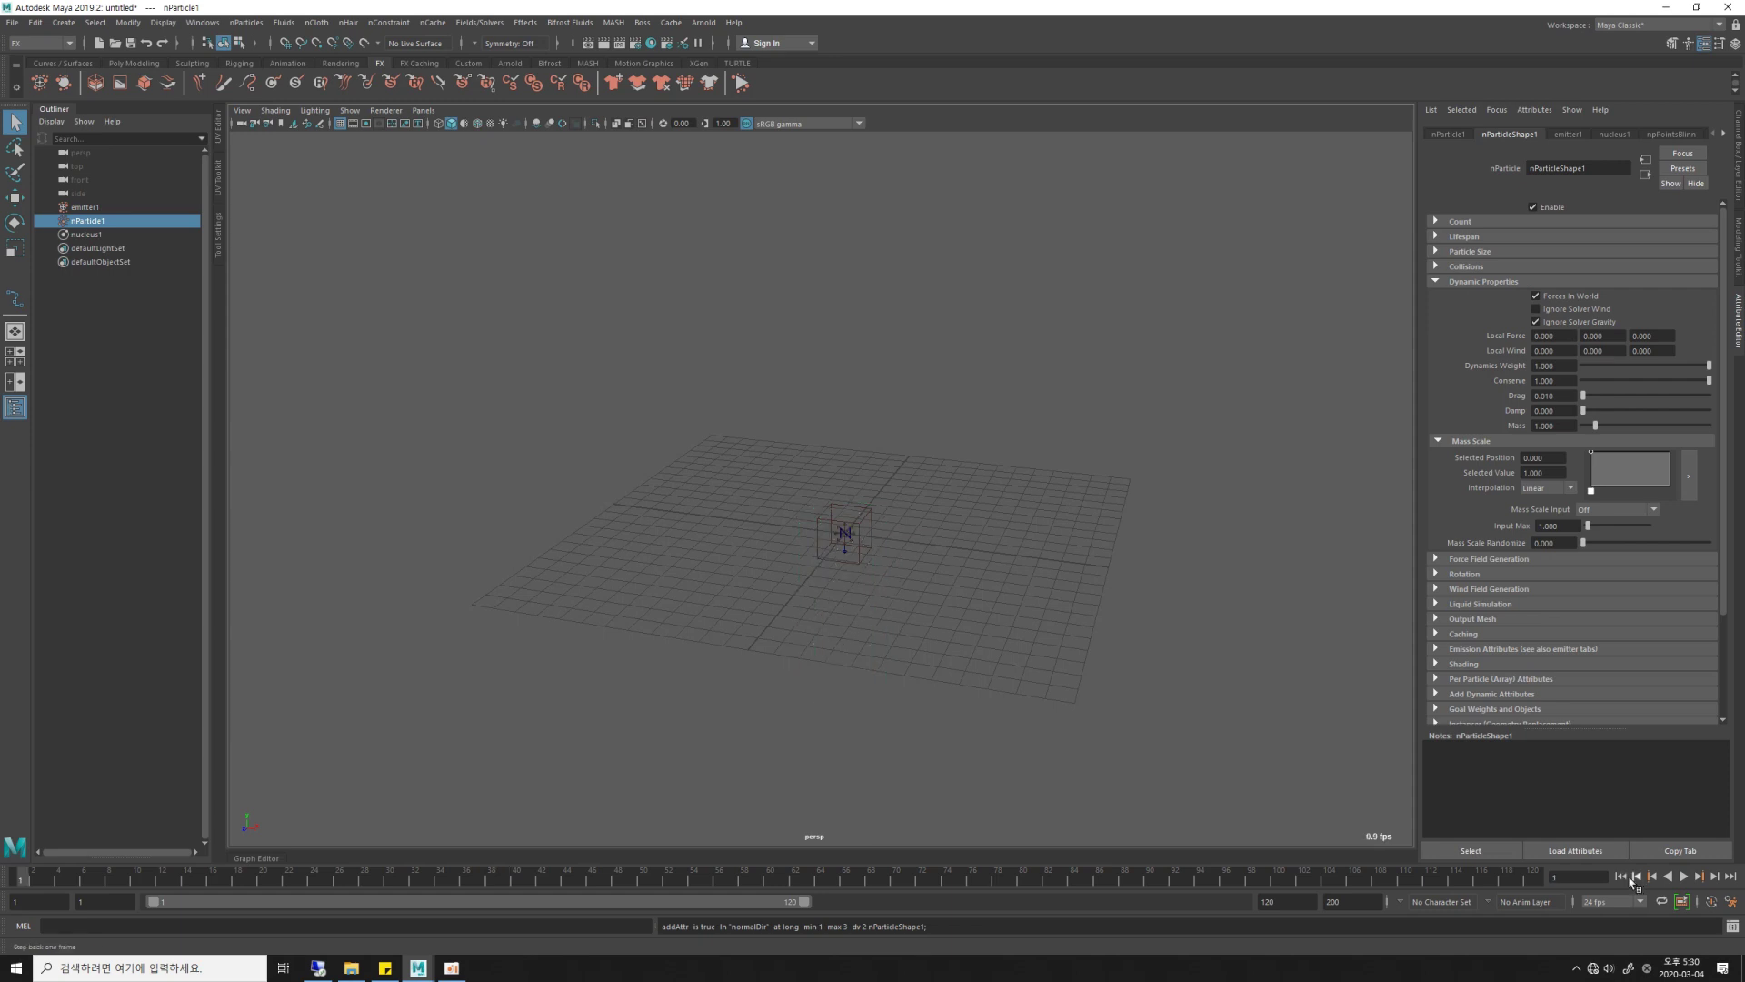
{"action": "left_click", "coordinate": [1684, 877]}
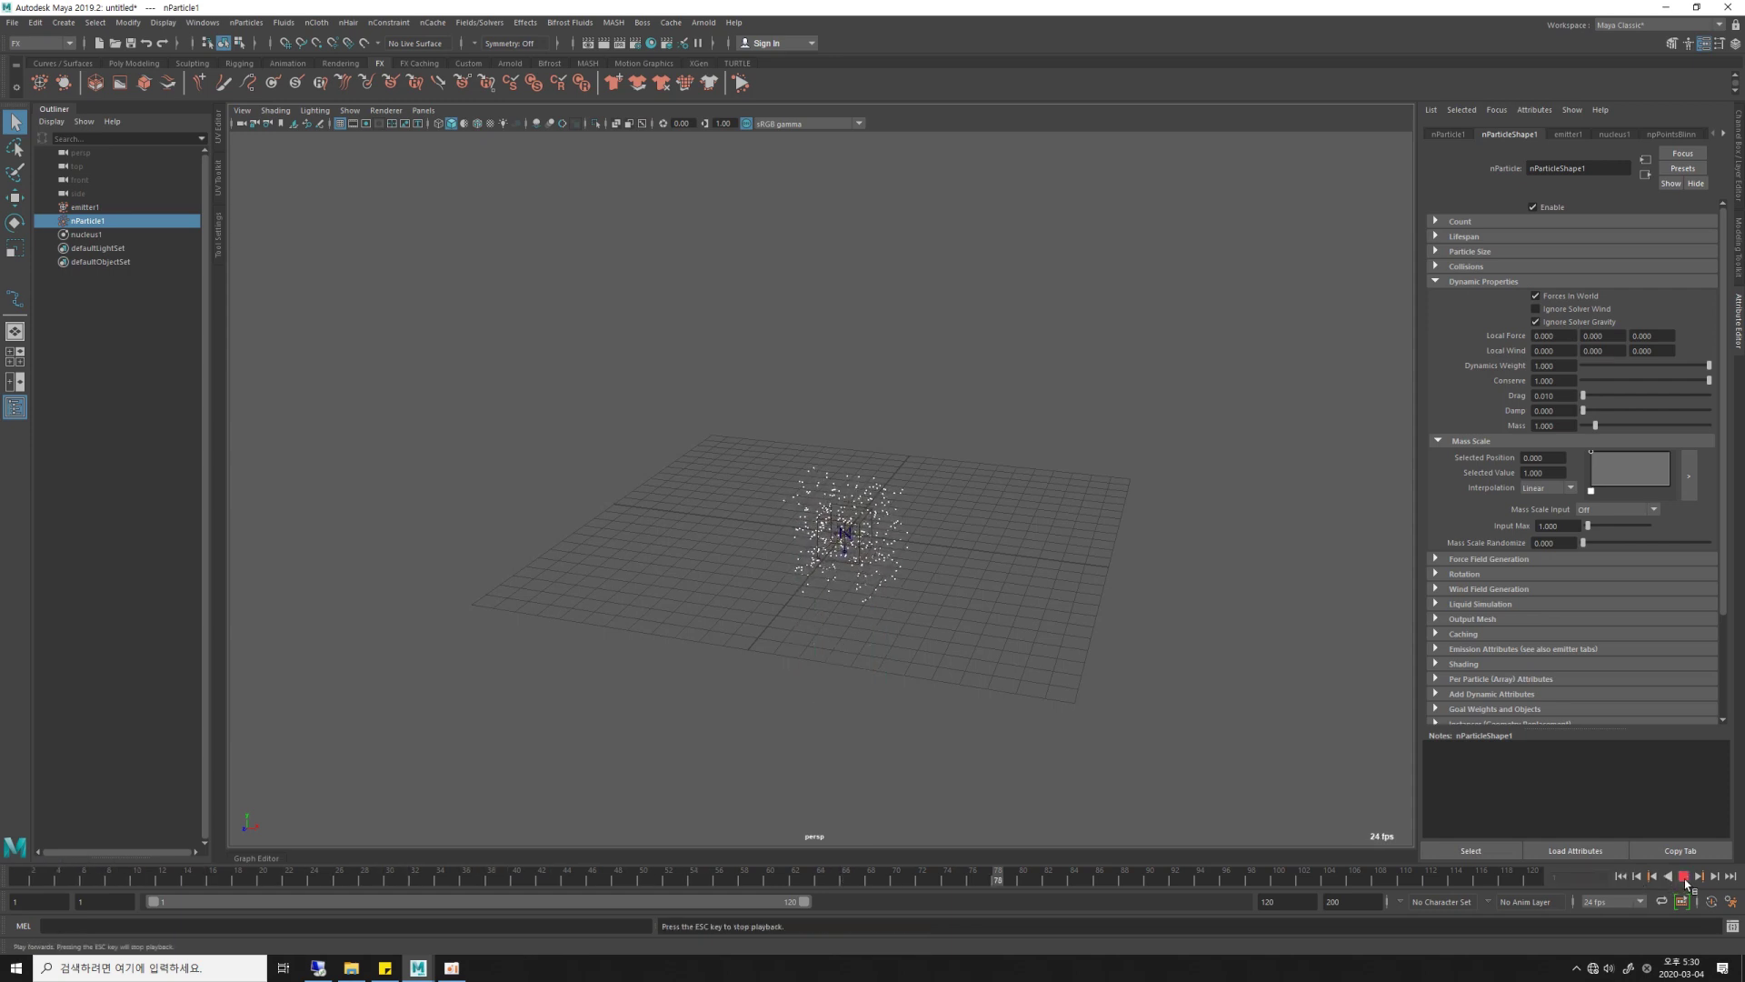
{"action": "left_click", "coordinate": [1685, 877]}
{"action": "left_click_drag", "start_coordinate": [936, 541], "coordinate": [1032, 549], "text": "alt"}
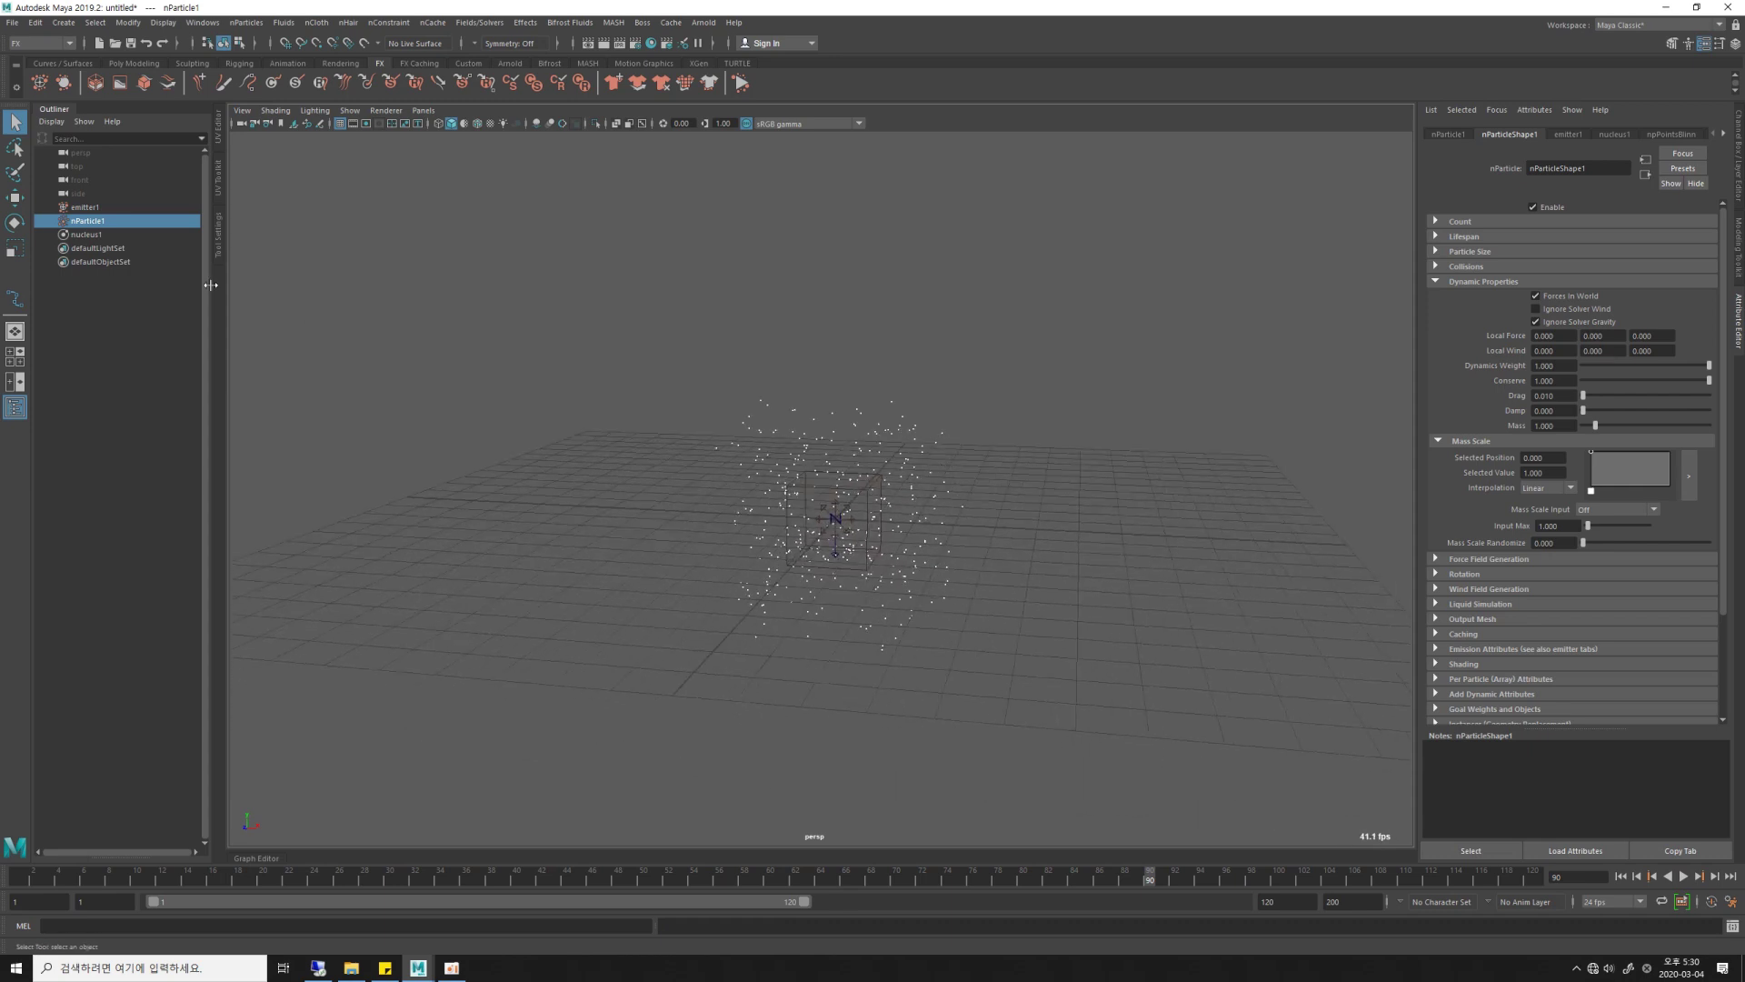
{"action": "left_click", "coordinate": [95, 209]}
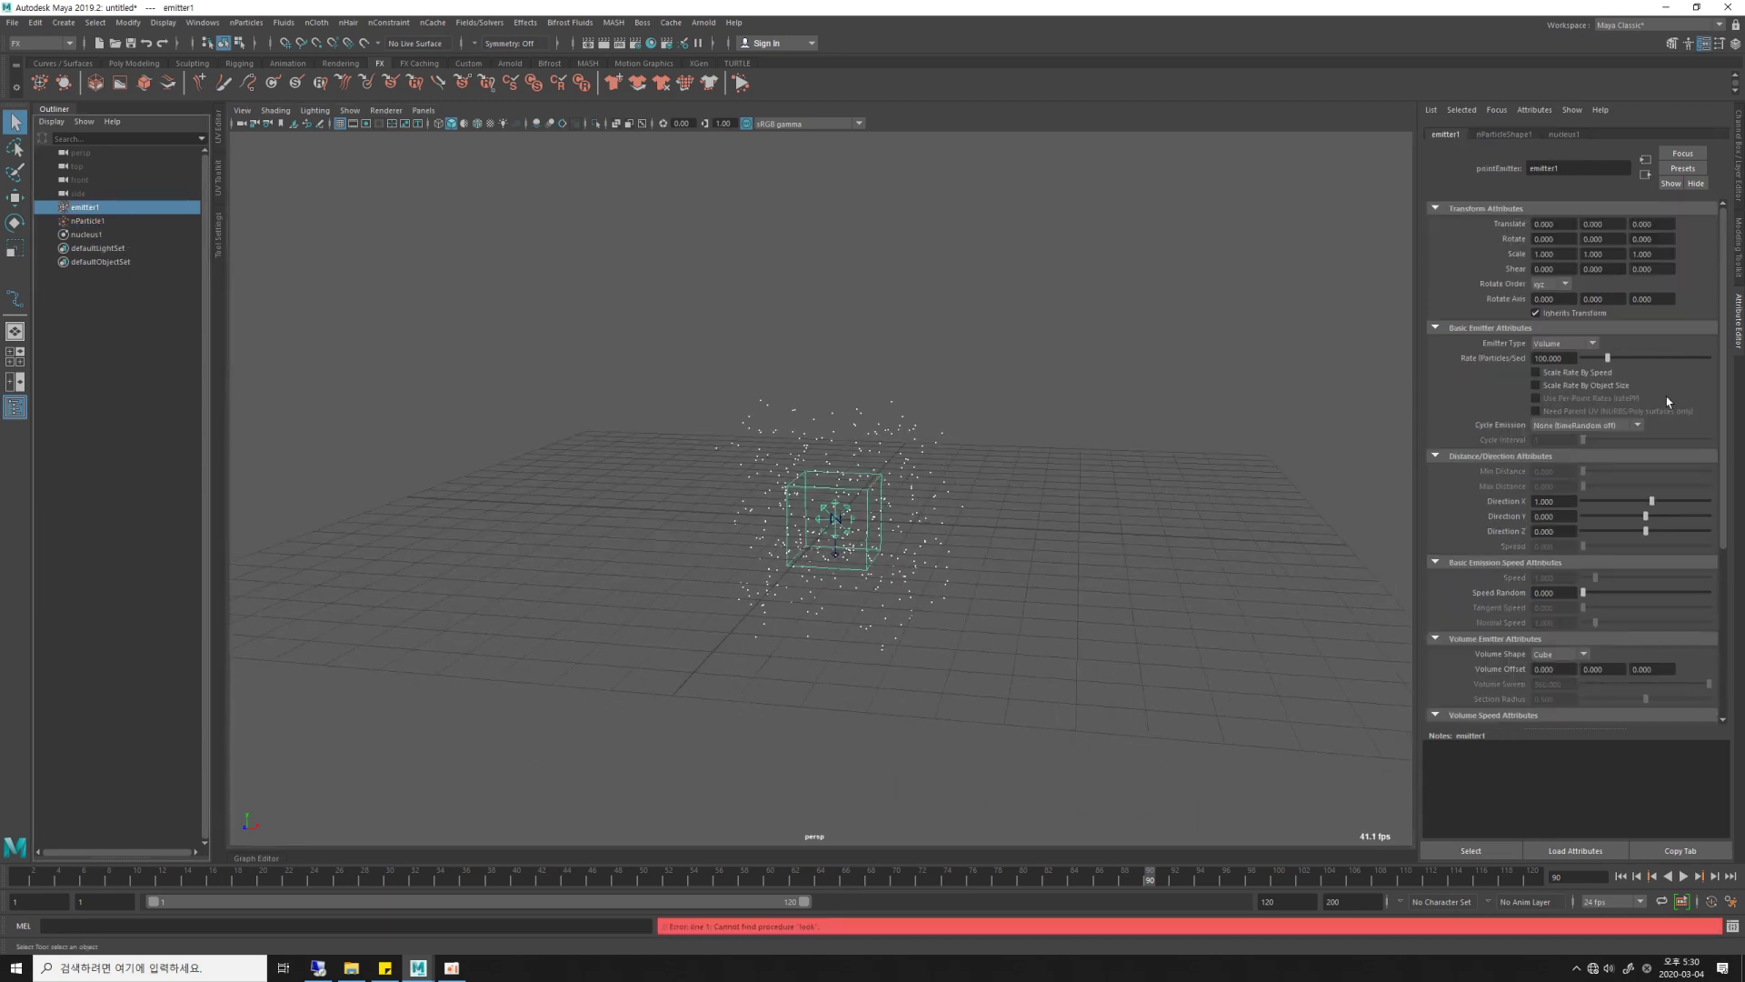
Switch emitter1's Volume Shape to Sphere and rewind to frame 1.
{"action": "scroll", "coordinate": [1536, 474], "scroll_direction": "down", "scroll_amount": 2}
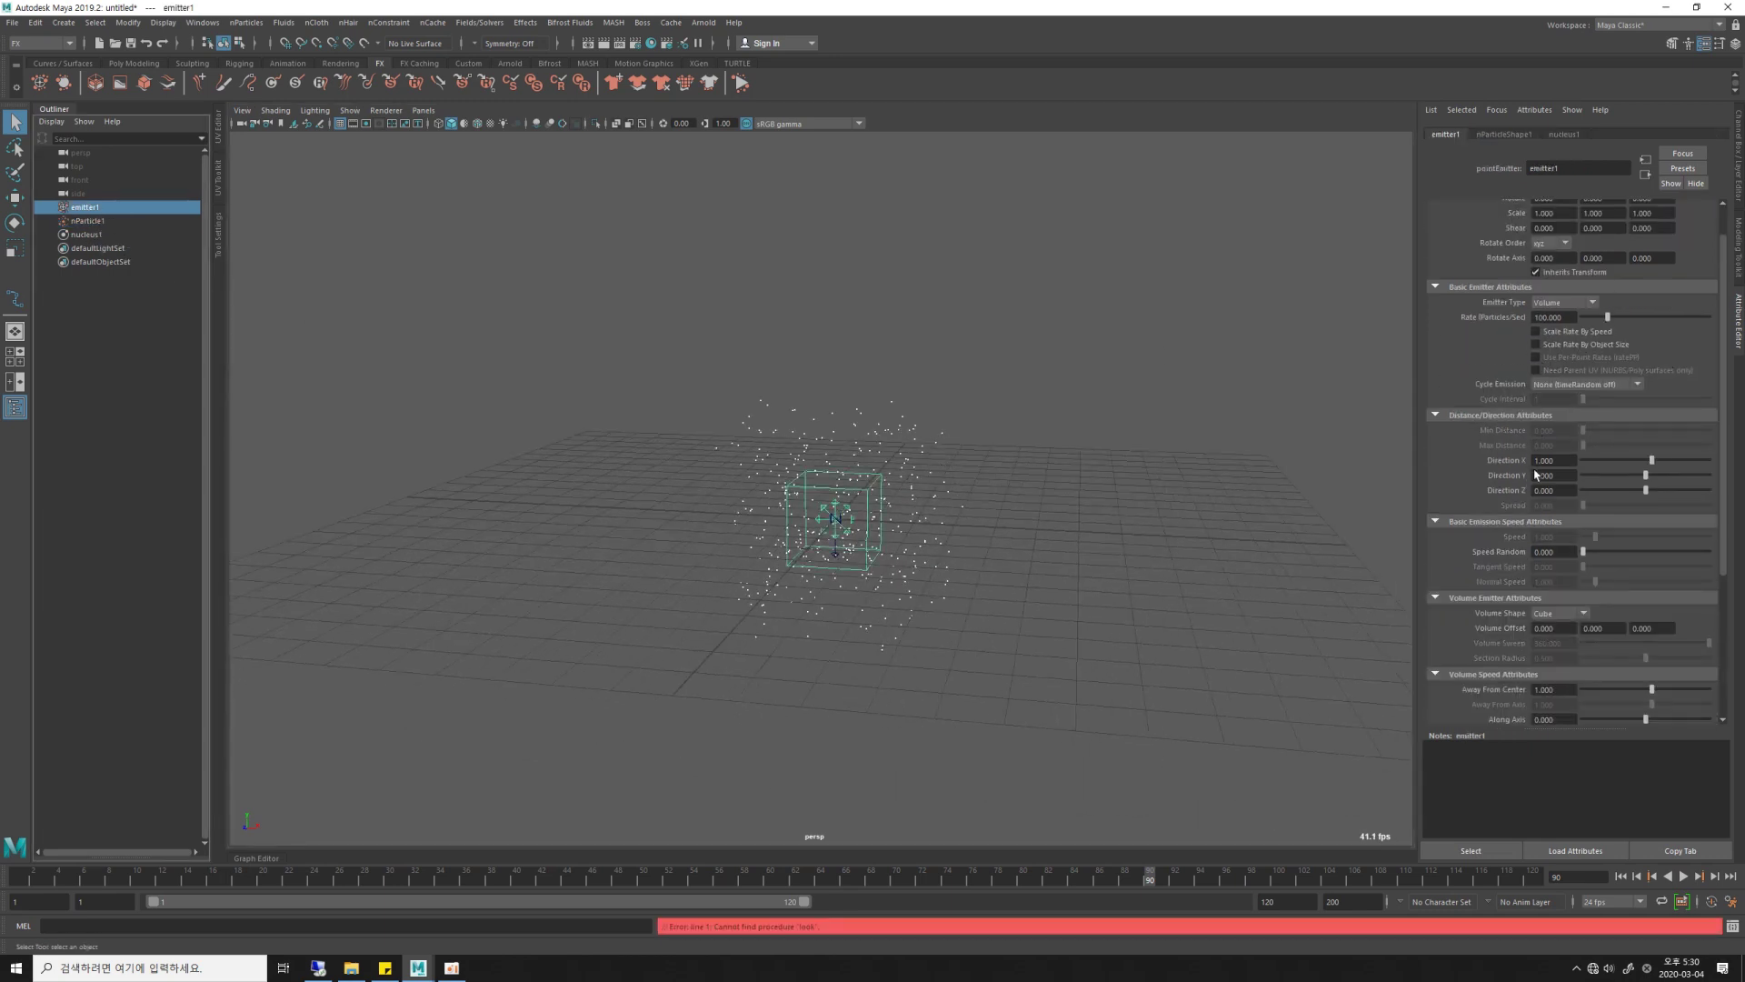
{"action": "scroll", "coordinate": [1535, 473], "scroll_direction": "down", "scroll_amount": 2}
{"action": "scroll", "coordinate": [1535, 474], "scroll_direction": "down", "scroll_amount": 1}
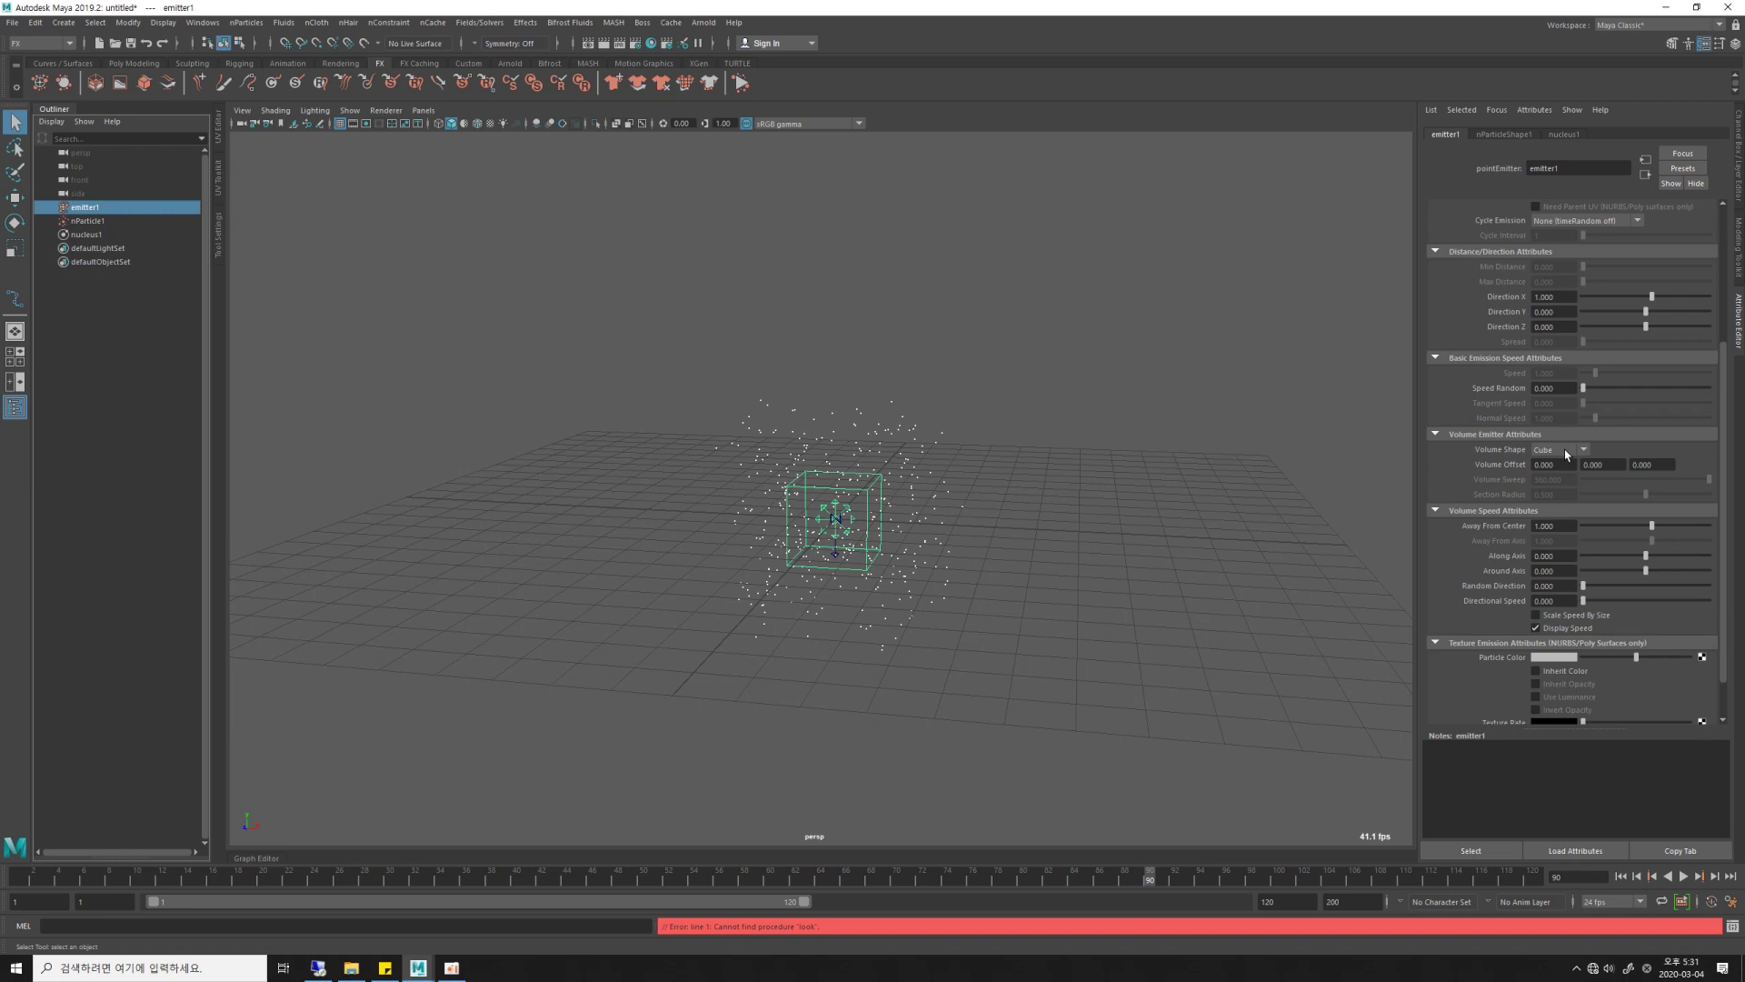
{"action": "left_click", "coordinate": [1563, 449]}
{"action": "left_click", "coordinate": [1556, 482]}
{"action": "left_click_drag", "start_coordinate": [1123, 483], "coordinate": [1076, 482], "text": "alt"}
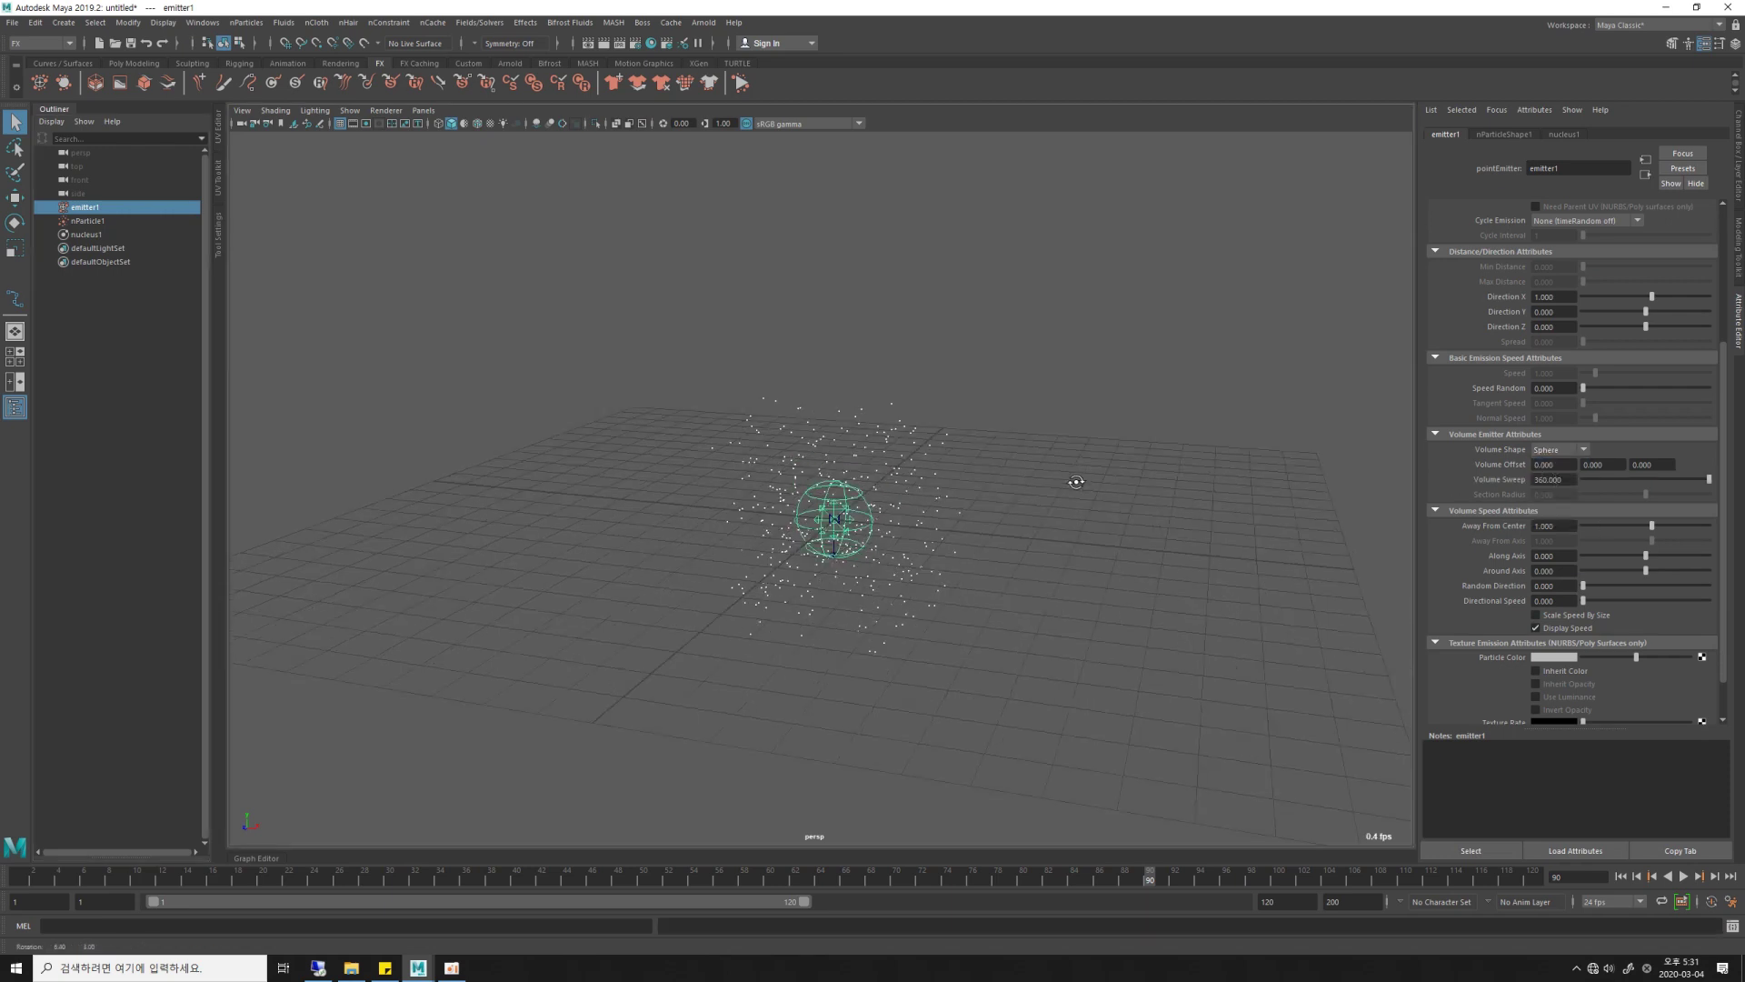
{"action": "left_click", "coordinate": [1621, 876]}
{"action": "mouse_move", "coordinate": [892, 580]}
{"action": "left_mouse_down", "text": "alt"}
{"action": "mouse_move", "coordinate": [1054, 532]}
{"action": "mouse_move", "coordinate": [1053, 476]}
{"action": "left_mouse_up", "text": "alt"}
Try the Cylinder, Cone and Torus volume shapes in turn.
{"action": "left_click", "coordinate": [1538, 450]}
{"action": "left_click", "coordinate": [1556, 492]}
{"action": "left_click", "coordinate": [1556, 450]}
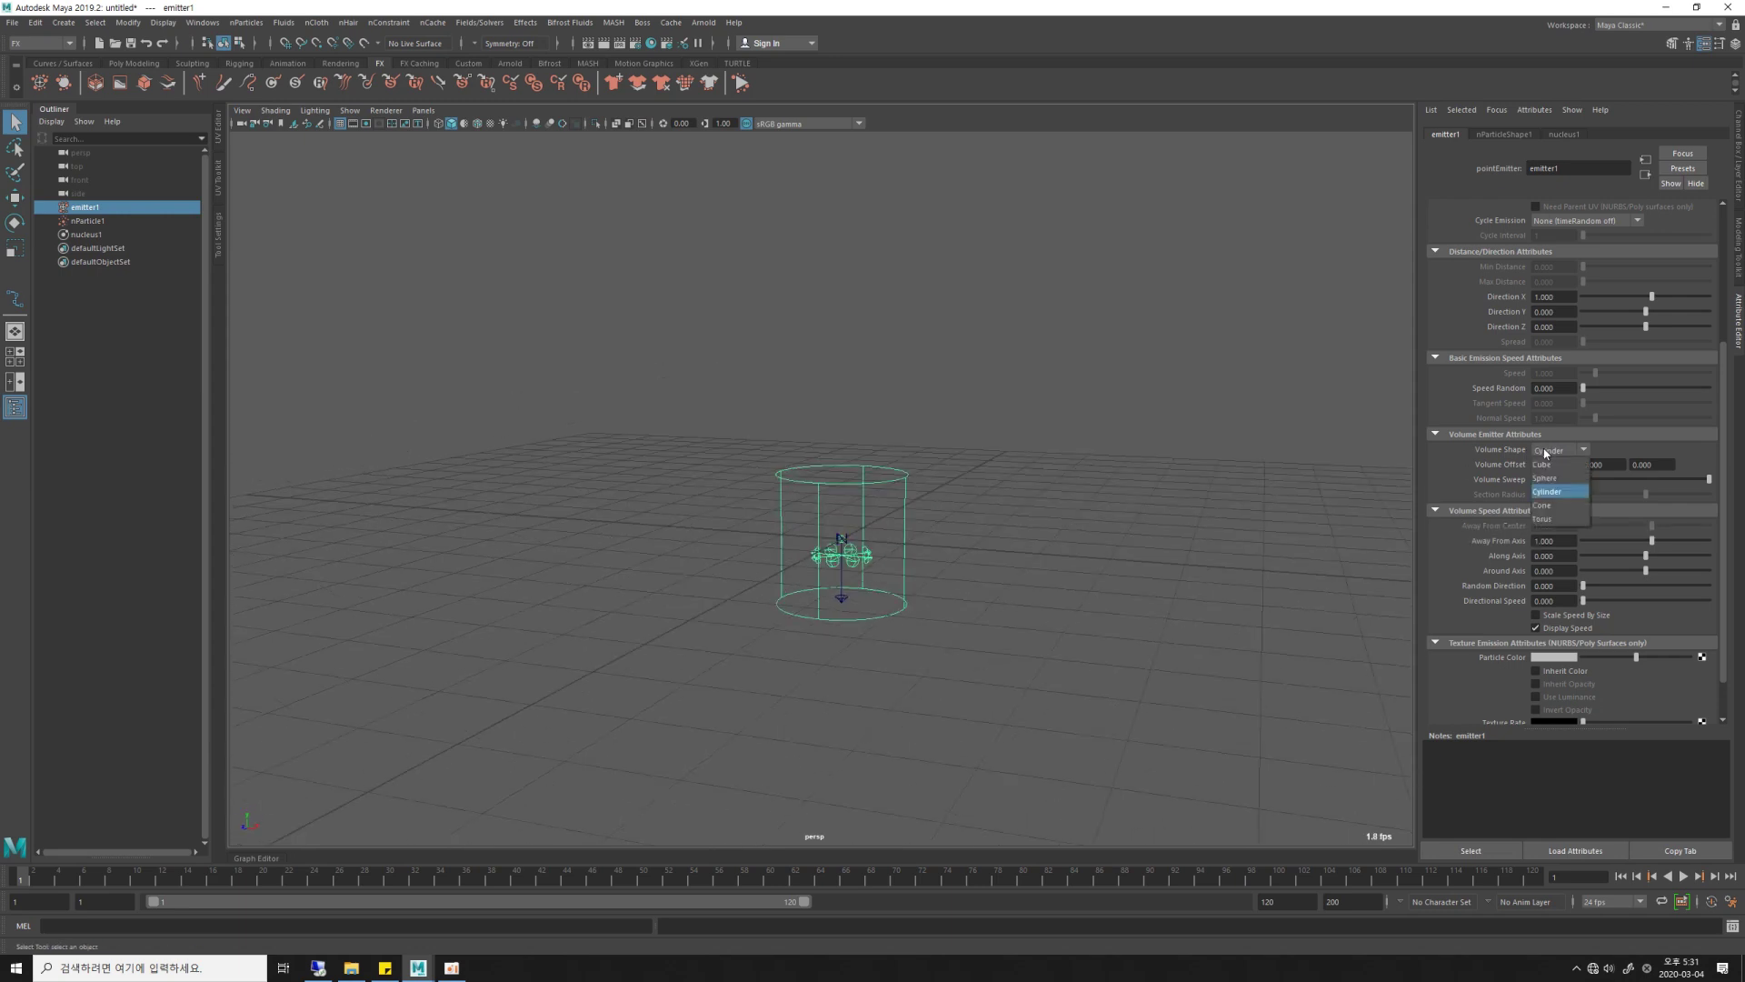
{"action": "left_click", "coordinate": [1557, 508]}
{"action": "left_click", "coordinate": [1556, 450]}
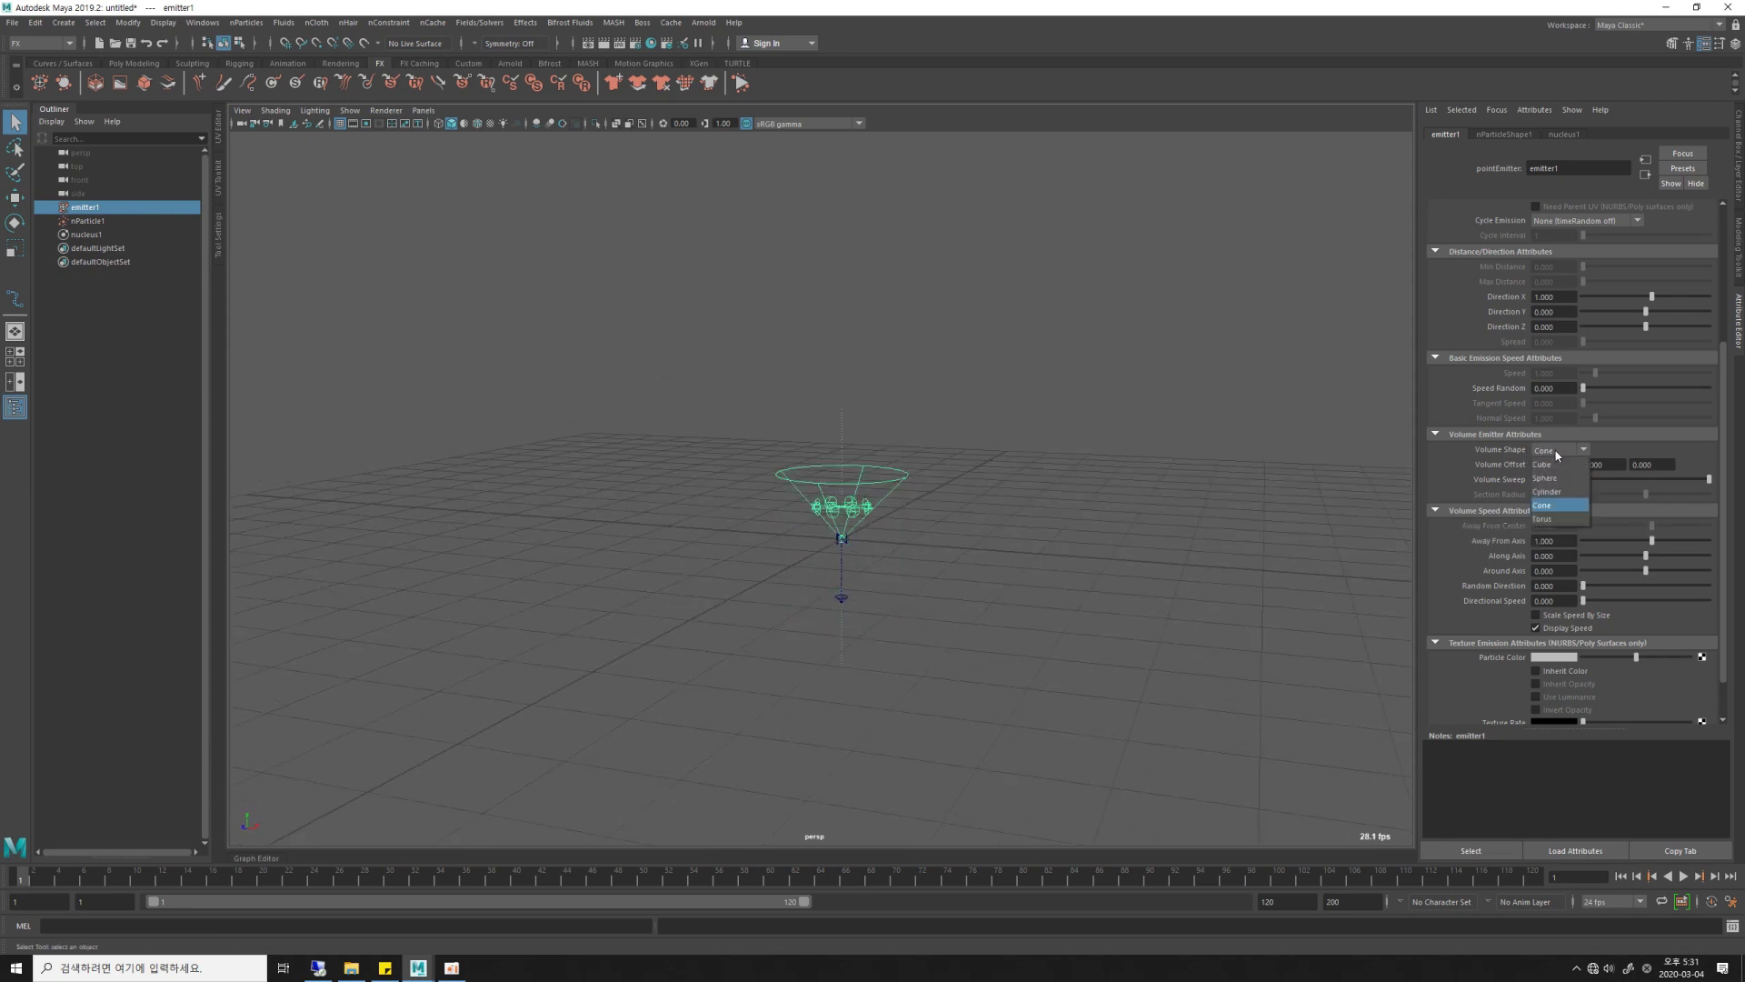
{"action": "left_click", "coordinate": [1556, 522]}
{"action": "mouse_move", "coordinate": [1018, 543]}
{"action": "left_mouse_down", "text": "alt"}
{"action": "mouse_move", "coordinate": [1006, 584]}
{"action": "mouse_move", "coordinate": [1042, 550]}
{"action": "left_mouse_up", "text": "alt"}
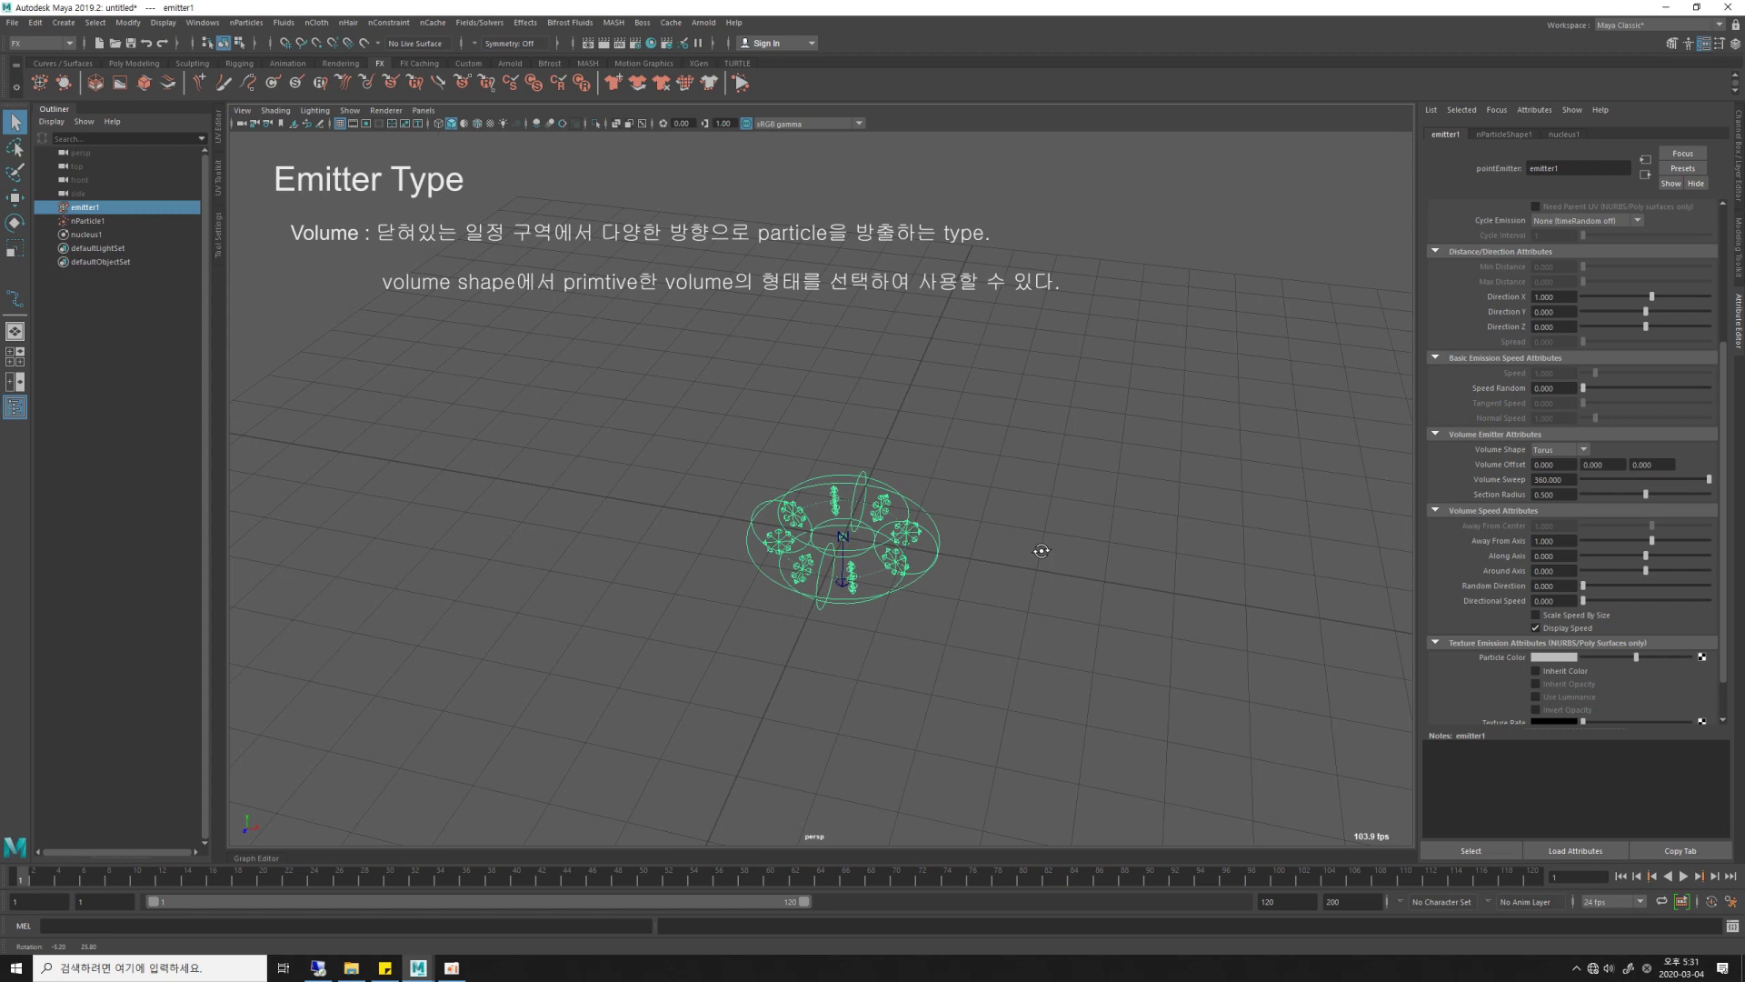
Set Volume Shape back to Cylinder and zoom out to see it.
{"action": "left_click", "coordinate": [1557, 450]}
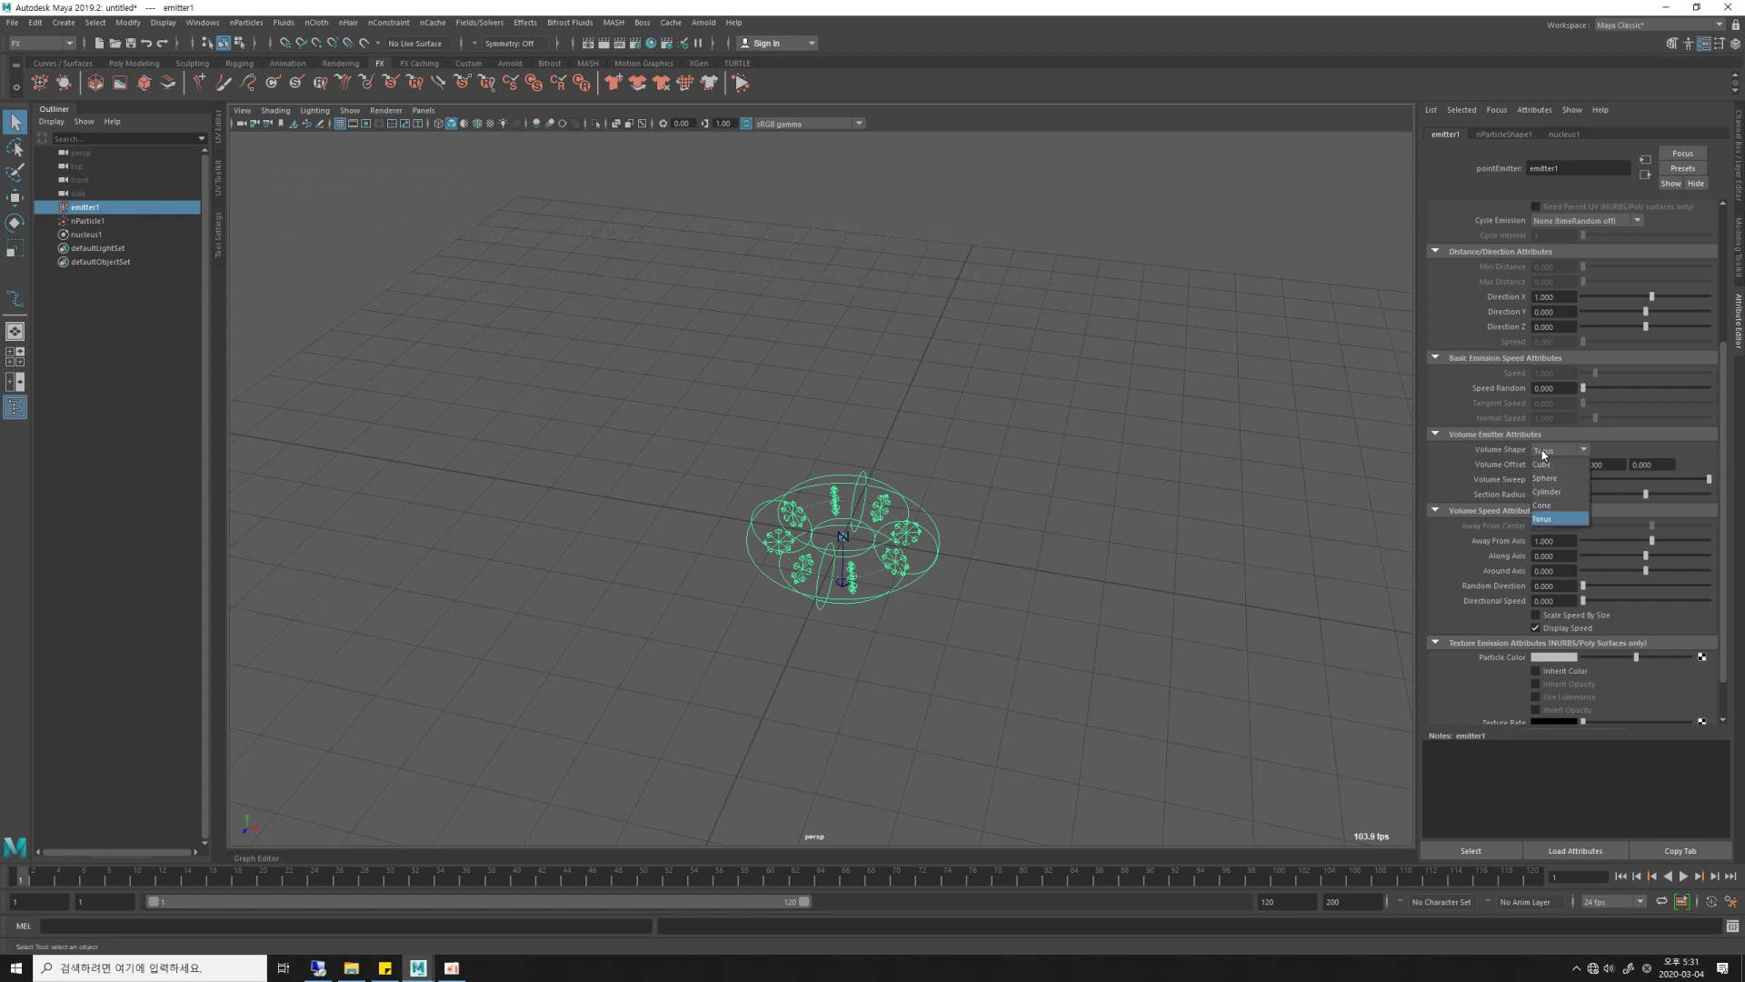
{"action": "left_click", "coordinate": [1547, 492]}
{"action": "right_click_drag", "start_coordinate": [1157, 490], "coordinate": [888, 455], "text": "alt"}
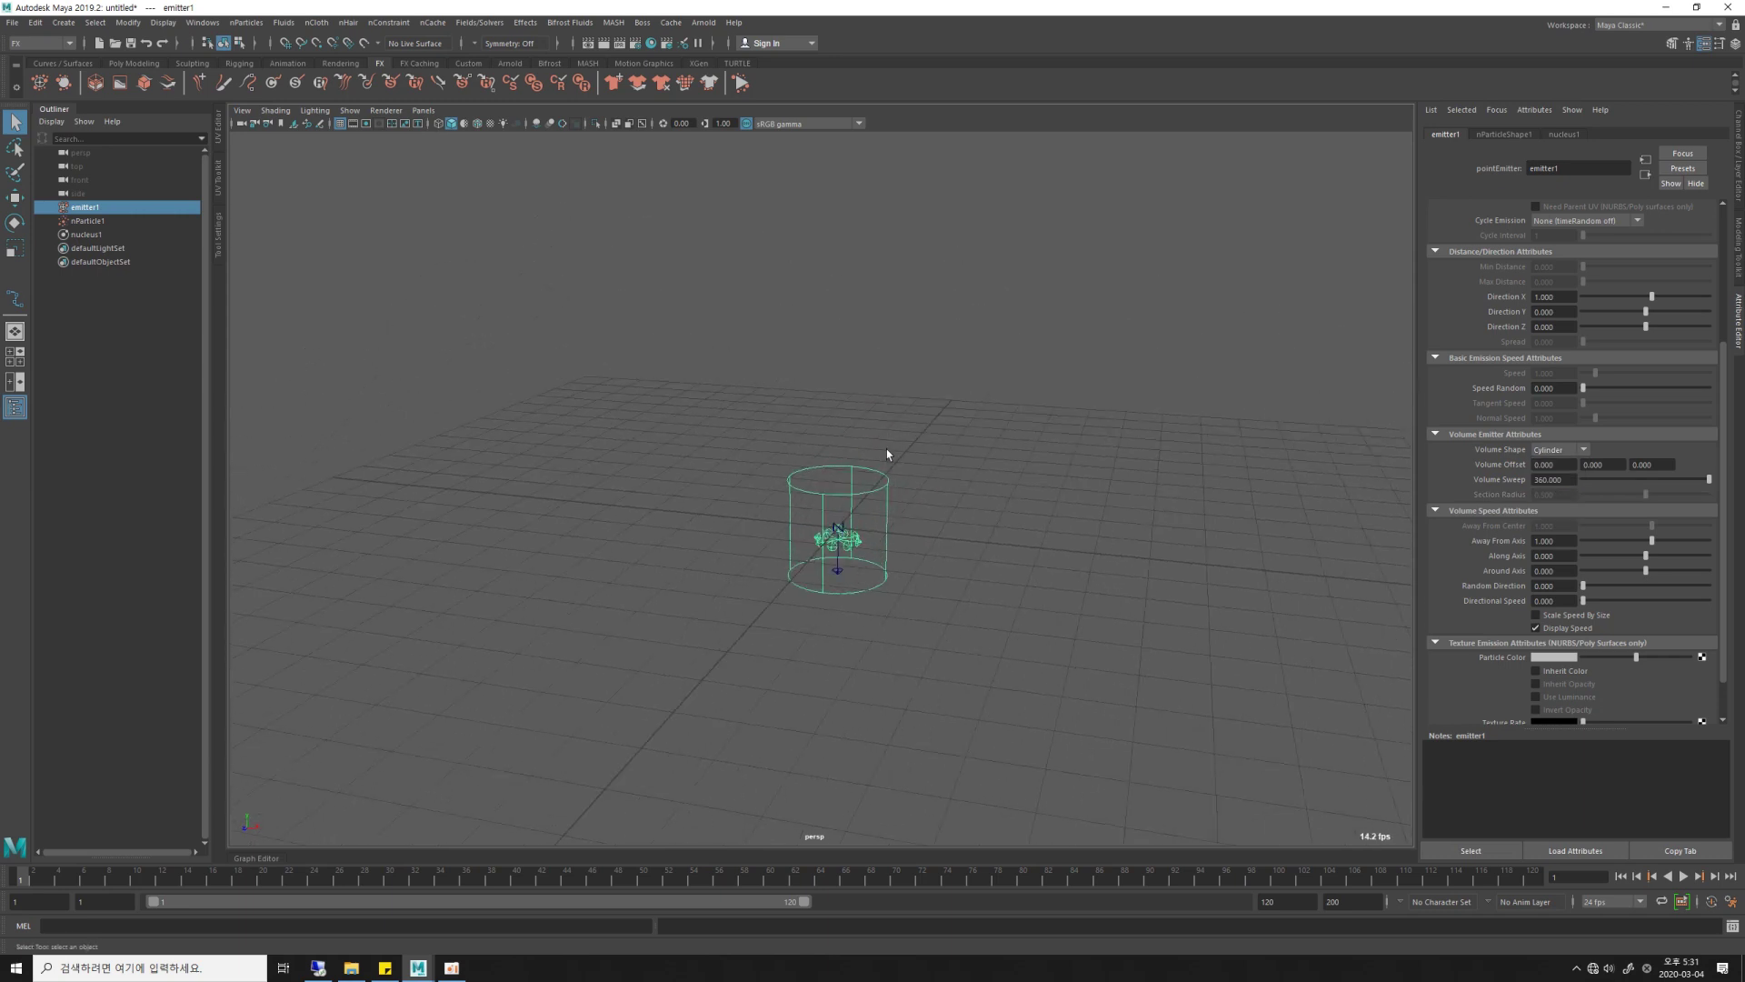
Scale the cylinder emitter up uniformly to about 3.3 times its size.
{"action": "key", "text": "r"}
{"action": "left_click_drag", "start_coordinate": [838, 528], "coordinate": [939, 501]}
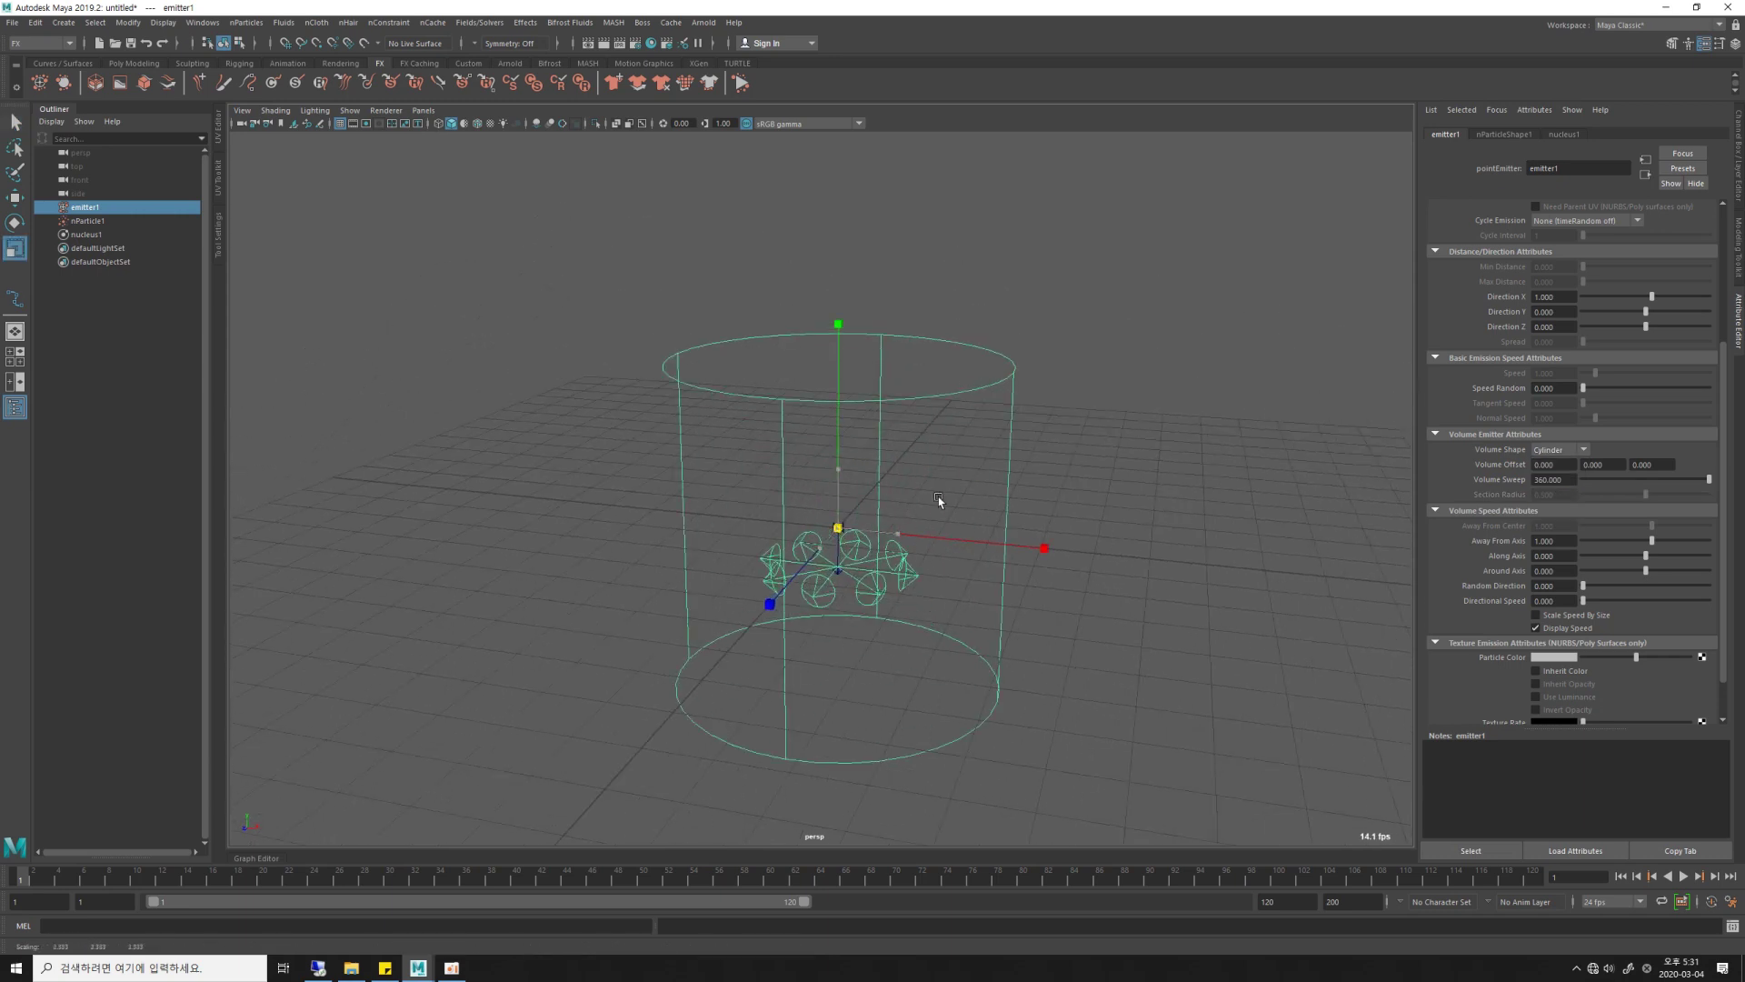
{"action": "scroll", "coordinate": [939, 501], "scroll_direction": "down", "scroll_amount": 3}
{"action": "scroll", "coordinate": [903, 603], "scroll_direction": "down", "scroll_amount": 3}
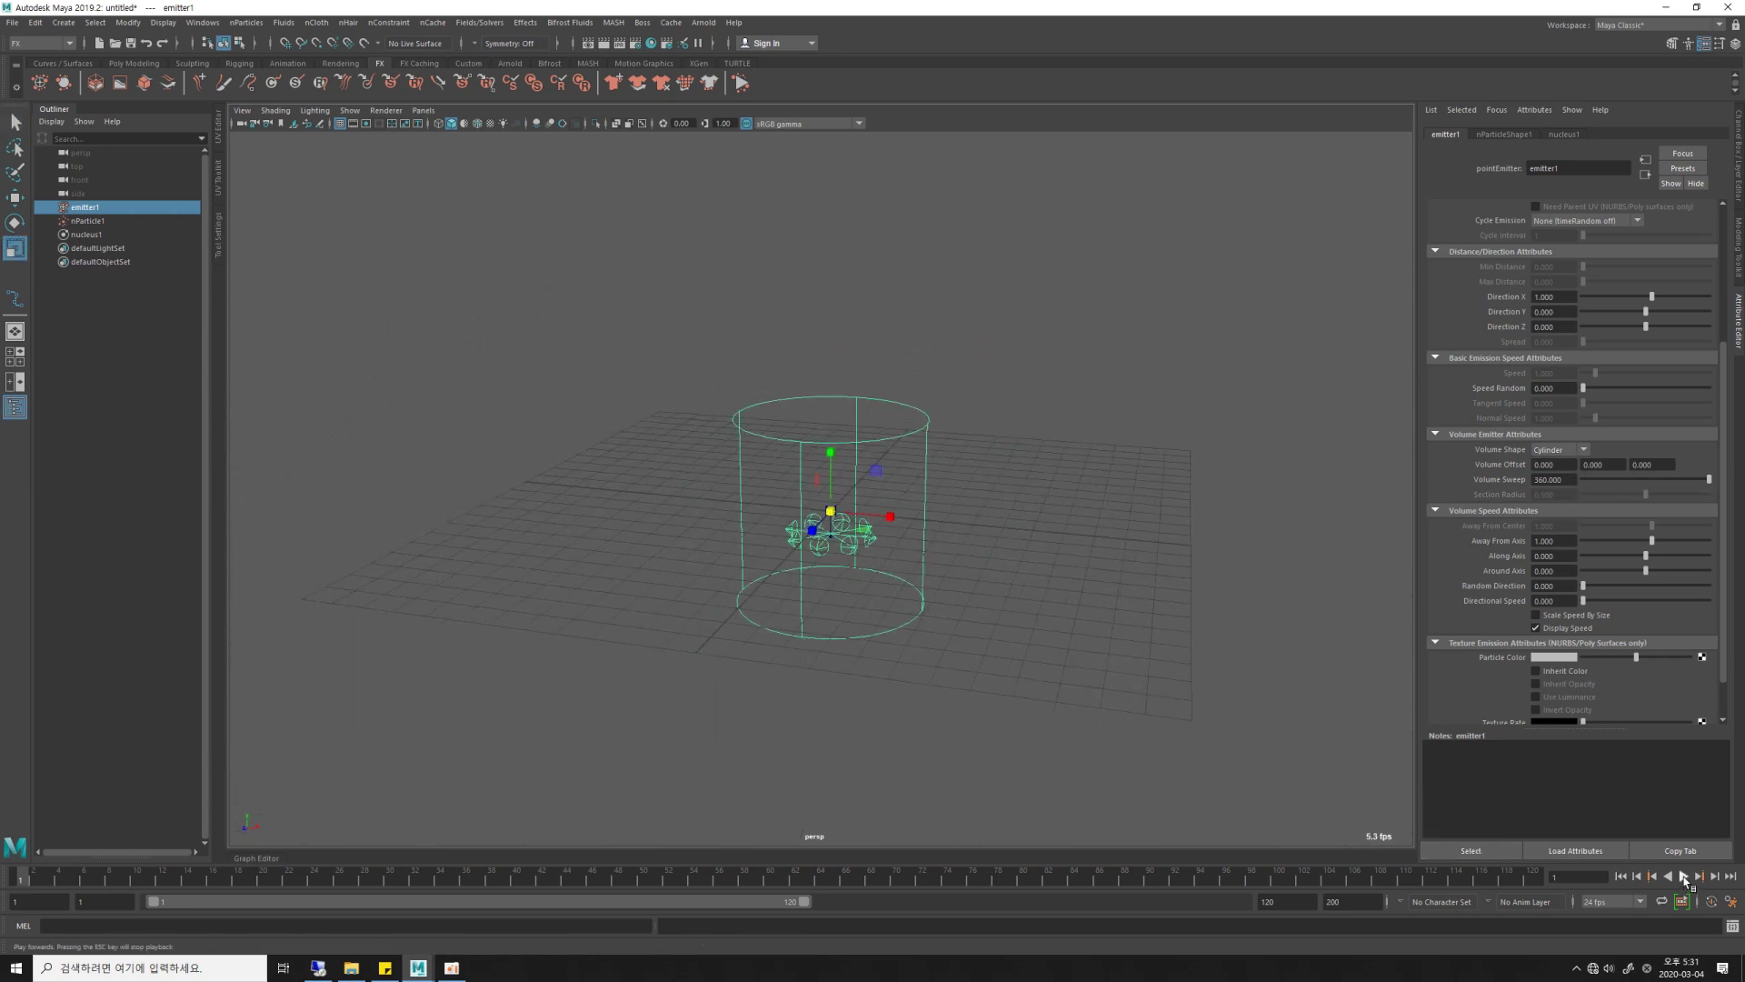
Play the simulation to frame 45 and inspect particles filling the cylinder.
{"action": "left_click", "coordinate": [1683, 878]}
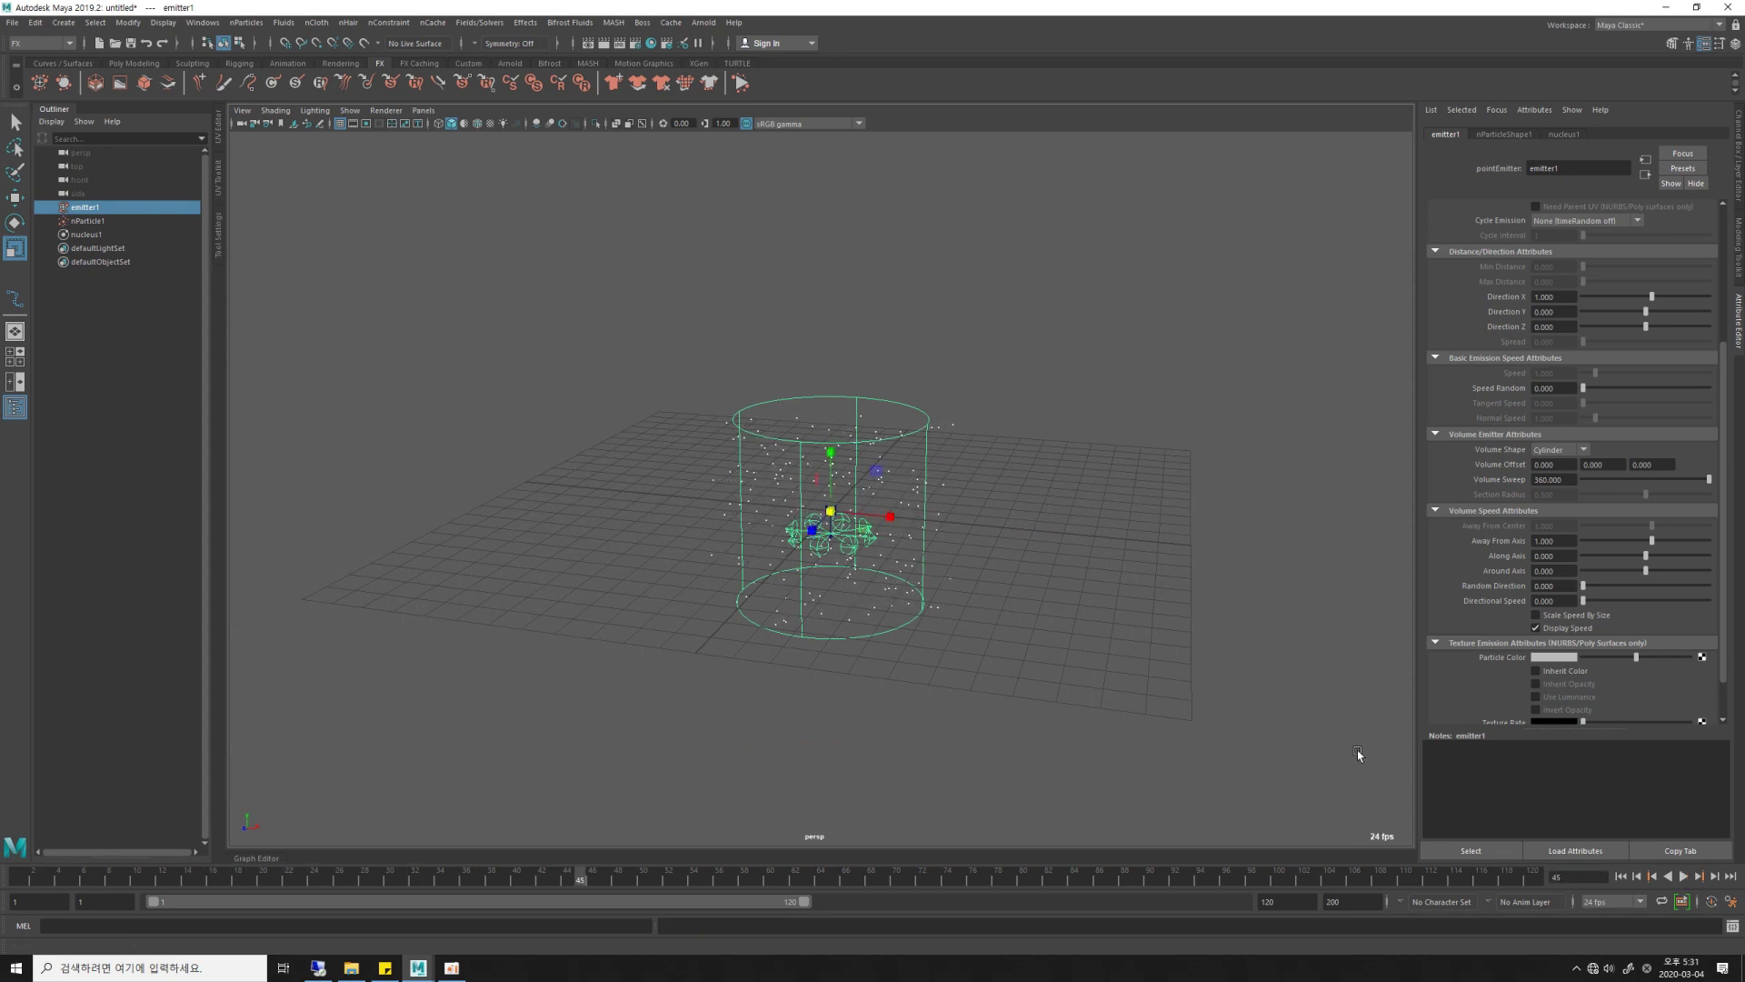
{"action": "mouse_move", "coordinate": [1358, 754]}
{"action": "left_mouse_down", "text": "alt"}
{"action": "mouse_move", "coordinate": [958, 576]}
{"action": "mouse_move", "coordinate": [1076, 597]}
{"action": "left_mouse_up", "text": "alt"}
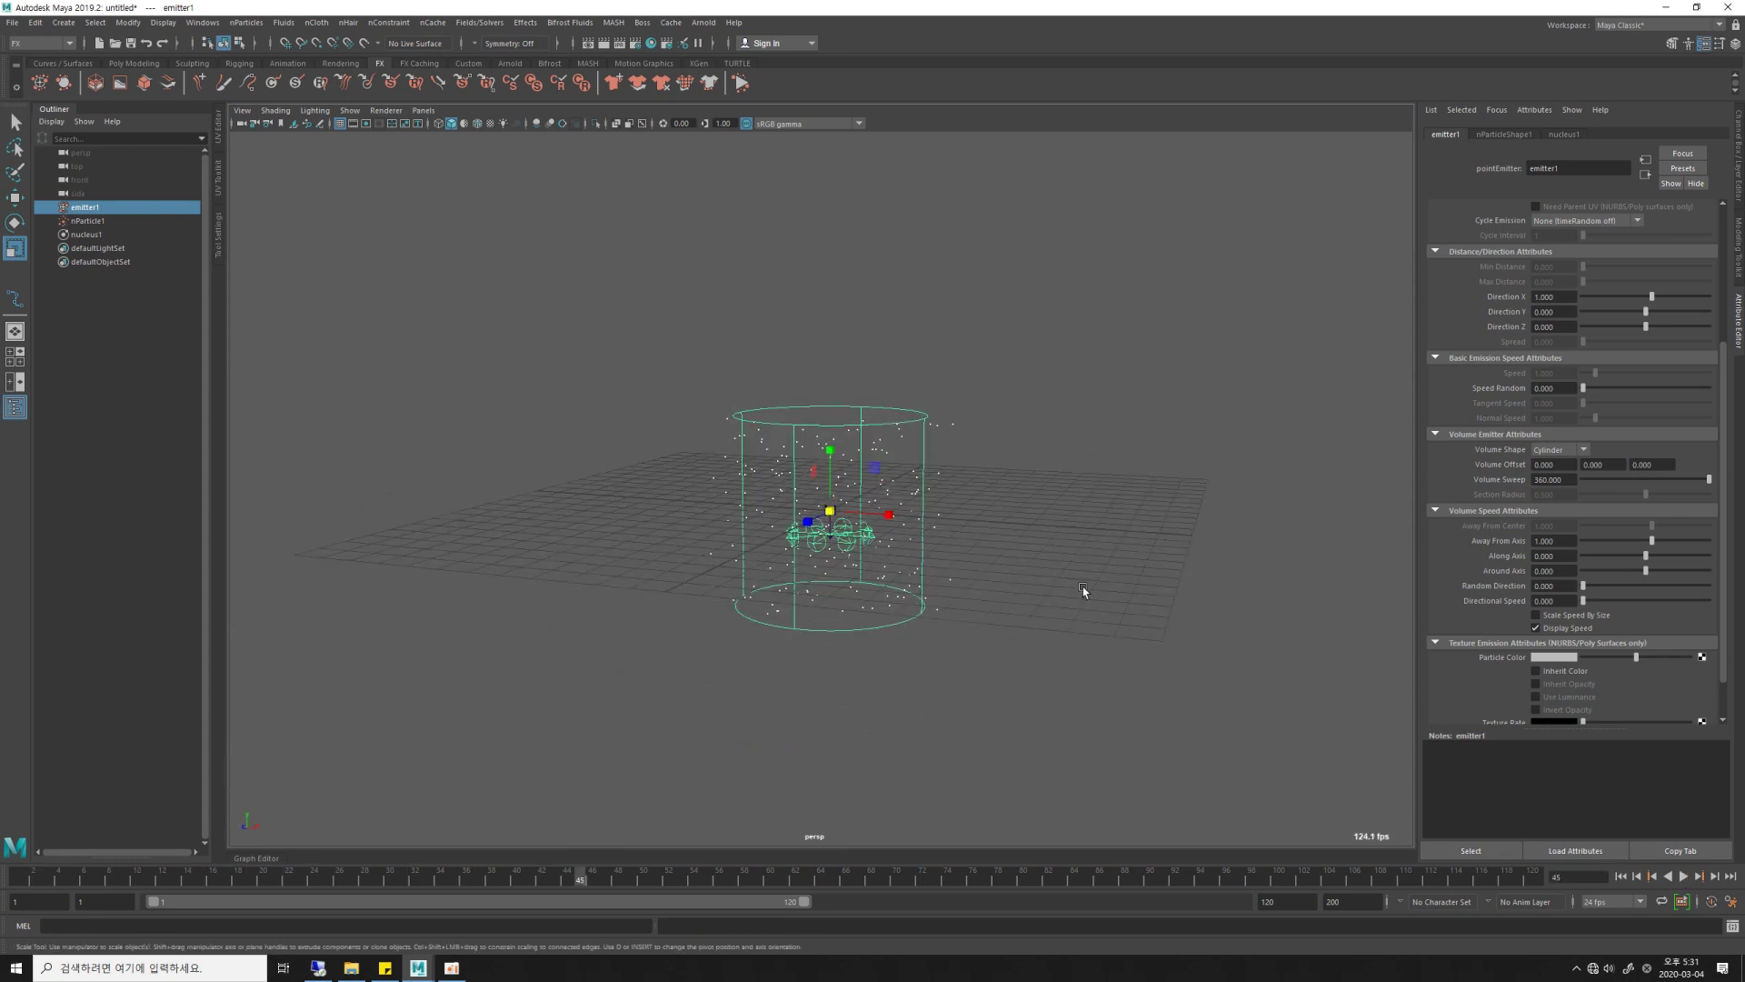
{"action": "right_click_drag", "start_coordinate": [1082, 586], "coordinate": [1099, 580], "text": "alt"}
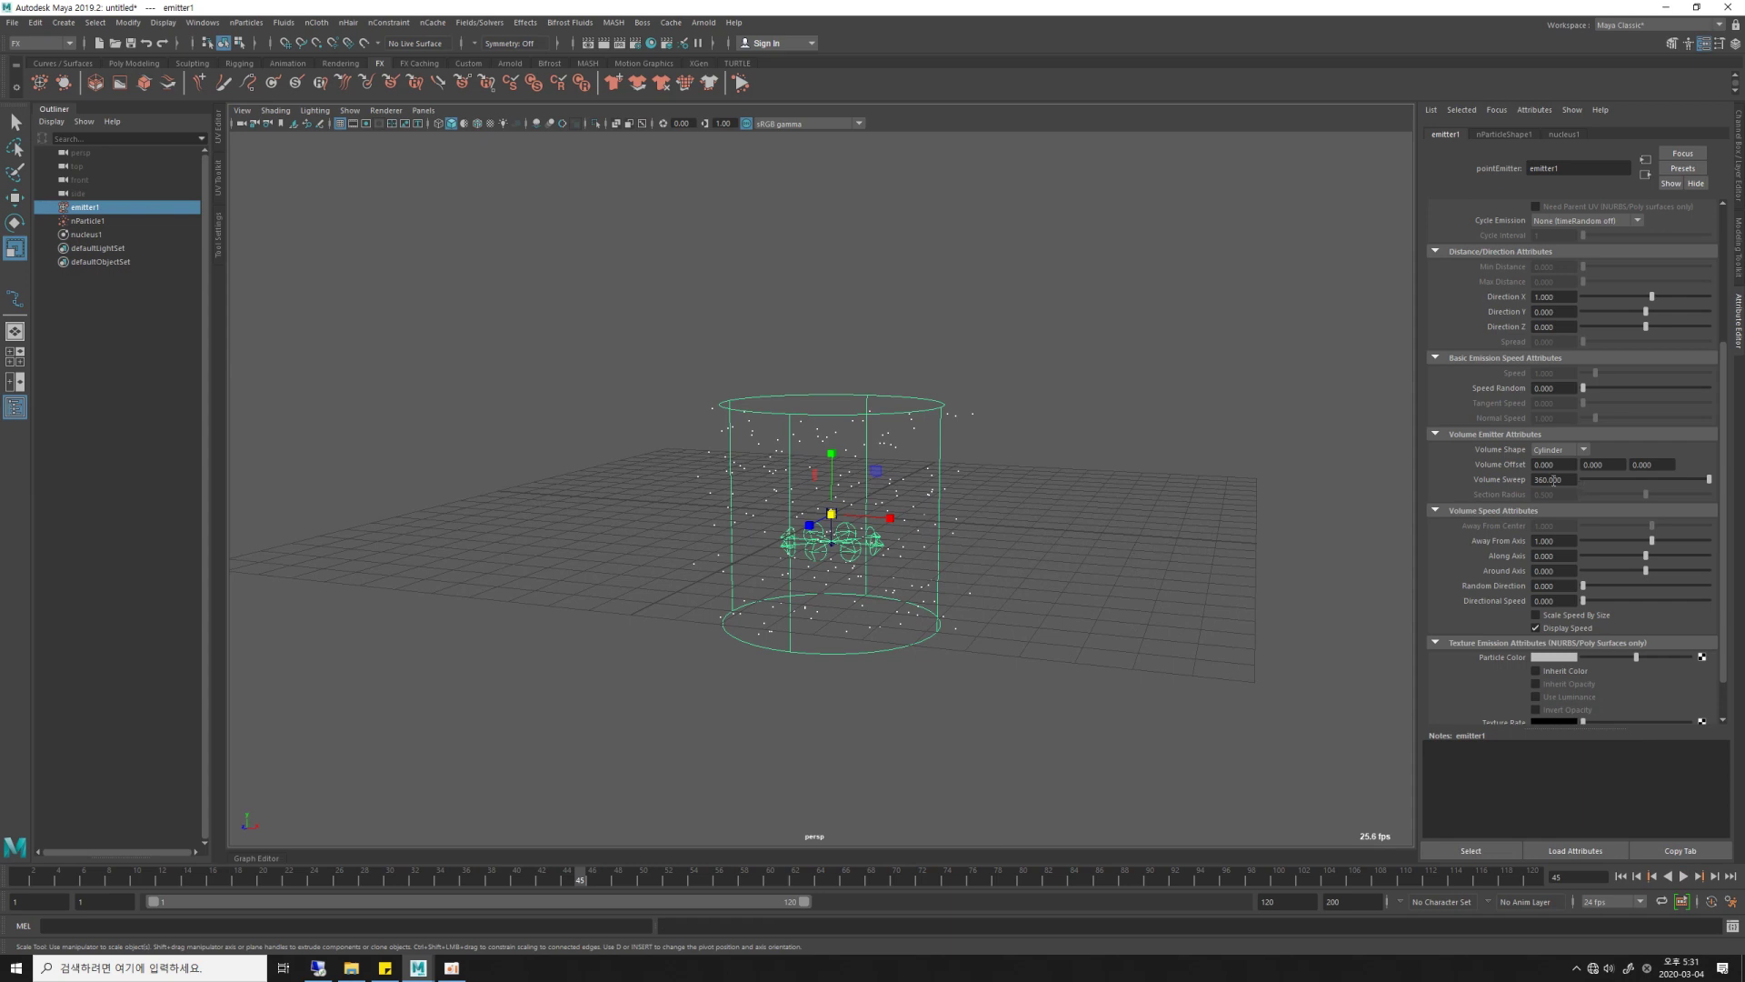
{"action": "scroll", "coordinate": [1547, 459], "scroll_direction": "up", "scroll_amount": 1}
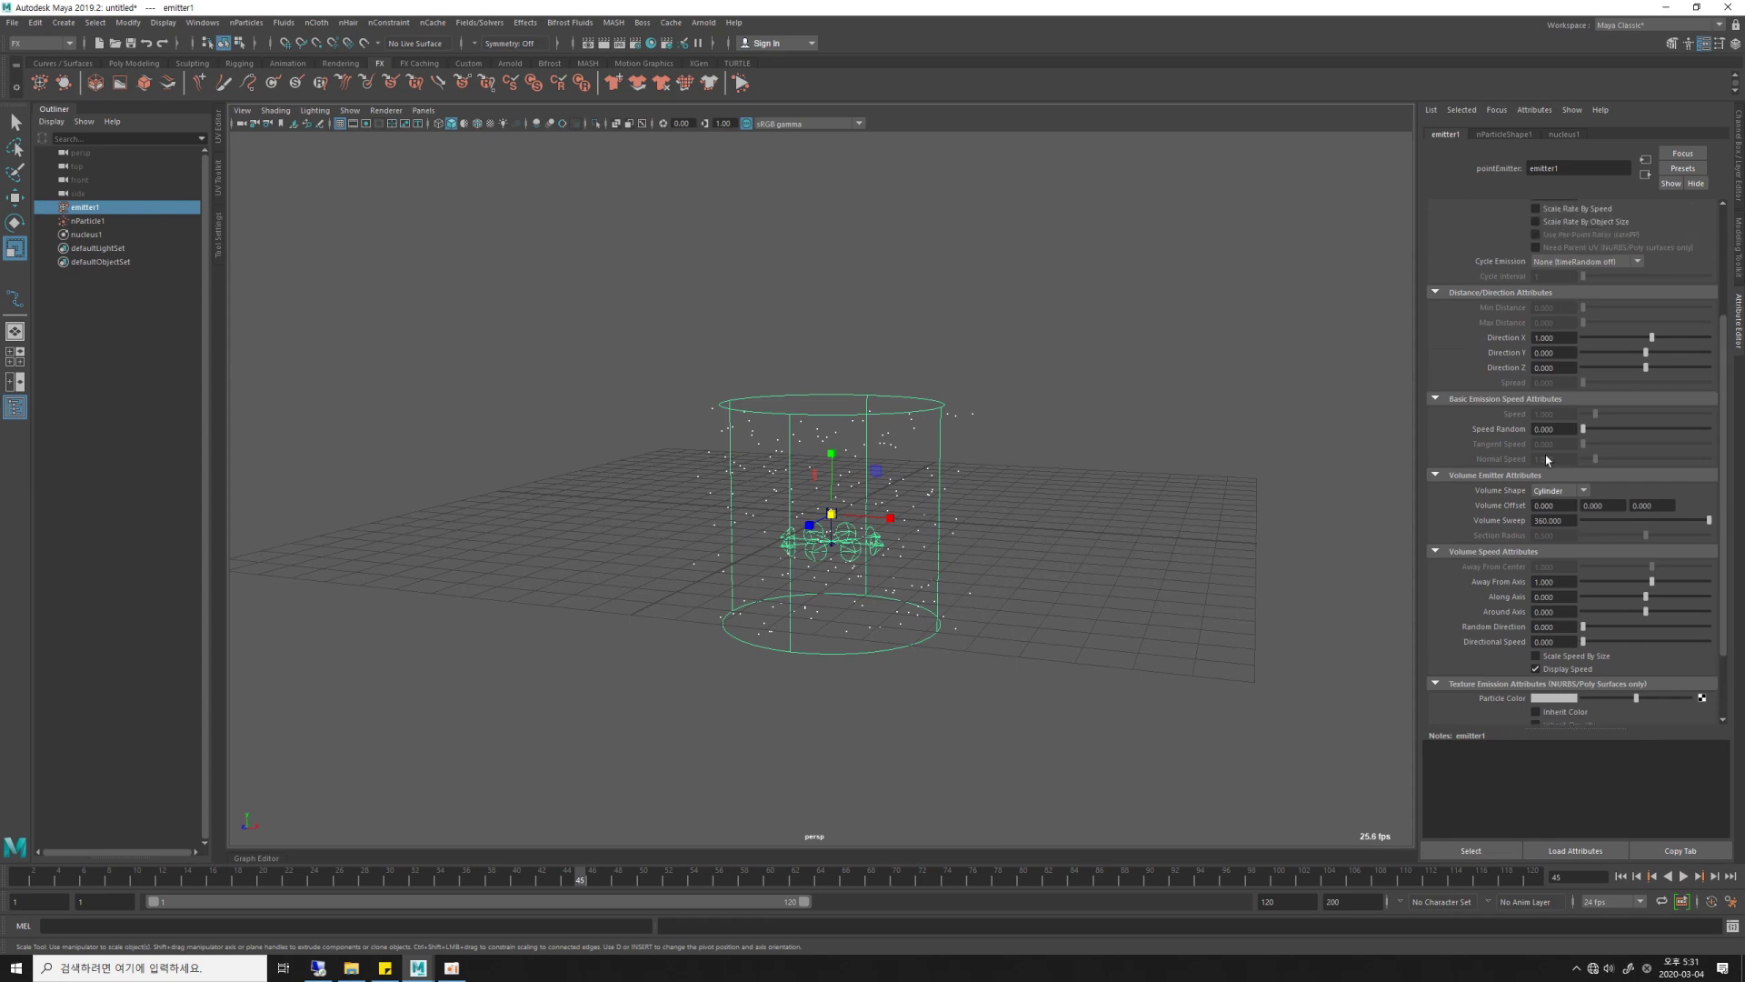
{"action": "scroll", "coordinate": [1545, 455], "scroll_direction": "up", "scroll_amount": 1}
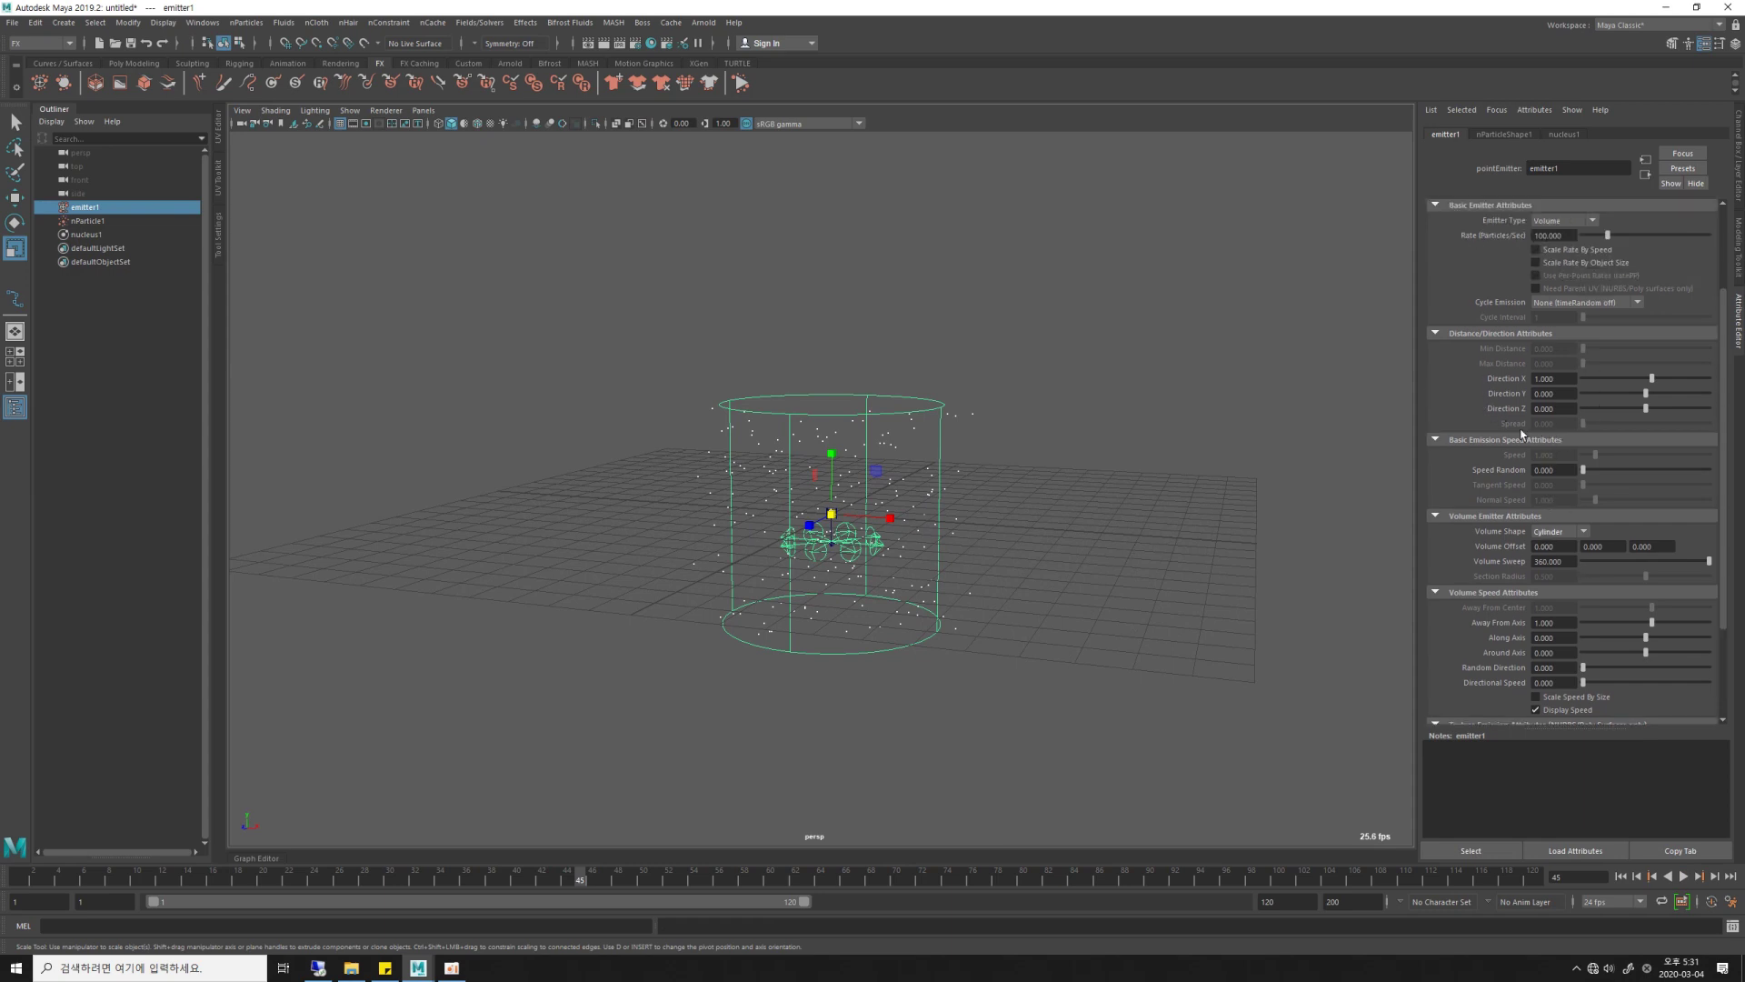
{"action": "scroll", "coordinate": [1577, 445], "scroll_direction": "down", "scroll_amount": 1}
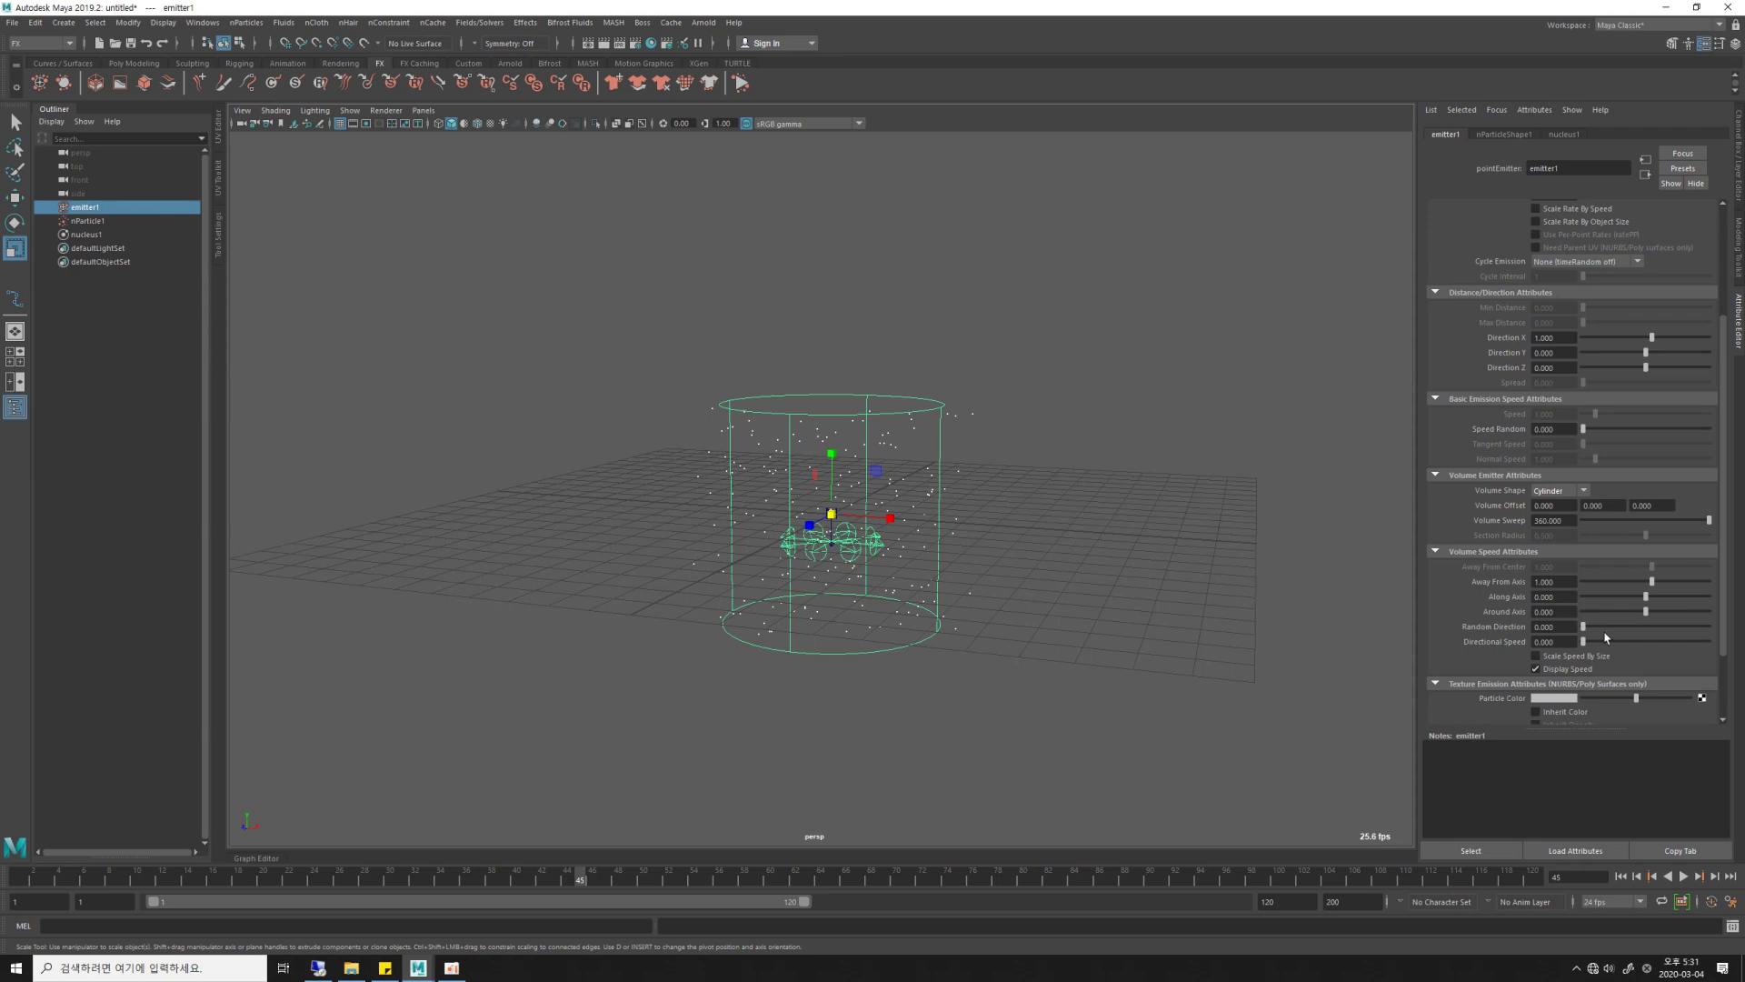
Set the emitter's Away From Axis speed to 0.
{"action": "double_click", "coordinate": [1565, 580]}
{"action": "type", "text": "0"}
{"action": "key", "text": "Return"}
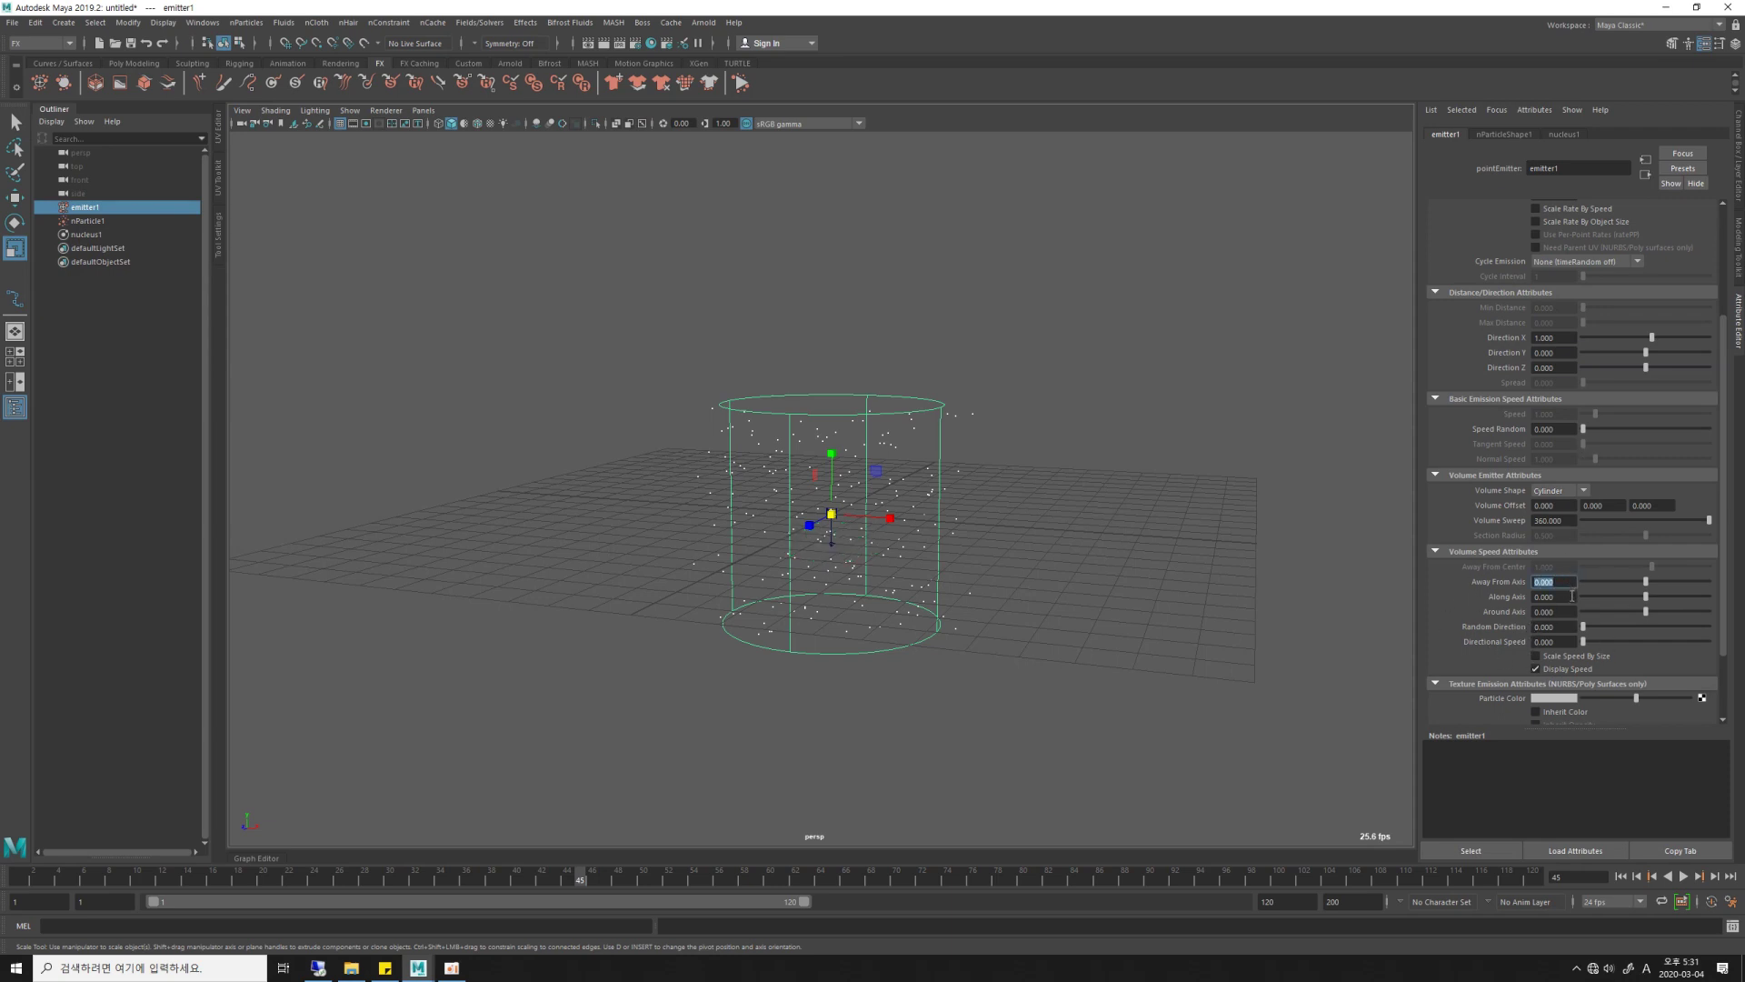
{"action": "left_click", "coordinate": [1571, 595]}
Replay the simulation to frame 75 and set Directional Speed to 1.
{"action": "key", "text": "alt+shift+v"}
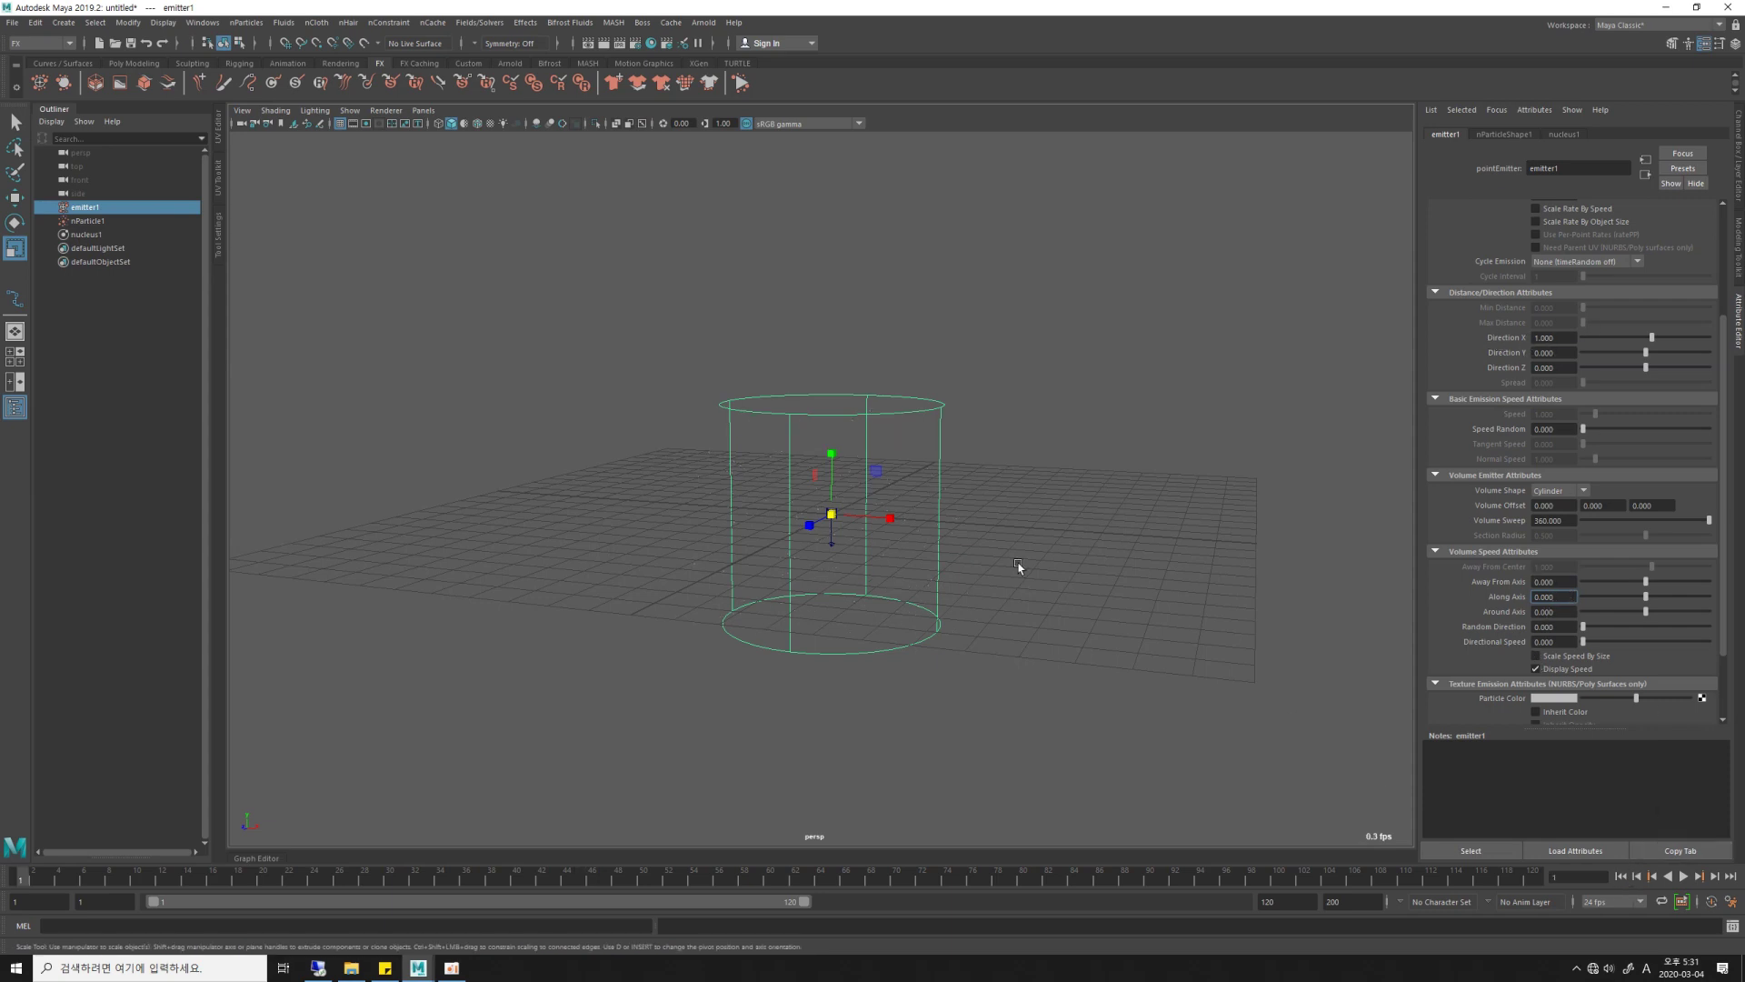
{"action": "left_click_drag", "start_coordinate": [1118, 575], "coordinate": [1036, 557], "text": "alt"}
{"action": "key", "text": "w"}
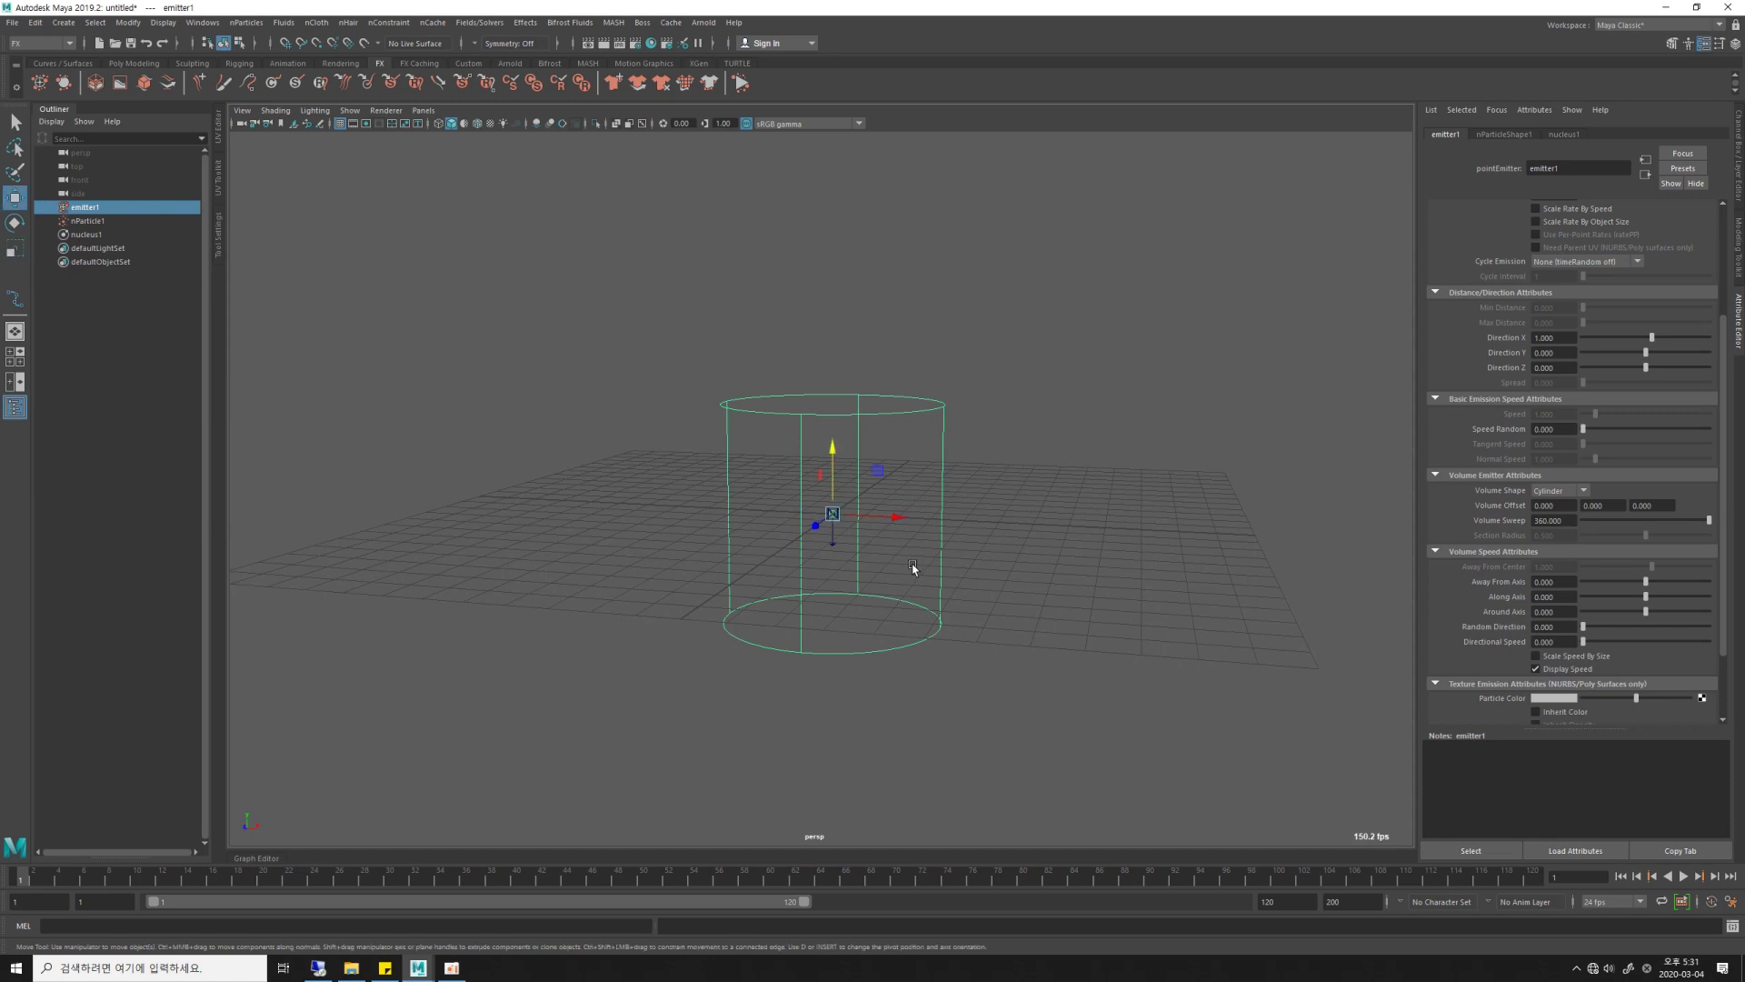
{"action": "left_click", "coordinate": [1683, 877]}
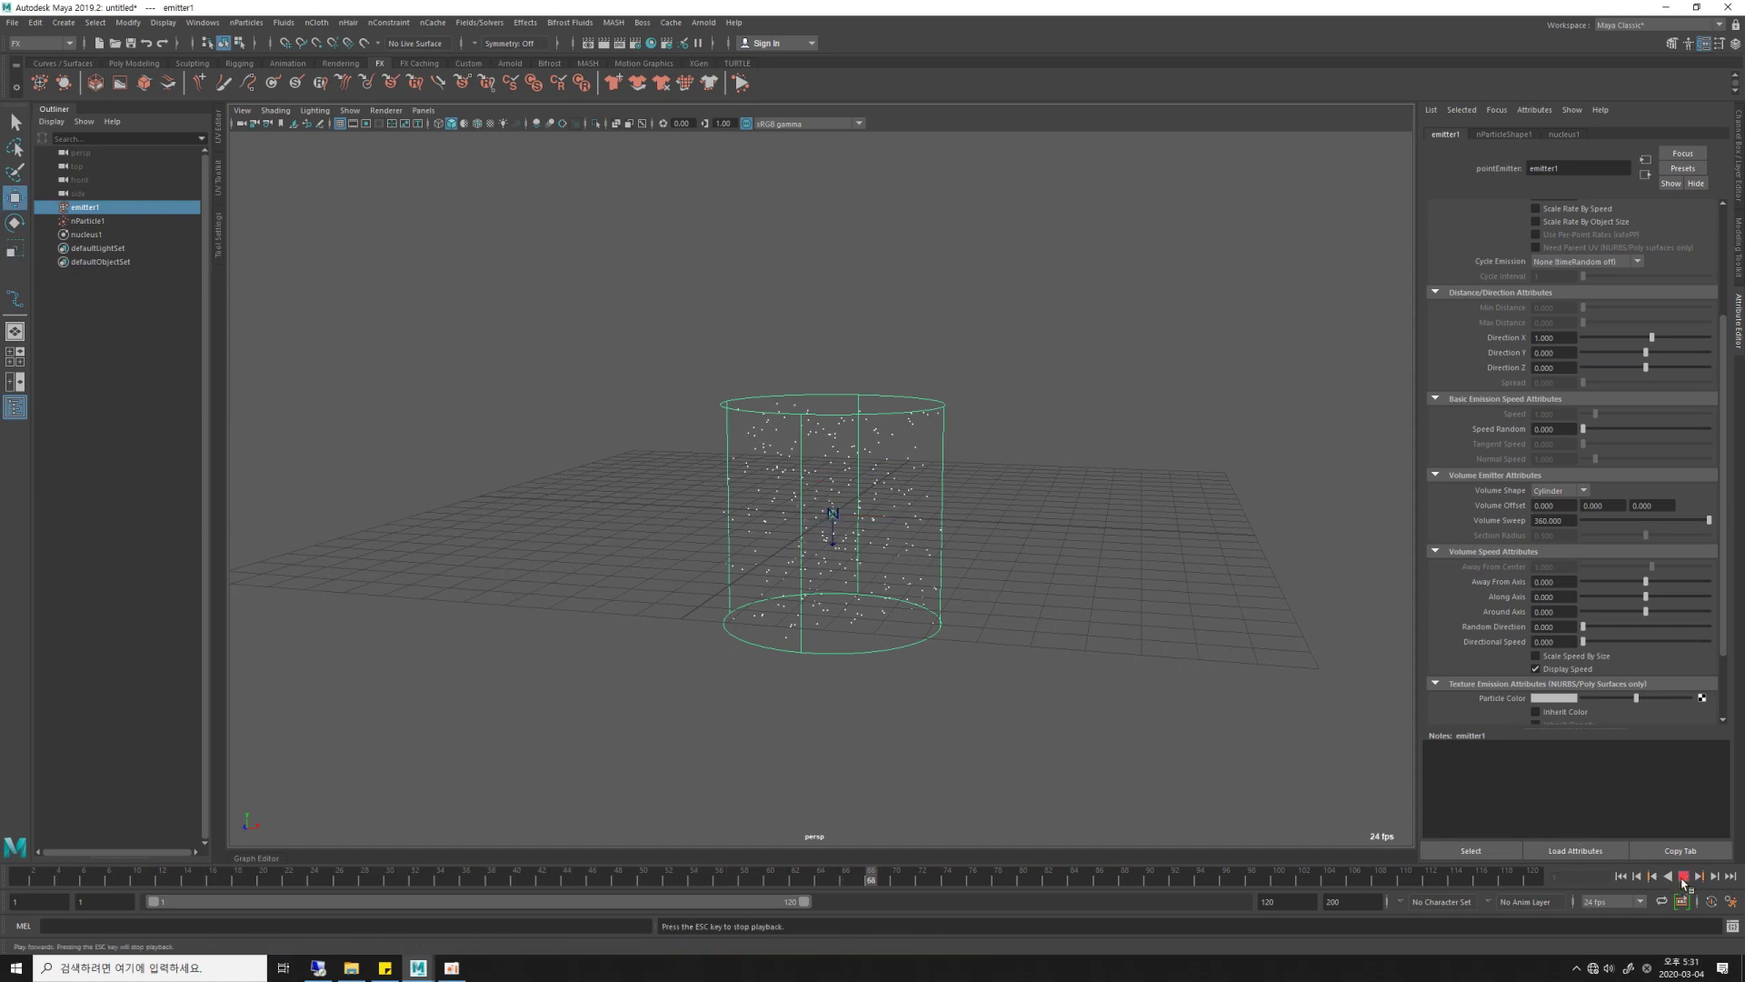
{"action": "left_click", "coordinate": [1682, 877]}
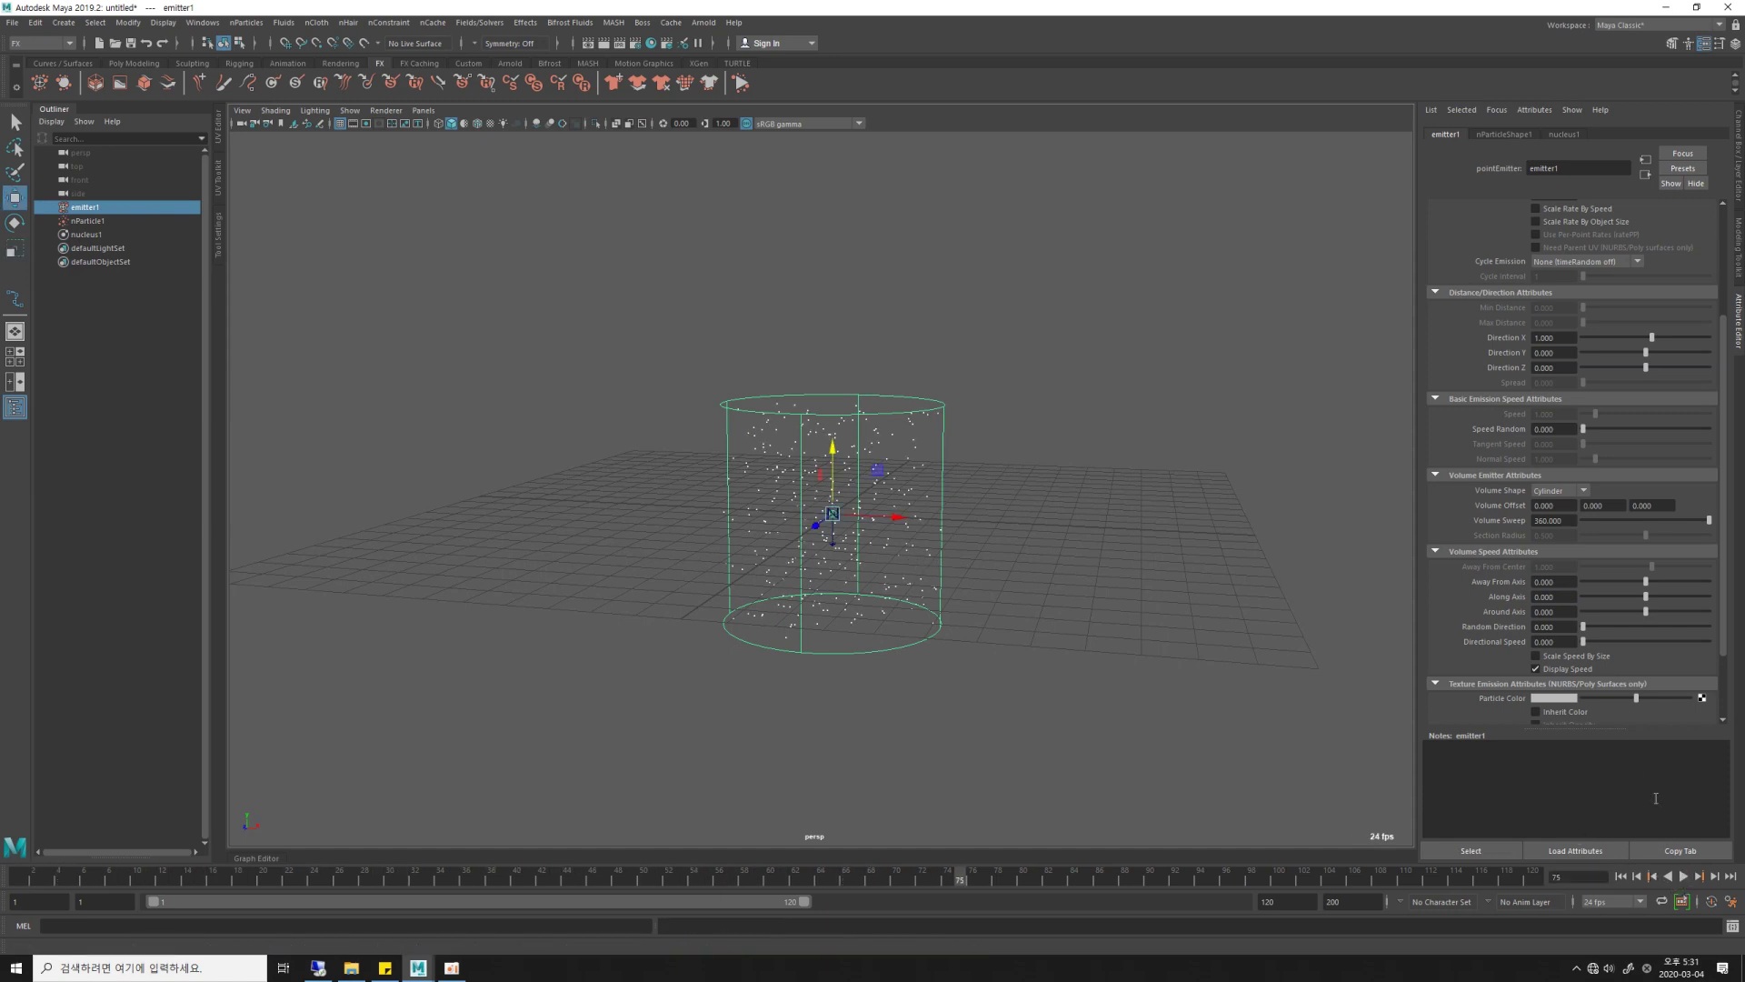
{"action": "double_click", "coordinate": [1542, 641]}
{"action": "key", "text": "Return"}
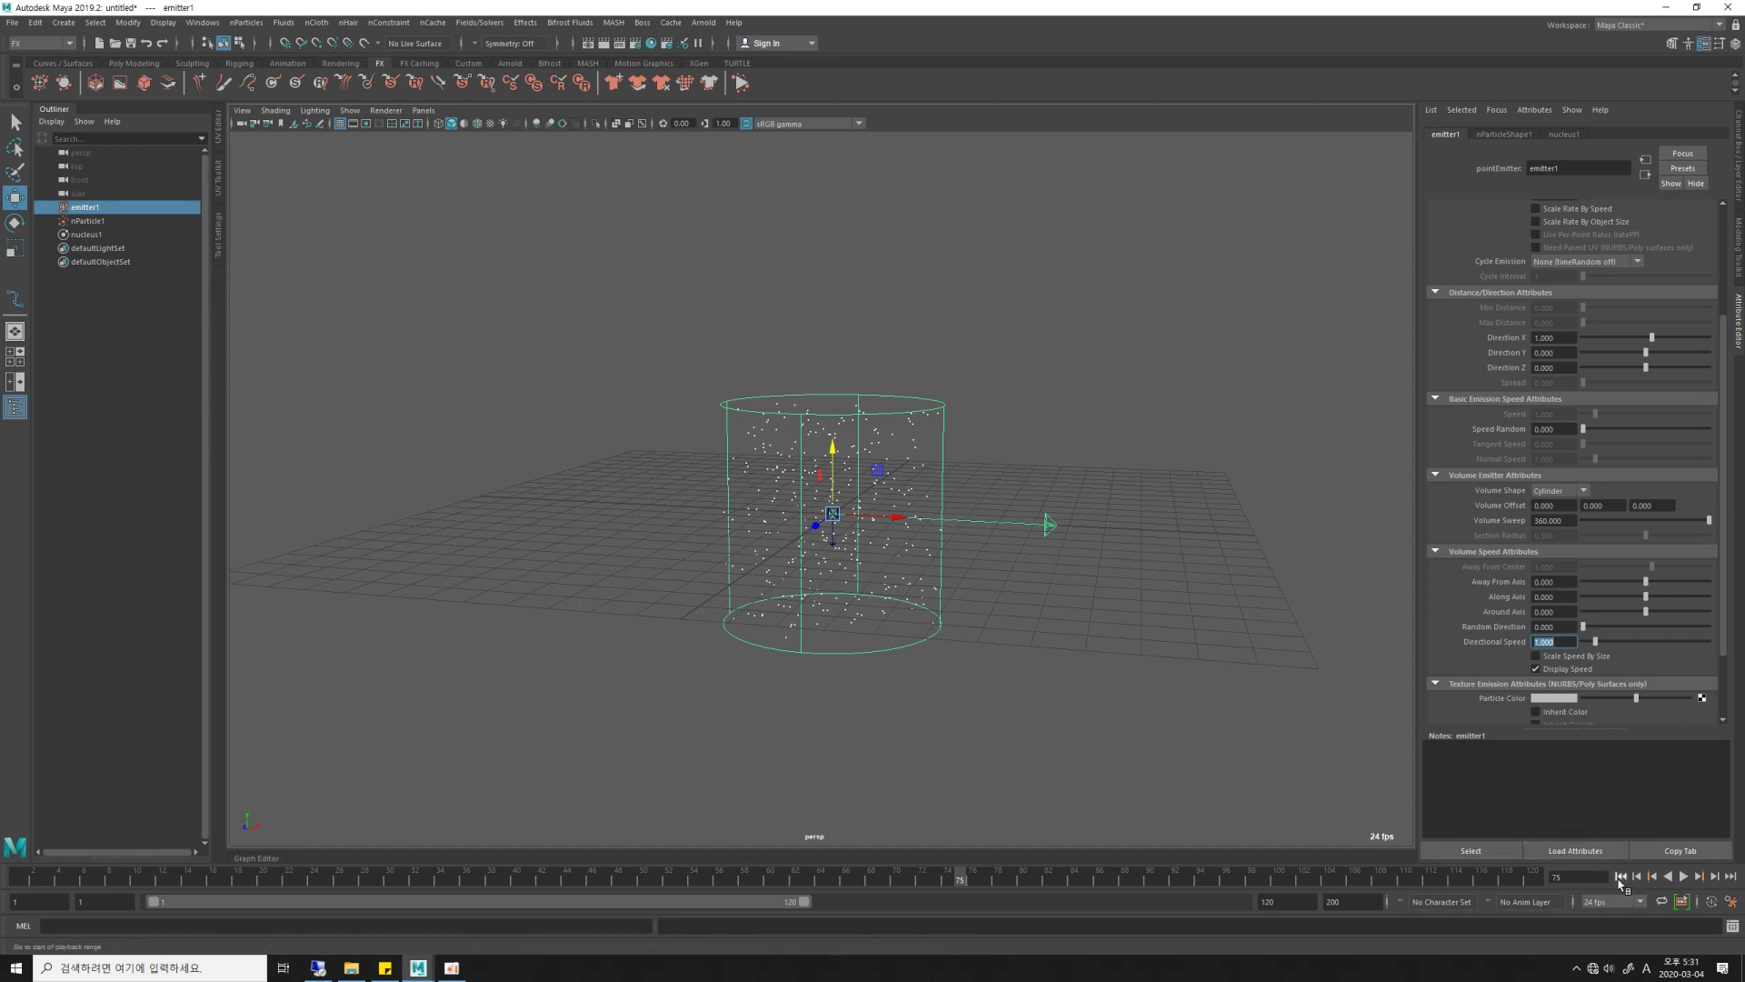
Replay the emission from the start and orbit around the emitter.
{"action": "left_click", "coordinate": [1621, 877]}
{"action": "left_click", "coordinate": [1683, 876]}
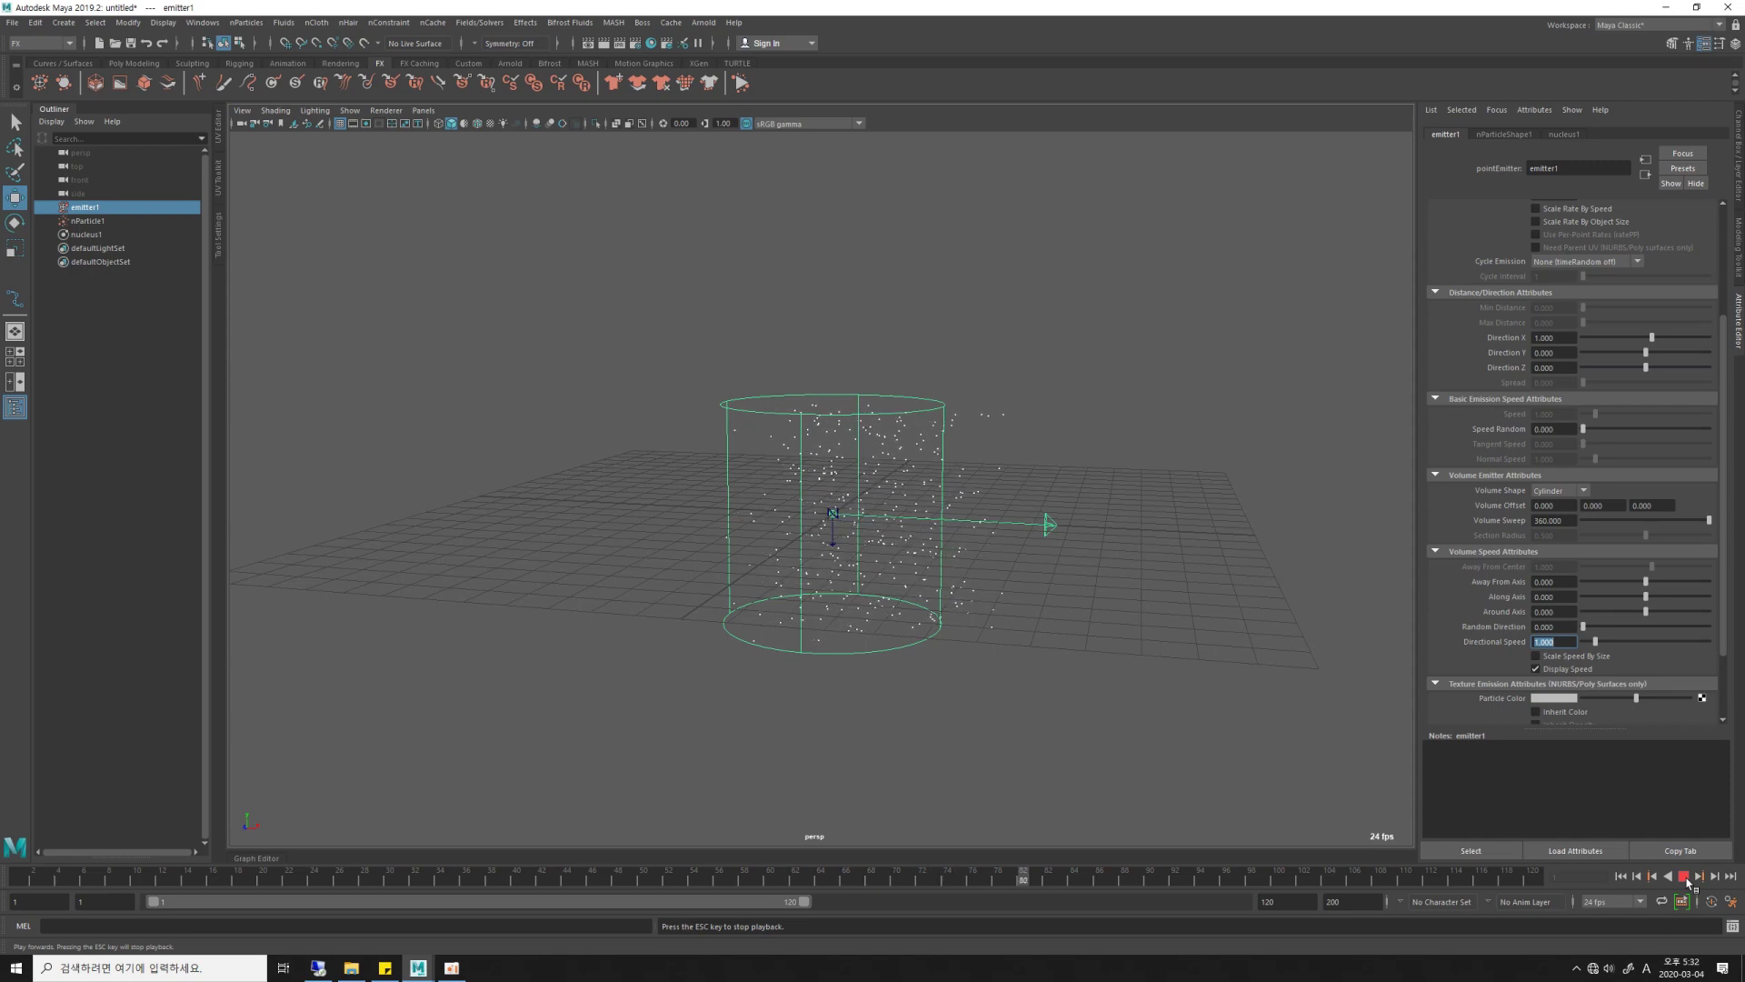
{"action": "left_click", "coordinate": [1685, 876]}
{"action": "mouse_move", "coordinate": [1082, 655]}
{"action": "left_mouse_down", "text": "alt"}
{"action": "mouse_move", "coordinate": [1083, 712]}
{"action": "mouse_move", "coordinate": [1102, 646]}
{"action": "left_mouse_up", "text": "alt"}
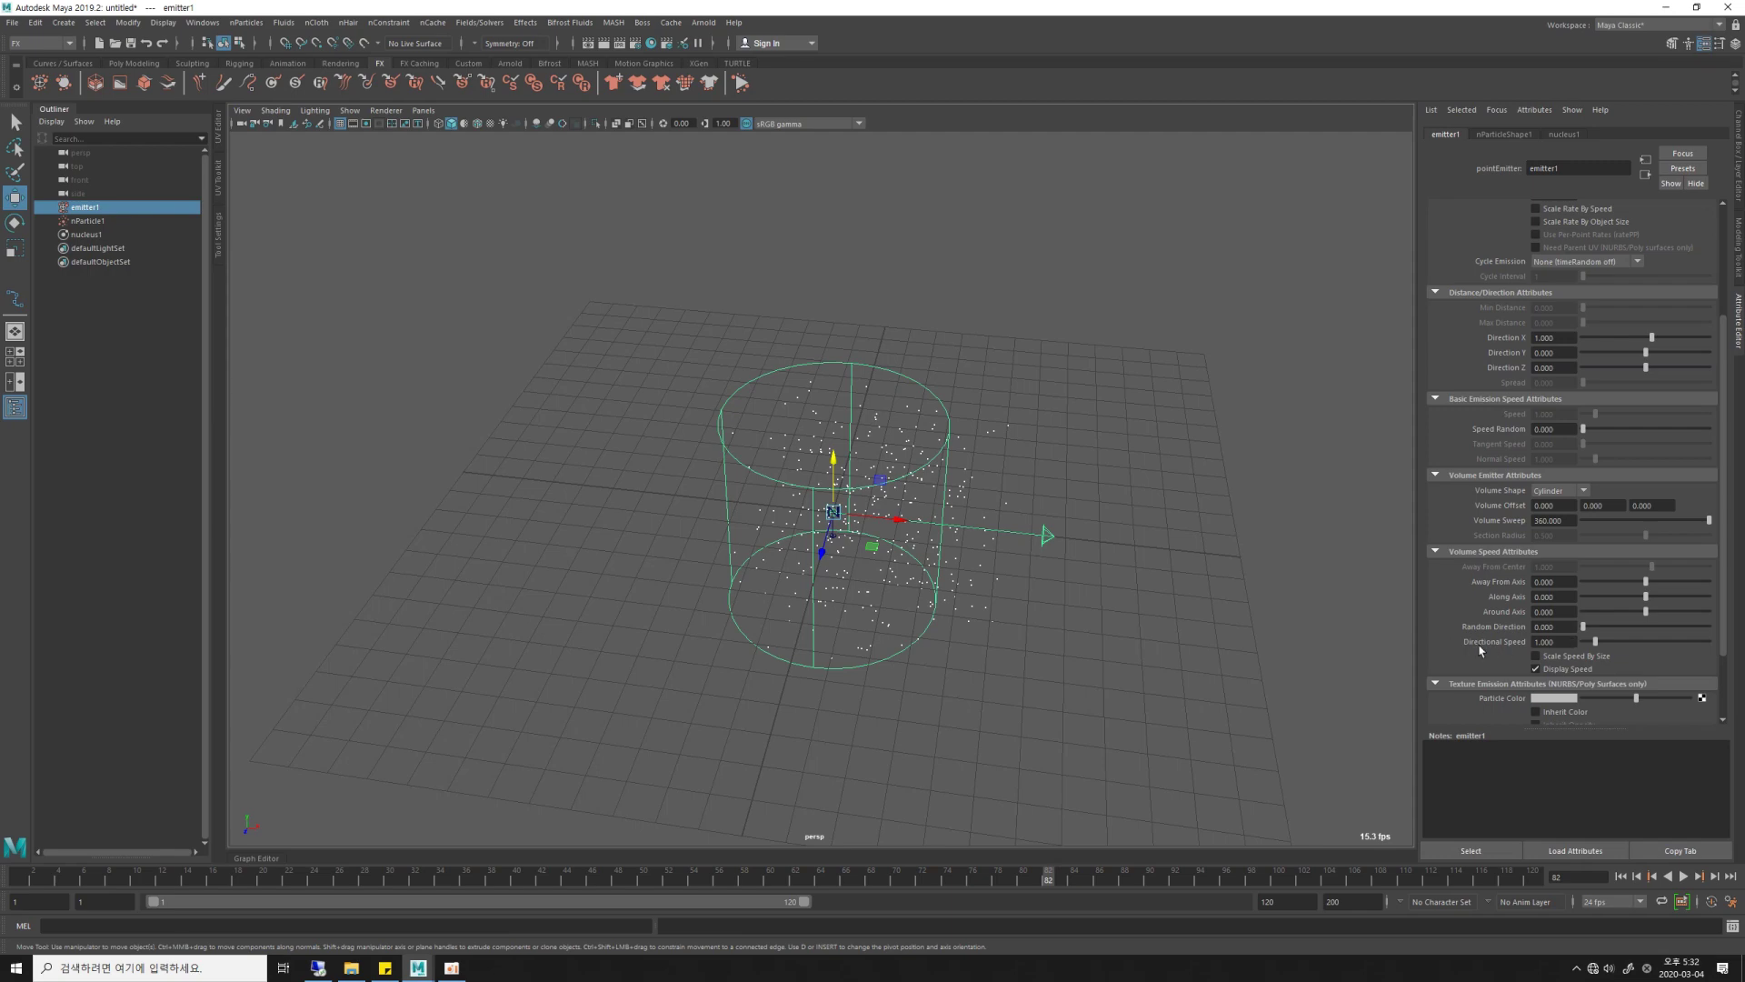
{"action": "left_click_drag", "start_coordinate": [1036, 536], "coordinate": [1066, 544], "text": "alt"}
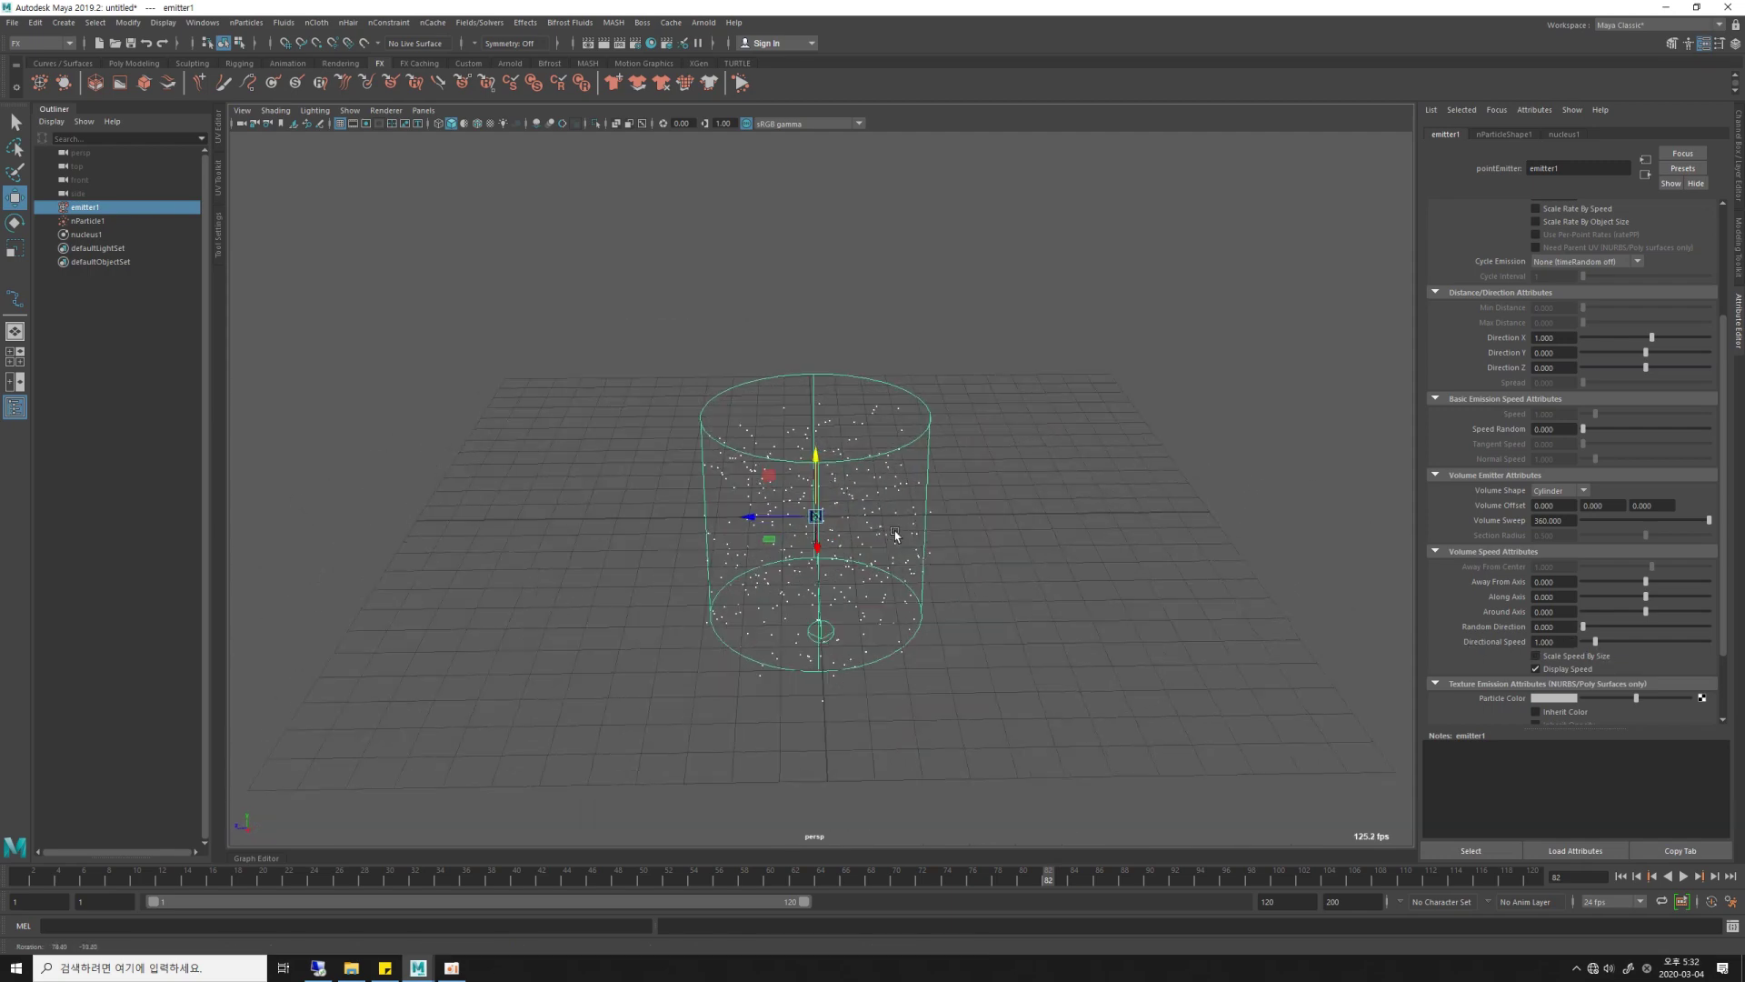
Set the emitter Direction to X 0 and Z 1.
{"action": "left_click", "coordinate": [1563, 642]}
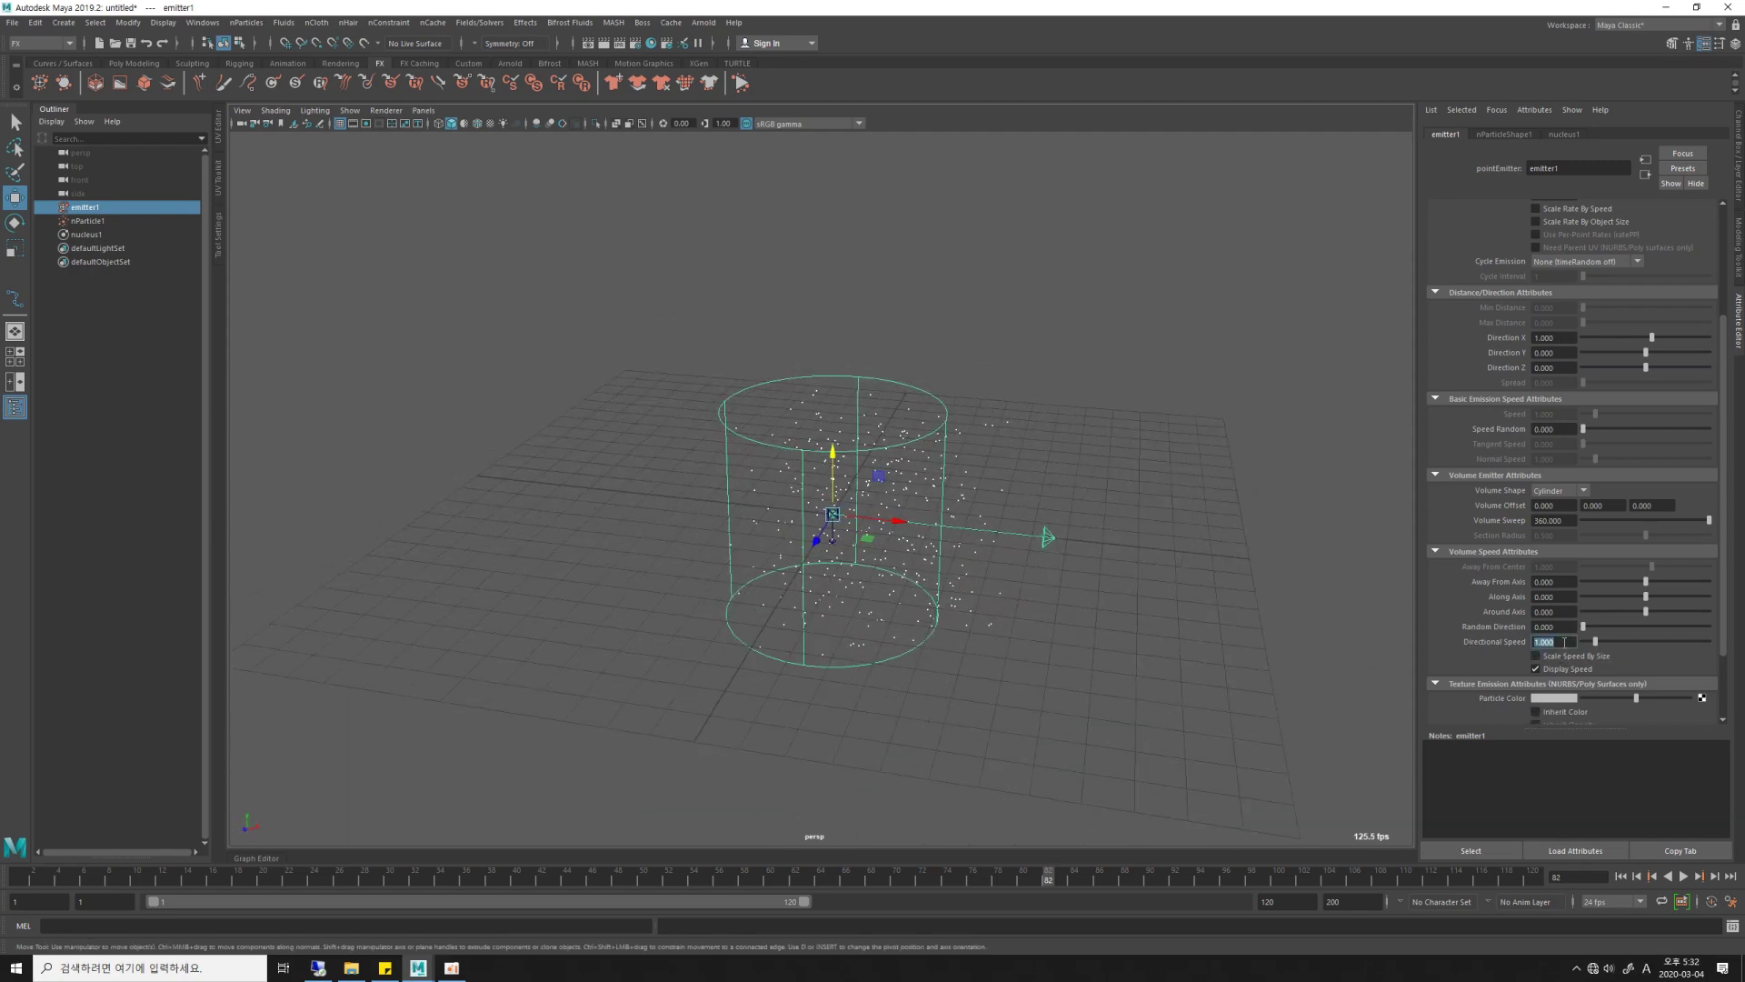
{"action": "left_click", "coordinate": [1560, 338]}
{"action": "key", "text": "Return"}
{"action": "left_click", "coordinate": [1558, 367]}
{"action": "type", "text": "1"}
{"action": "key", "text": "Return"}
Replay from the start to frame 90 to check particles streaming along Z.
{"action": "left_click_drag", "start_coordinate": [1284, 460], "coordinate": [886, 578], "text": "alt"}
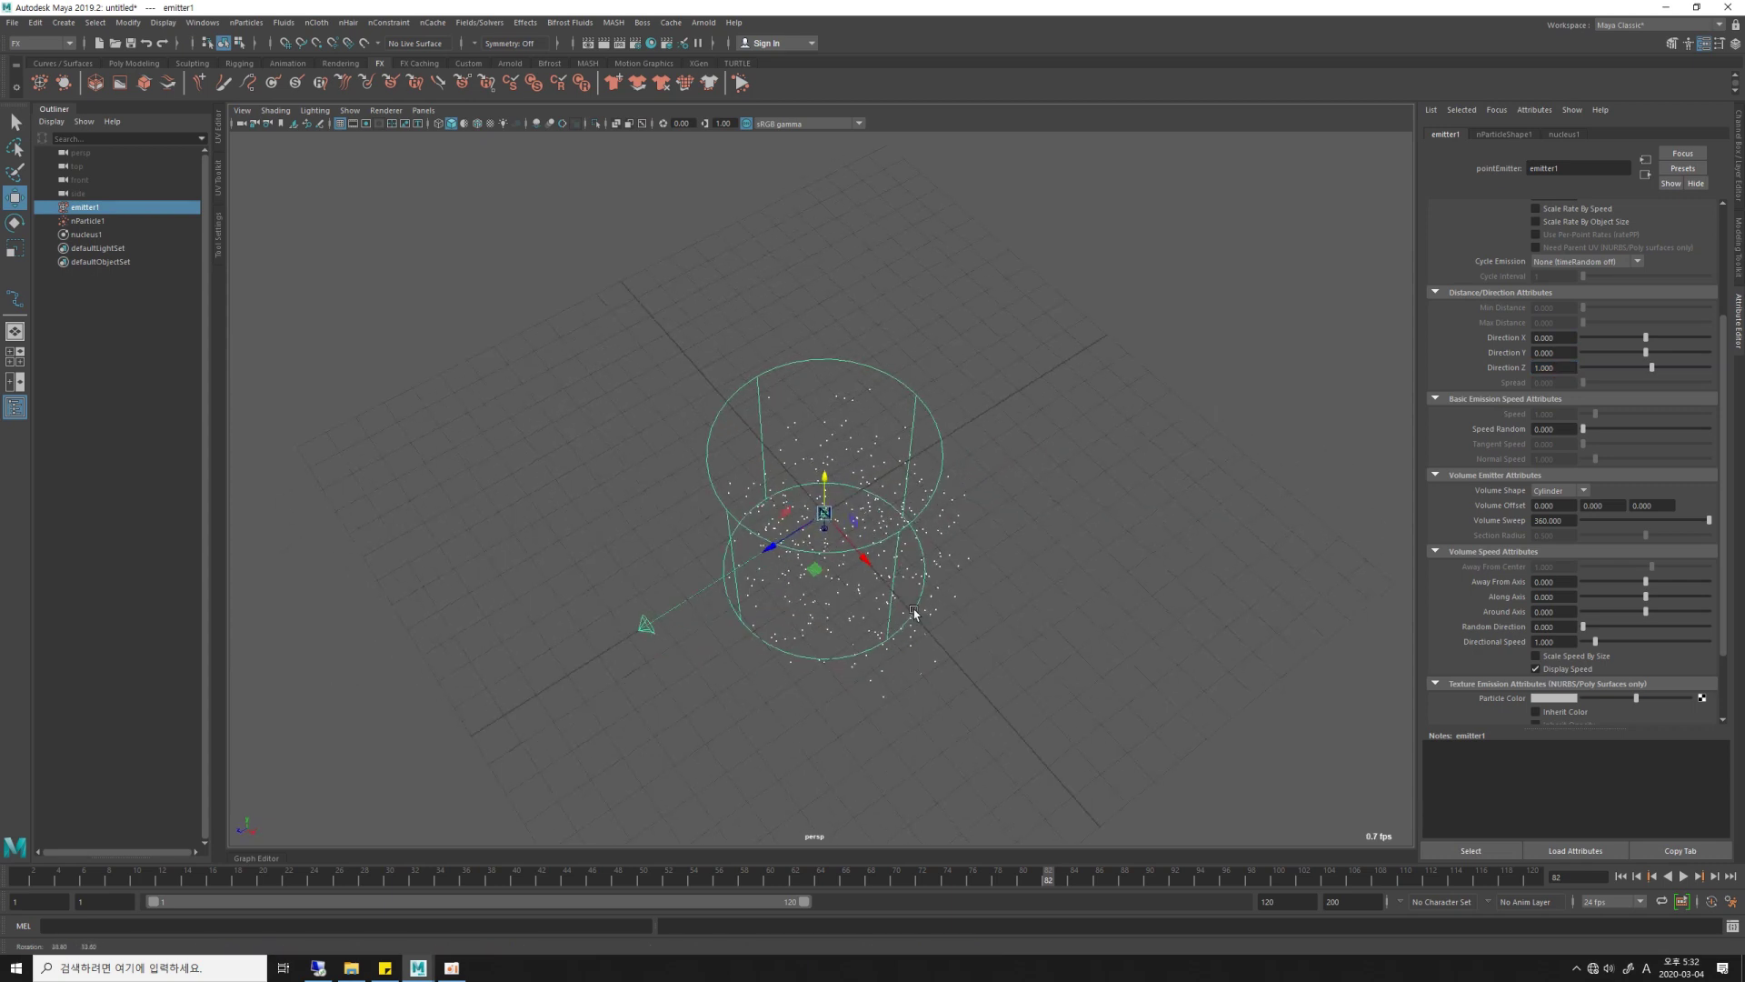
{"action": "left_click_drag", "start_coordinate": [614, 486], "coordinate": [895, 596], "text": "alt"}
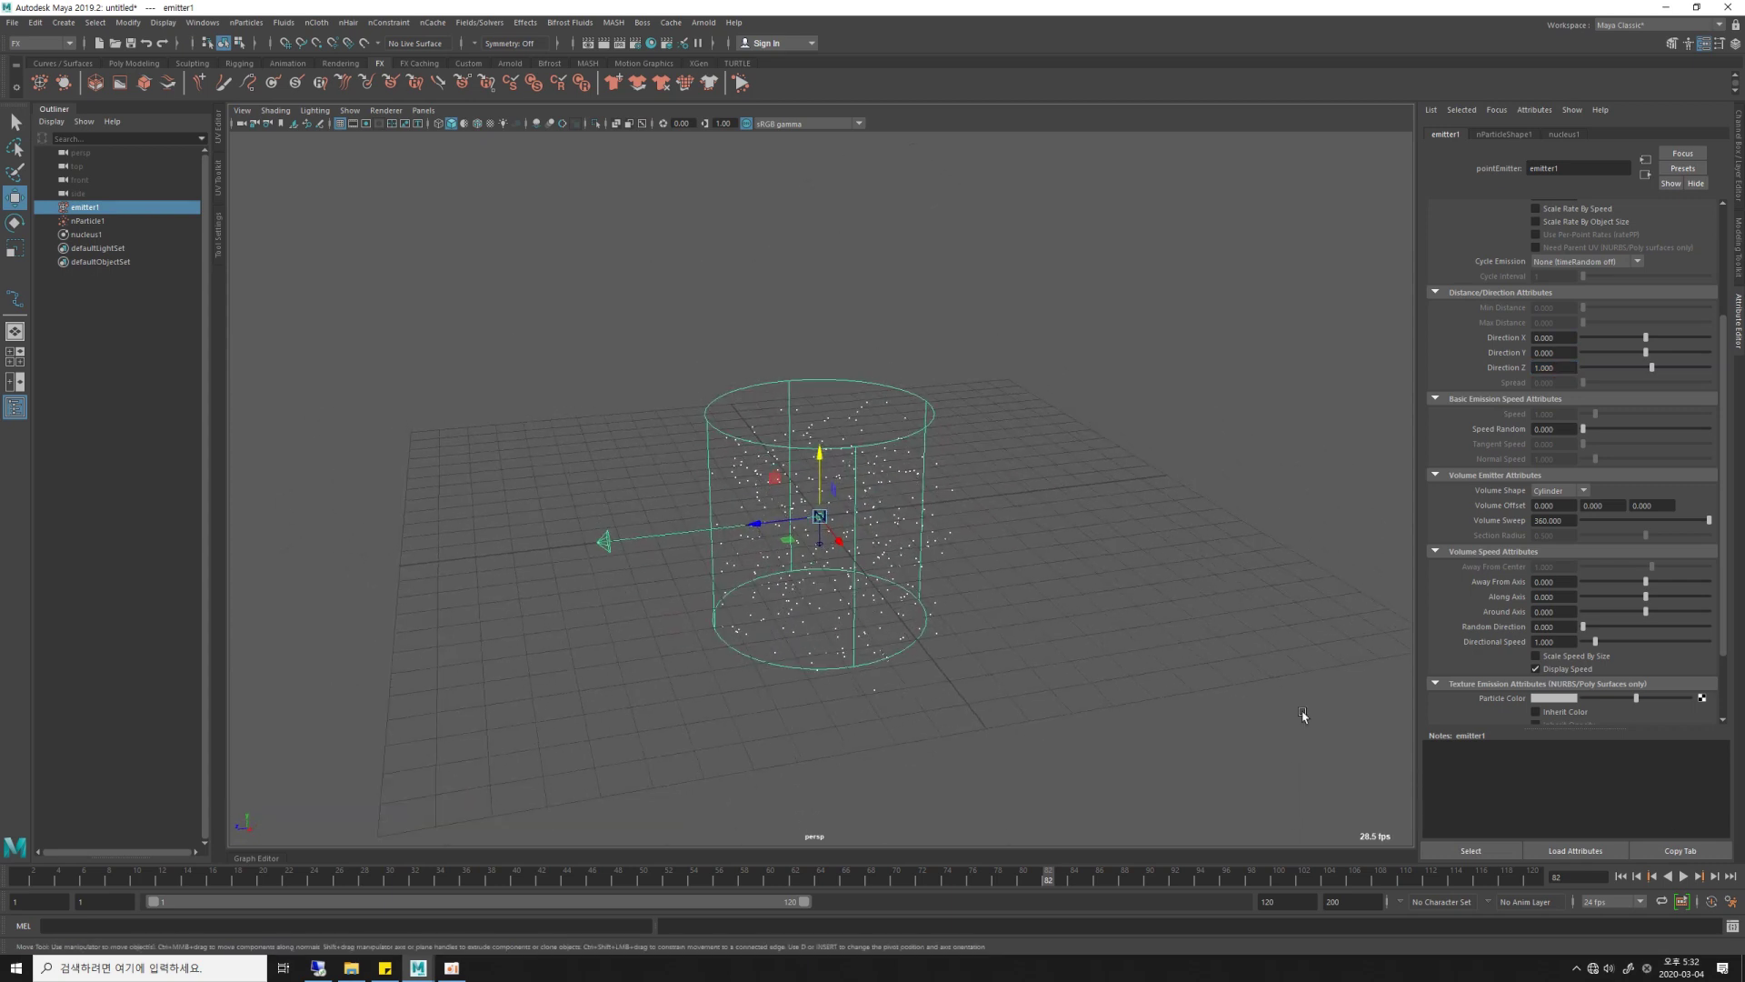
{"action": "left_click", "coordinate": [1619, 876]}
{"action": "left_click", "coordinate": [1683, 876]}
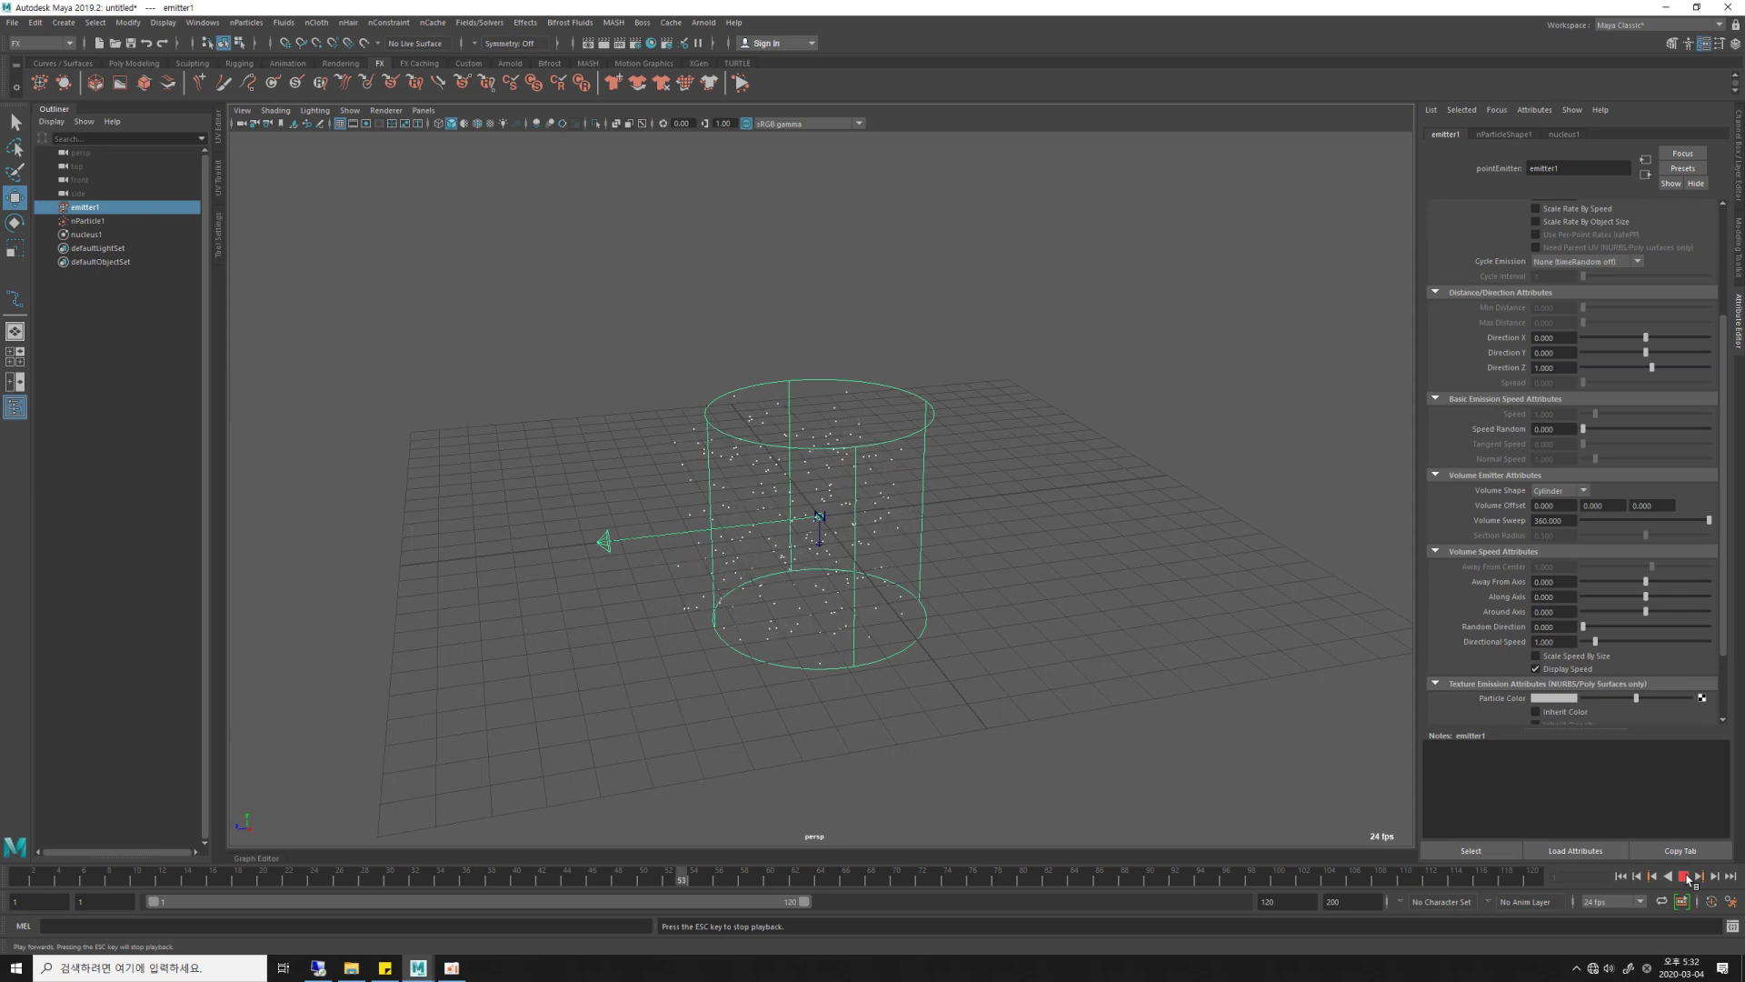
{"action": "left_click", "coordinate": [1684, 876]}
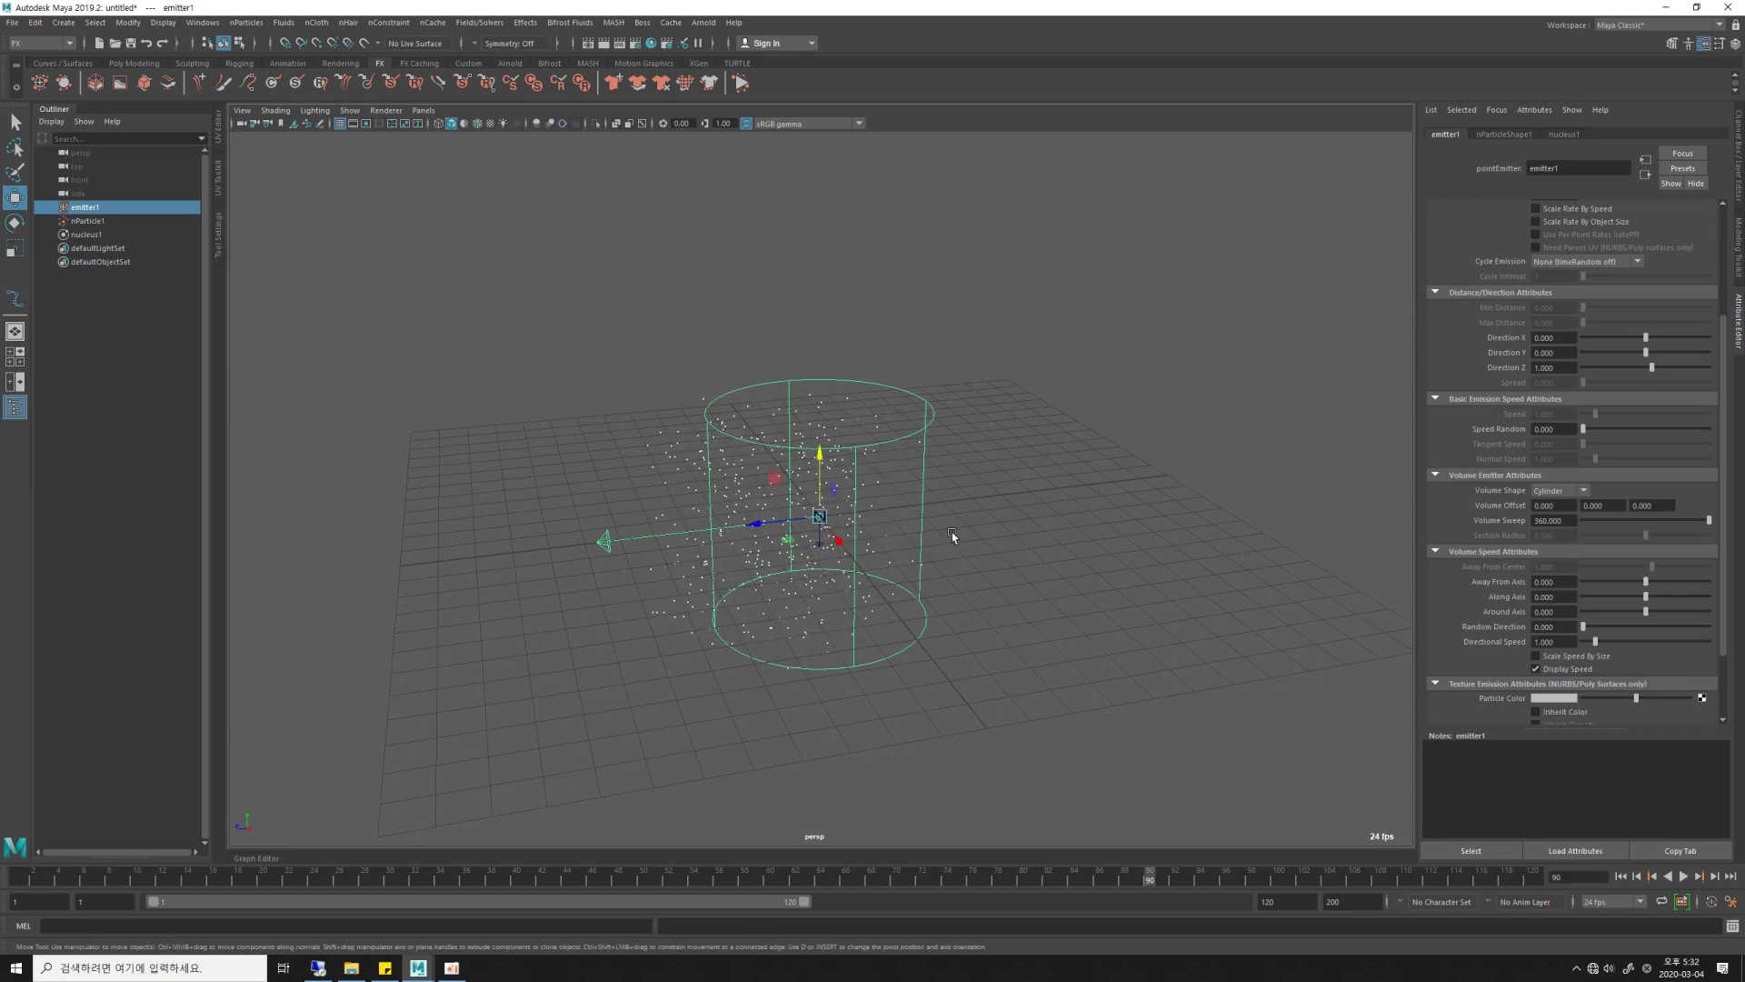
{"action": "middle_click_drag", "start_coordinate": [951, 532], "coordinate": [1056, 499], "text": "alt"}
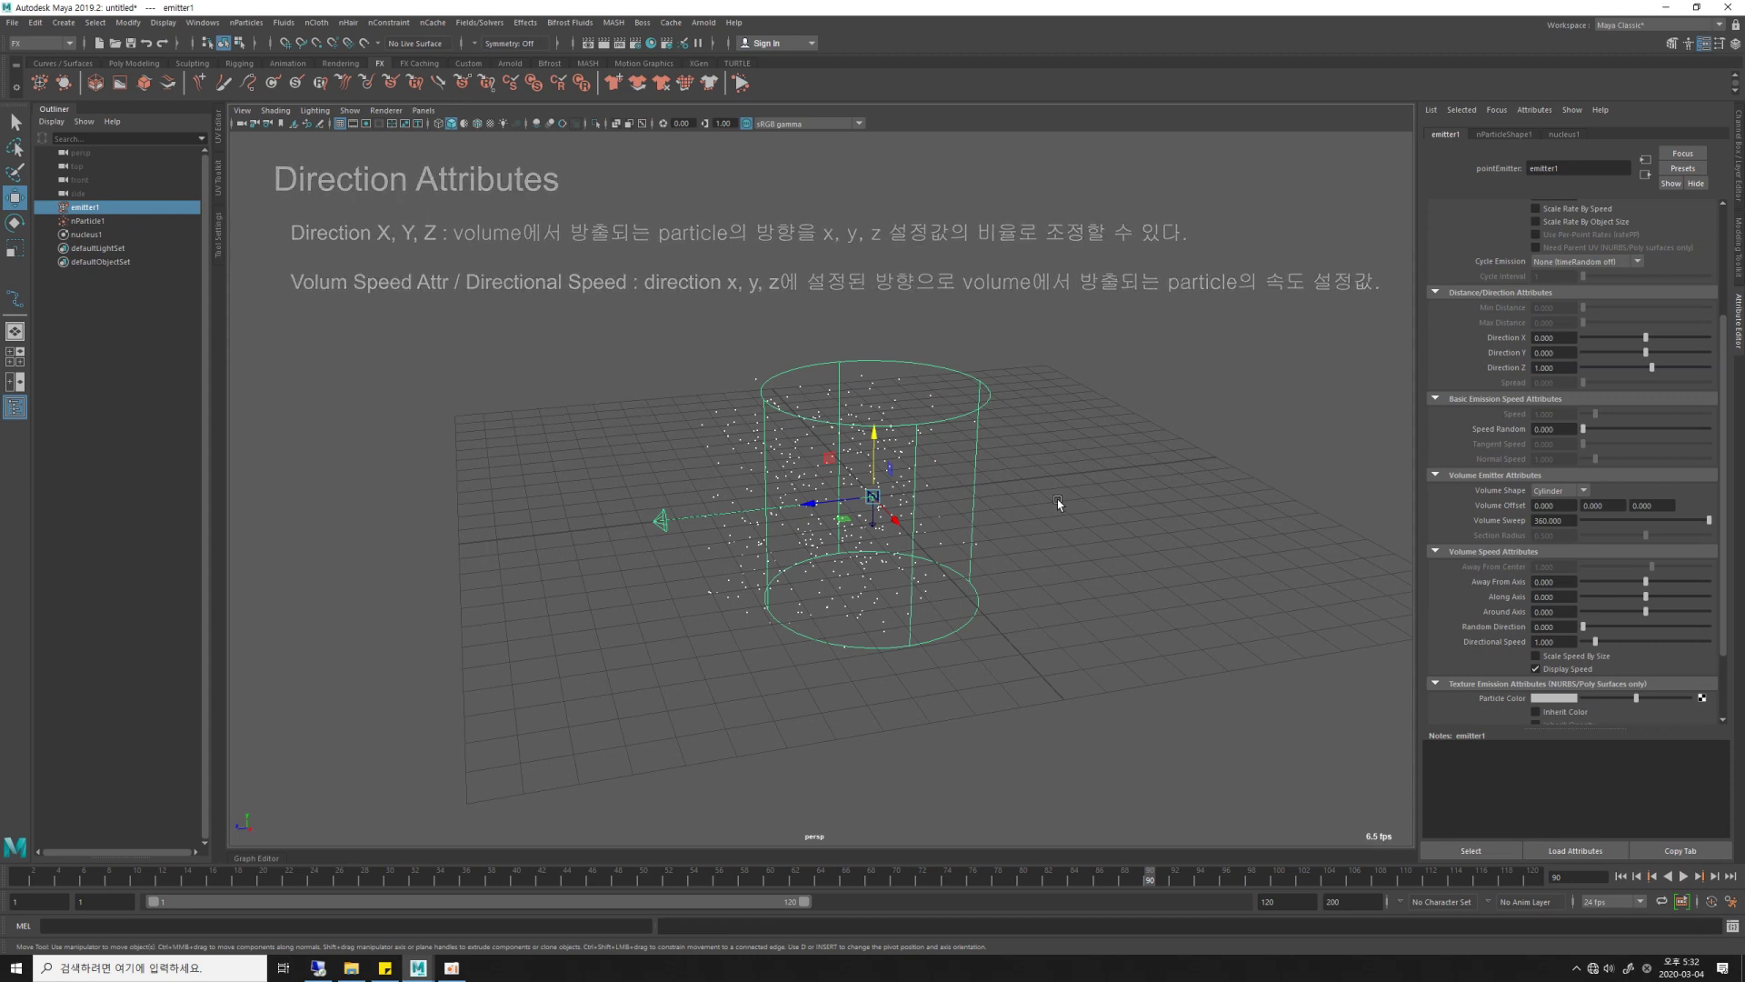
Set Away From Axis to 1 and tumble around the emitter.
{"action": "left_click", "coordinate": [1560, 368]}
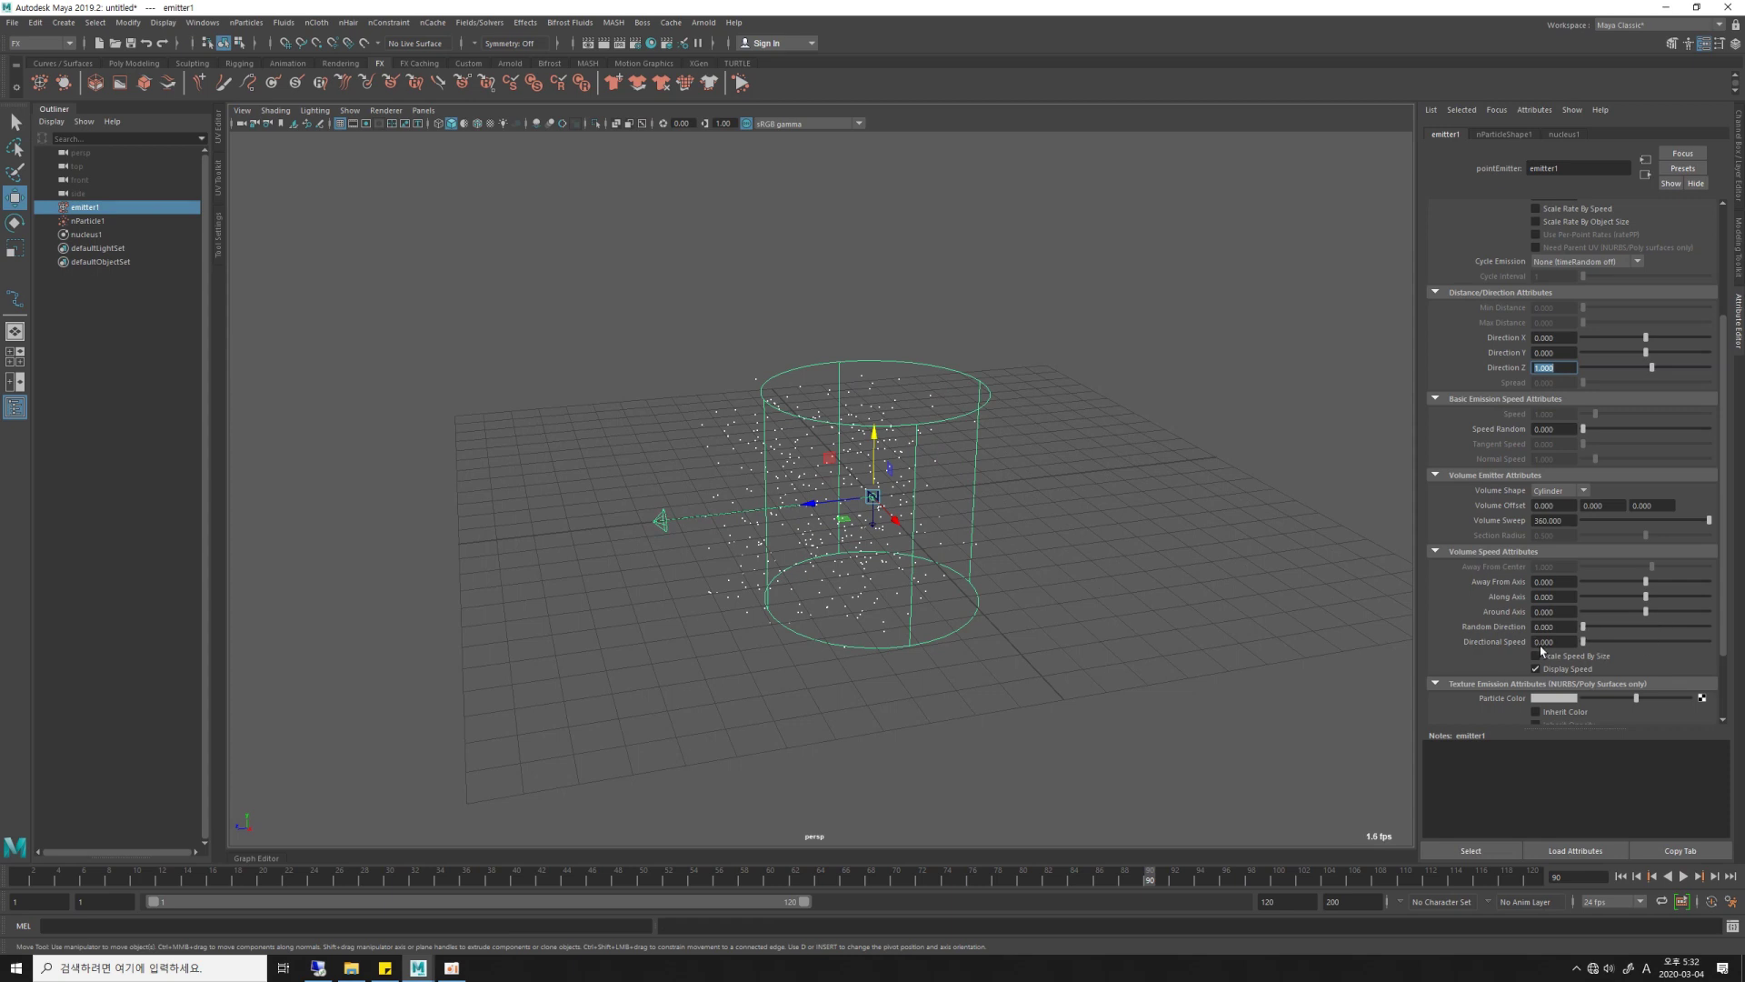
{"action": "left_click", "coordinate": [1562, 581]}
{"action": "type", "text": "1.000"}
{"action": "key", "text": "Return"}
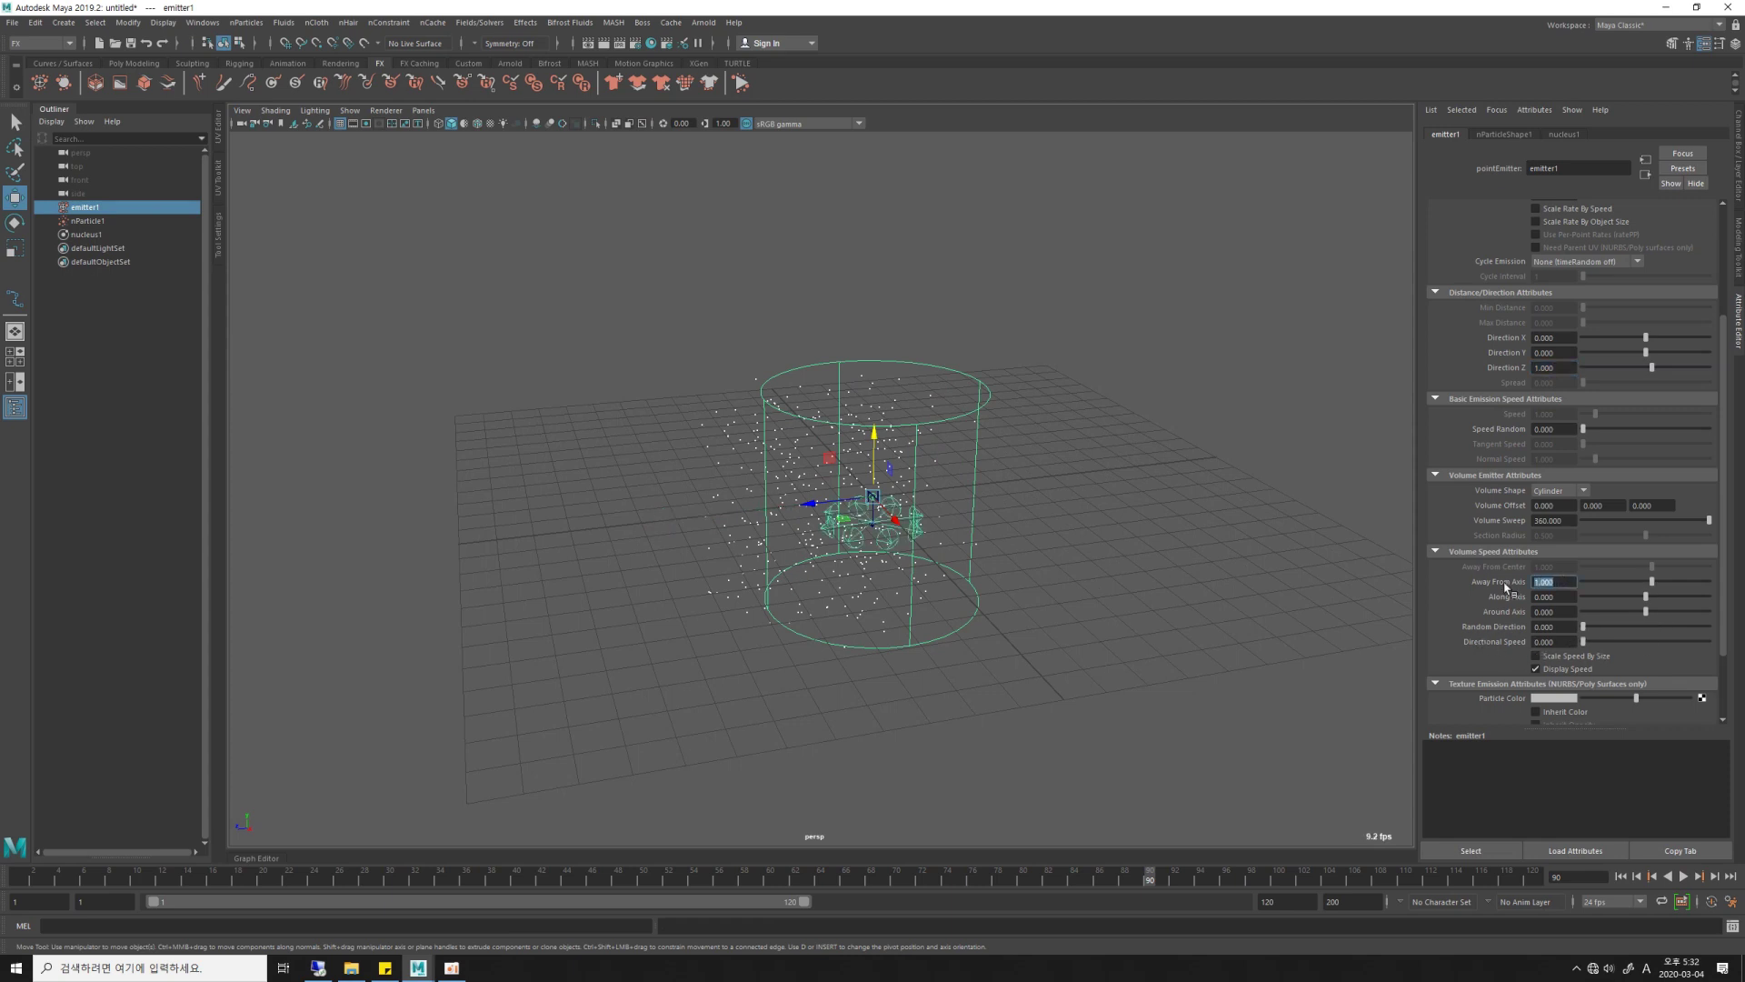
{"action": "left_click_drag", "start_coordinate": [913, 427], "coordinate": [926, 669], "text": "alt"}
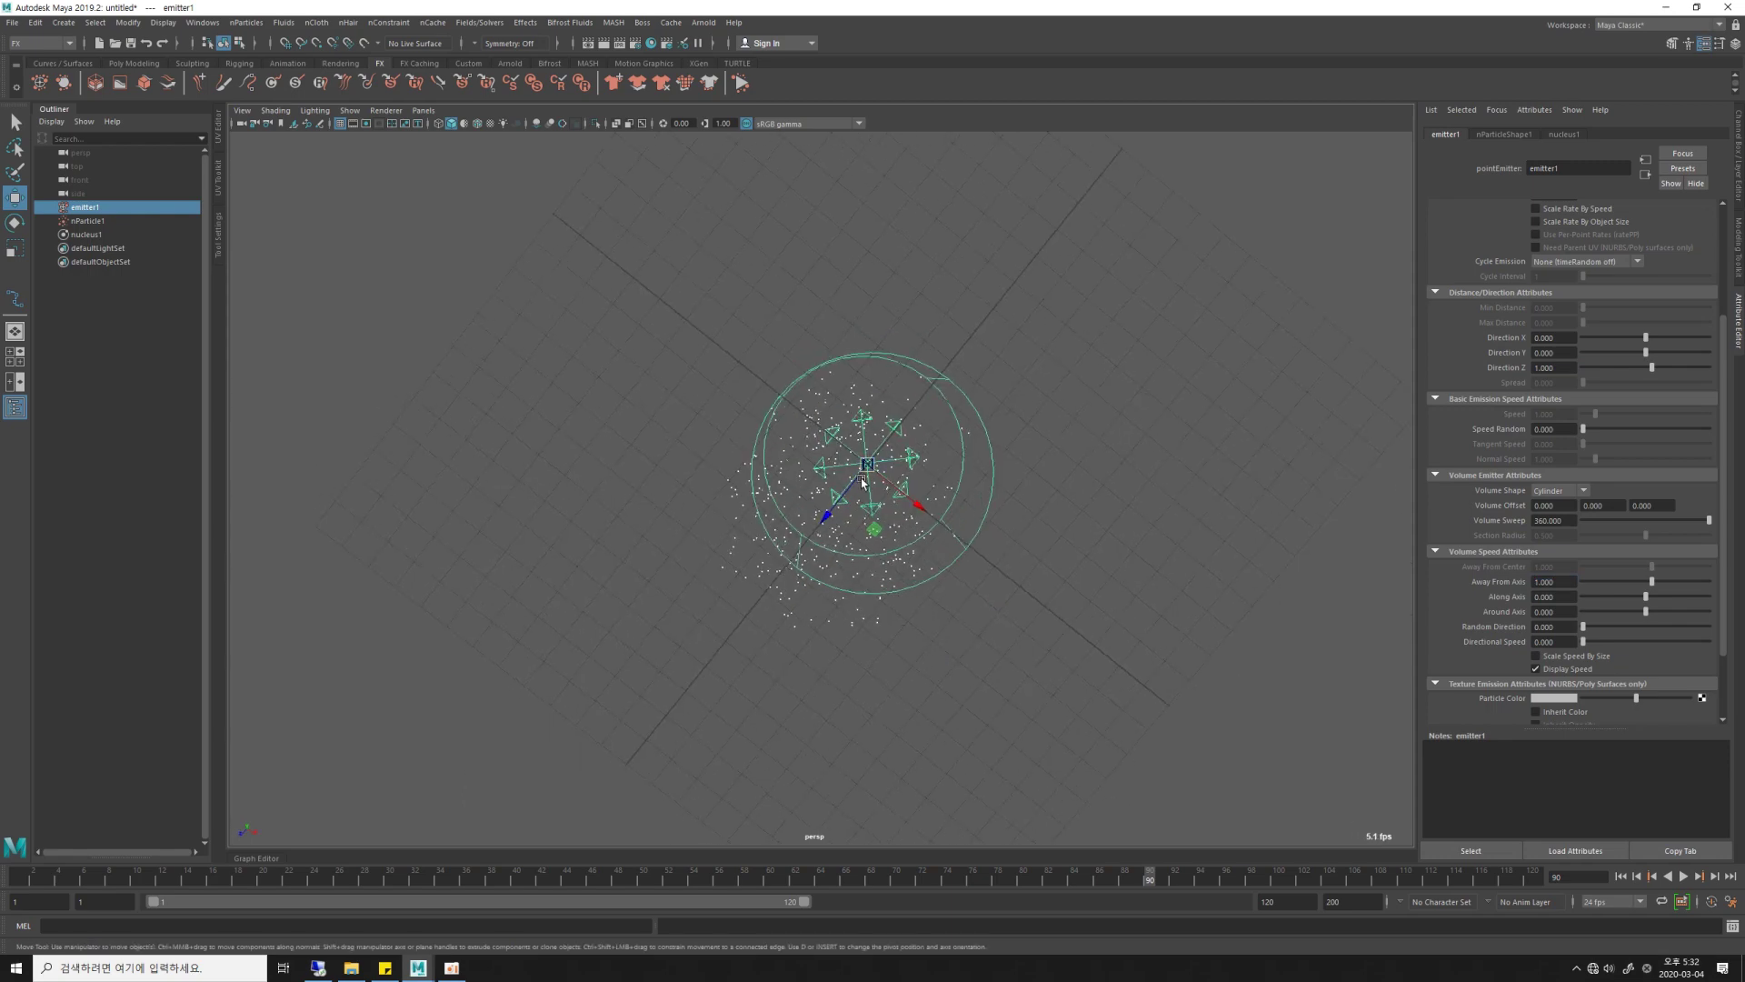
{"action": "mouse_move", "coordinate": [1203, 405]}
{"action": "left_mouse_down", "text": "alt"}
{"action": "mouse_move", "coordinate": [1028, 636]}
{"action": "mouse_move", "coordinate": [1037, 585]}
{"action": "left_mouse_up", "text": "alt"}
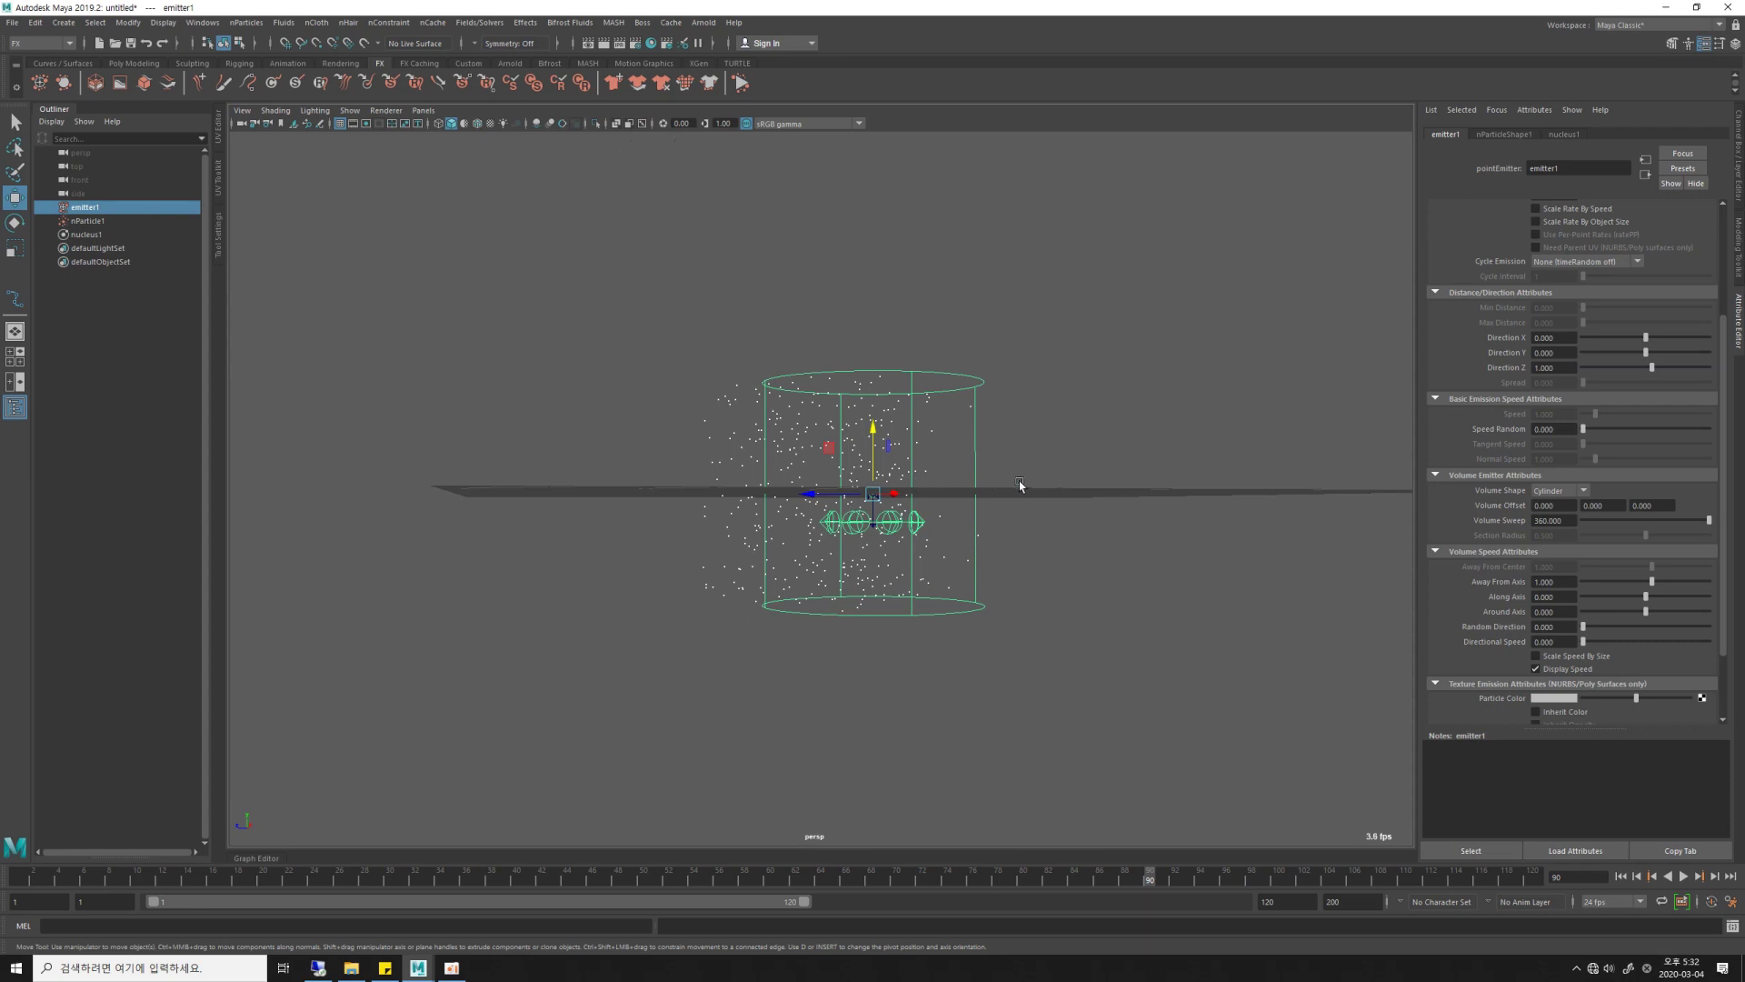
Replay from frame 1 to frame 111 to see particles pushed outward.
{"action": "left_click", "coordinate": [1622, 877]}
{"action": "left_click", "coordinate": [1683, 877]}
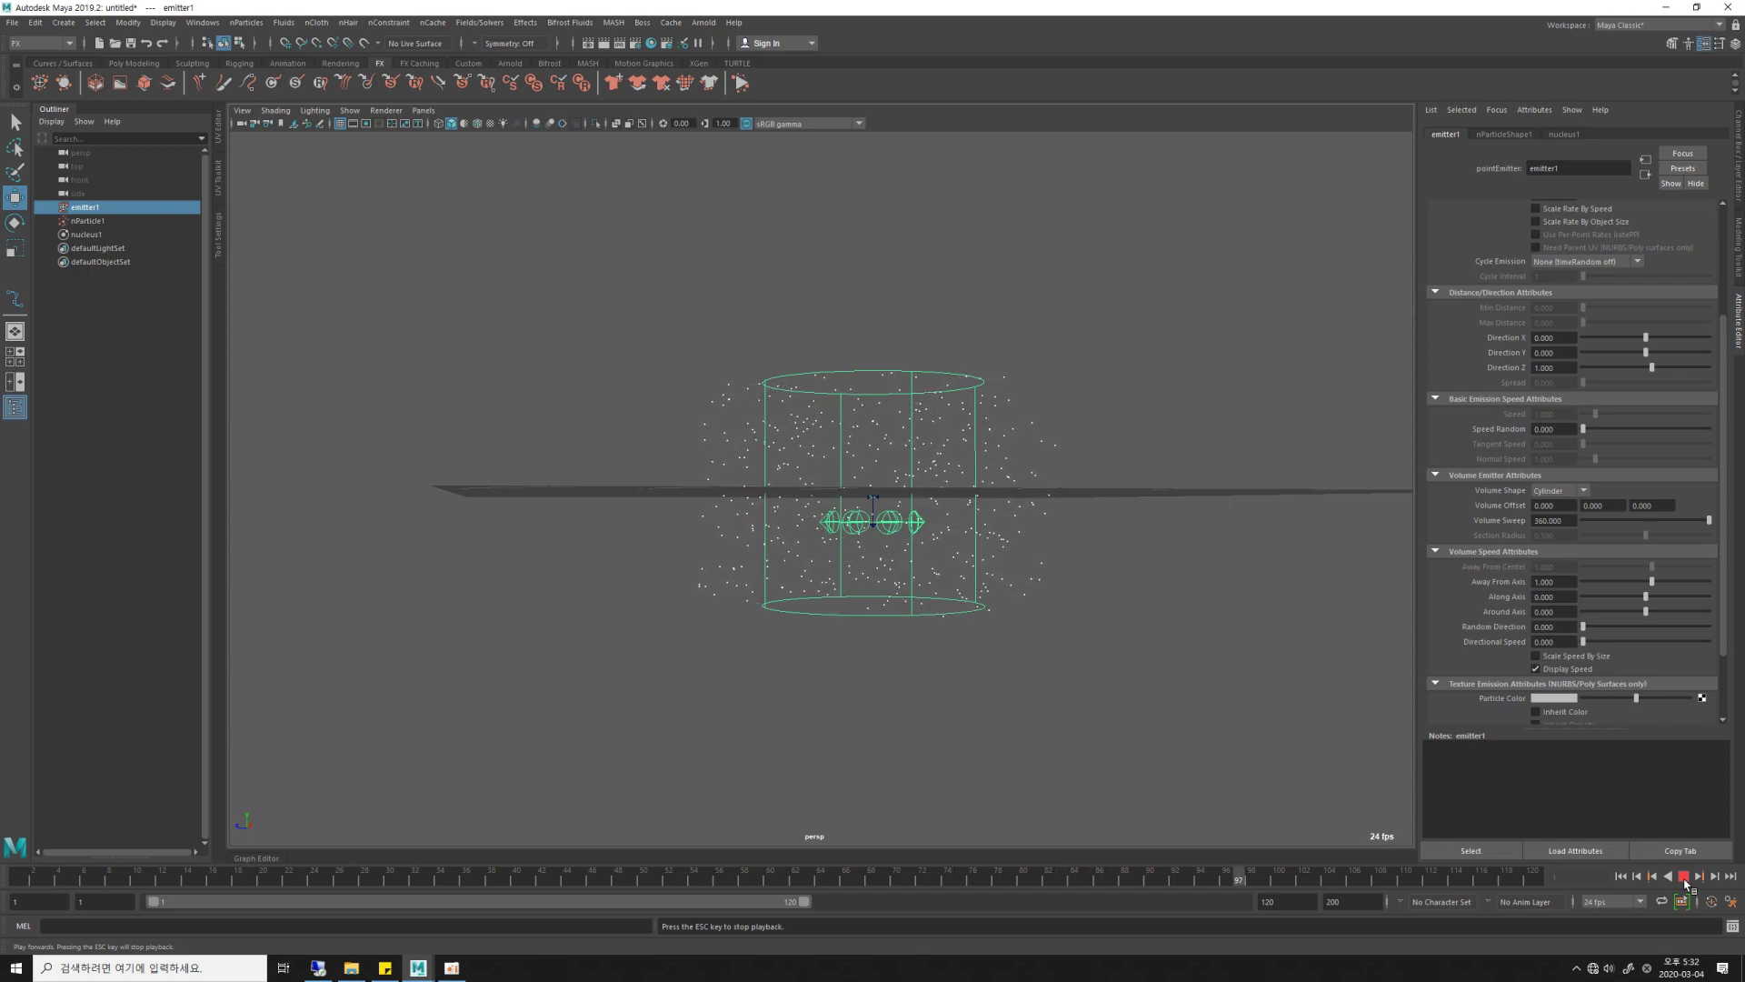
{"action": "left_click", "coordinate": [1683, 877]}
{"action": "mouse_move", "coordinate": [1136, 591]}
{"action": "left_mouse_down", "text": "alt"}
{"action": "mouse_move", "coordinate": [1006, 668]}
{"action": "mouse_move", "coordinate": [1015, 720]}
{"action": "mouse_move", "coordinate": [1016, 697]}
{"action": "left_mouse_up", "text": "alt"}
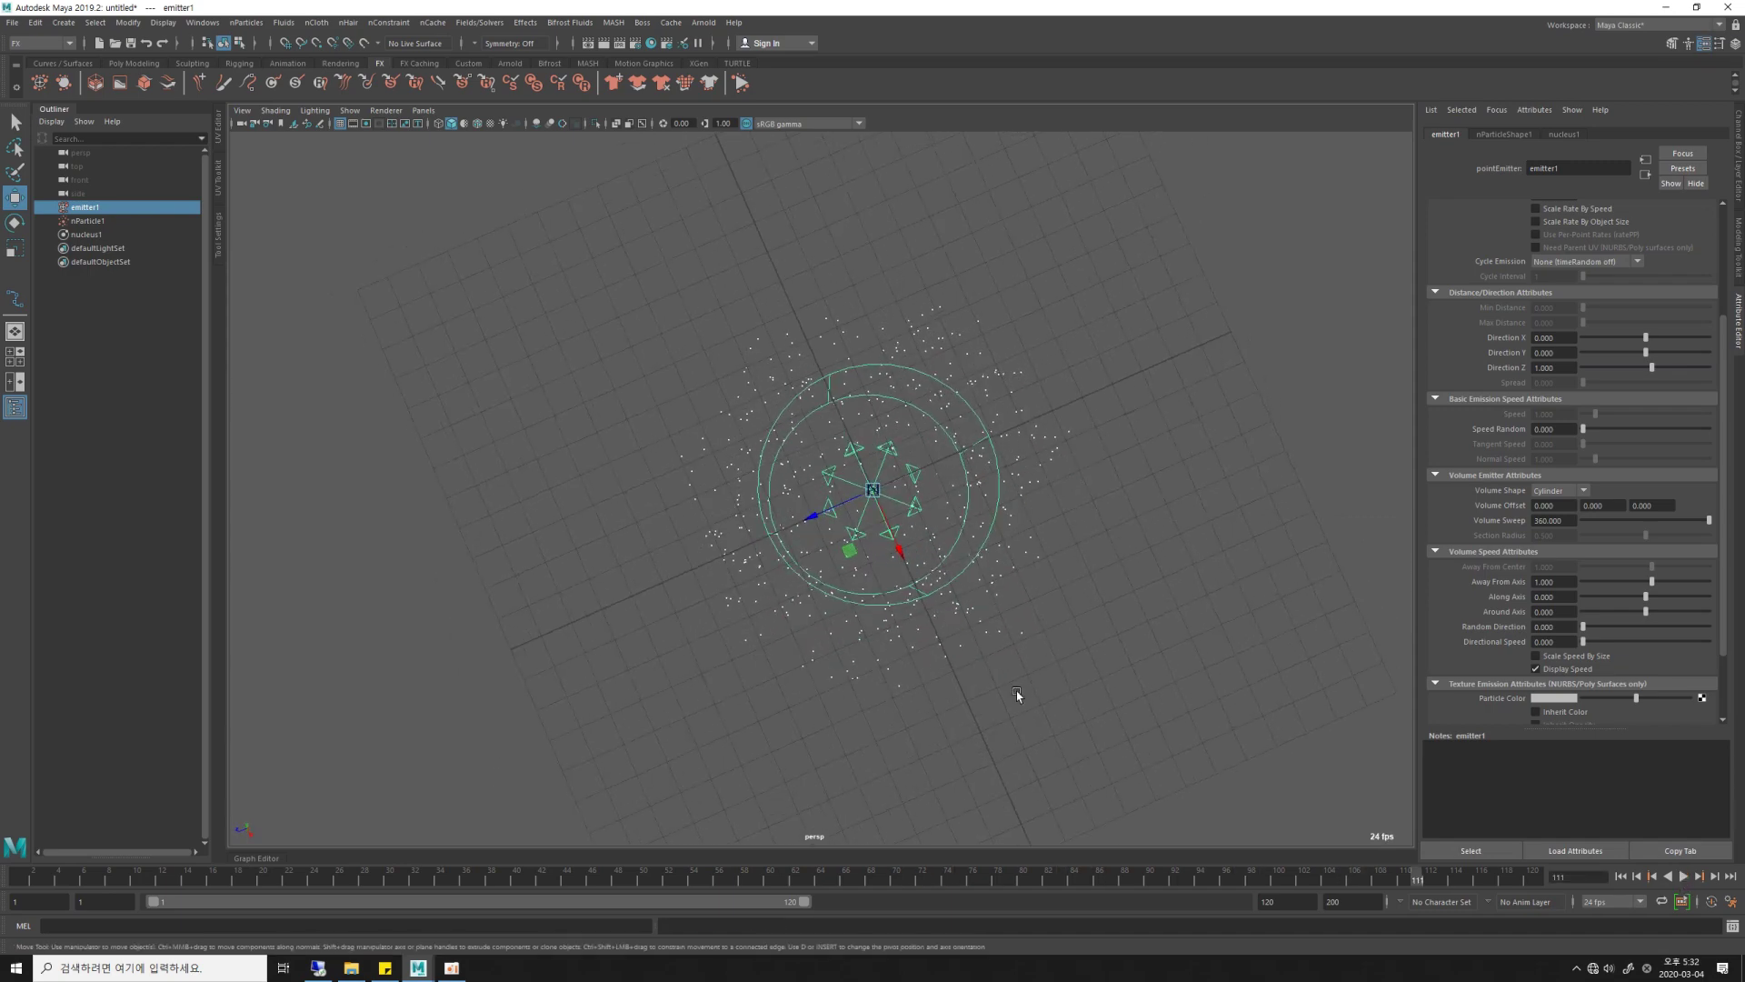
{"action": "mouse_move", "coordinate": [864, 752]}
{"action": "left_mouse_down", "text": "alt"}
{"action": "mouse_move", "coordinate": [882, 645]}
{"action": "mouse_move", "coordinate": [872, 667]}
{"action": "mouse_move", "coordinate": [1087, 694]}
{"action": "left_mouse_up", "text": "alt"}
Set Away From Axis to 0 and give Along Axis a positive value.
{"action": "double_click", "coordinate": [1568, 583]}
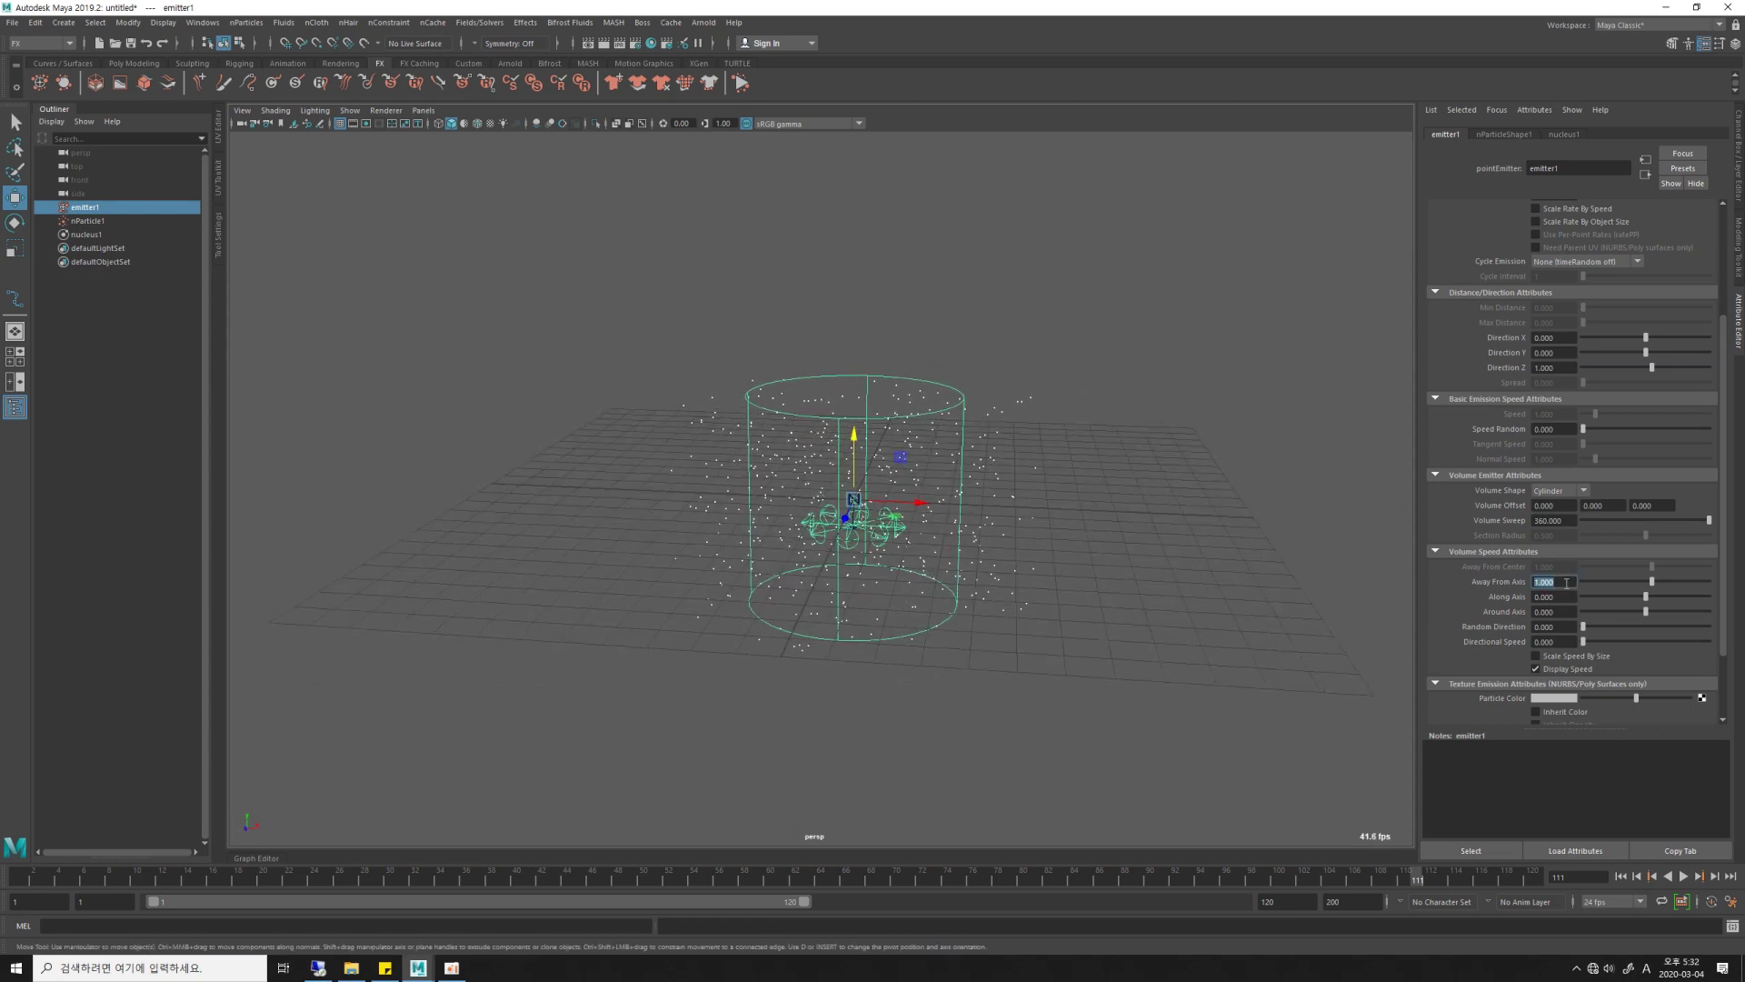
{"action": "type", "text": "0"}
{"action": "key", "text": "Return"}
{"action": "key", "text": "Tab"}
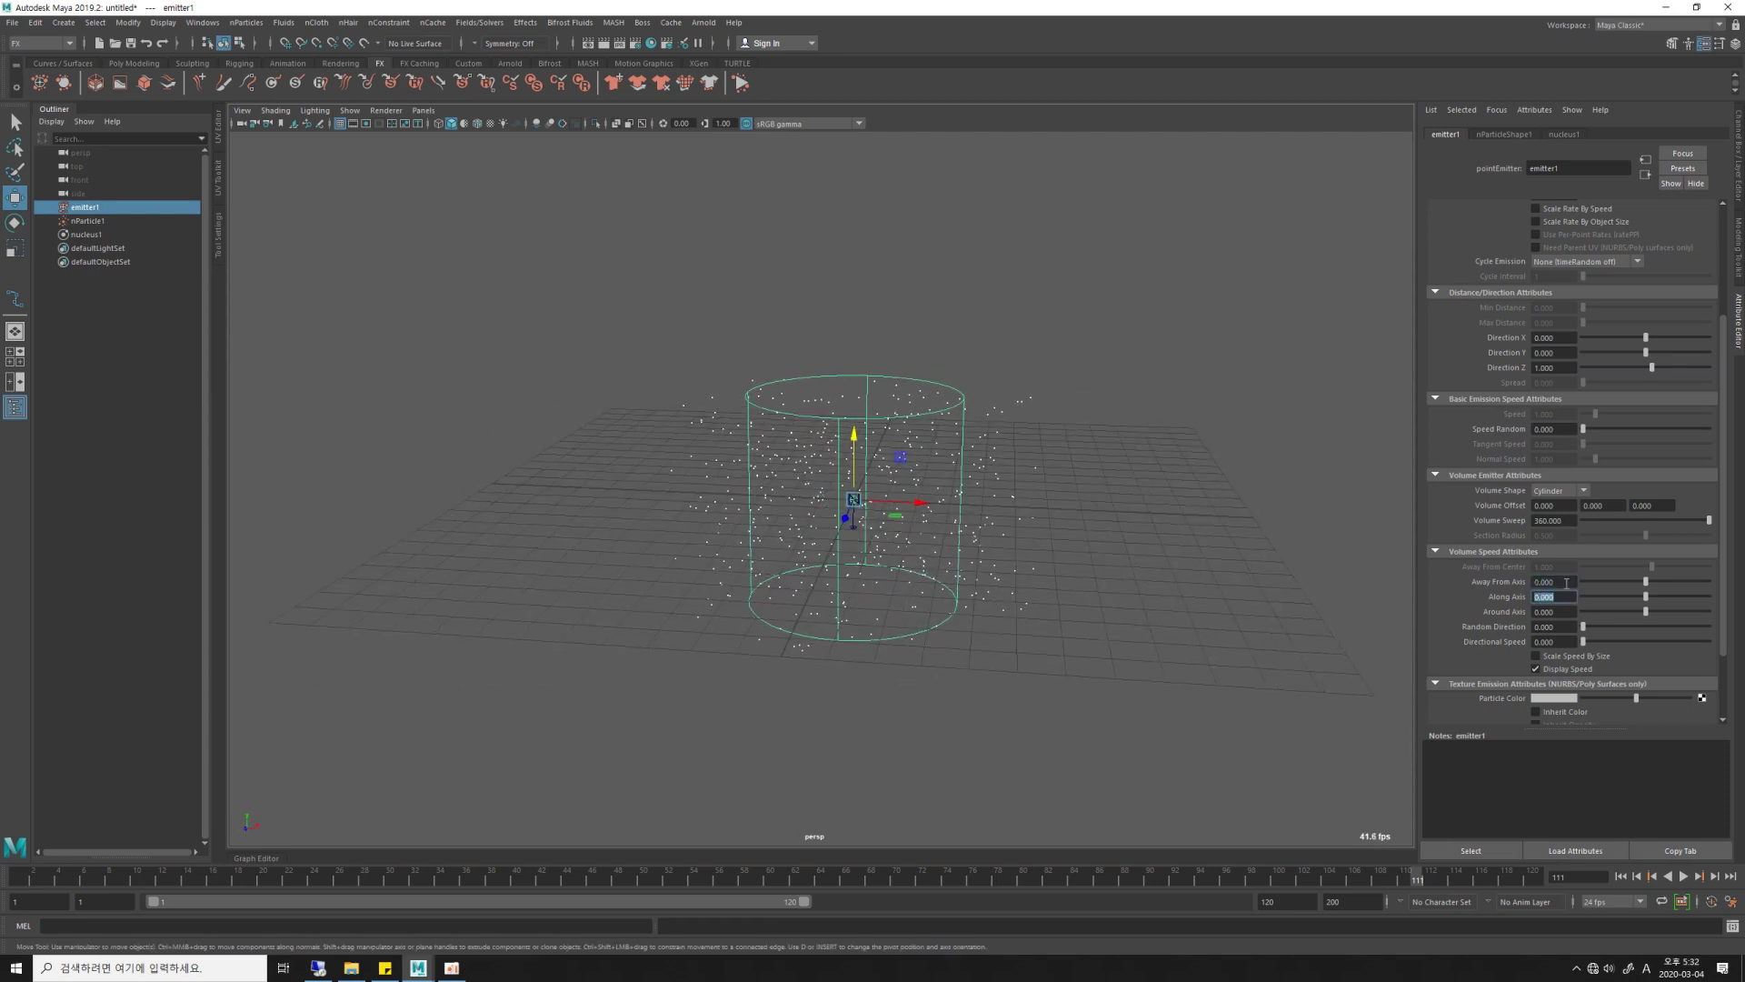
{"action": "type", "text": "1"}
{"action": "key", "text": "Return"}
{"action": "left_click", "coordinate": [1542, 611]}
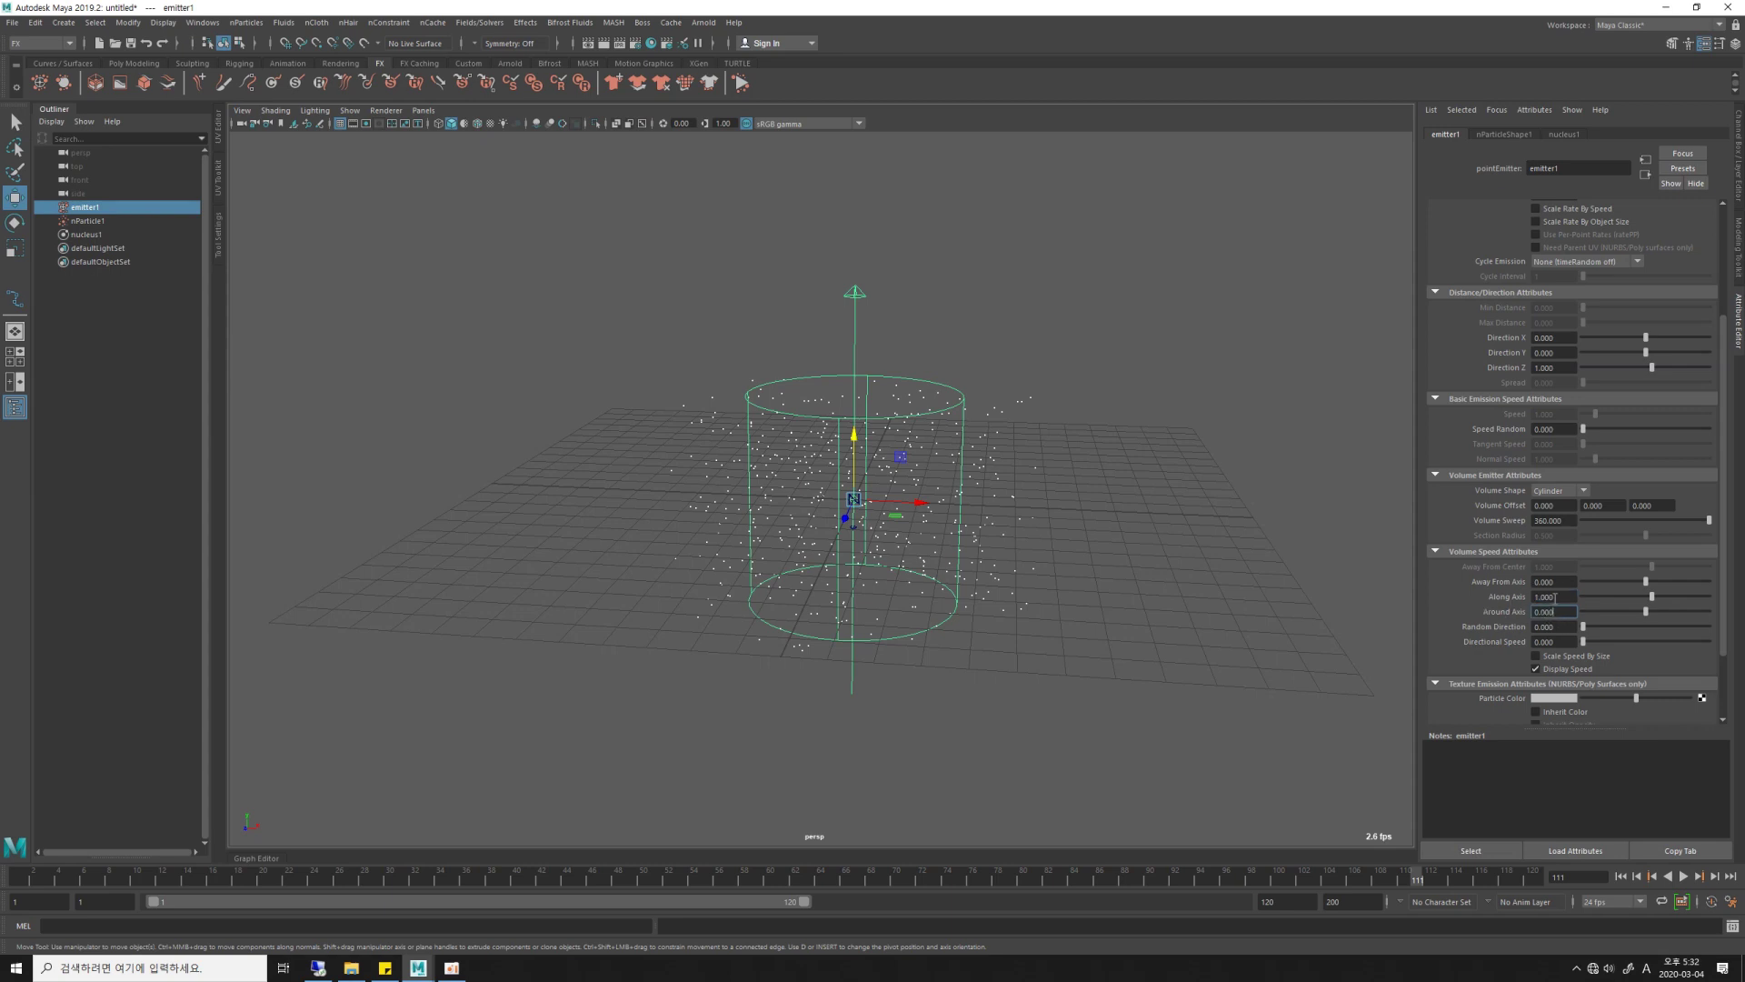
Play the simulation twice to preview particles rising along the cylinder axis.
{"action": "left_click_drag", "start_coordinate": [931, 615], "coordinate": [922, 693], "text": "alt"}
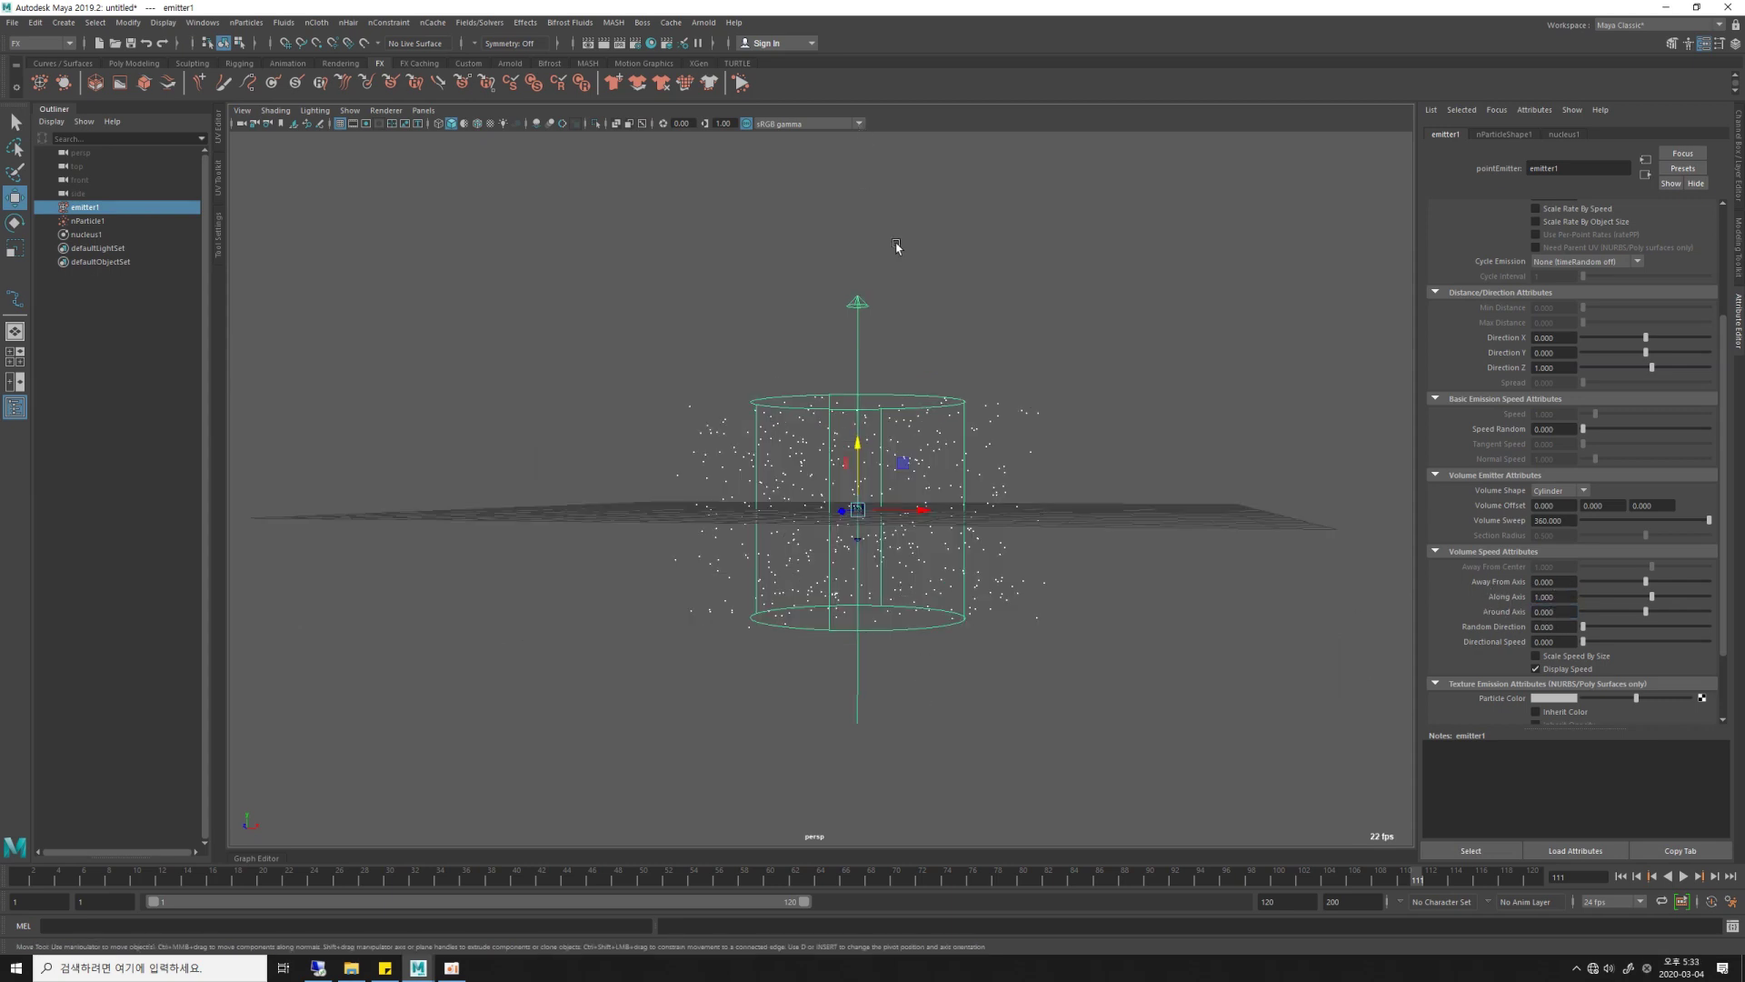
{"action": "left_click", "coordinate": [1683, 875]}
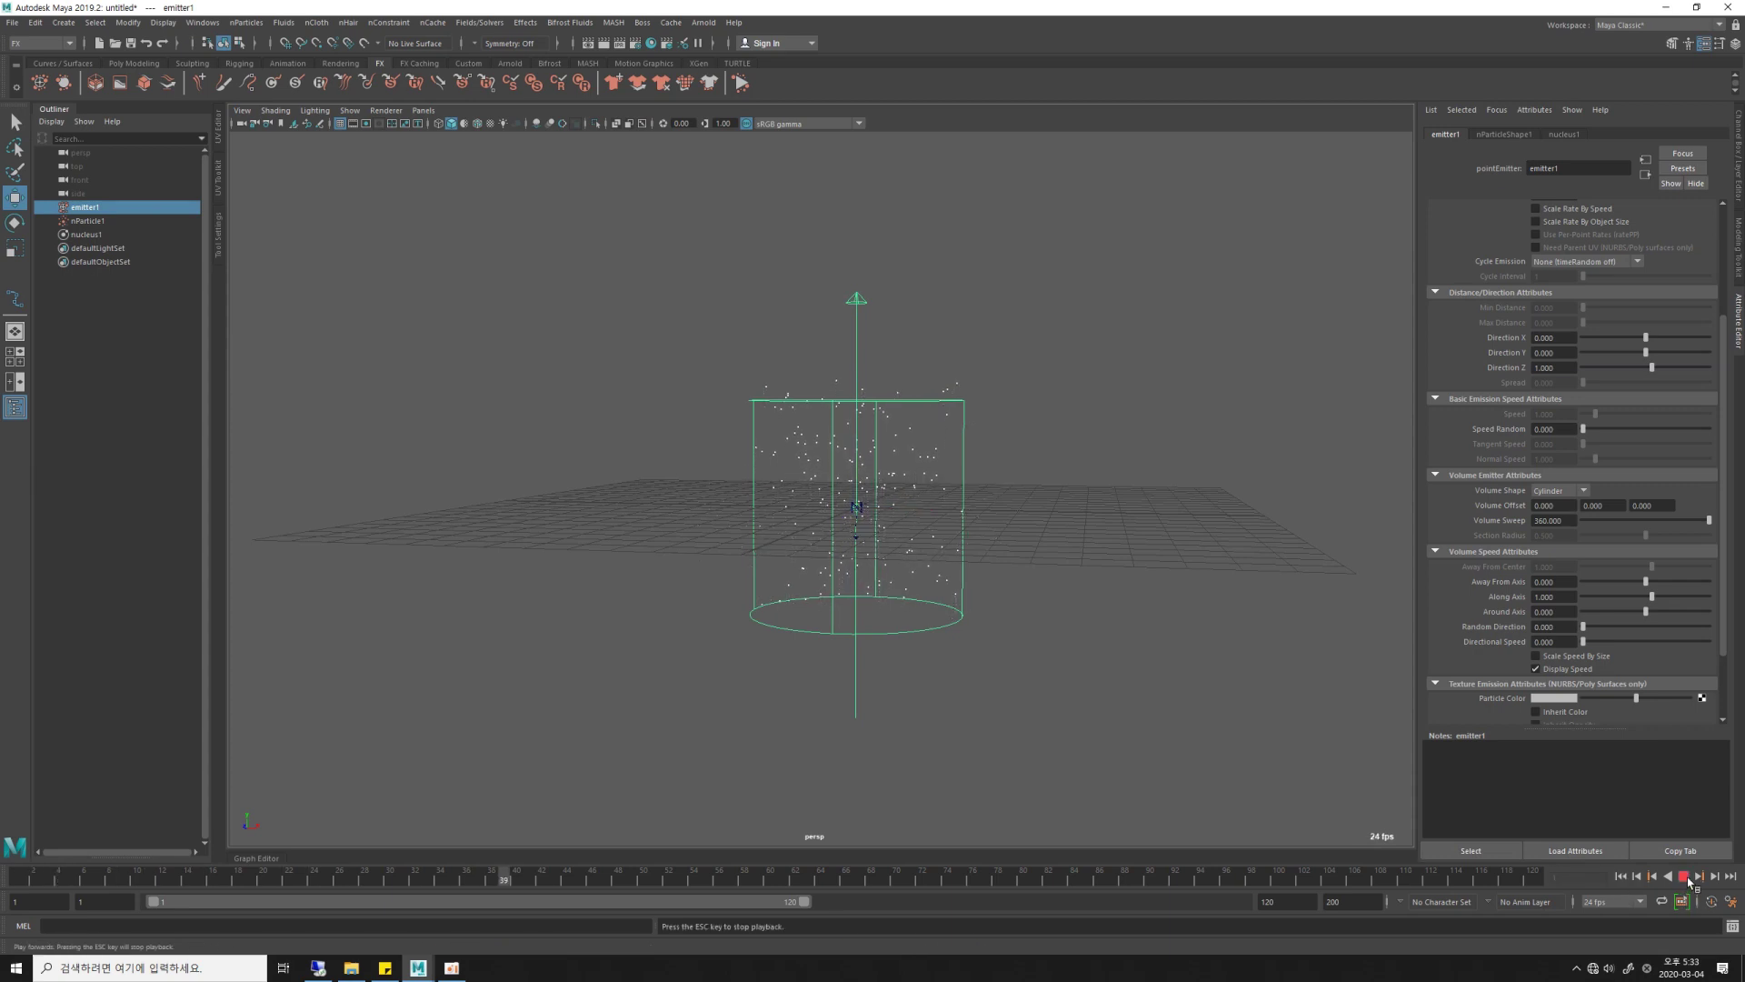
{"action": "left_click", "coordinate": [1684, 876]}
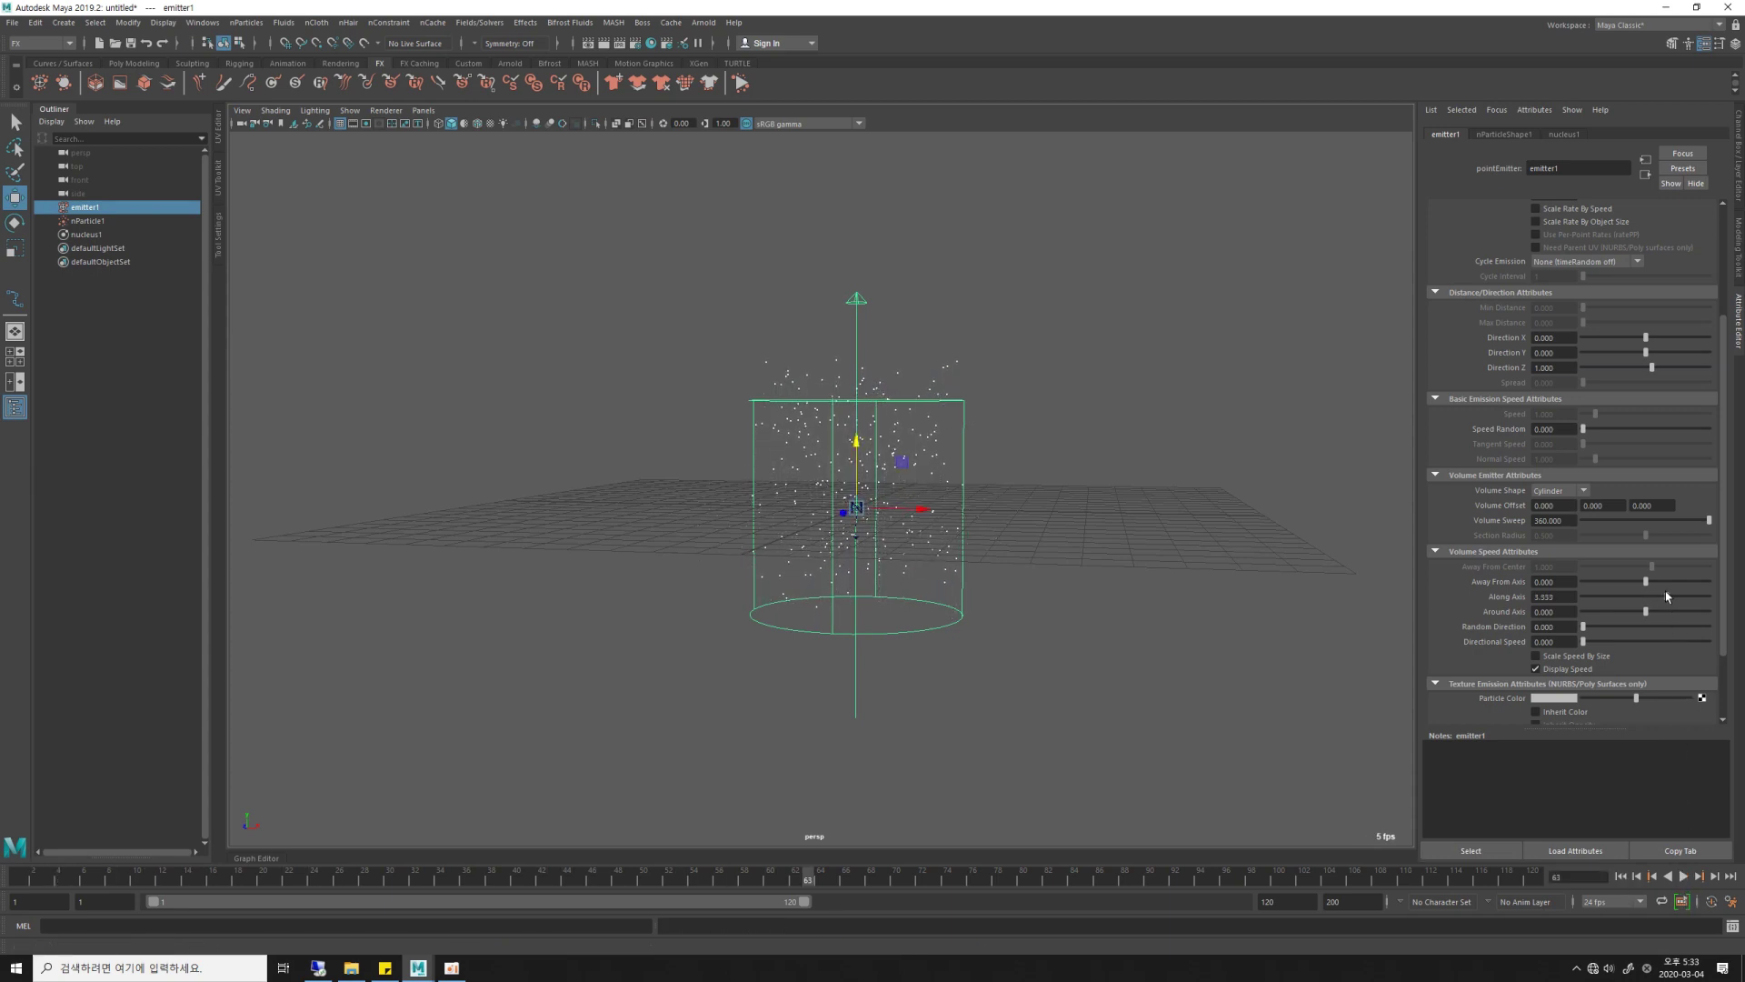
{"action": "left_click", "coordinate": [1683, 875]}
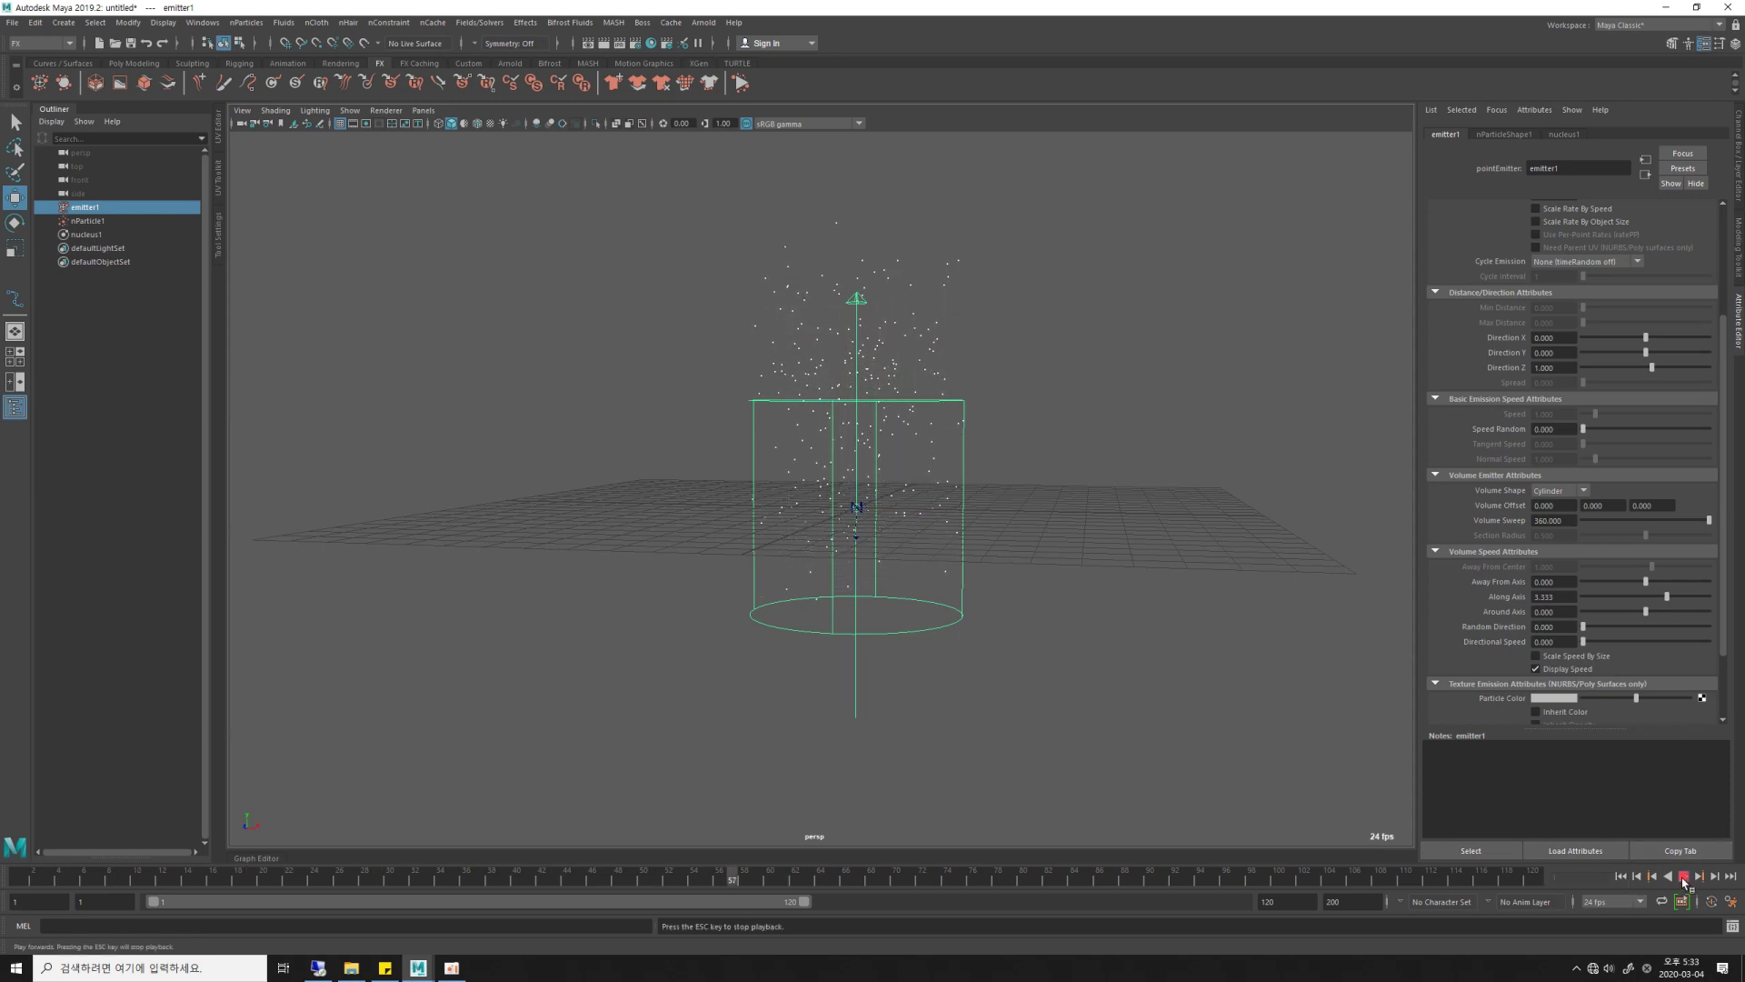
{"action": "left_click", "coordinate": [1683, 875]}
Tilt the emitter onto a diagonal axis and preview the emission.
{"action": "scroll", "coordinate": [1054, 750], "scroll_direction": "down", "scroll_amount": 3}
{"action": "key", "text": "e"}
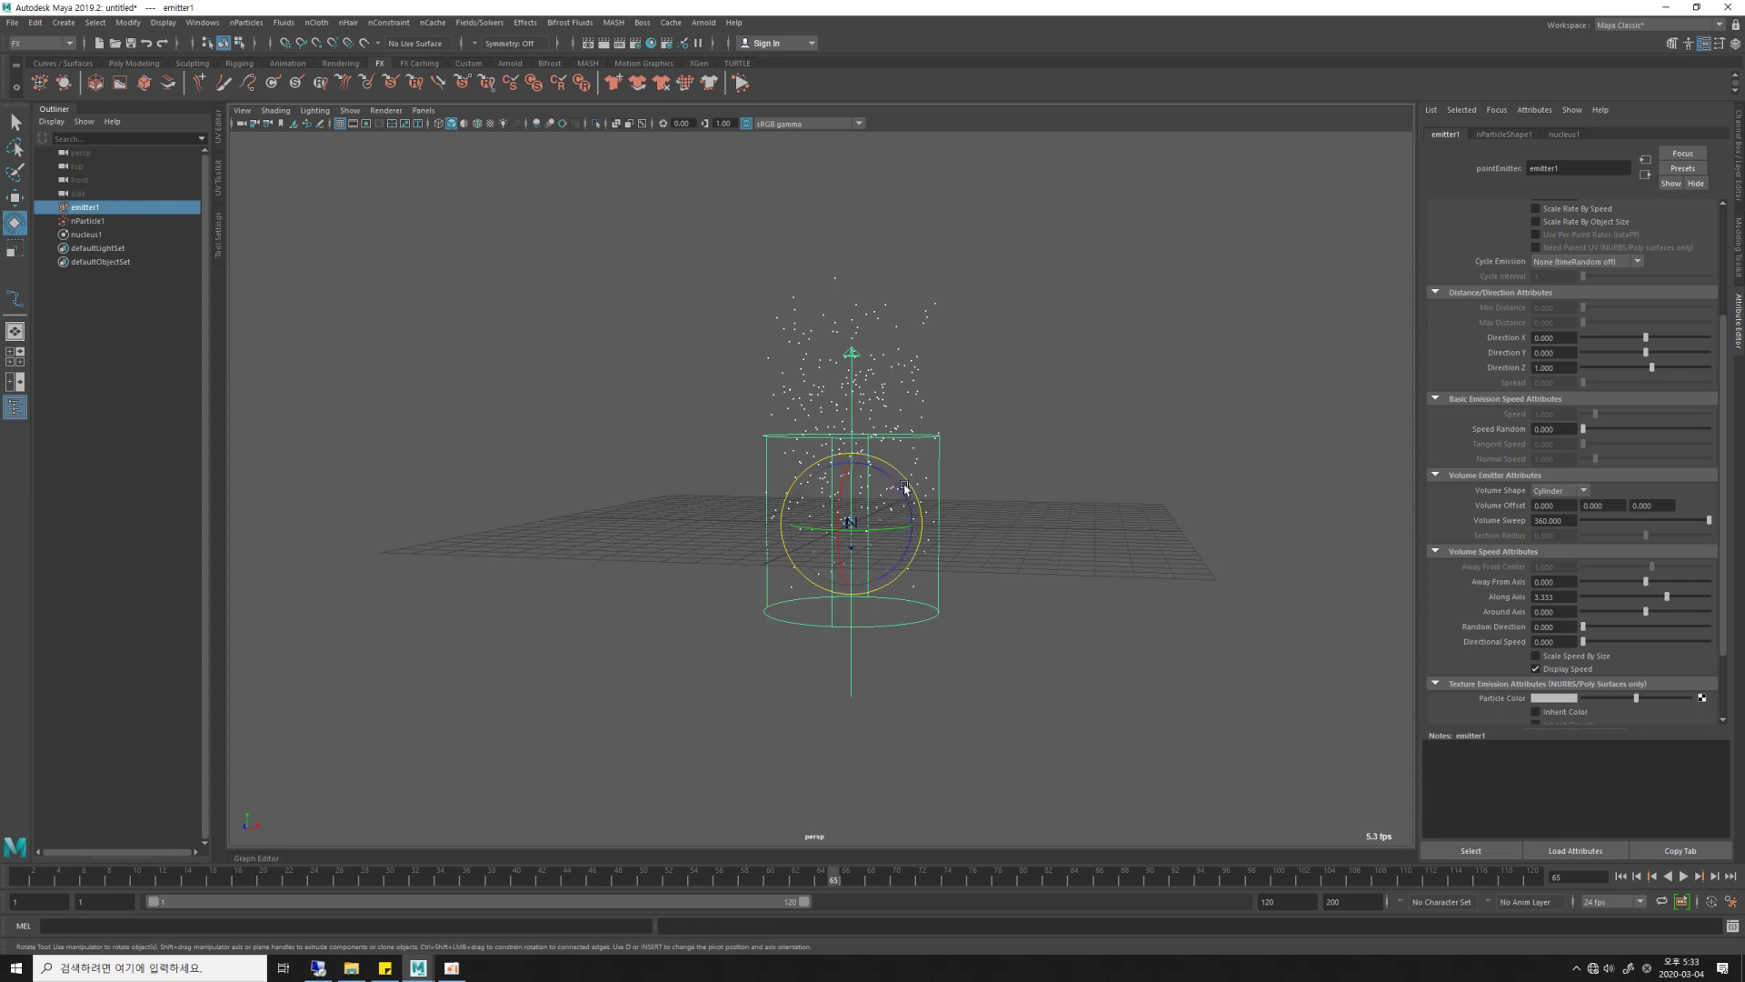
{"action": "left_click_drag", "start_coordinate": [904, 488], "coordinate": [923, 535]}
{"action": "left_click", "coordinate": [1622, 877]}
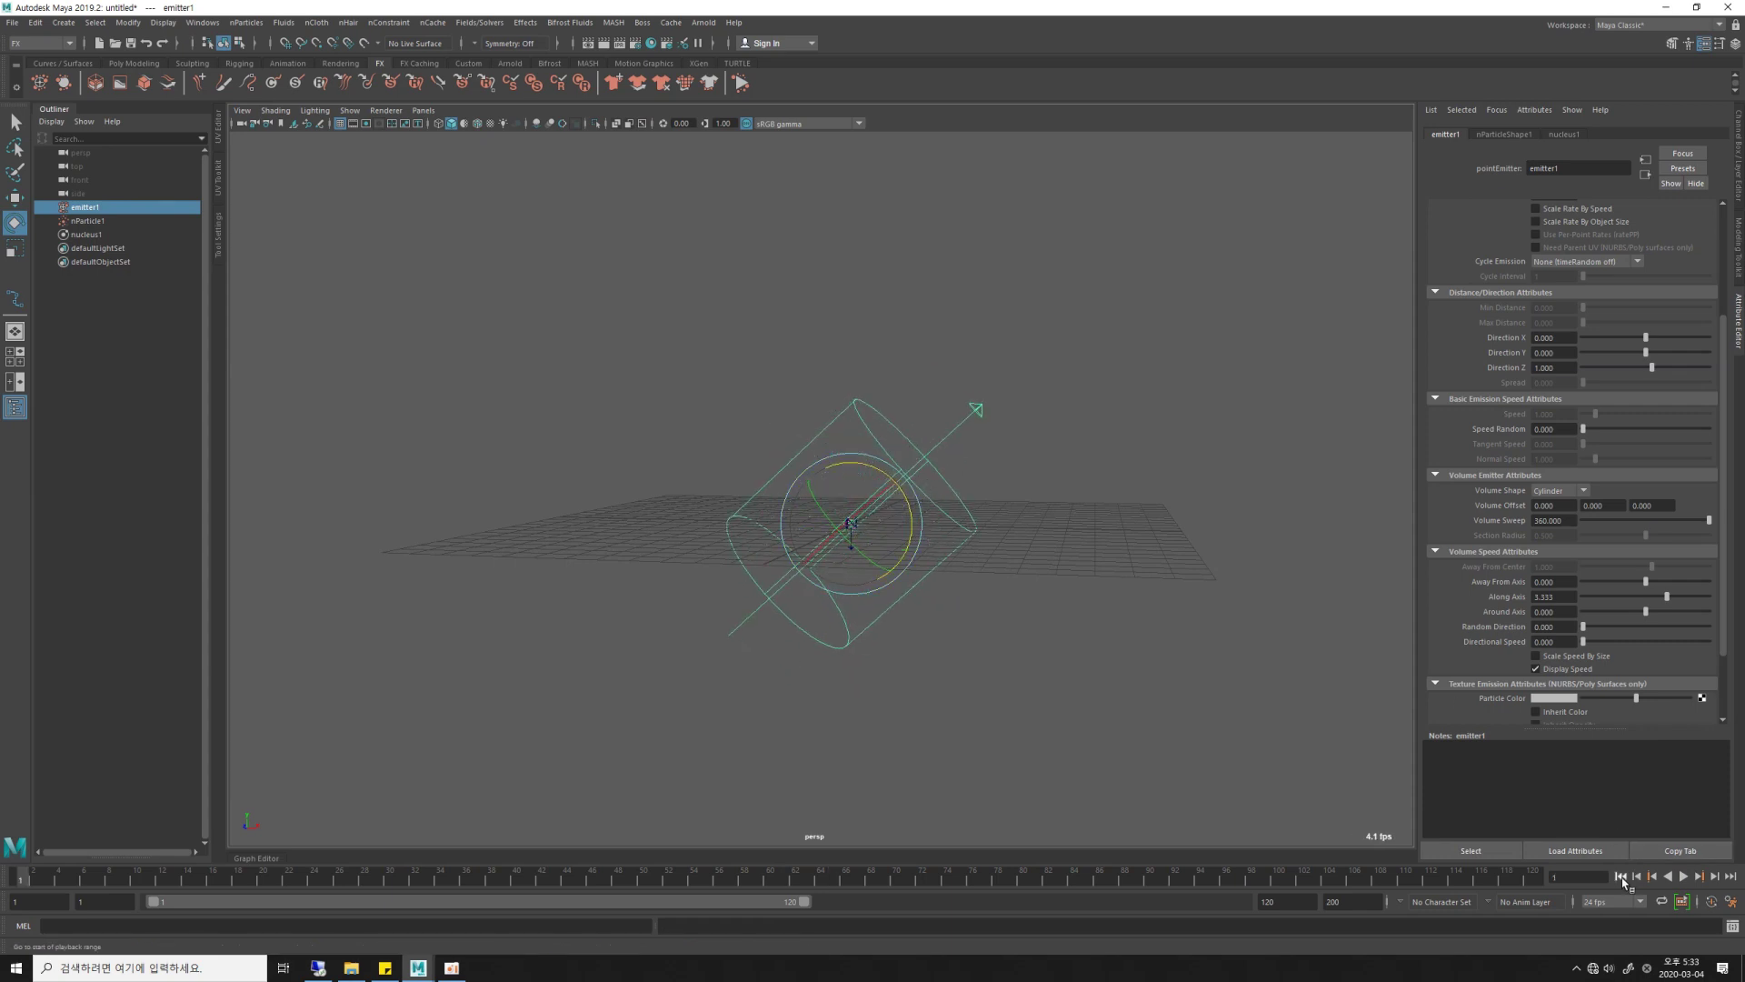
{"action": "left_click", "coordinate": [1683, 875]}
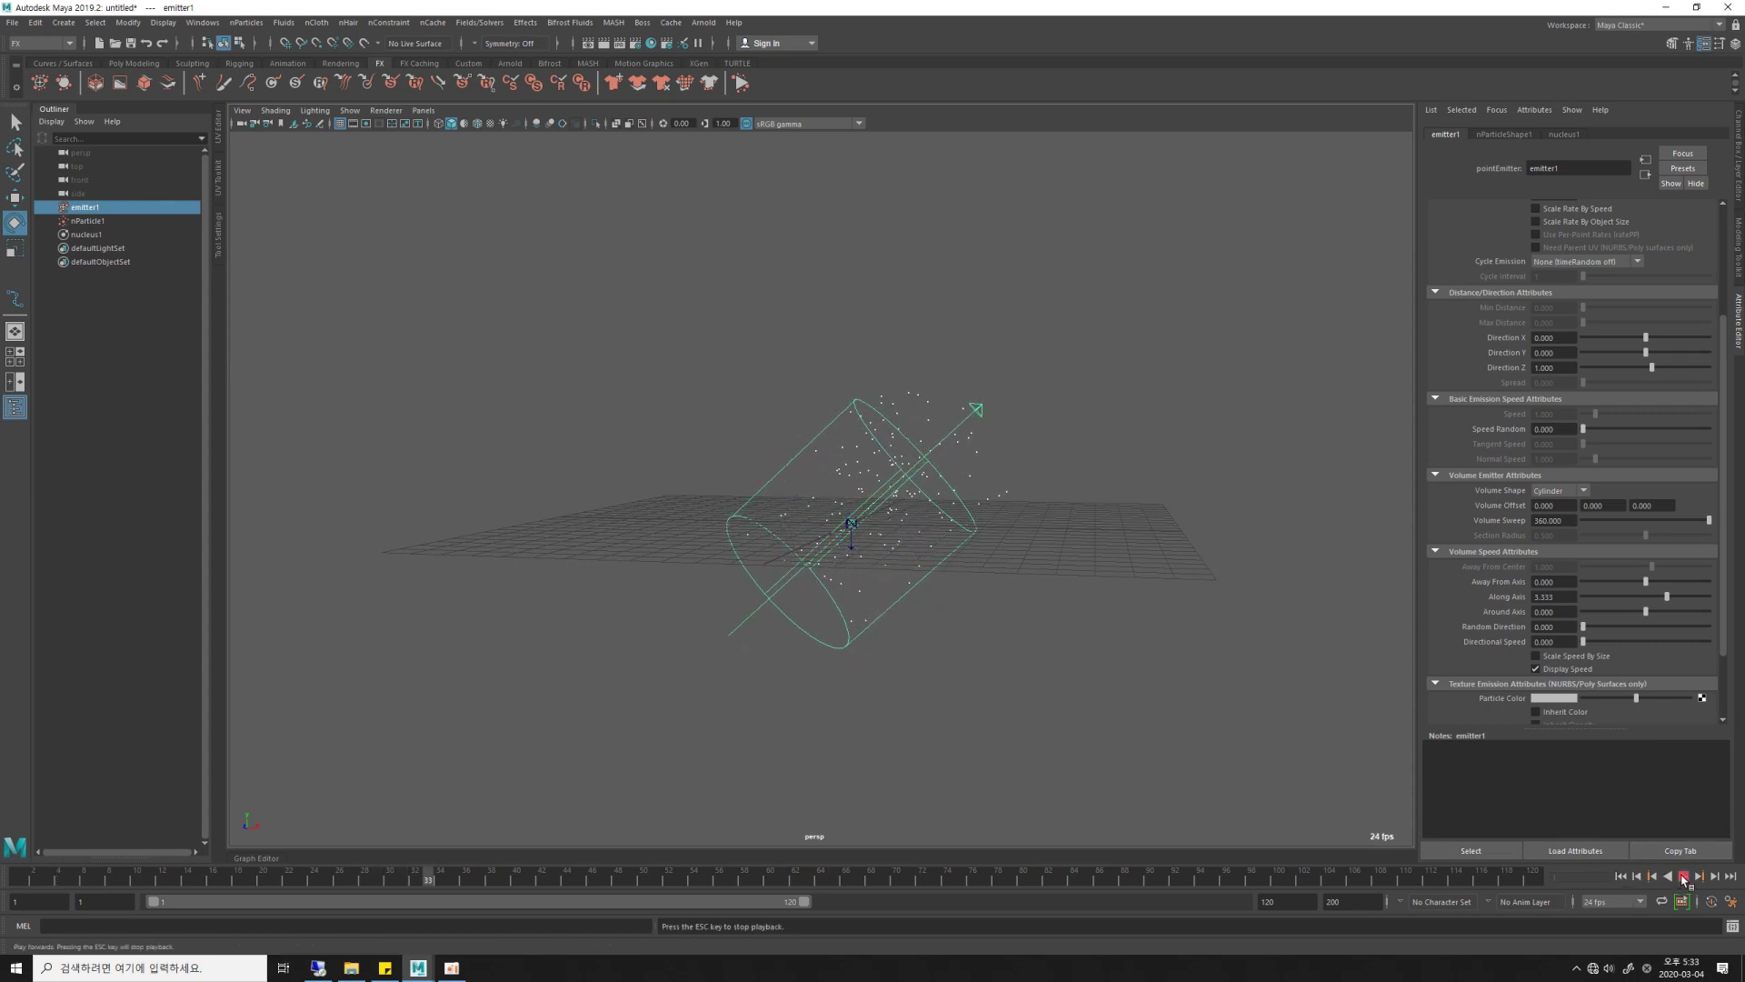
{"action": "left_click", "coordinate": [1684, 875]}
{"action": "mouse_move", "coordinate": [1064, 691]}
{"action": "left_mouse_down", "text": "alt"}
{"action": "mouse_move", "coordinate": [1085, 596]}
{"action": "mouse_move", "coordinate": [903, 596]}
{"action": "mouse_move", "coordinate": [965, 611]}
{"action": "left_mouse_up", "text": "alt"}
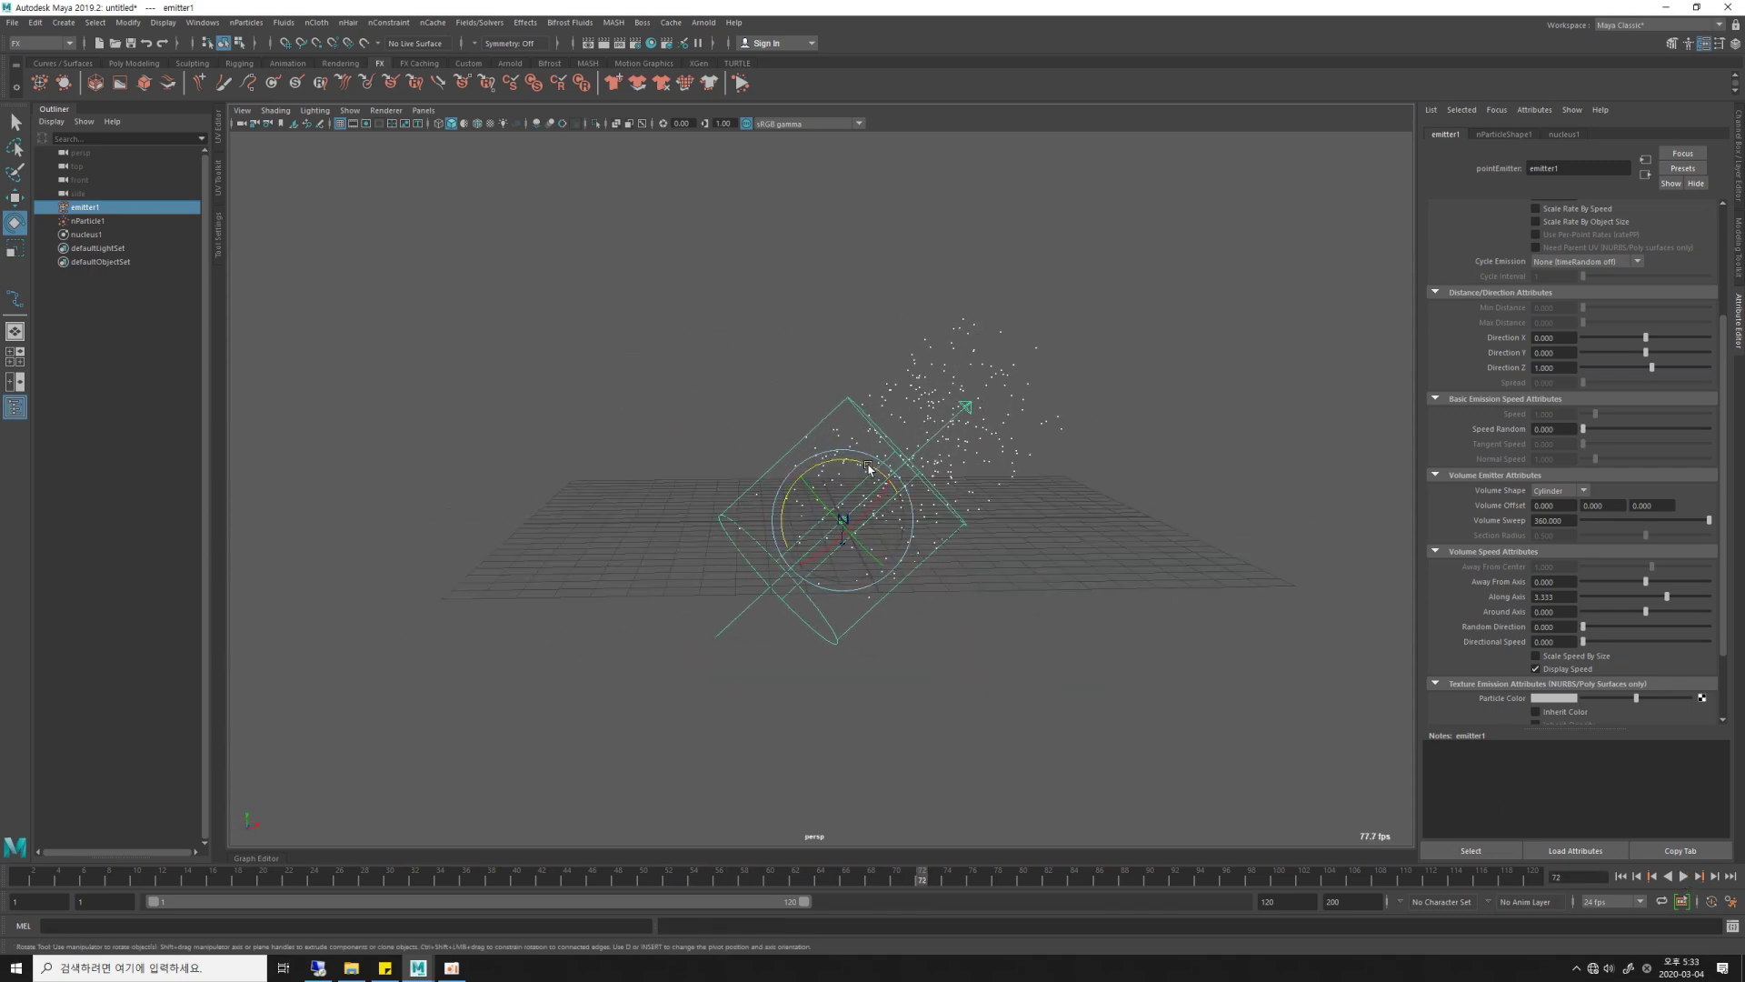
Rotate the emitter to point up-left, replay, and rewind to frame 1.
{"action": "left_click_drag", "start_coordinate": [868, 468], "coordinate": [760, 508]}
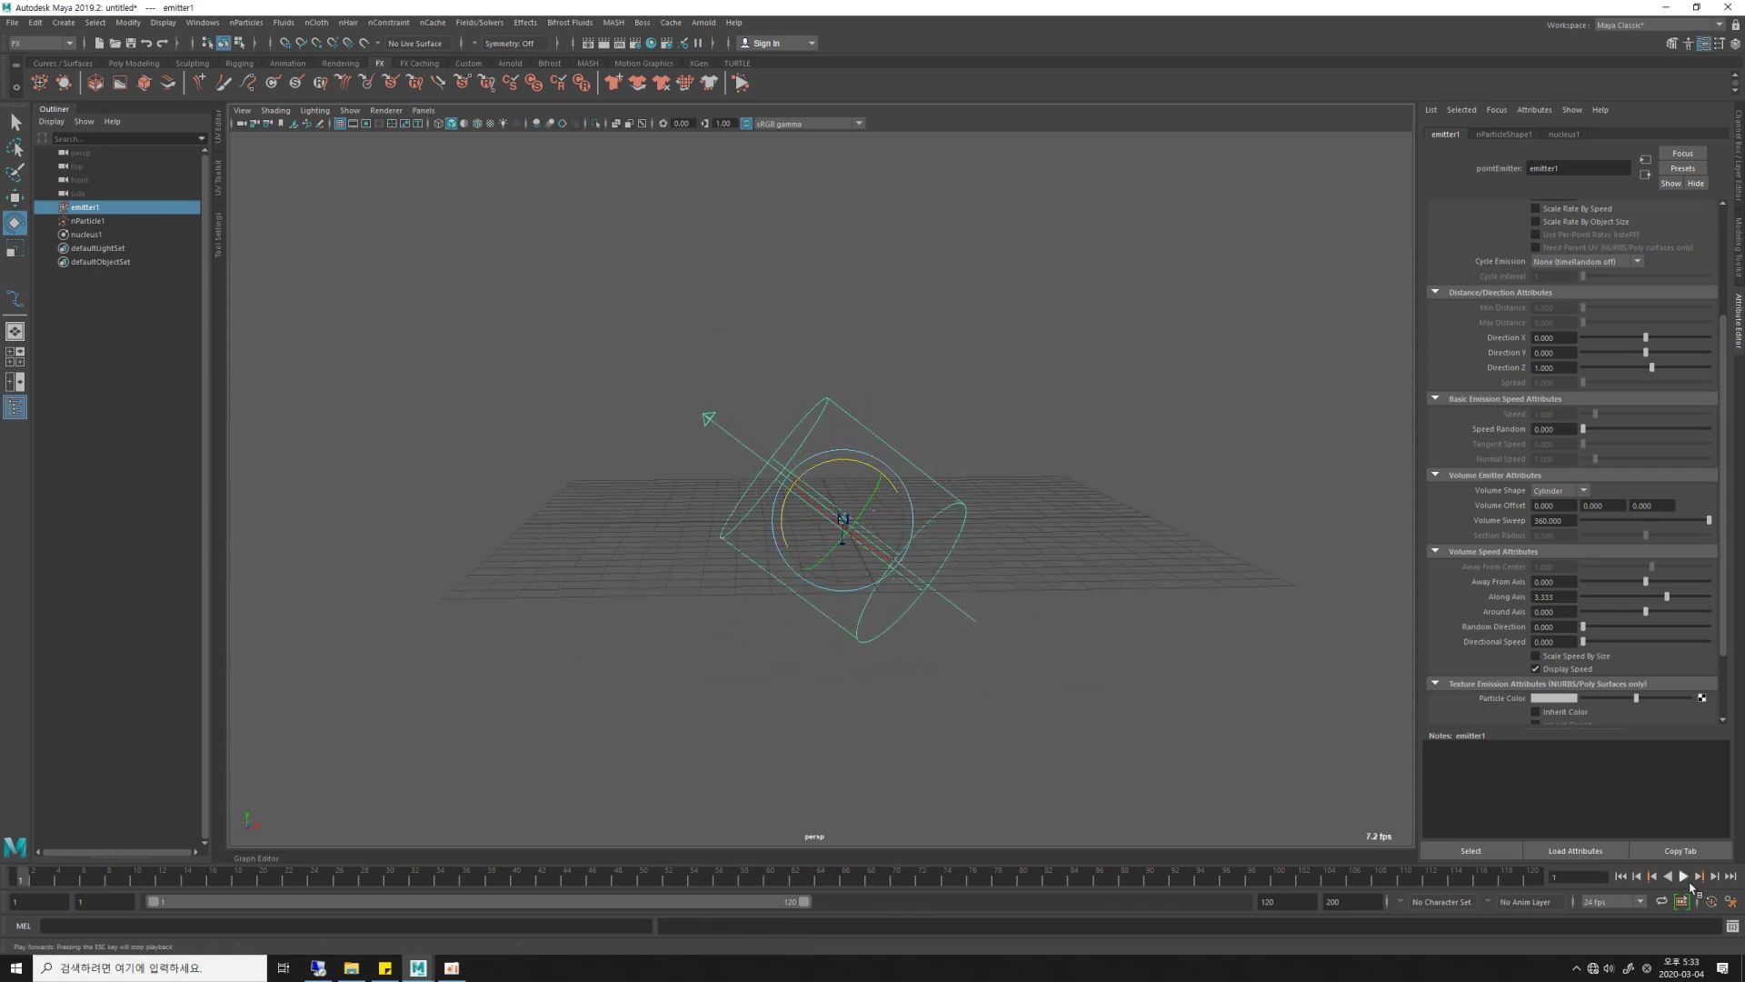
{"action": "left_click", "coordinate": [1684, 877]}
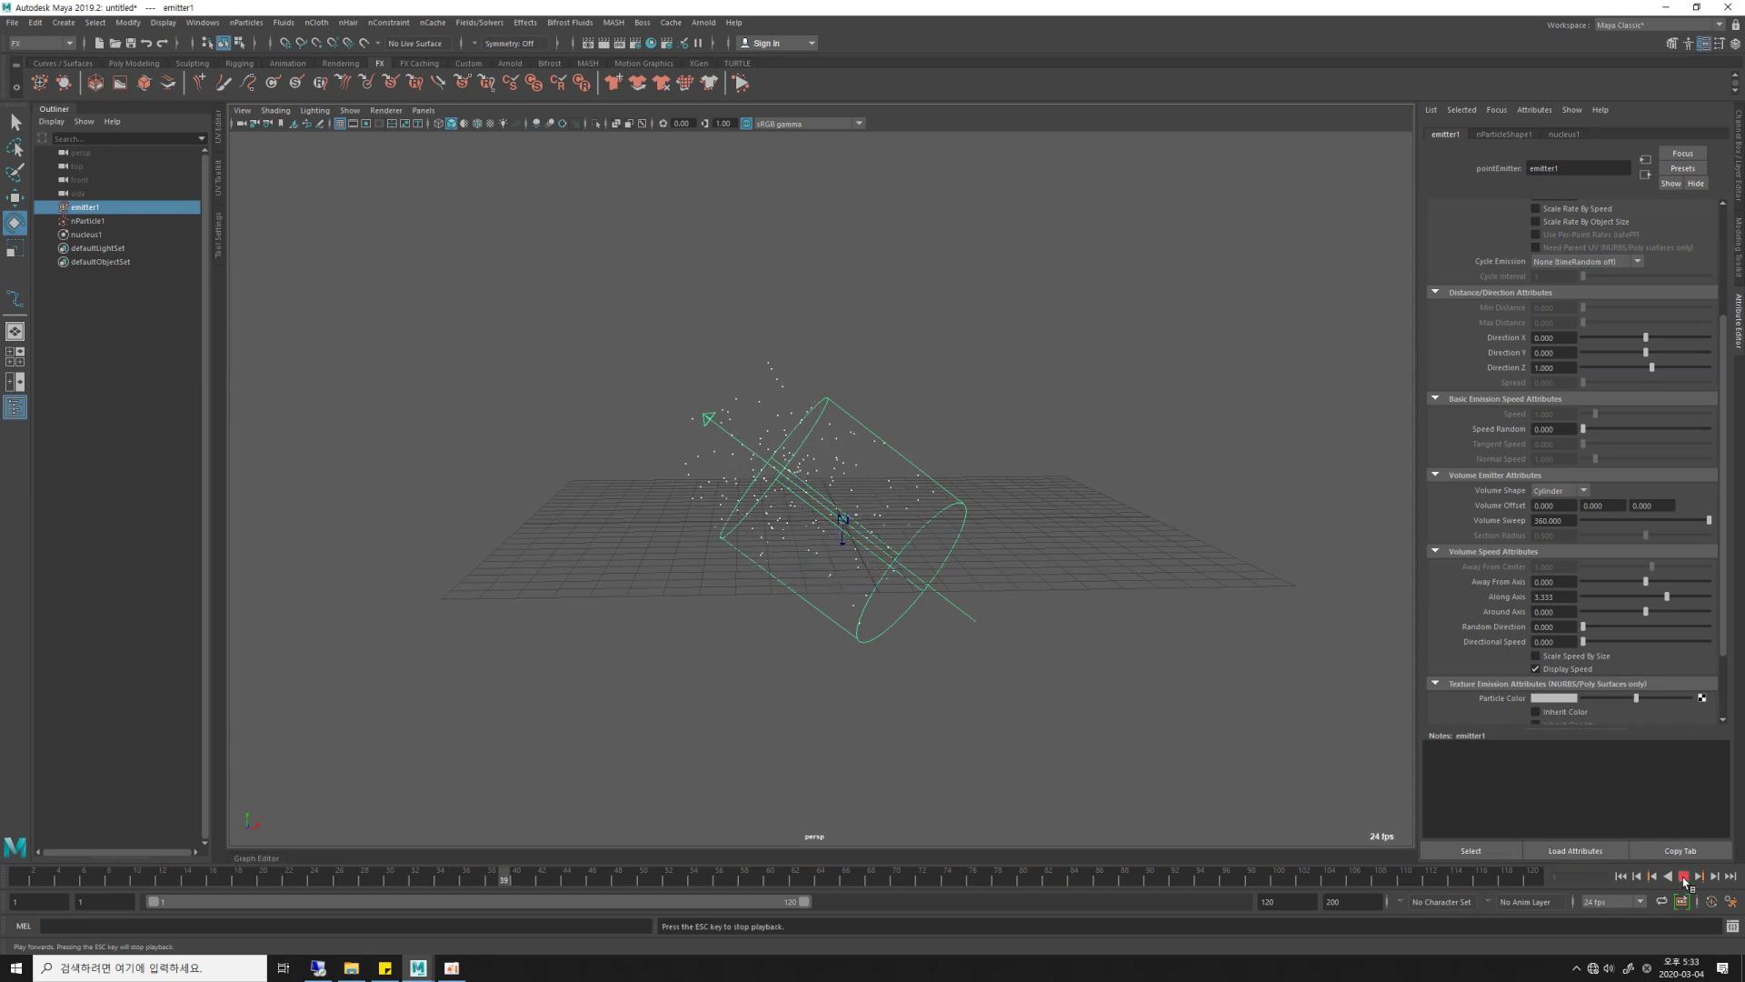
{"action": "left_click", "coordinate": [1685, 877]}
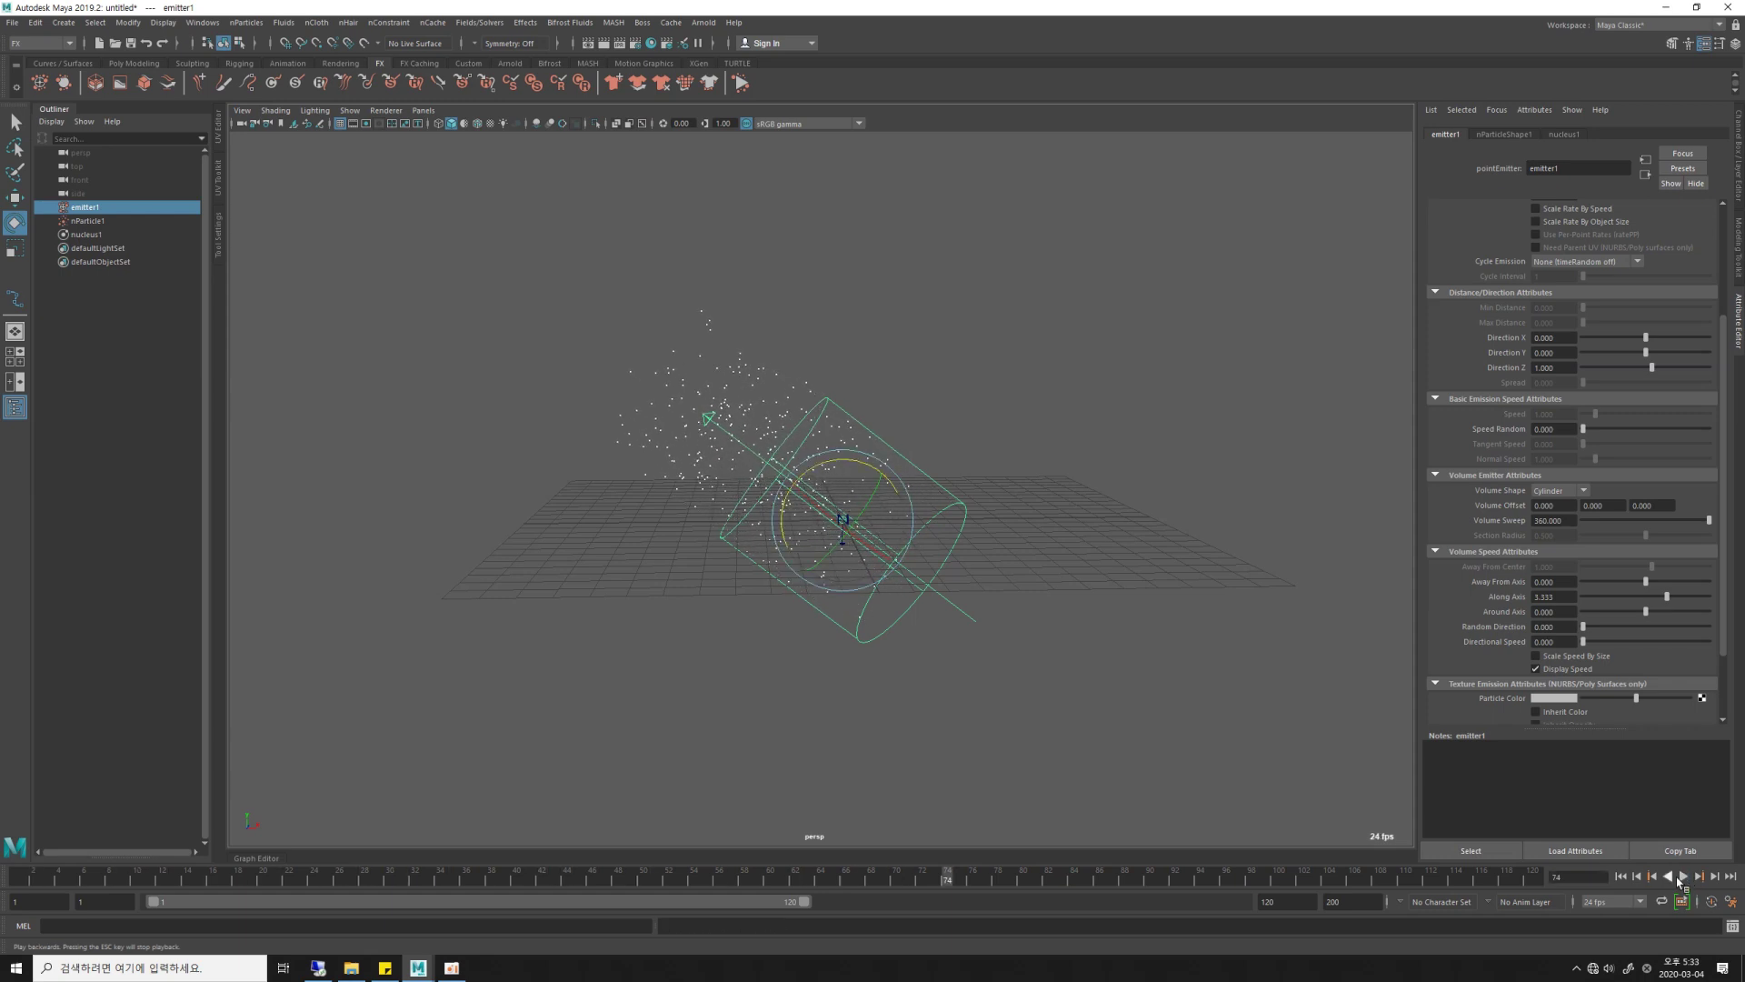
{"action": "left_click", "coordinate": [1621, 877]}
{"action": "left_click_drag", "start_coordinate": [1012, 694], "coordinate": [1052, 675], "text": "alt"}
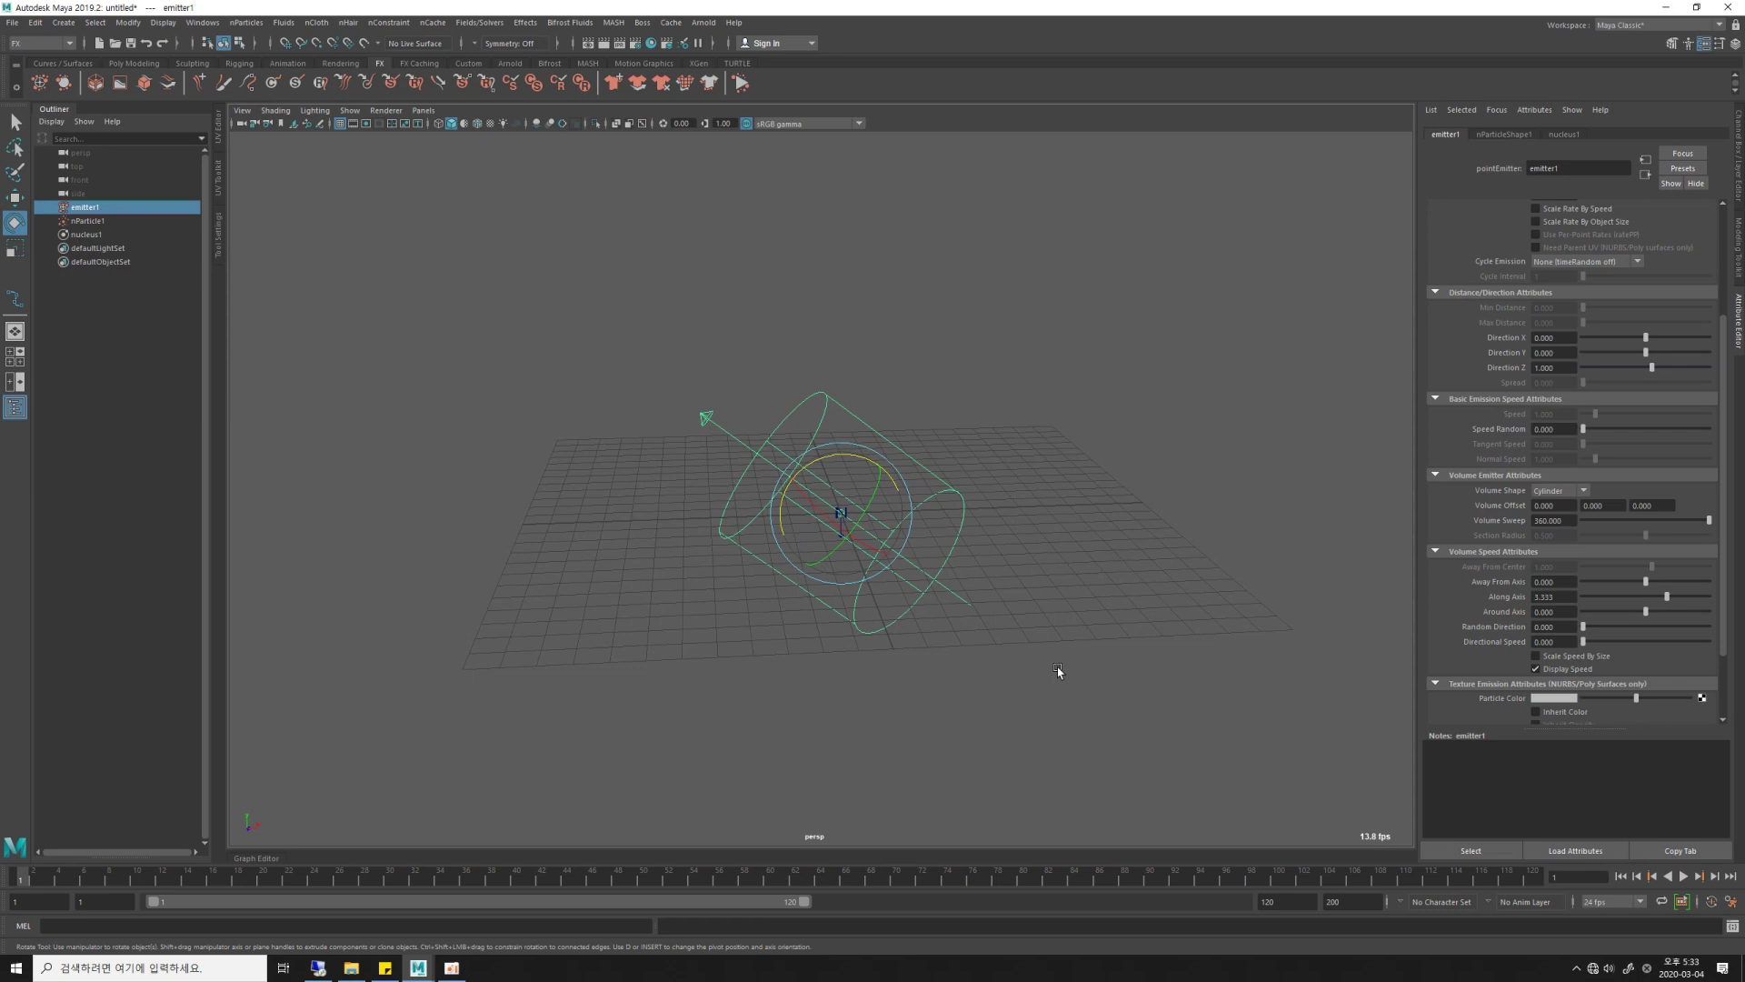
Undo both rotations so the cylinder emitter stands upright again.
{"action": "key", "text": "ctrl+z"}
{"action": "key", "text": "ctrl+z"}
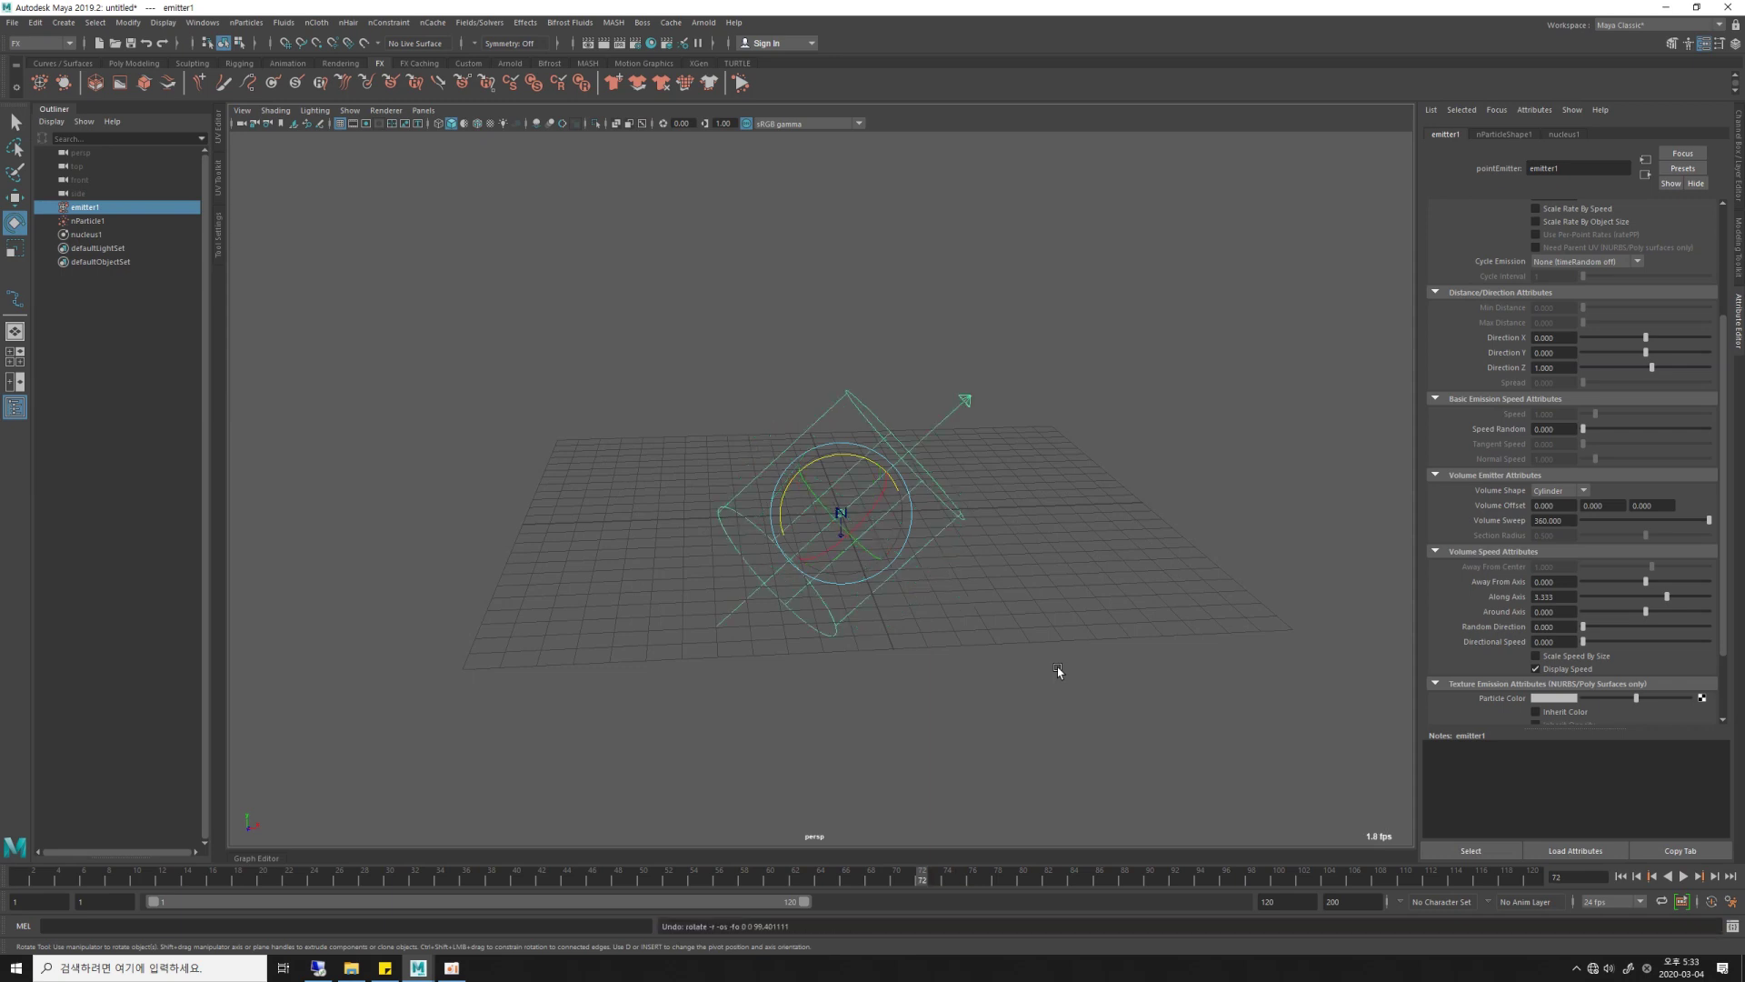
{"action": "key", "text": "ctrl+z"}
{"action": "key", "text": "ctrl+z"}
{"action": "mouse_move", "coordinate": [1056, 667]}
{"action": "left_mouse_down", "text": "alt"}
{"action": "mouse_move", "coordinate": [1010, 634]}
{"action": "mouse_move", "coordinate": [1015, 604]}
{"action": "left_mouse_up", "text": "alt"}
Set Along Axis speed to 0 and Around Axis to 1, then play from frame 1 viewed from above.
{"action": "key", "text": "w"}
{"action": "type", "text": "0"}
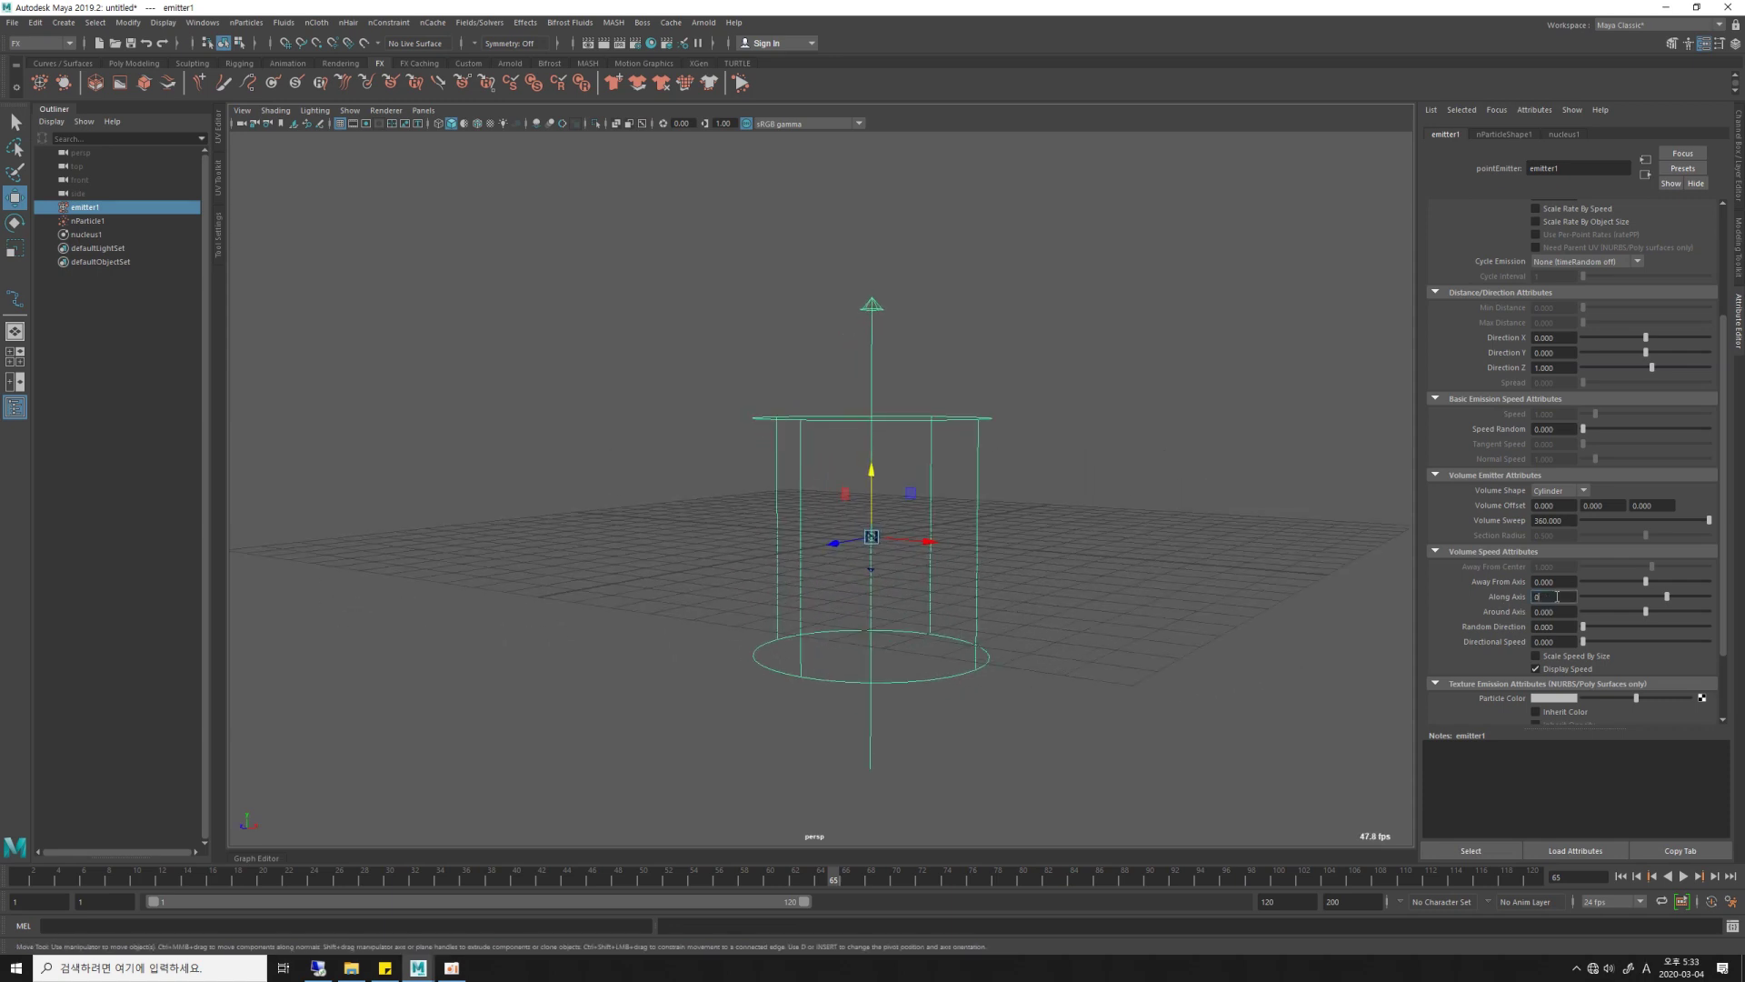
{"action": "key", "text": "Tab"}
{"action": "type", "text": "1.000"}
{"action": "key", "text": "Return"}
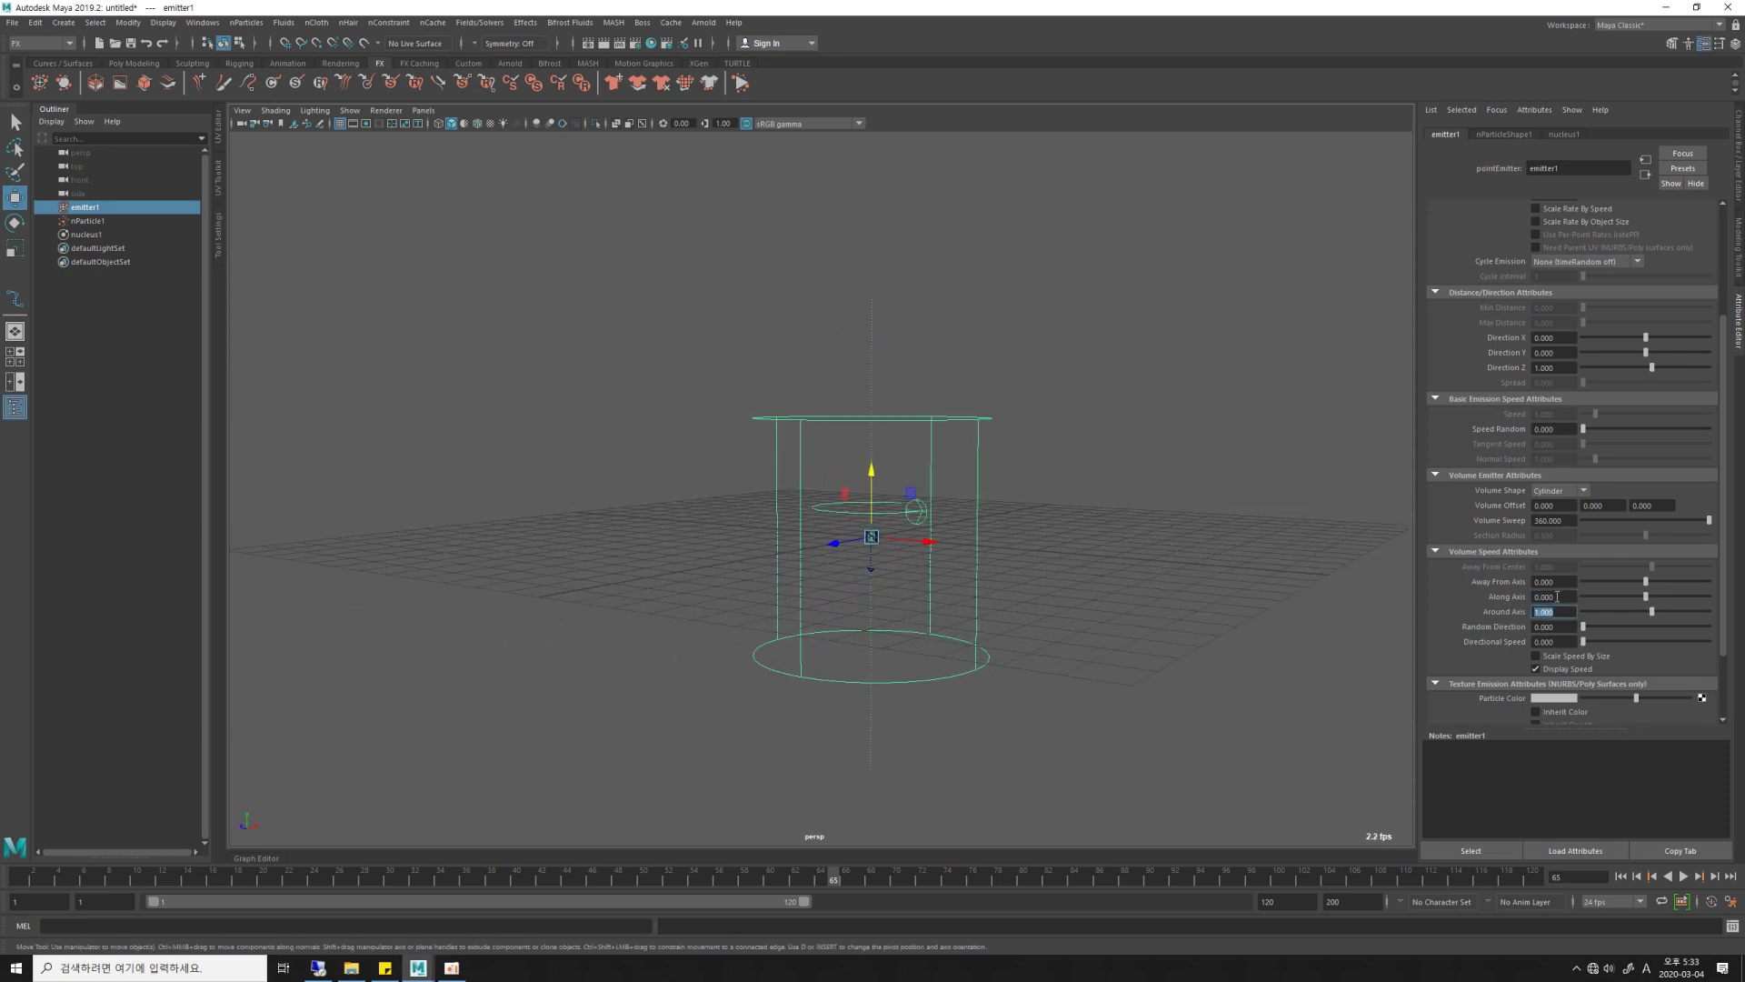
{"action": "mouse_move", "coordinate": [1295, 574]}
{"action": "left_mouse_down", "text": "alt"}
{"action": "mouse_move", "coordinate": [1044, 588]}
{"action": "mouse_move", "coordinate": [1029, 479]}
{"action": "left_mouse_up", "text": "alt"}
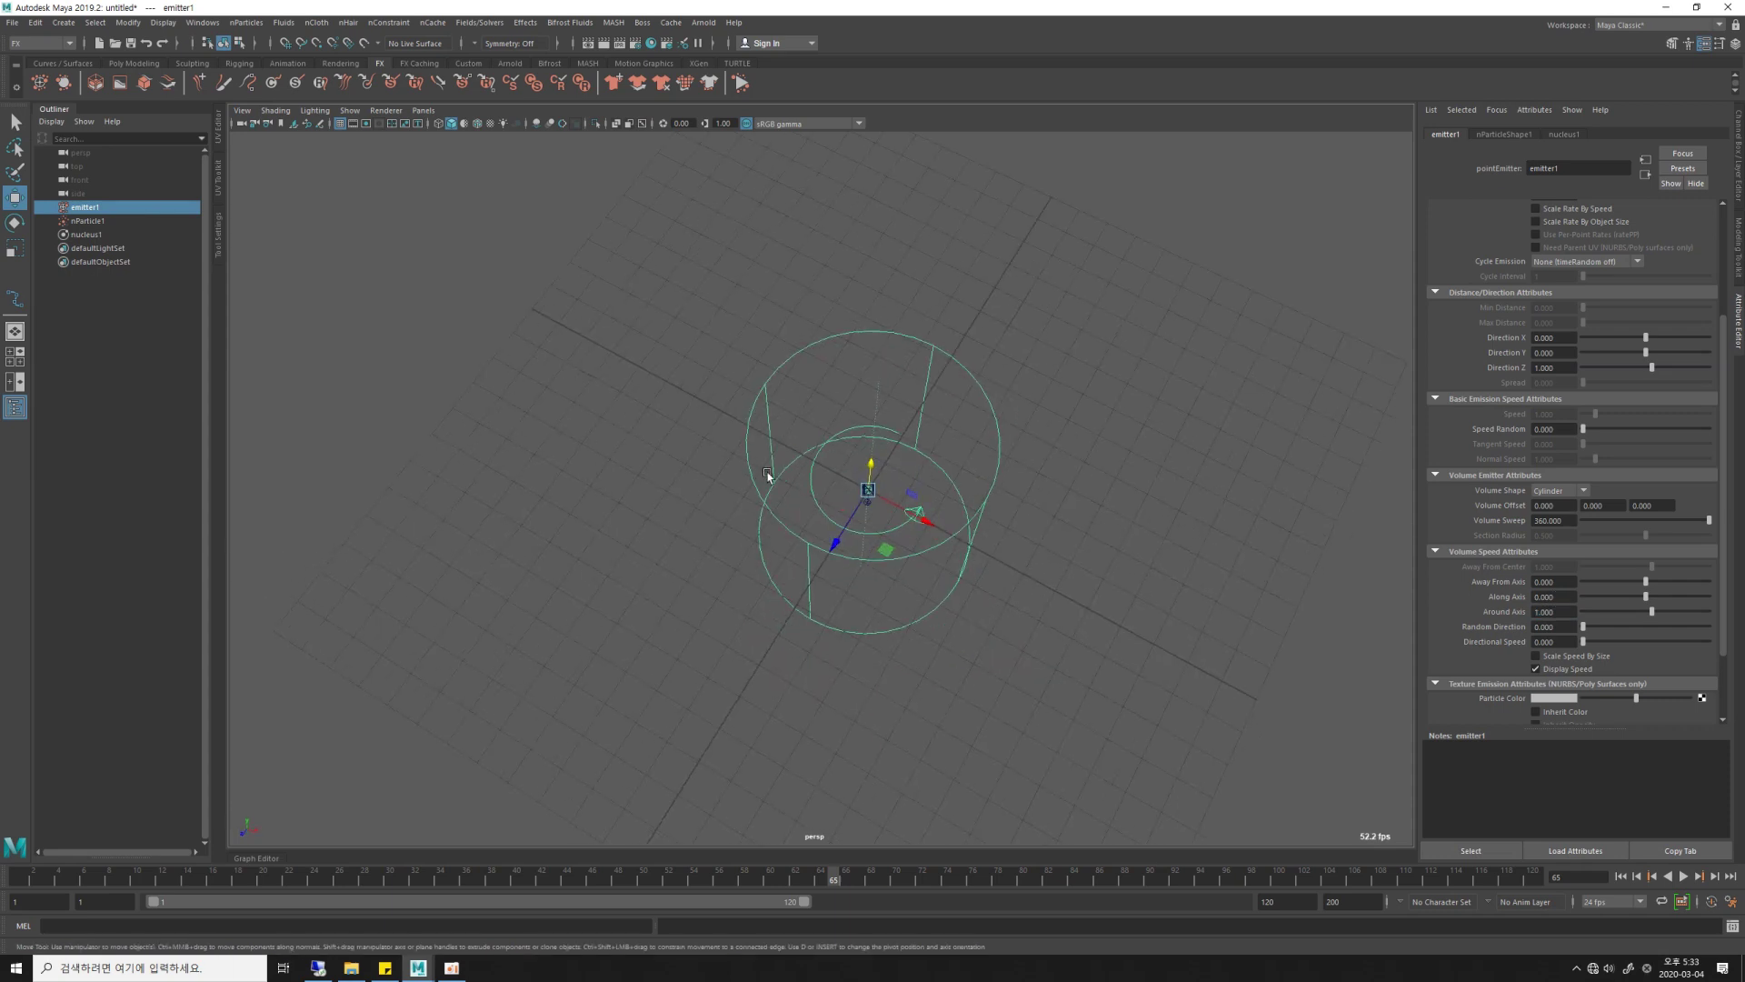
{"action": "mouse_move", "coordinate": [818, 562]}
{"action": "left_mouse_down", "text": "alt"}
{"action": "mouse_move", "coordinate": [1012, 557]}
{"action": "mouse_move", "coordinate": [1018, 527]}
{"action": "left_mouse_up", "text": "alt"}
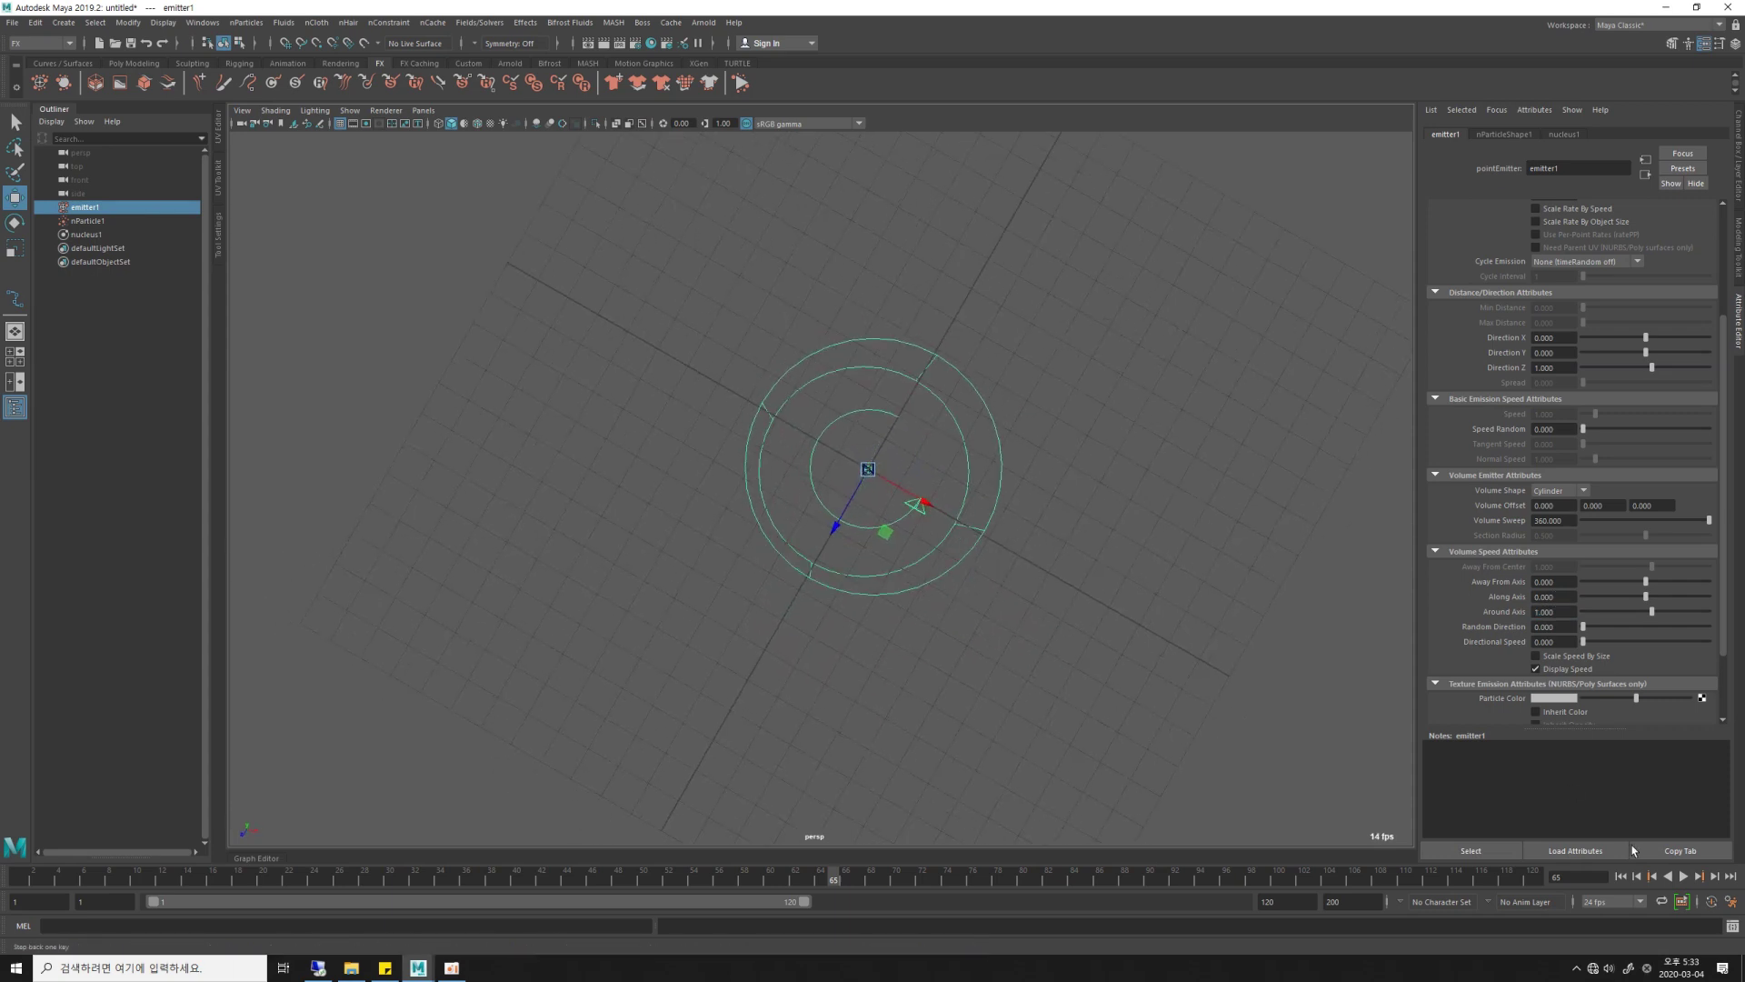
{"action": "left_click", "coordinate": [1620, 876]}
{"action": "left_click", "coordinate": [1682, 877]}
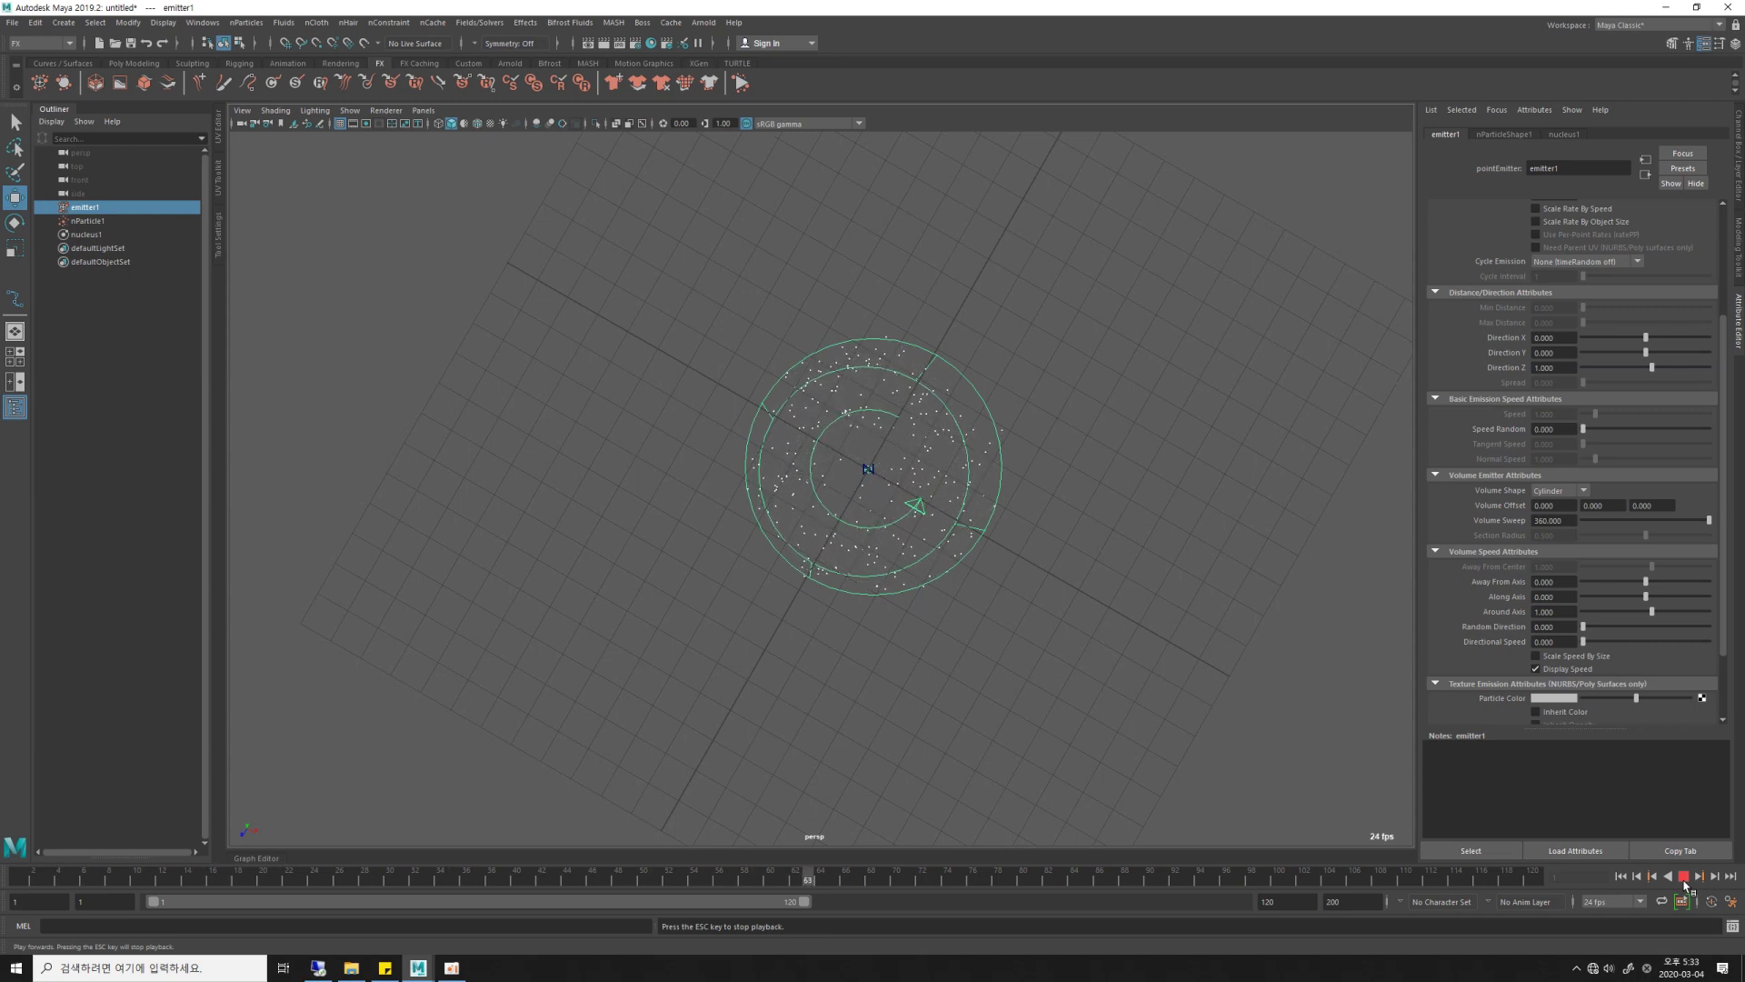
{"action": "left_click", "coordinate": [1683, 877]}
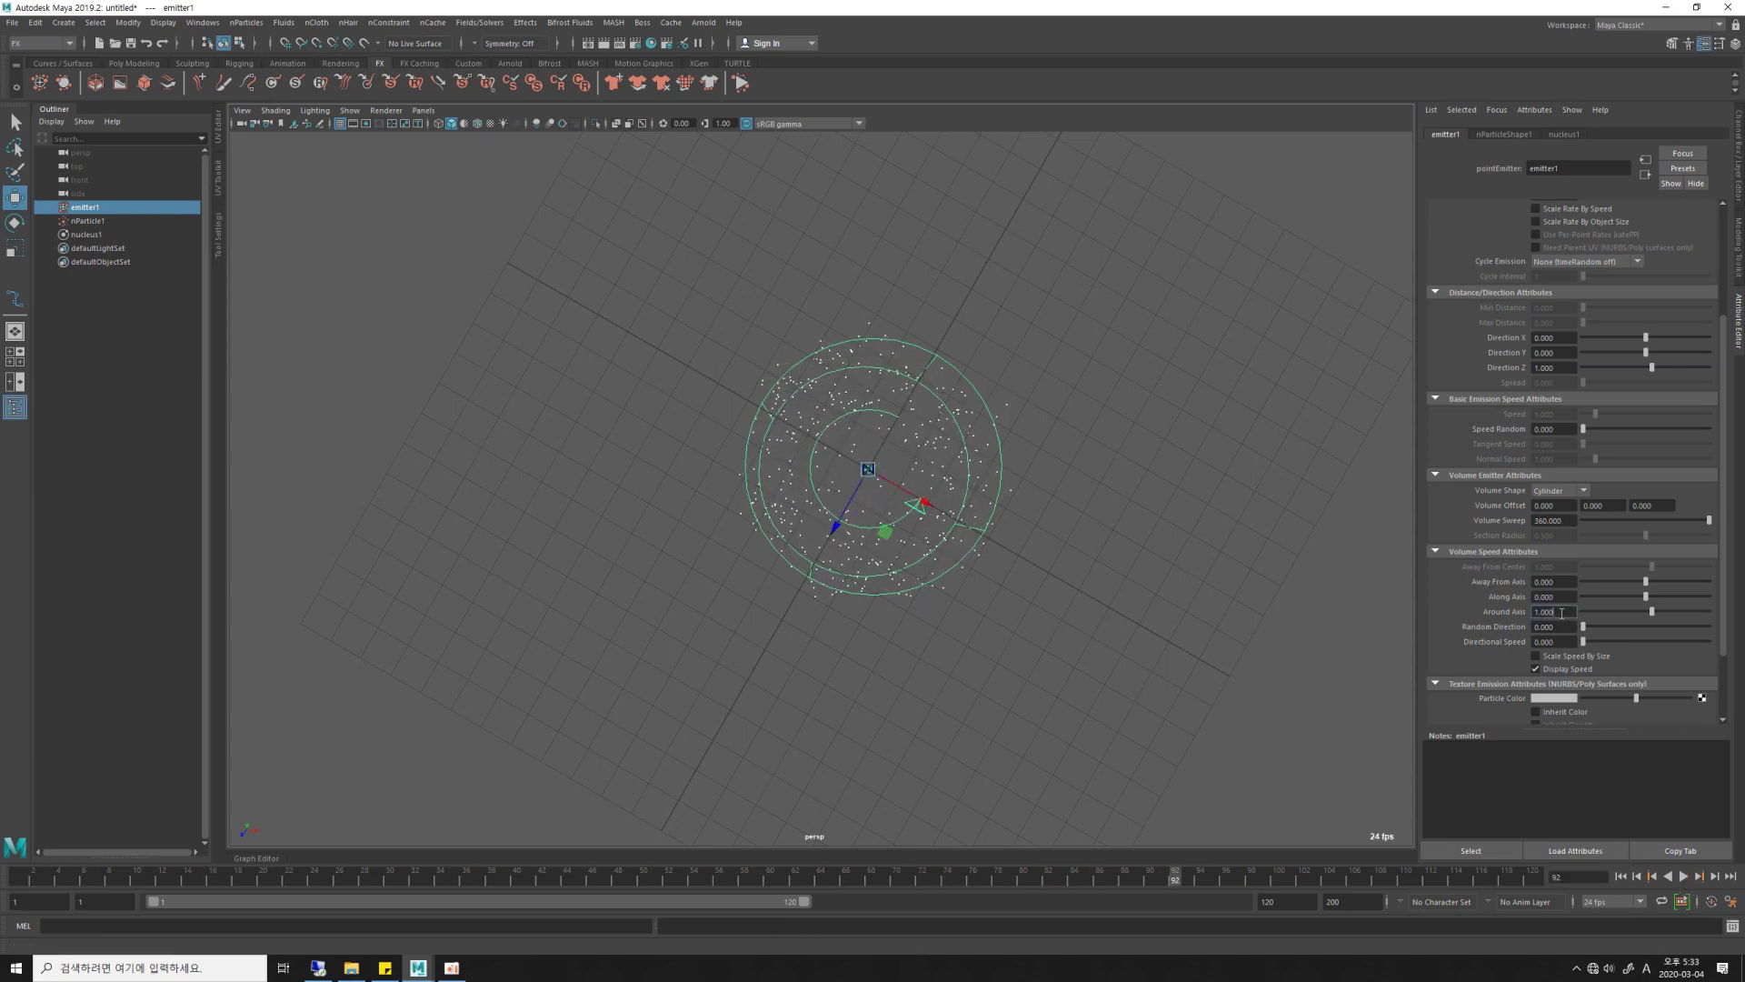
{"action": "type", "text": "-5"}
Try Around Axis -1, then restore it to 1, replaying the simulation each time.
{"action": "key", "text": "Return"}
{"action": "left_click", "coordinate": [1684, 877]}
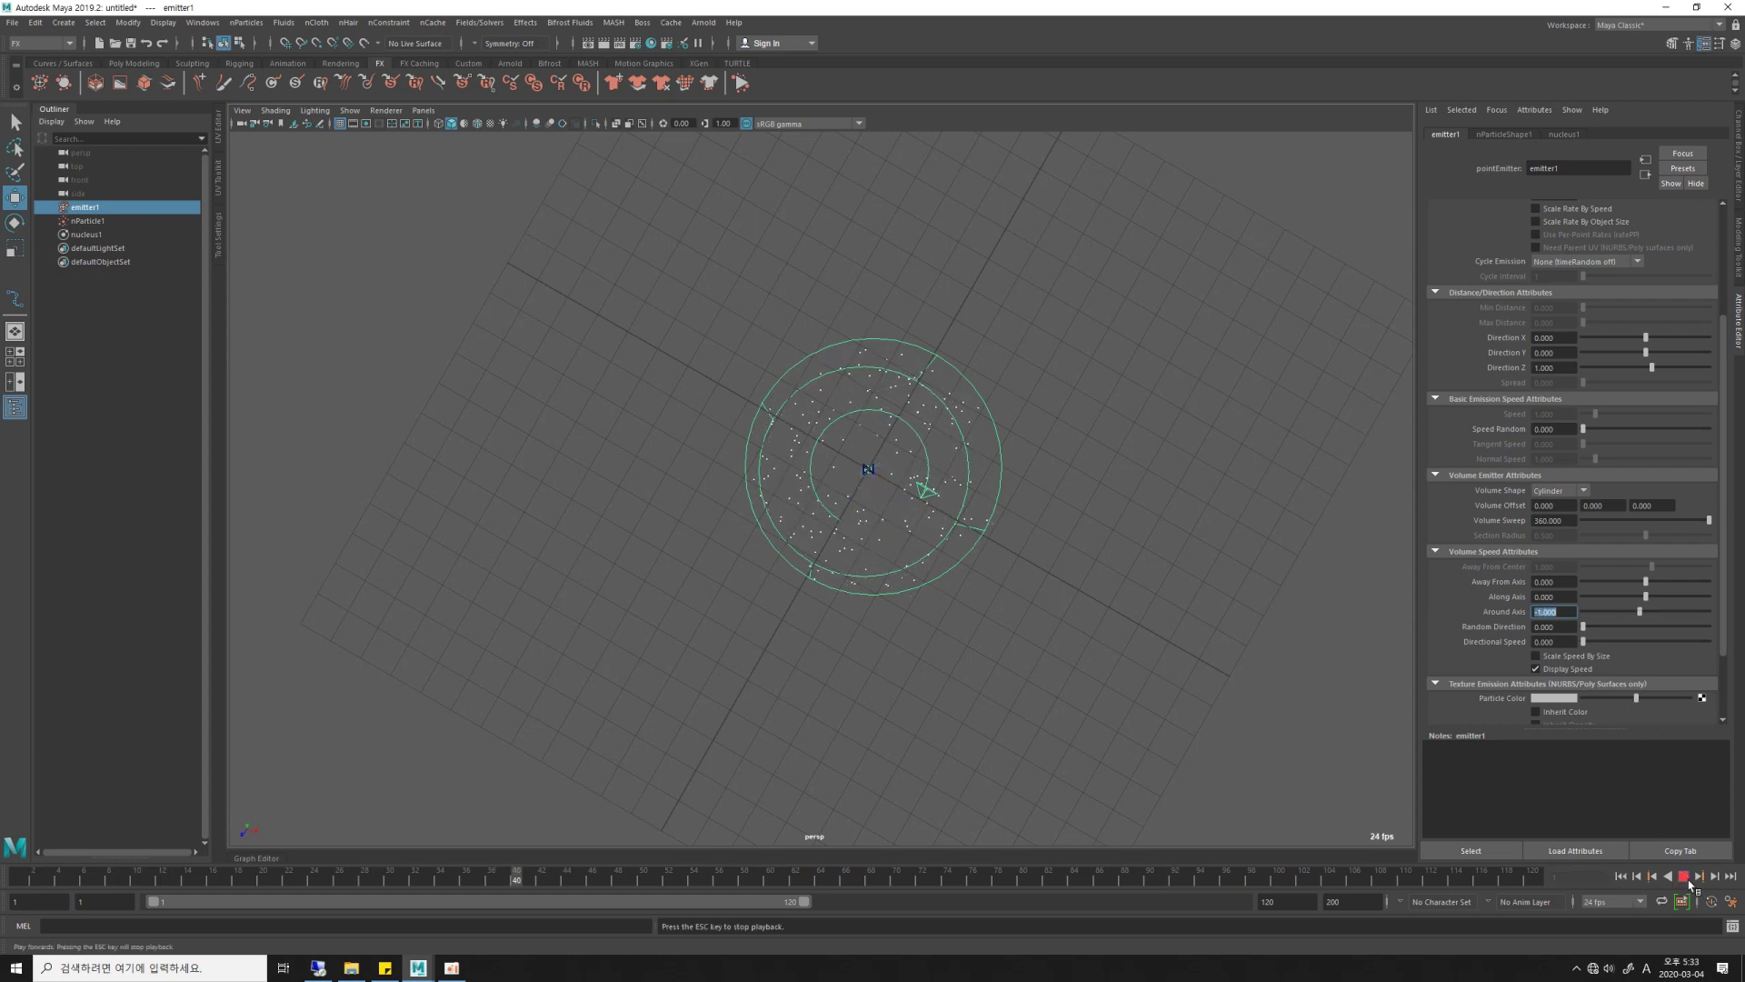
{"action": "left_click", "coordinate": [1683, 877]}
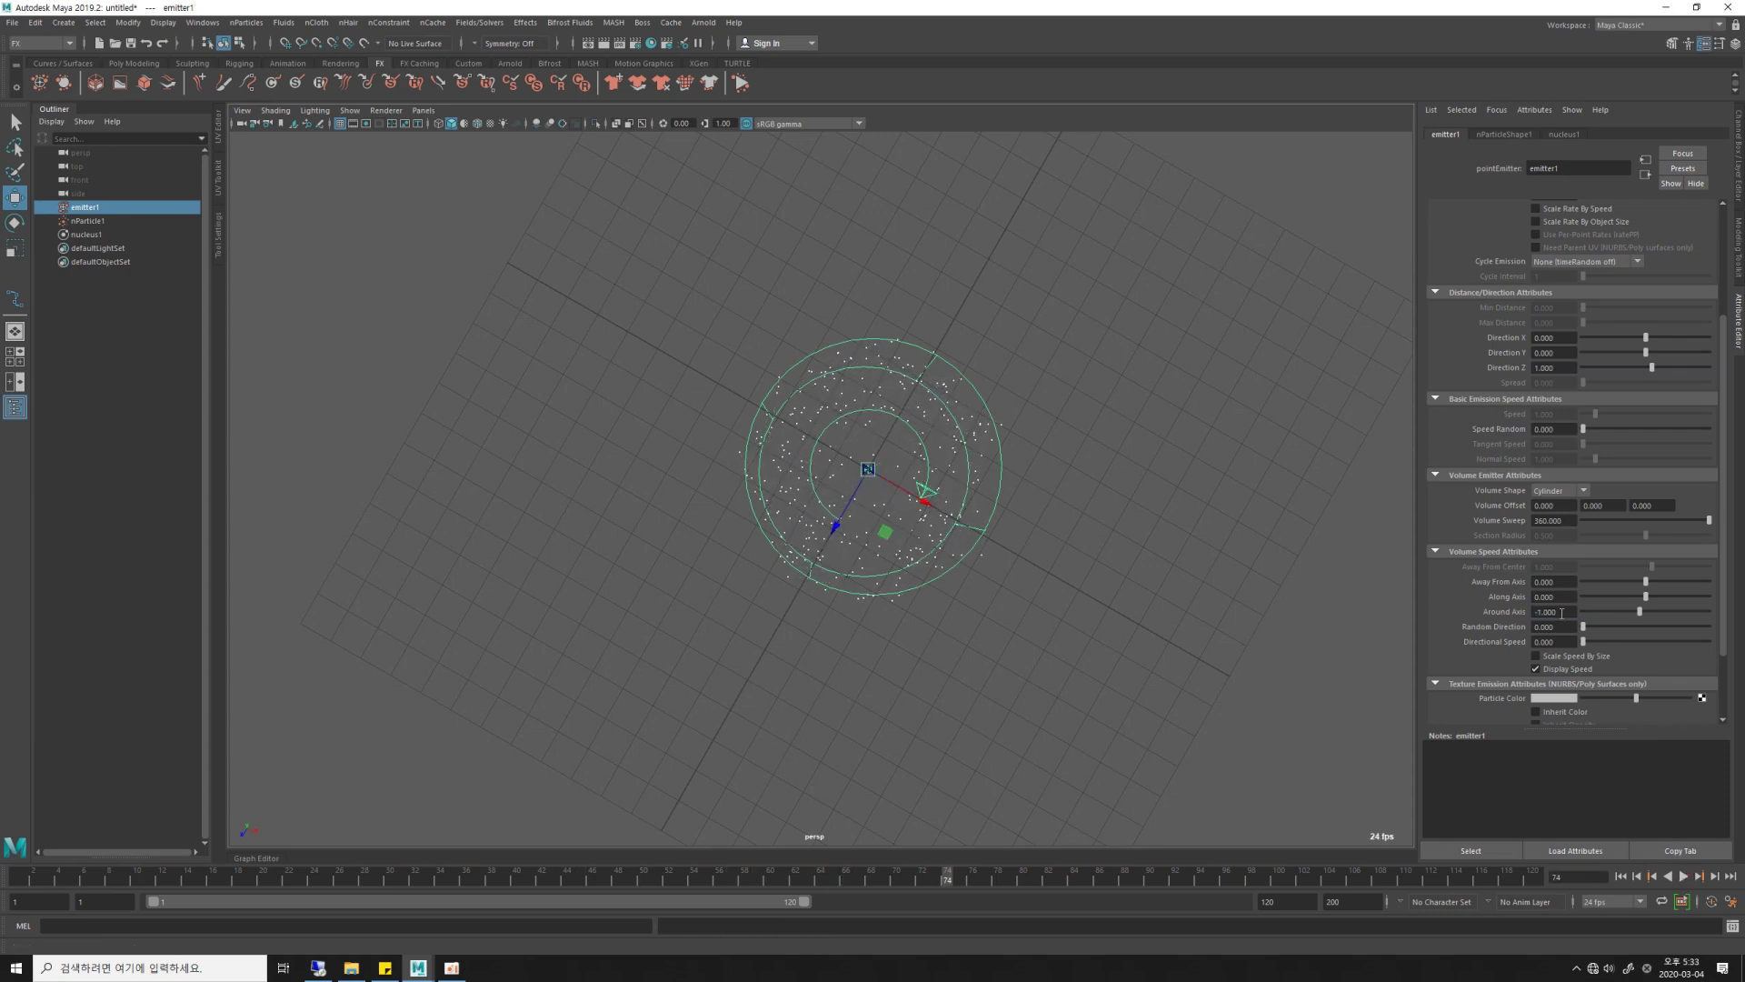
{"action": "type", "text": "1"}
{"action": "key", "text": "Return"}
{"action": "left_click", "coordinate": [1621, 876]}
{"action": "left_click", "coordinate": [1683, 876]}
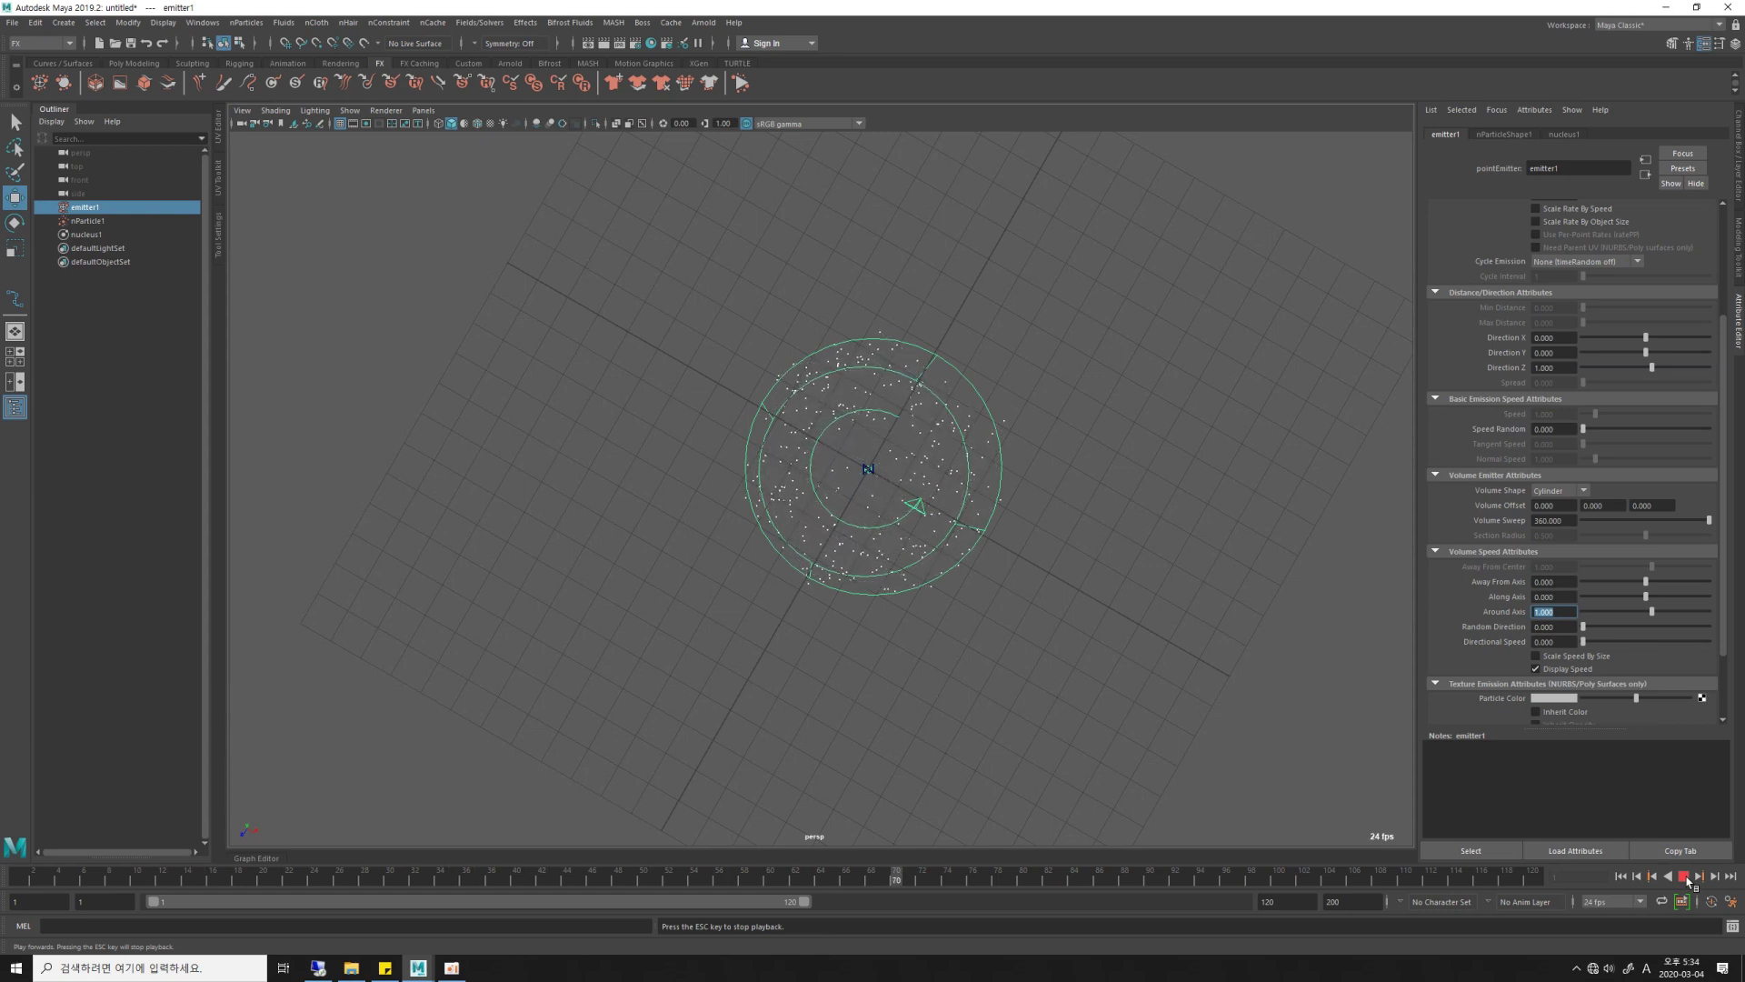
{"action": "left_click", "coordinate": [1683, 876]}
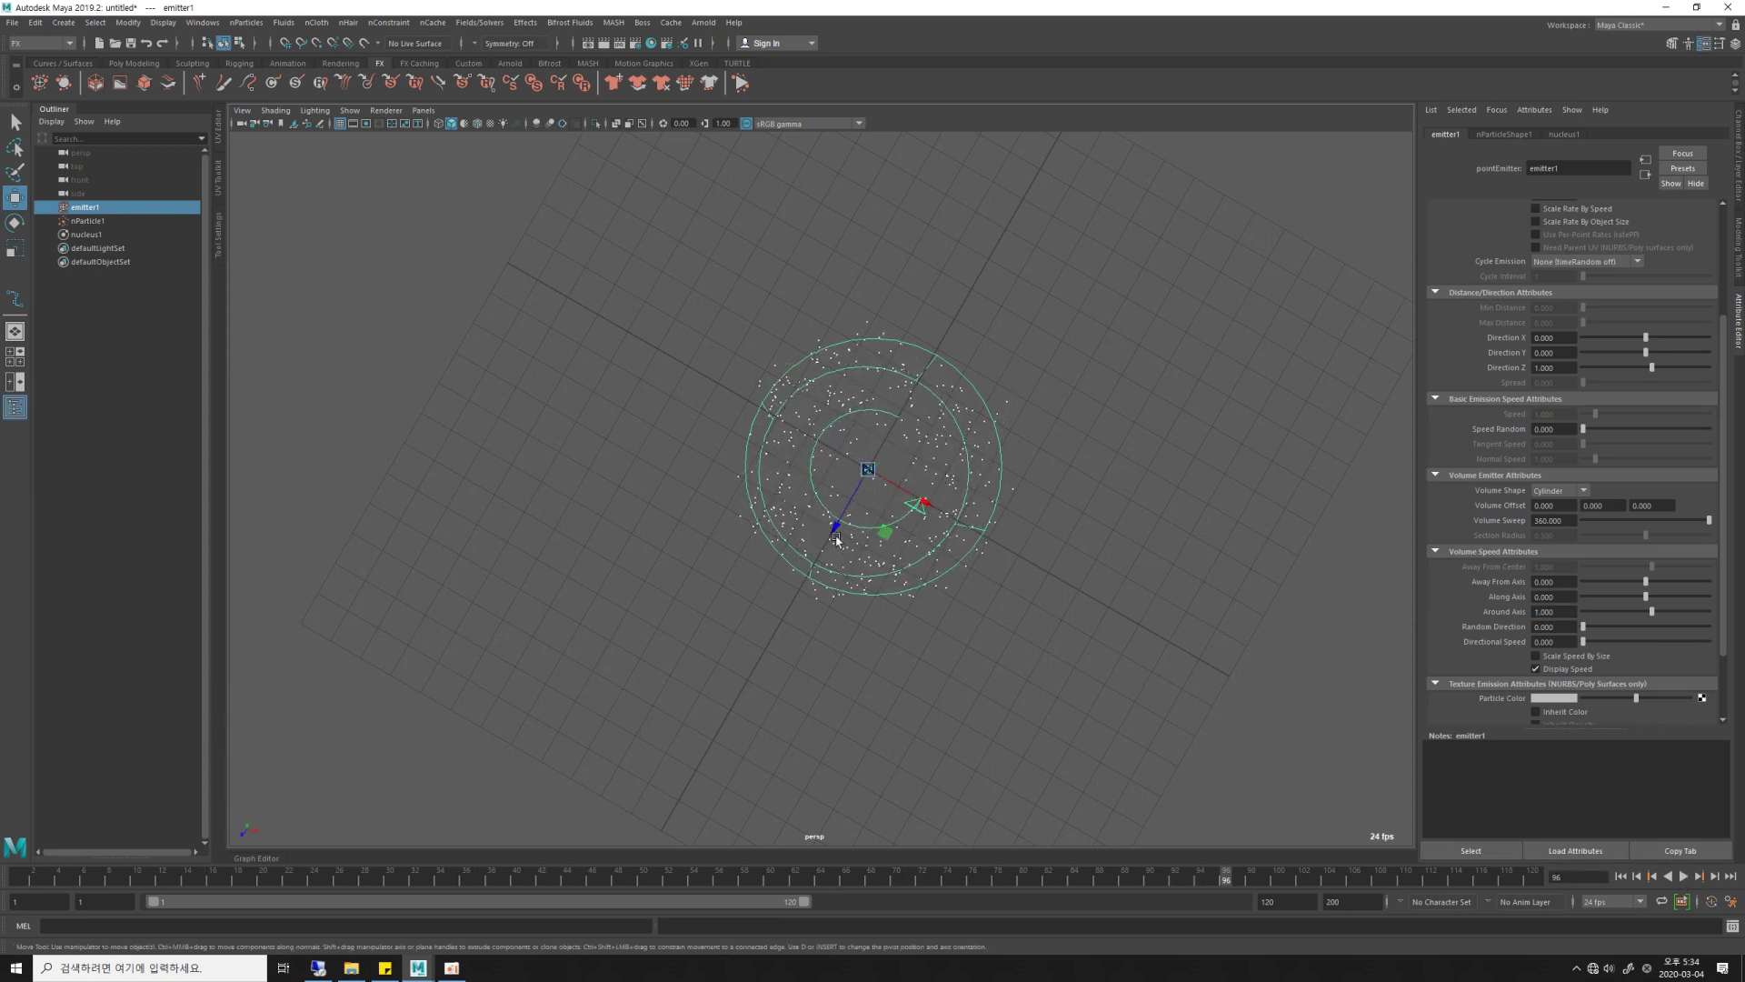
Select nParticle1 then emitter1 and reset emitter1's Around Axis speed to 0.
{"action": "left_click", "coordinate": [1105, 564]}
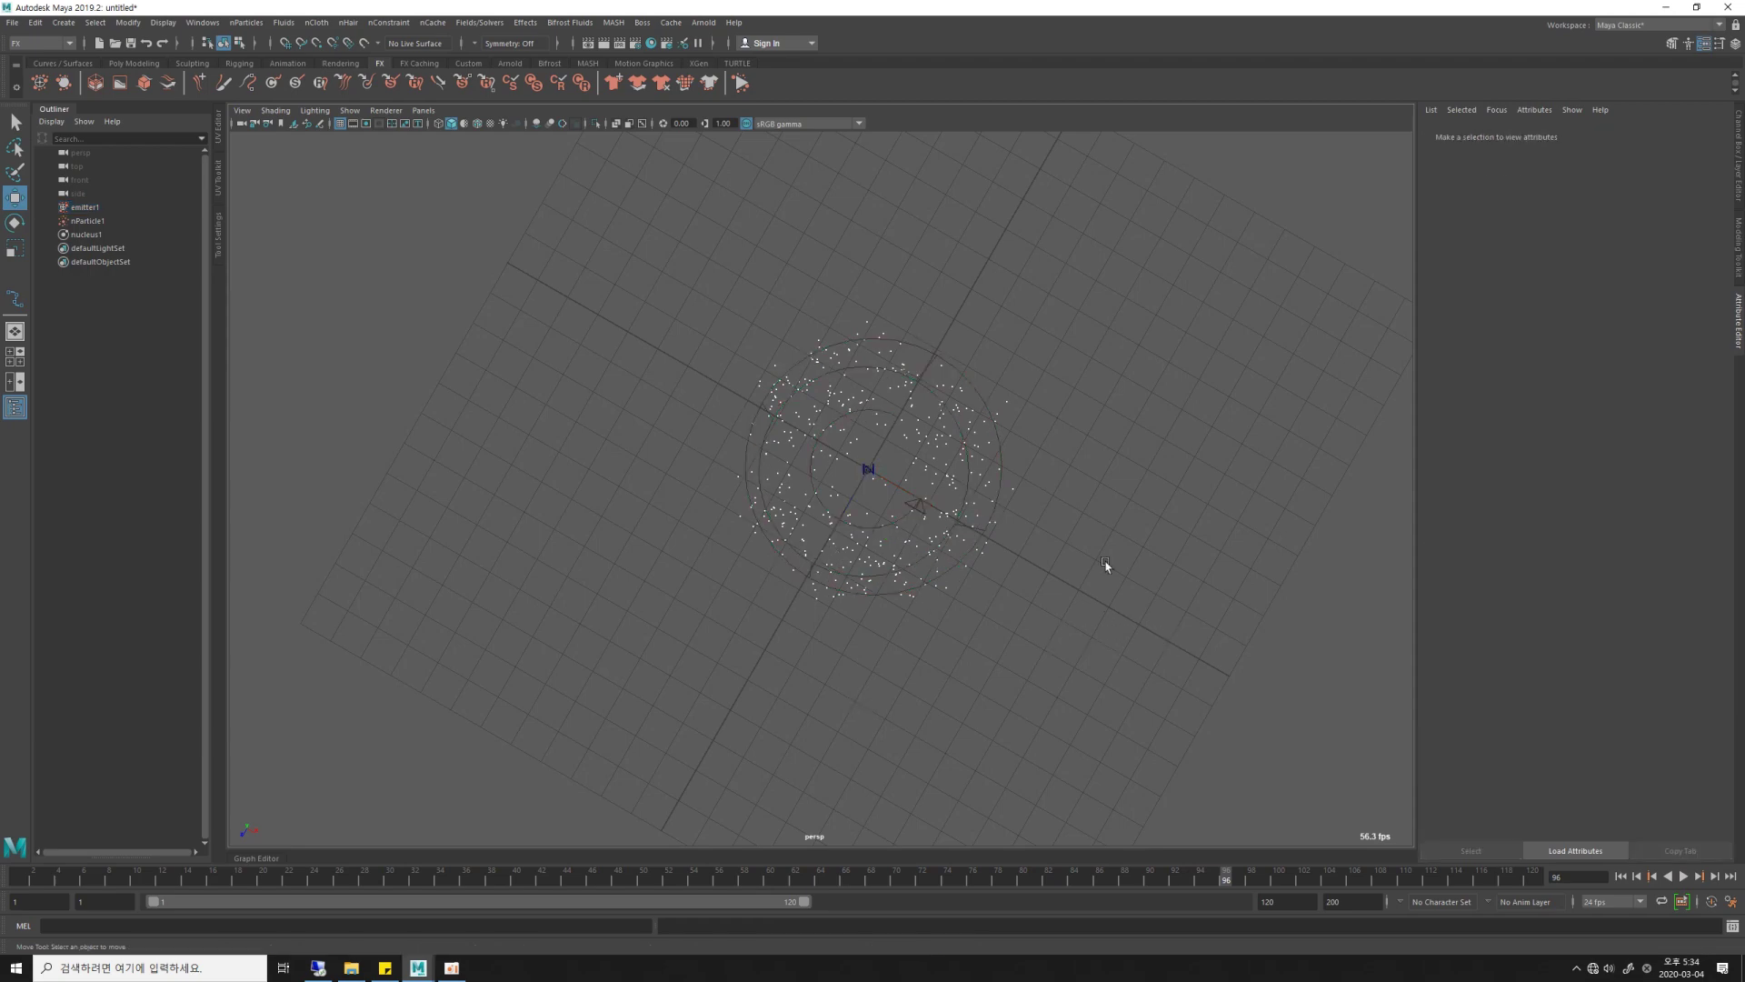
{"action": "left_click_drag", "start_coordinate": [1098, 487], "coordinate": [1062, 501], "text": "alt"}
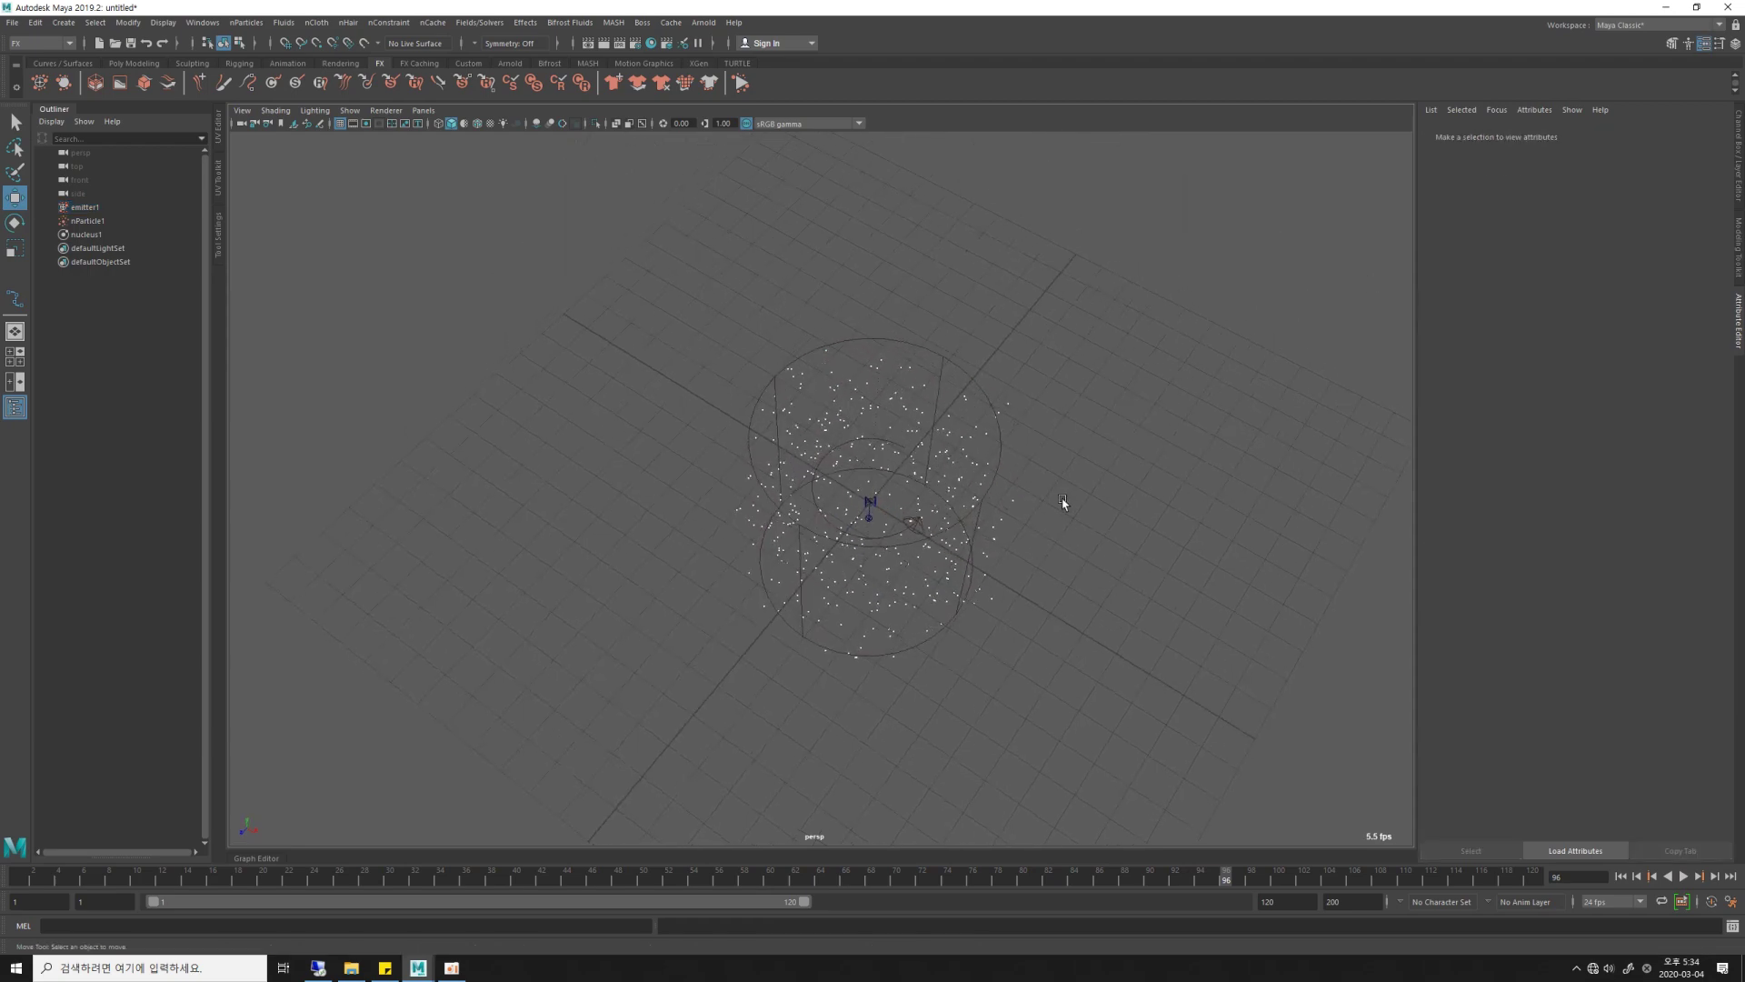
{"action": "left_click", "coordinate": [988, 559]}
{"action": "mouse_move", "coordinate": [1075, 585]}
{"action": "left_mouse_down", "text": "alt"}
{"action": "mouse_move", "coordinate": [1079, 537]}
{"action": "mouse_move", "coordinate": [1030, 513]}
{"action": "left_mouse_up", "text": "alt"}
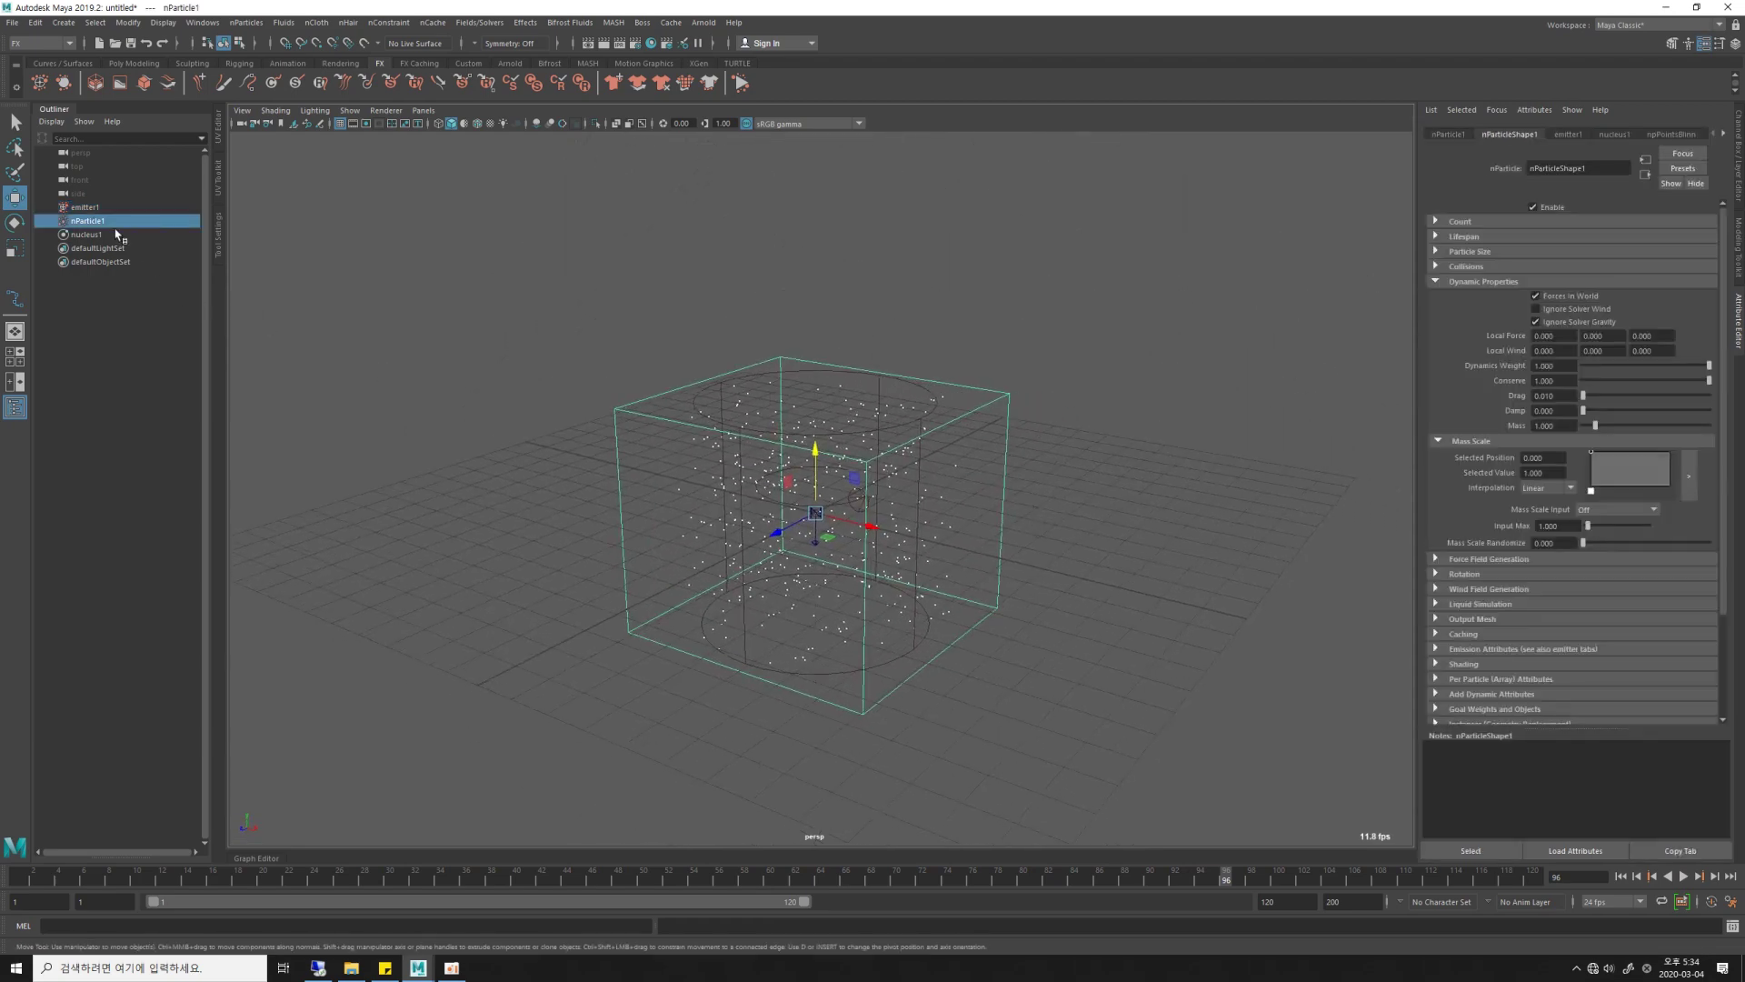
{"action": "left_click", "coordinate": [95, 211]}
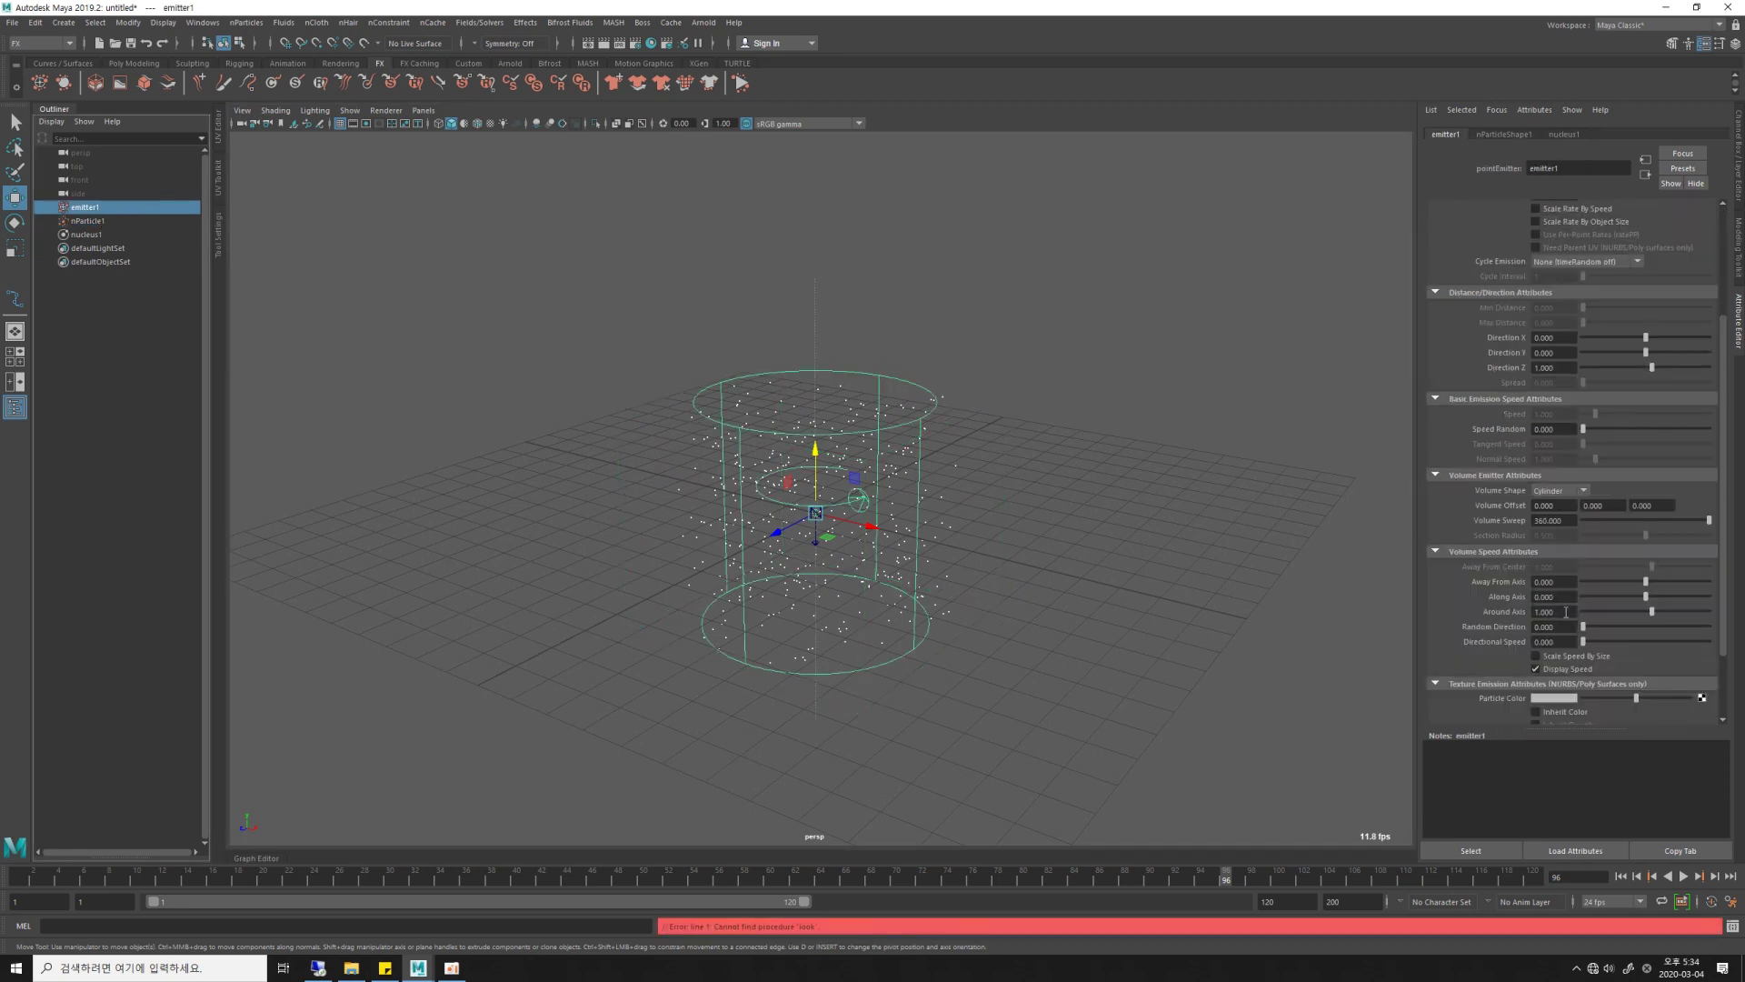
{"action": "type", "text": "0"}
{"action": "key", "text": "Return"}
Test Random Direction 1 by replaying the simulation from frame 1, then clear the selection.
{"action": "left_click", "coordinate": [1570, 627]}
{"action": "type", "text": "1.000"}
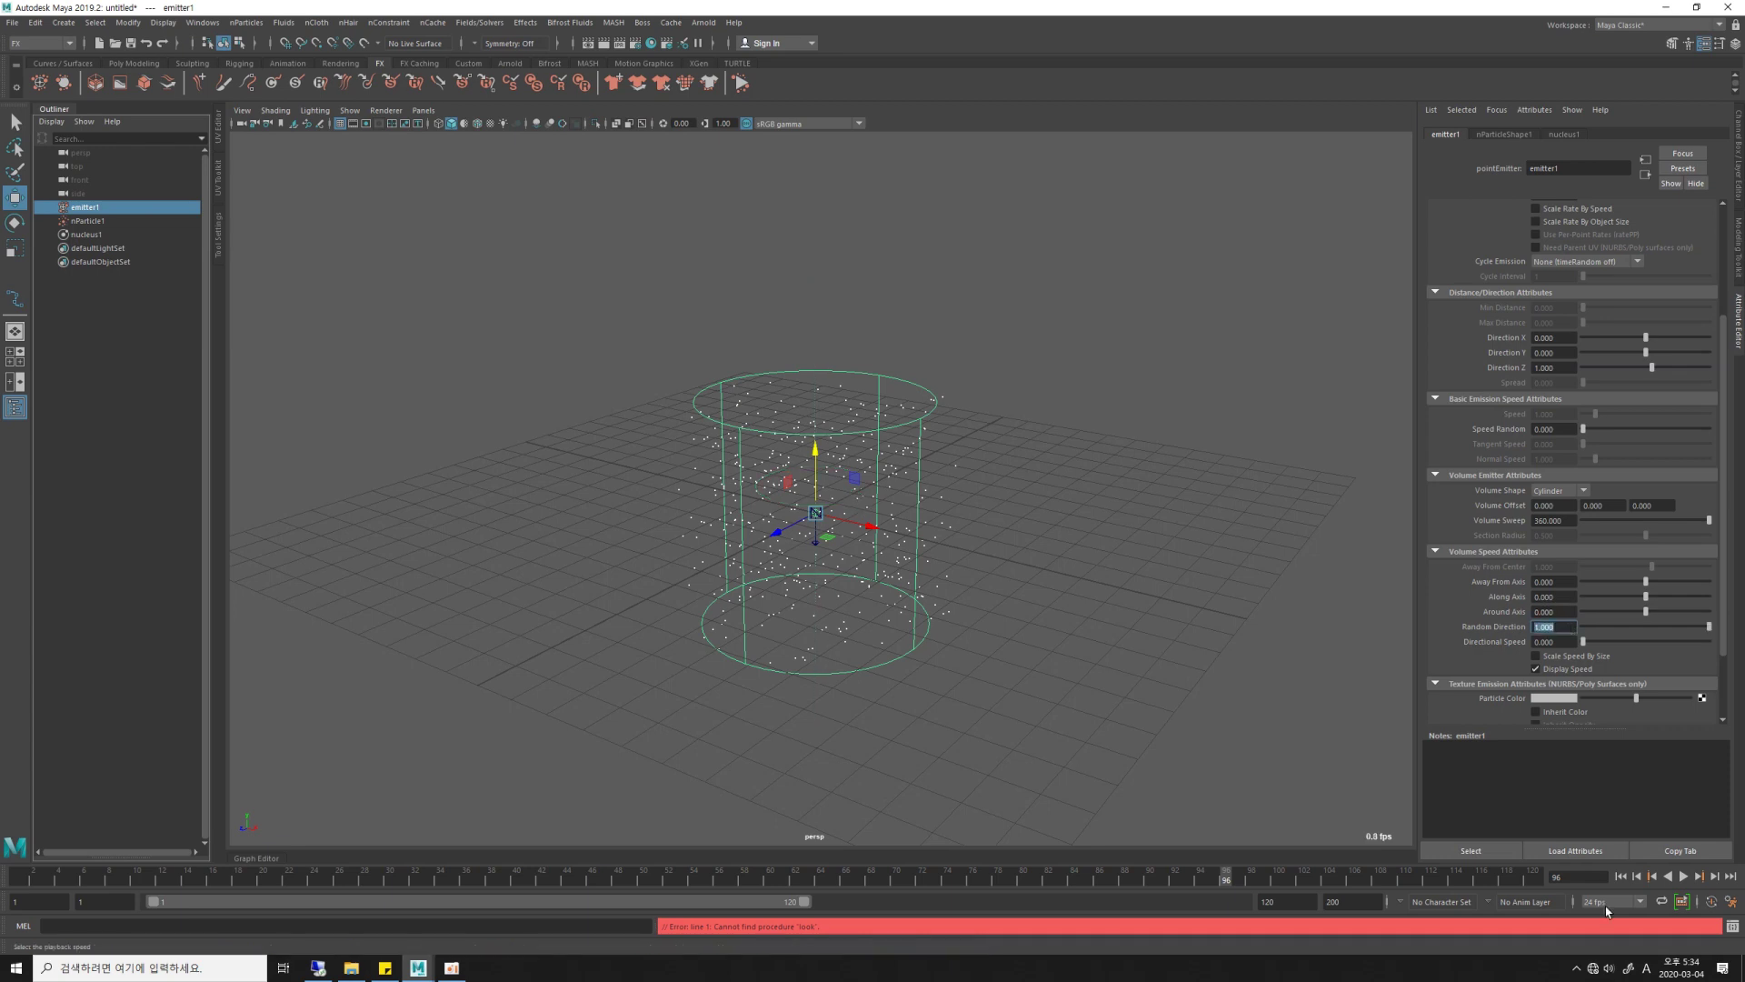
{"action": "left_click", "coordinate": [1621, 875]}
{"action": "left_click", "coordinate": [1683, 877]}
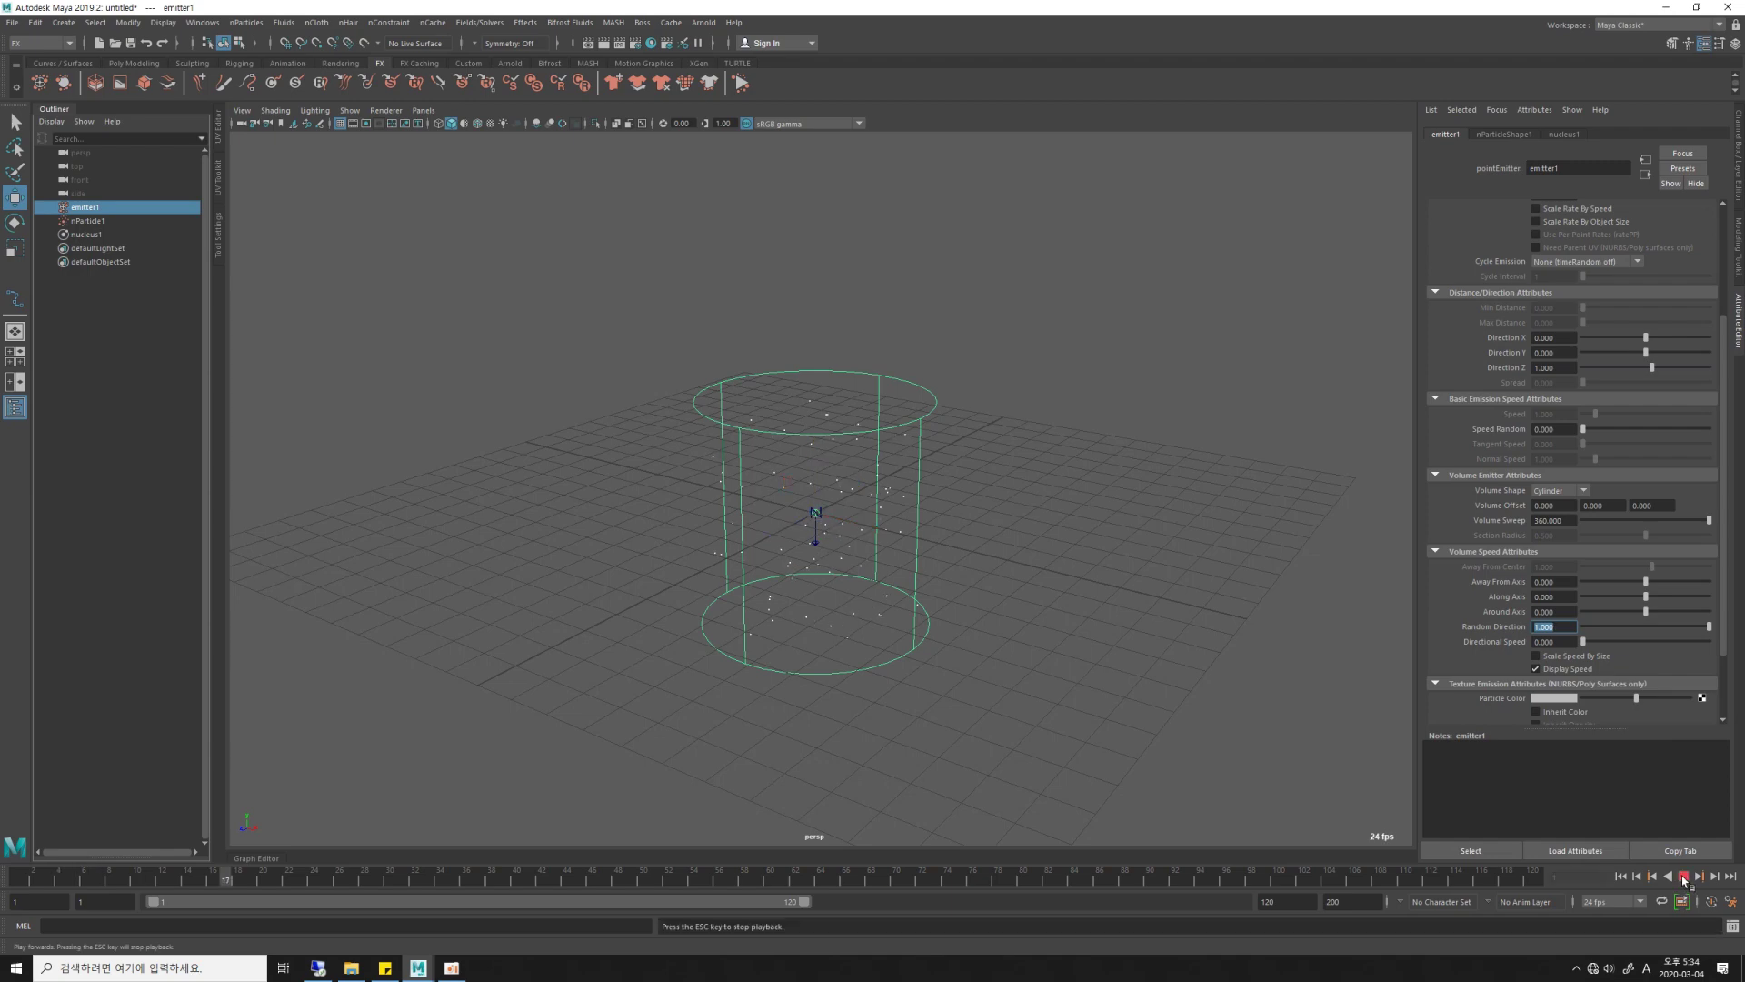
{"action": "mouse_move", "coordinate": [1055, 641]}
{"action": "left_mouse_down", "text": "alt"}
{"action": "mouse_move", "coordinate": [1083, 624]}
{"action": "mouse_move", "coordinate": [953, 611]}
{"action": "mouse_move", "coordinate": [888, 635]}
{"action": "mouse_move", "coordinate": [1022, 656]}
{"action": "mouse_move", "coordinate": [967, 634]}
{"action": "mouse_move", "coordinate": [1040, 630]}
{"action": "mouse_move", "coordinate": [1100, 649]}
{"action": "left_mouse_up", "text": "alt"}
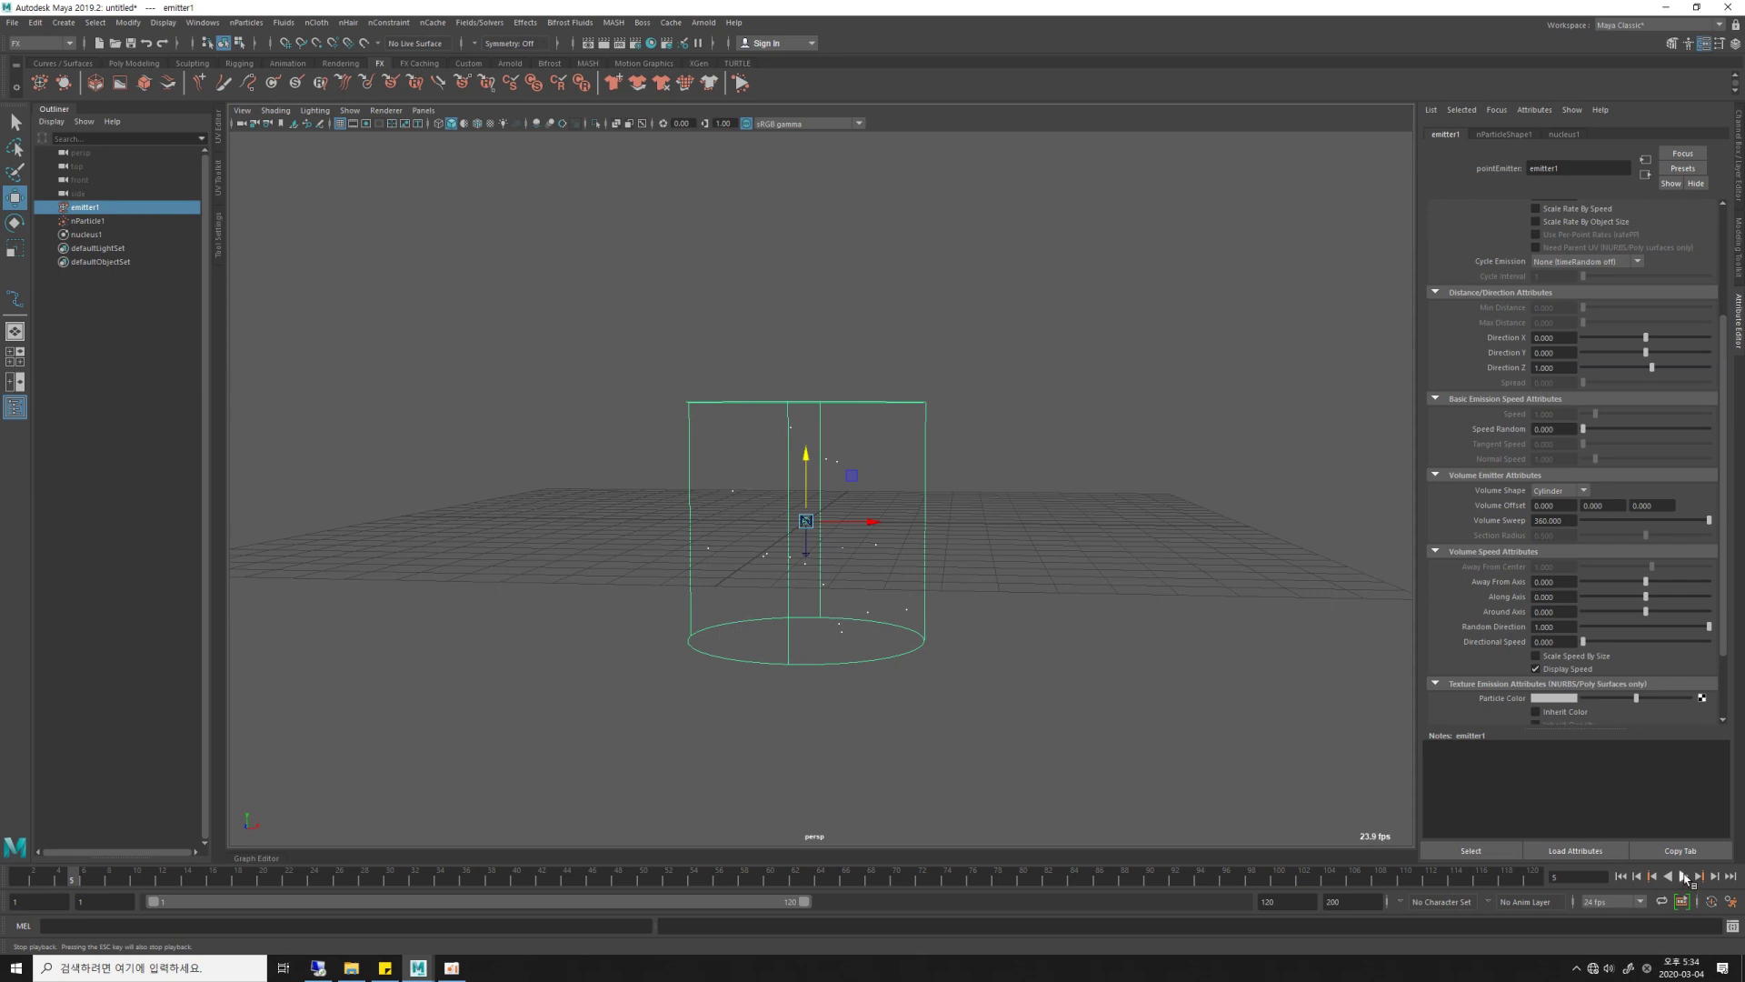
{"action": "left_click", "coordinate": [1683, 877]}
{"action": "mouse_move", "coordinate": [1188, 624]}
{"action": "left_mouse_down", "text": "alt"}
{"action": "mouse_move", "coordinate": [1039, 612]}
{"action": "mouse_move", "coordinate": [1071, 554]}
{"action": "mouse_move", "coordinate": [935, 517]}
{"action": "left_mouse_up", "text": "alt"}
{"action": "left_click", "coordinate": [1049, 556]}
Reselect the emitter, rewind, and scale its cylinder volume larger.
{"action": "left_click", "coordinate": [905, 495]}
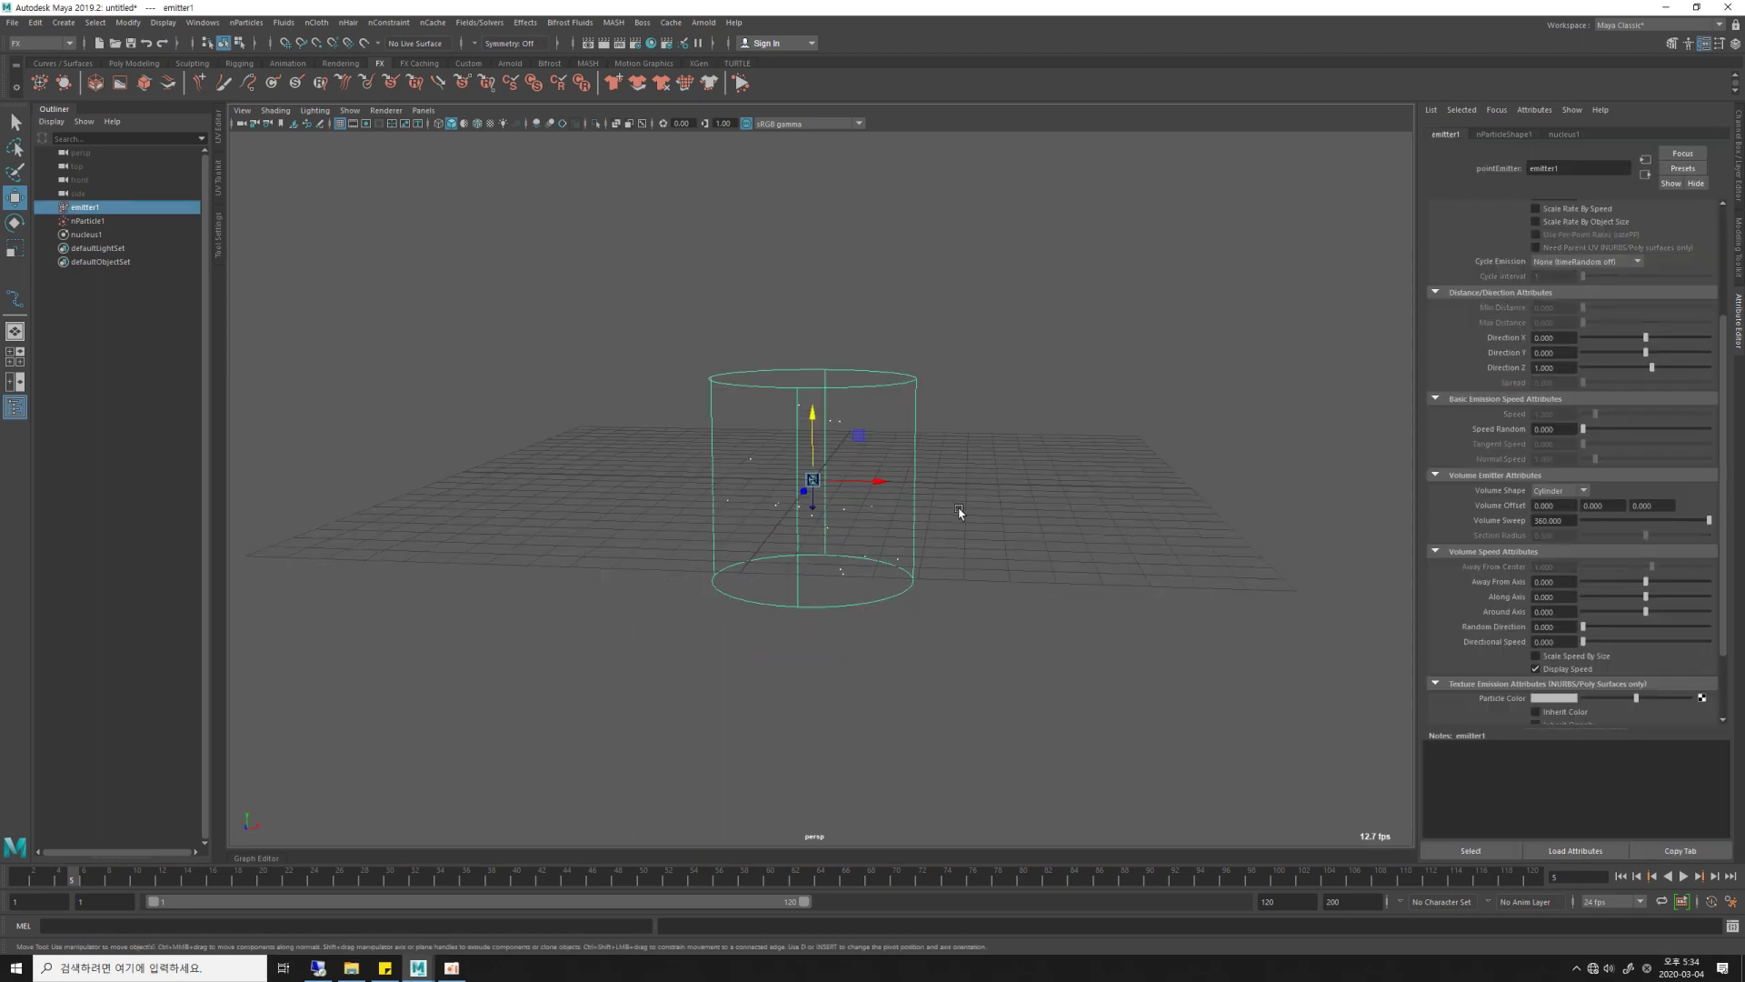
{"action": "left_click", "coordinate": [1621, 876]}
{"action": "key", "text": "r"}
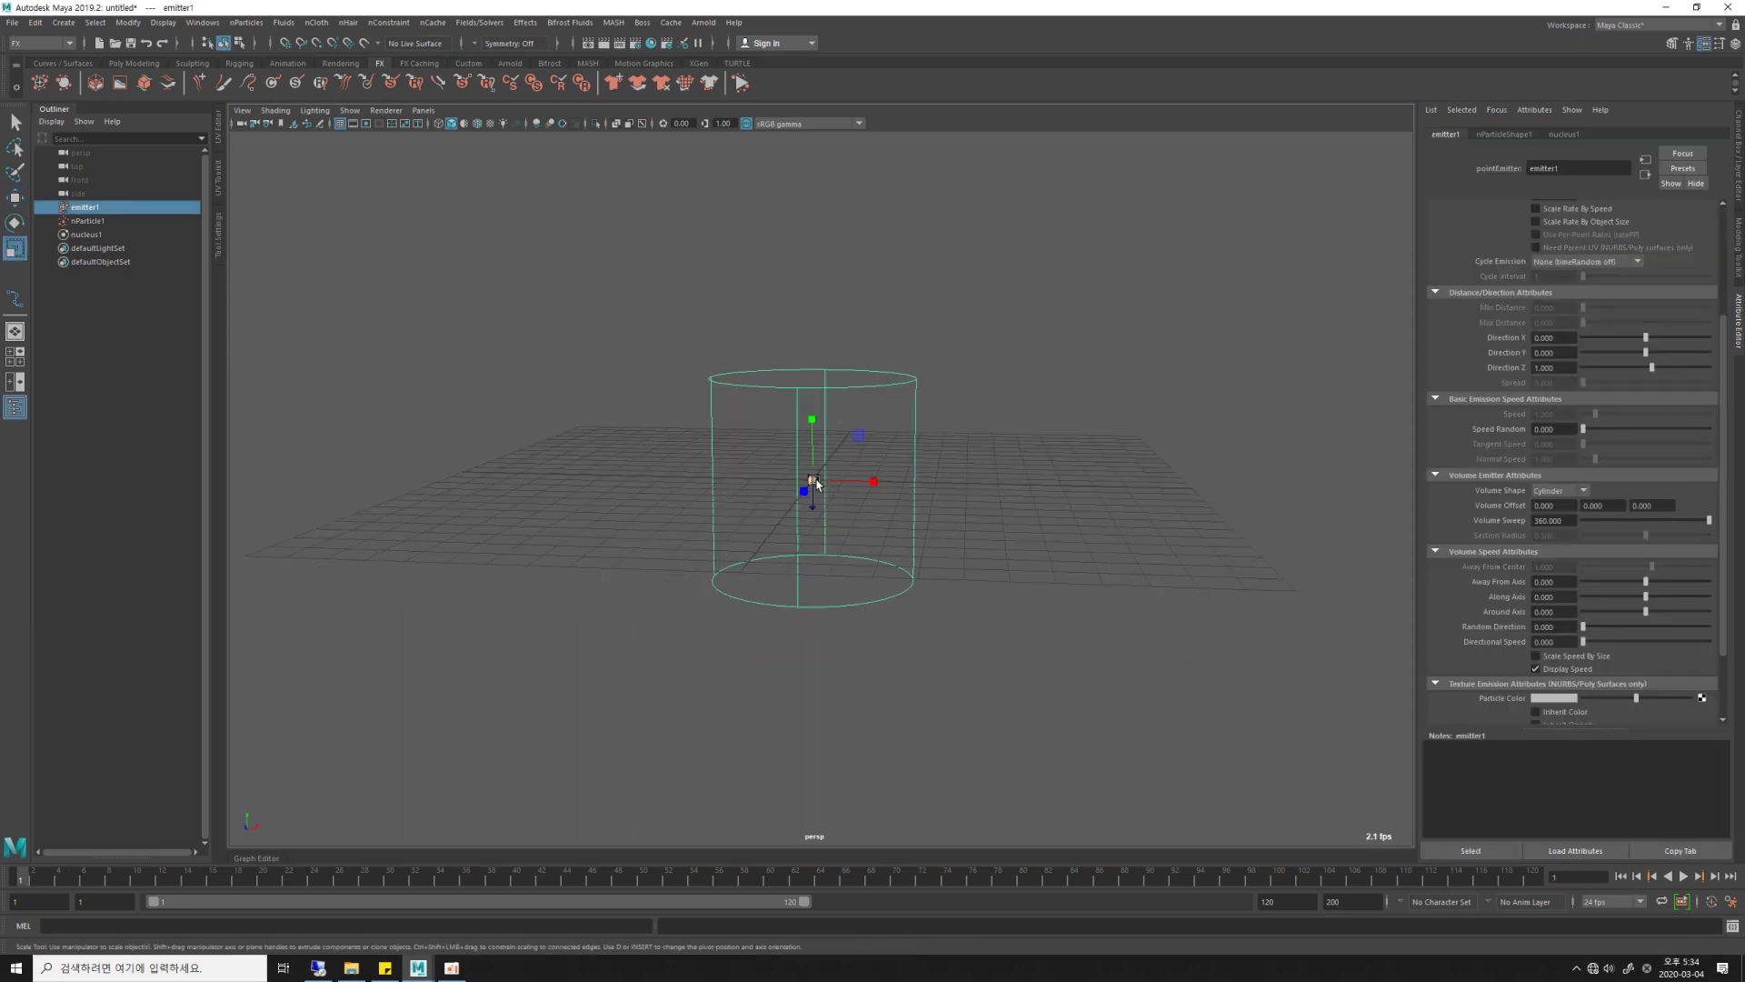
{"action": "mouse_move", "coordinate": [815, 483]}
{"action": "left_mouse_down"}
{"action": "mouse_move", "coordinate": [901, 490]}
{"action": "mouse_move", "coordinate": [717, 499]}
{"action": "mouse_move", "coordinate": [822, 315]}
{"action": "left_mouse_up"}
{"action": "key", "text": "w"}
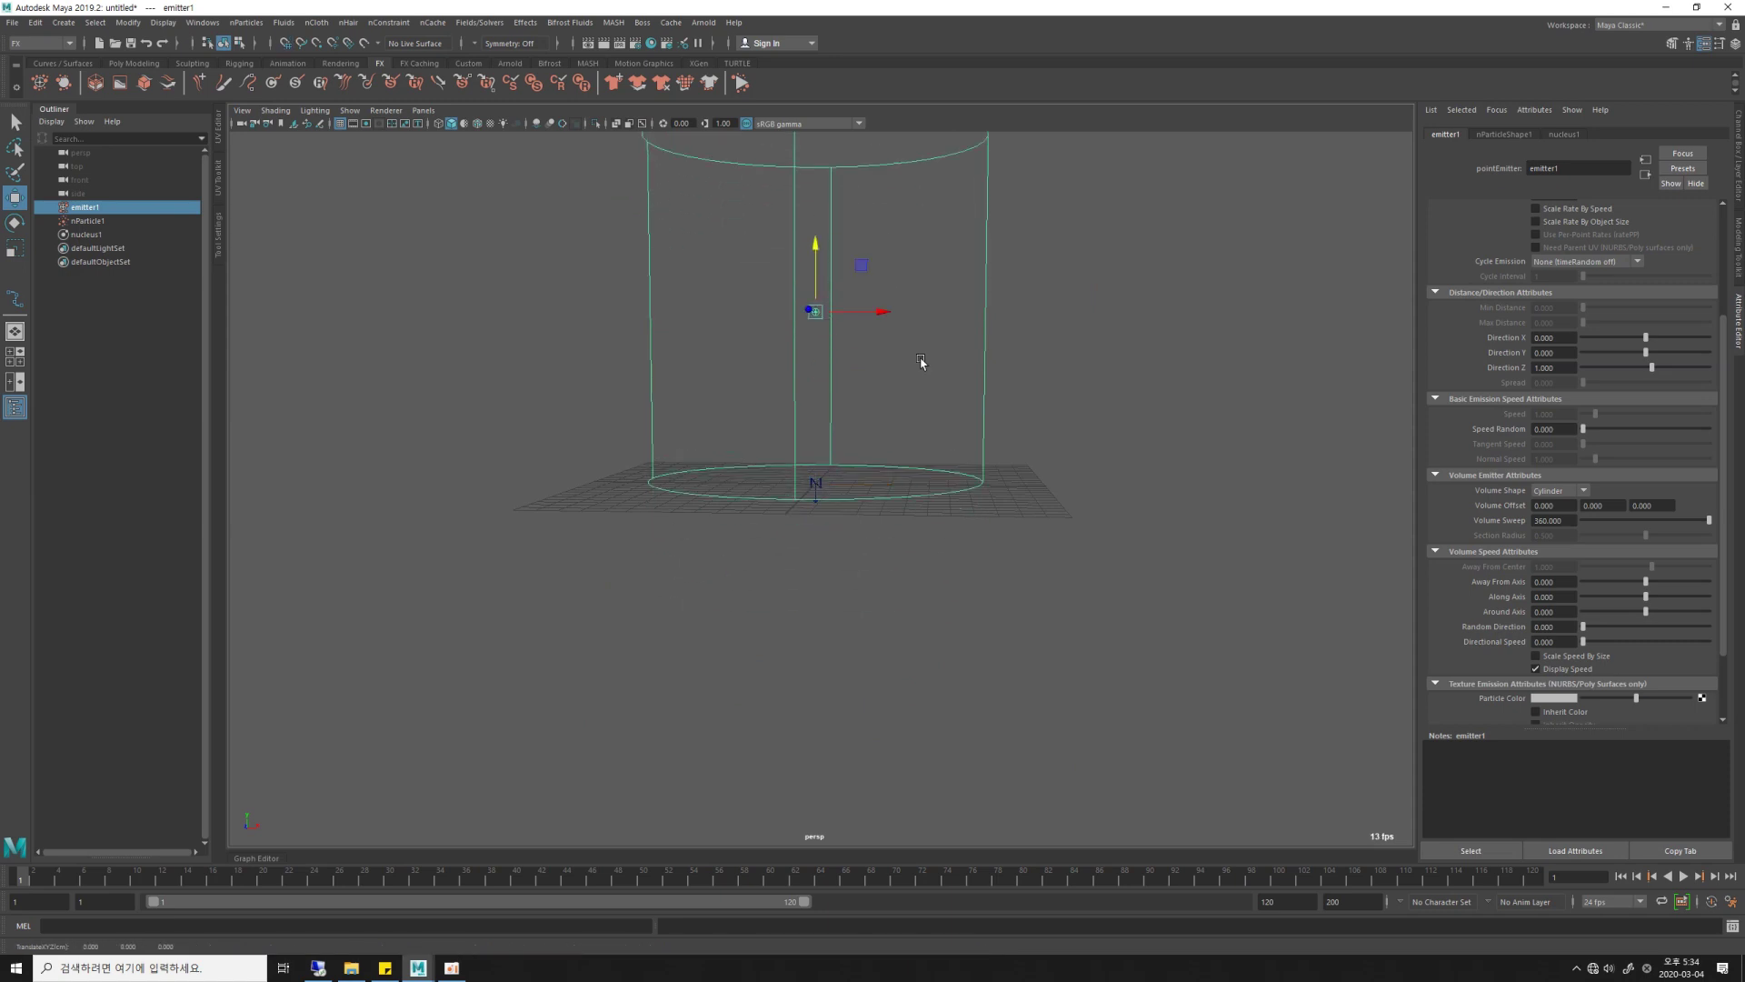
{"action": "left_click_drag", "start_coordinate": [920, 362], "coordinate": [935, 507], "text": "alt"}
{"action": "scroll", "coordinate": [997, 516], "scroll_direction": "up", "scroll_amount": 3}
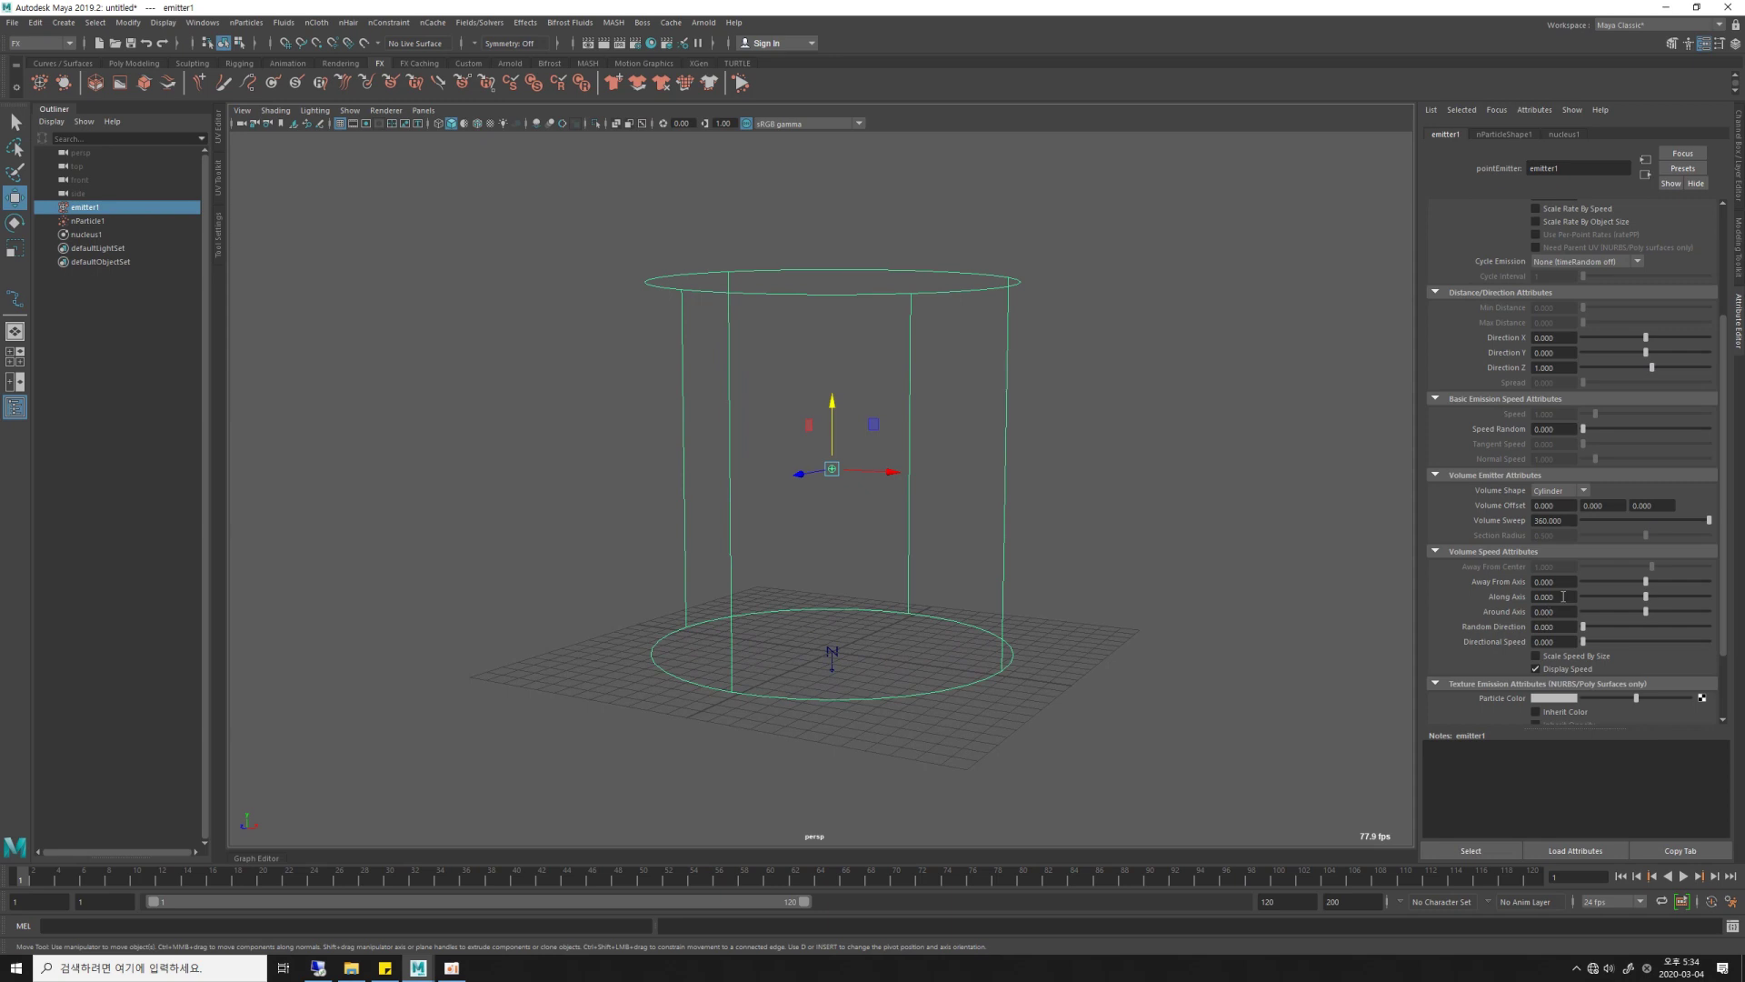
Set Along Axis speed to 2 and play to watch particles rise out of the cylinder.
{"action": "type", "text": "2"}
{"action": "key", "text": "Return"}
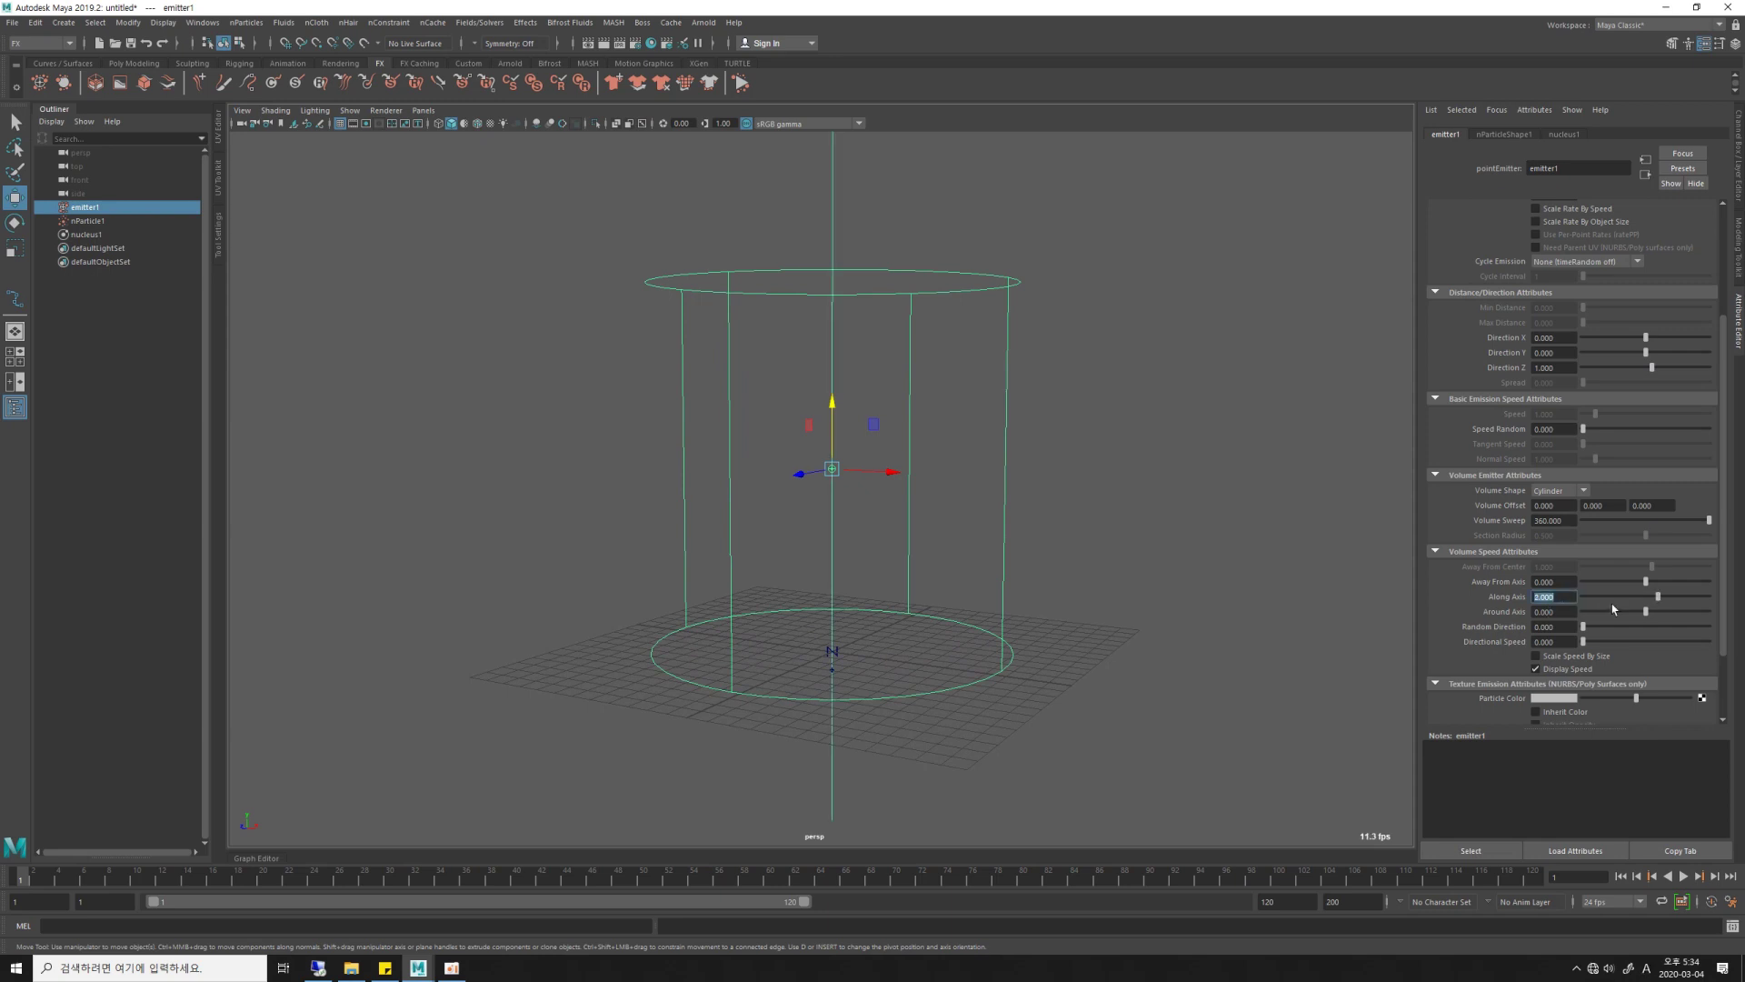
{"action": "left_click", "coordinate": [1684, 876]}
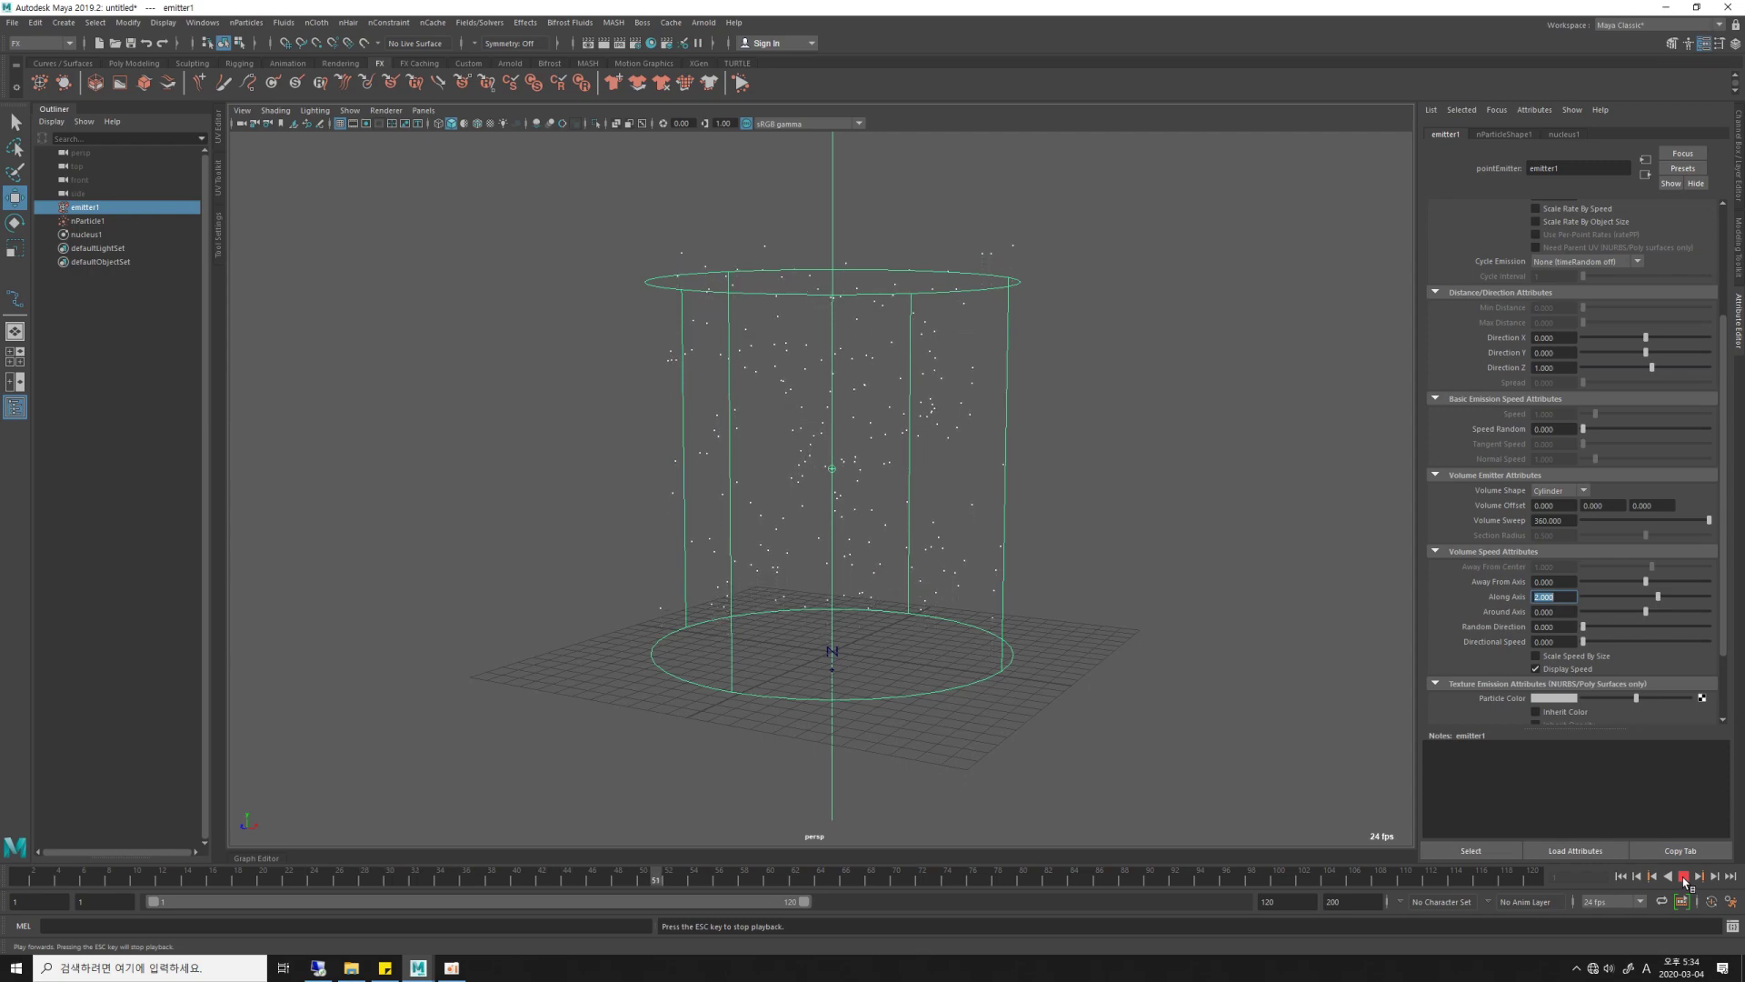
{"action": "key", "text": "Escape"}
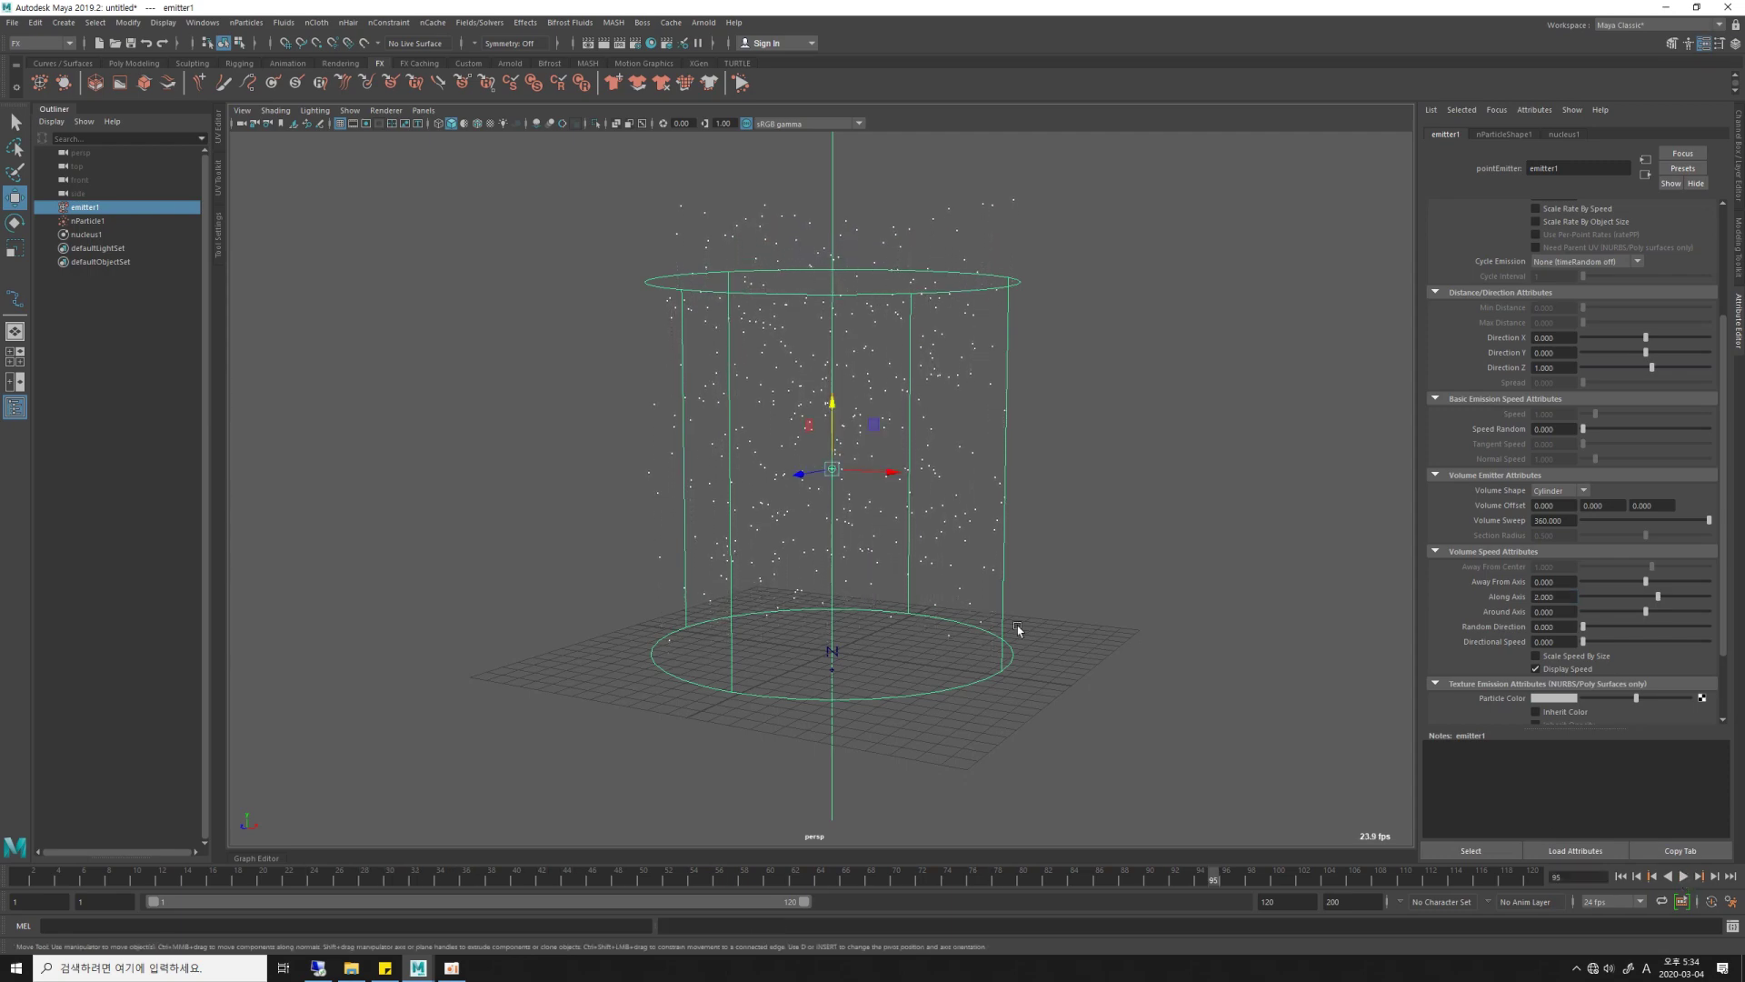
{"action": "mouse_move", "coordinate": [1018, 629]}
{"action": "left_mouse_down", "text": "alt"}
{"action": "mouse_move", "coordinate": [1099, 604]}
{"action": "mouse_move", "coordinate": [1068, 604]}
{"action": "mouse_move", "coordinate": [1127, 611]}
{"action": "left_mouse_up", "text": "alt"}
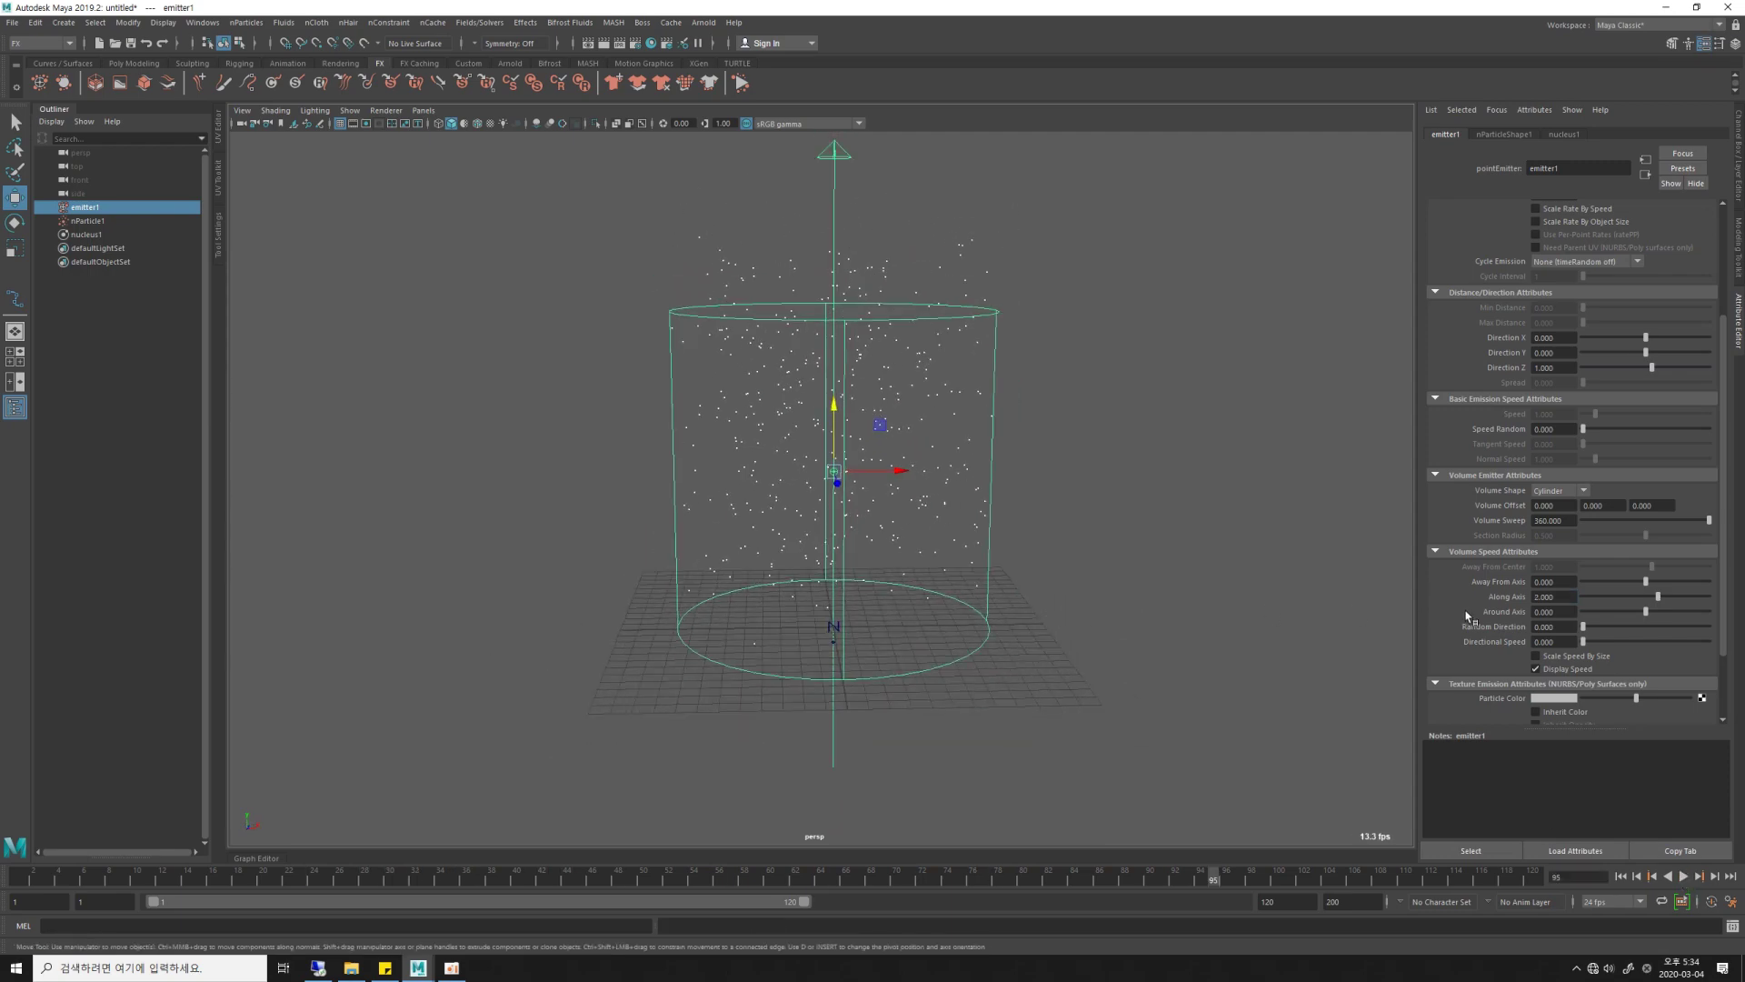
Replay the simulation from frame 1, watching the emitter from a low side angle.
{"action": "left_click", "coordinate": [1569, 613]}
{"action": "type", "text": "1.000"}
{"action": "mouse_move", "coordinate": [976, 596]}
{"action": "left_mouse_down", "text": "alt"}
{"action": "mouse_move", "coordinate": [885, 603]}
{"action": "mouse_move", "coordinate": [1078, 682]}
{"action": "left_mouse_up", "text": "alt"}
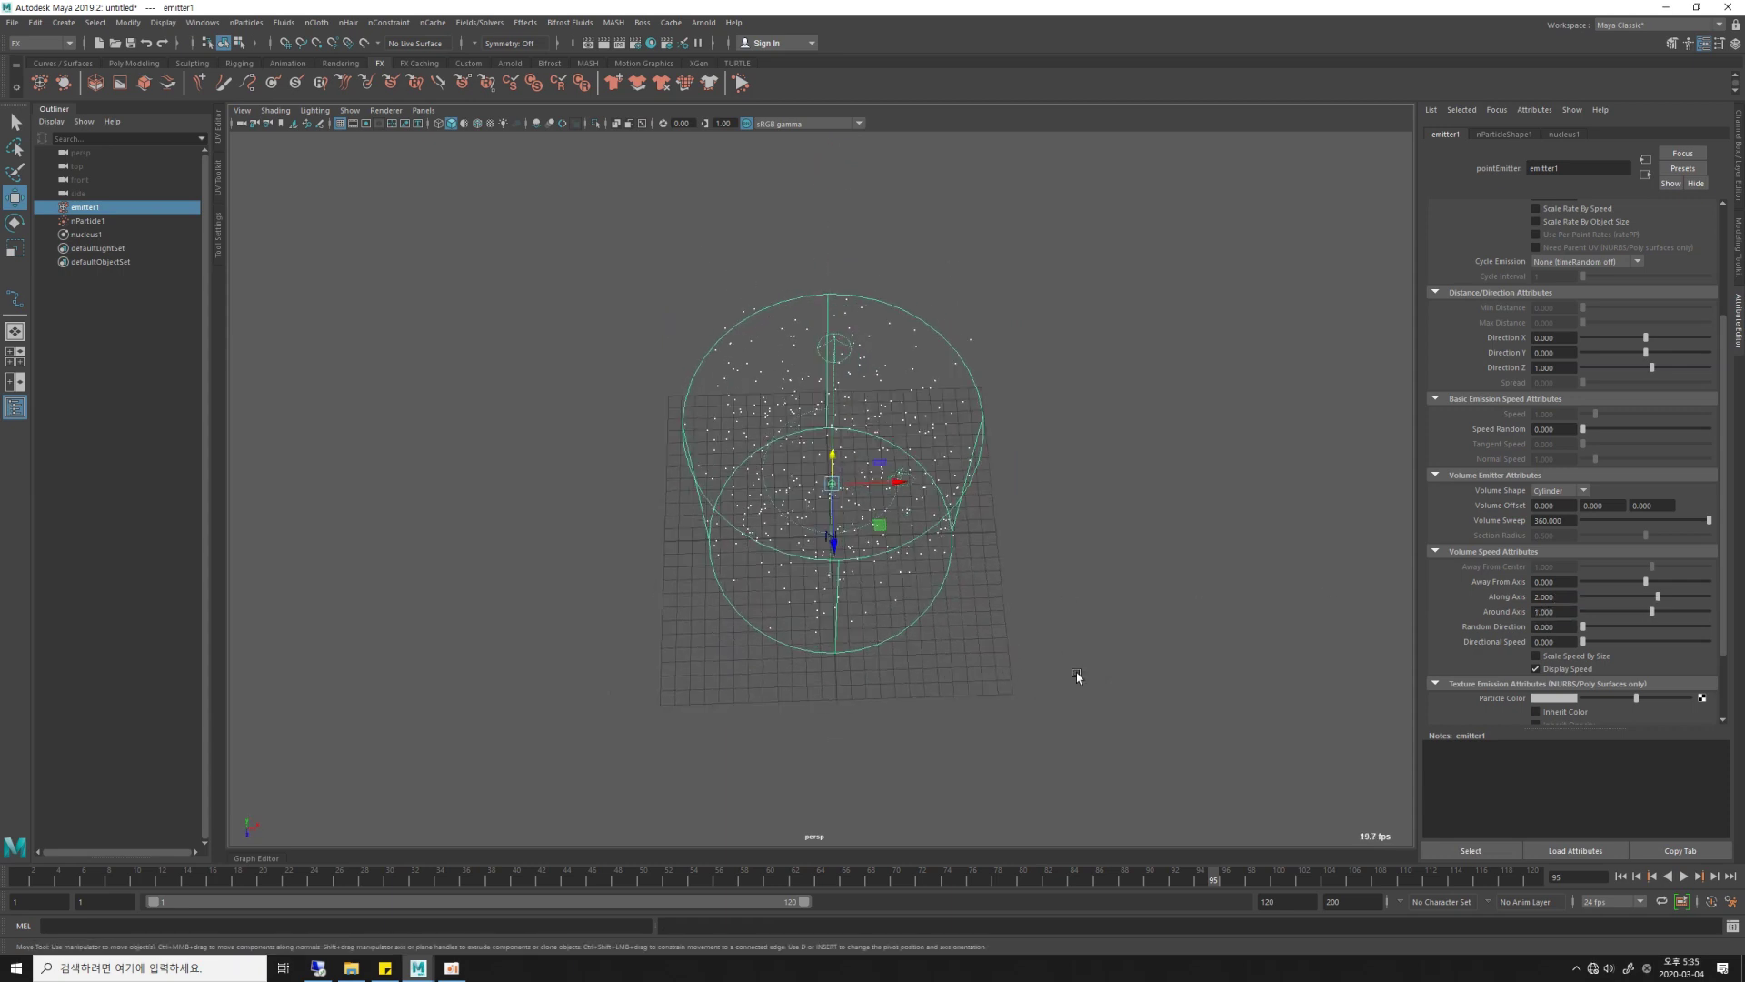
{"action": "left_click", "coordinate": [1621, 877]}
{"action": "left_click", "coordinate": [1688, 878]}
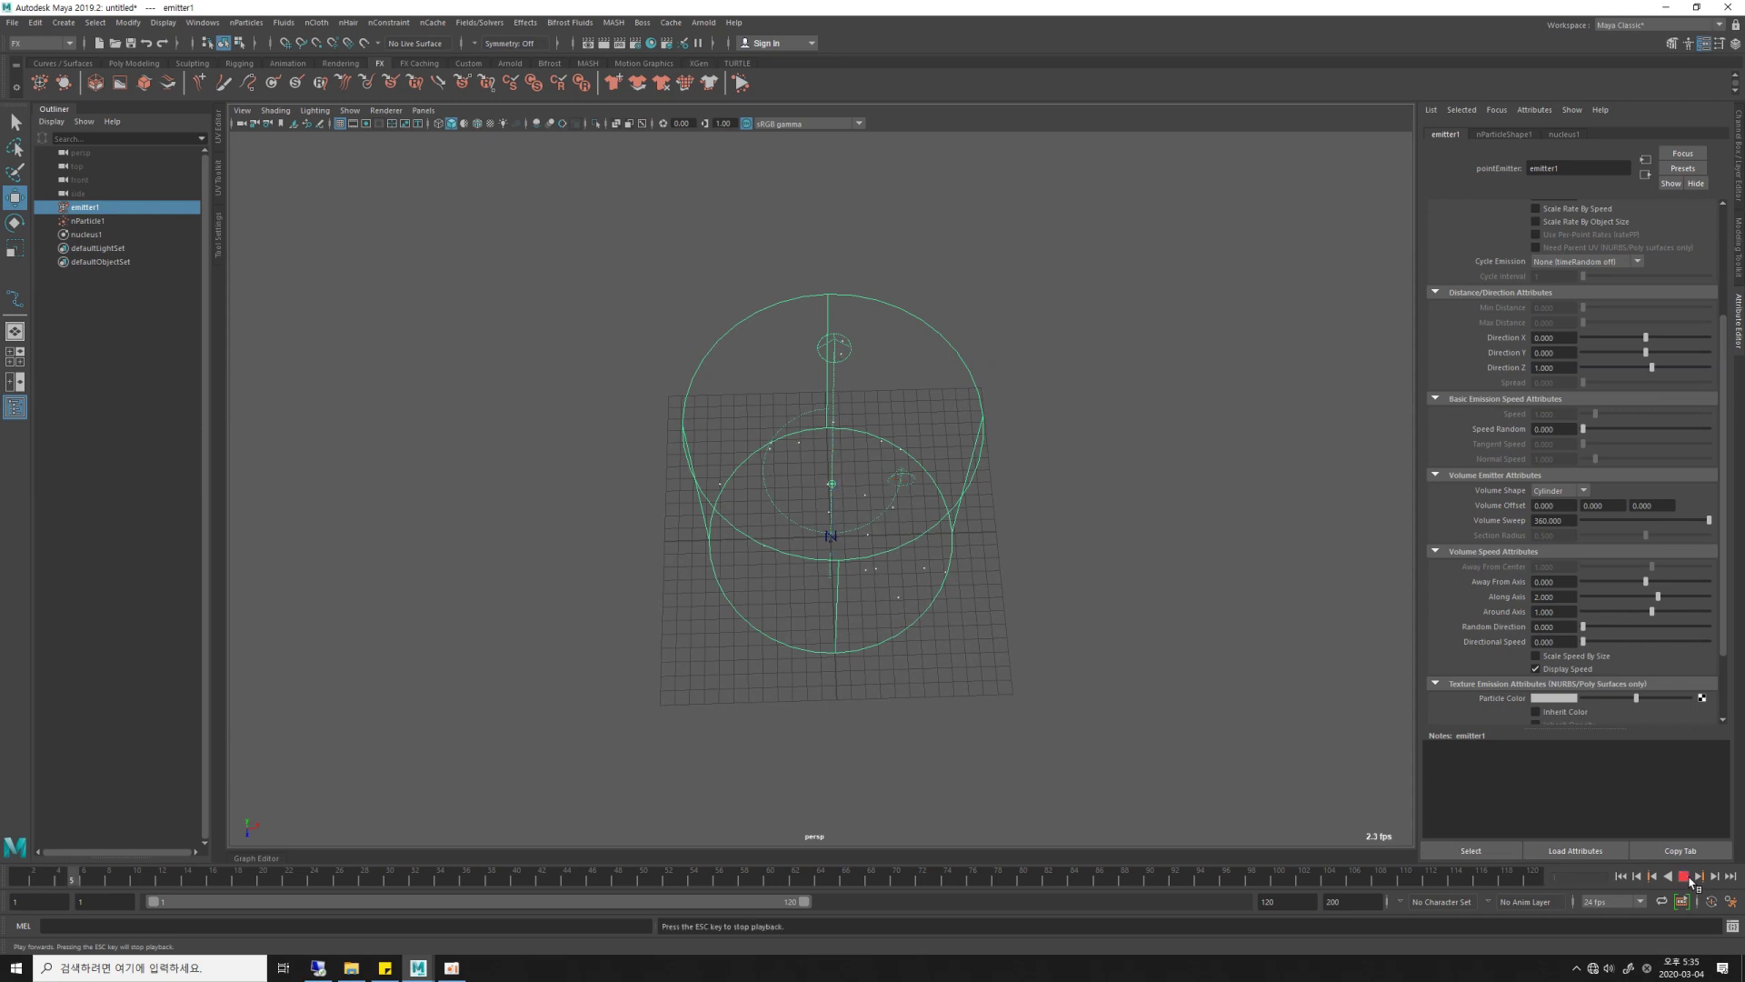
{"action": "mouse_move", "coordinate": [1084, 631]}
{"action": "left_mouse_down", "text": "alt"}
{"action": "mouse_move", "coordinate": [1142, 571]}
{"action": "mouse_move", "coordinate": [954, 585]}
{"action": "left_mouse_up", "text": "alt"}
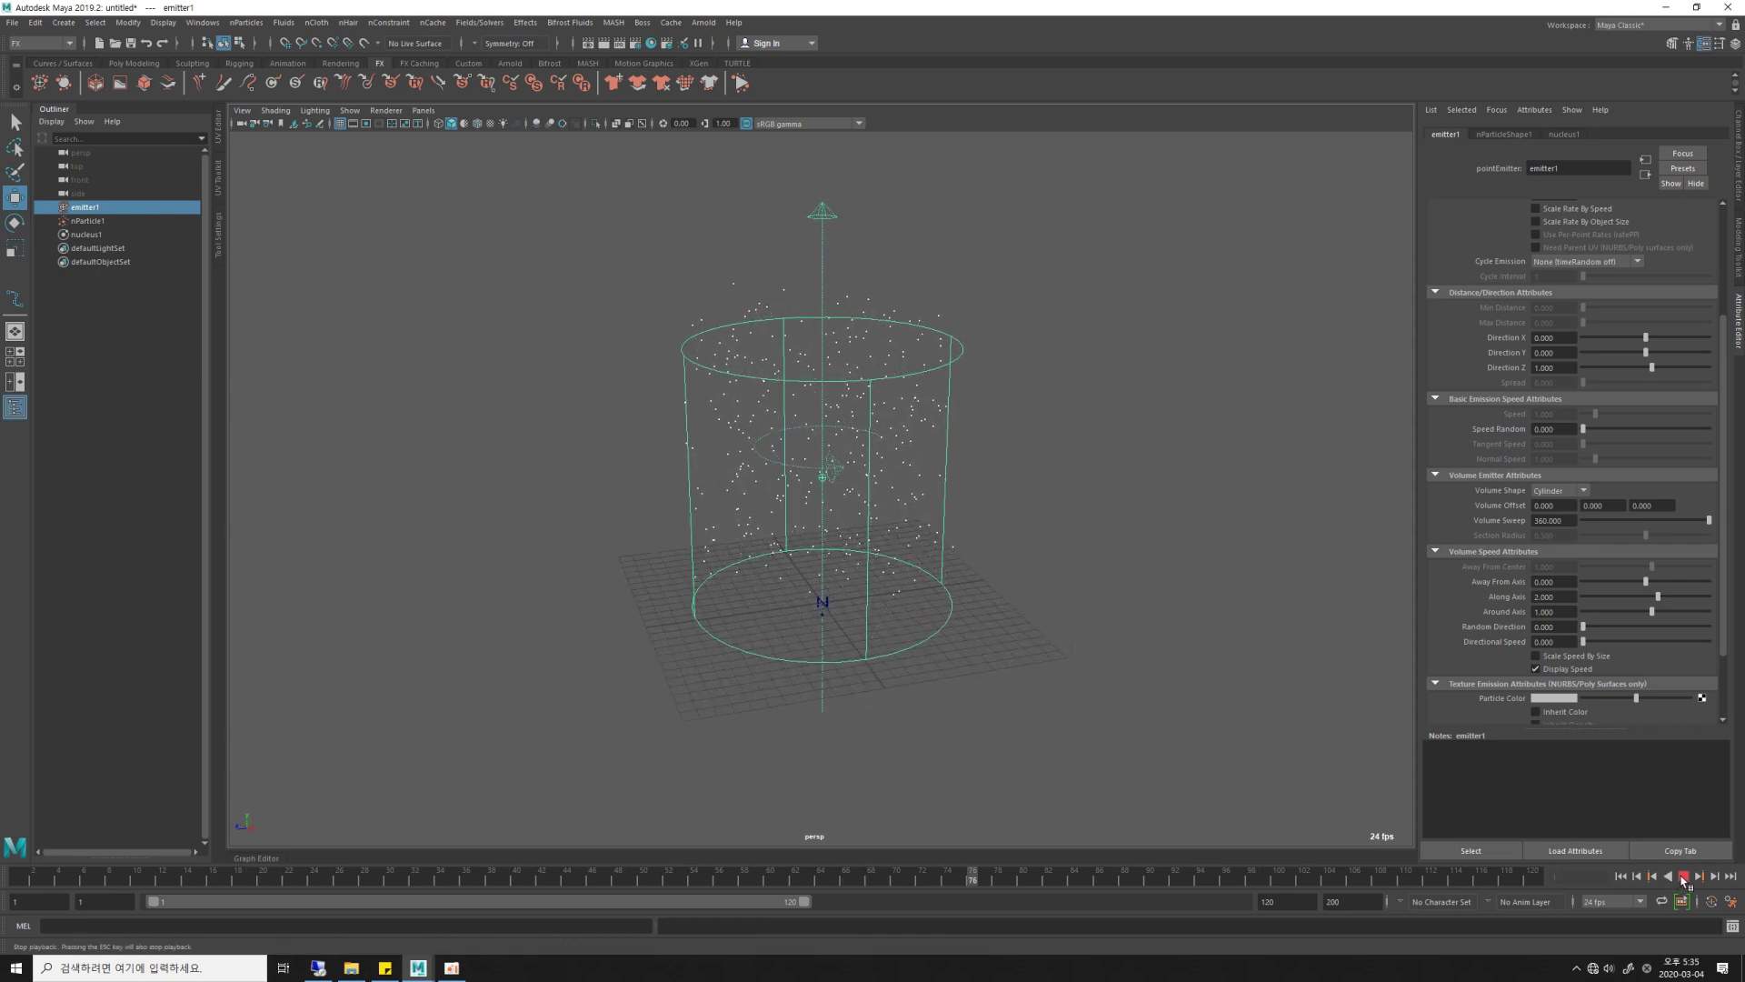
{"action": "key", "text": "Escape"}
{"action": "mouse_move", "coordinate": [1182, 677]}
{"action": "left_mouse_down", "text": "alt"}
{"action": "mouse_move", "coordinate": [1188, 706]}
{"action": "mouse_move", "coordinate": [1168, 672]}
{"action": "left_mouse_up", "text": "alt"}
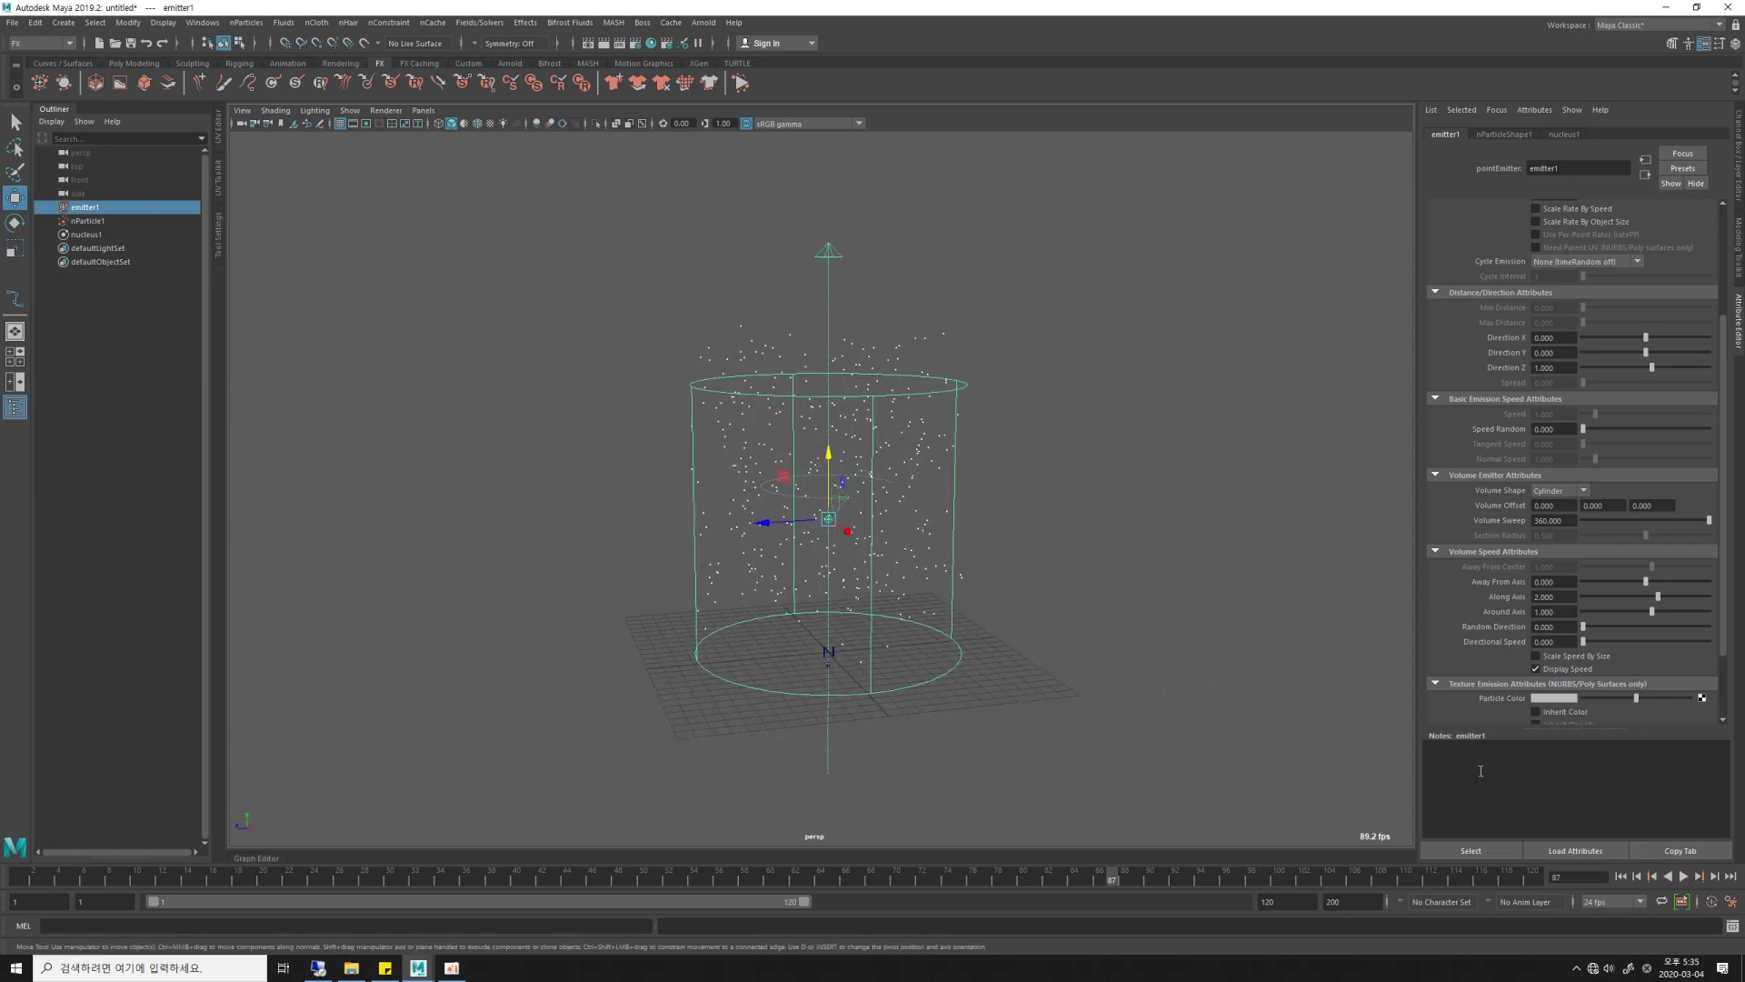
Set the playback end time to 250 and the emitter's Away From Axis speed to 1.
{"action": "double_click", "coordinate": [1292, 906]}
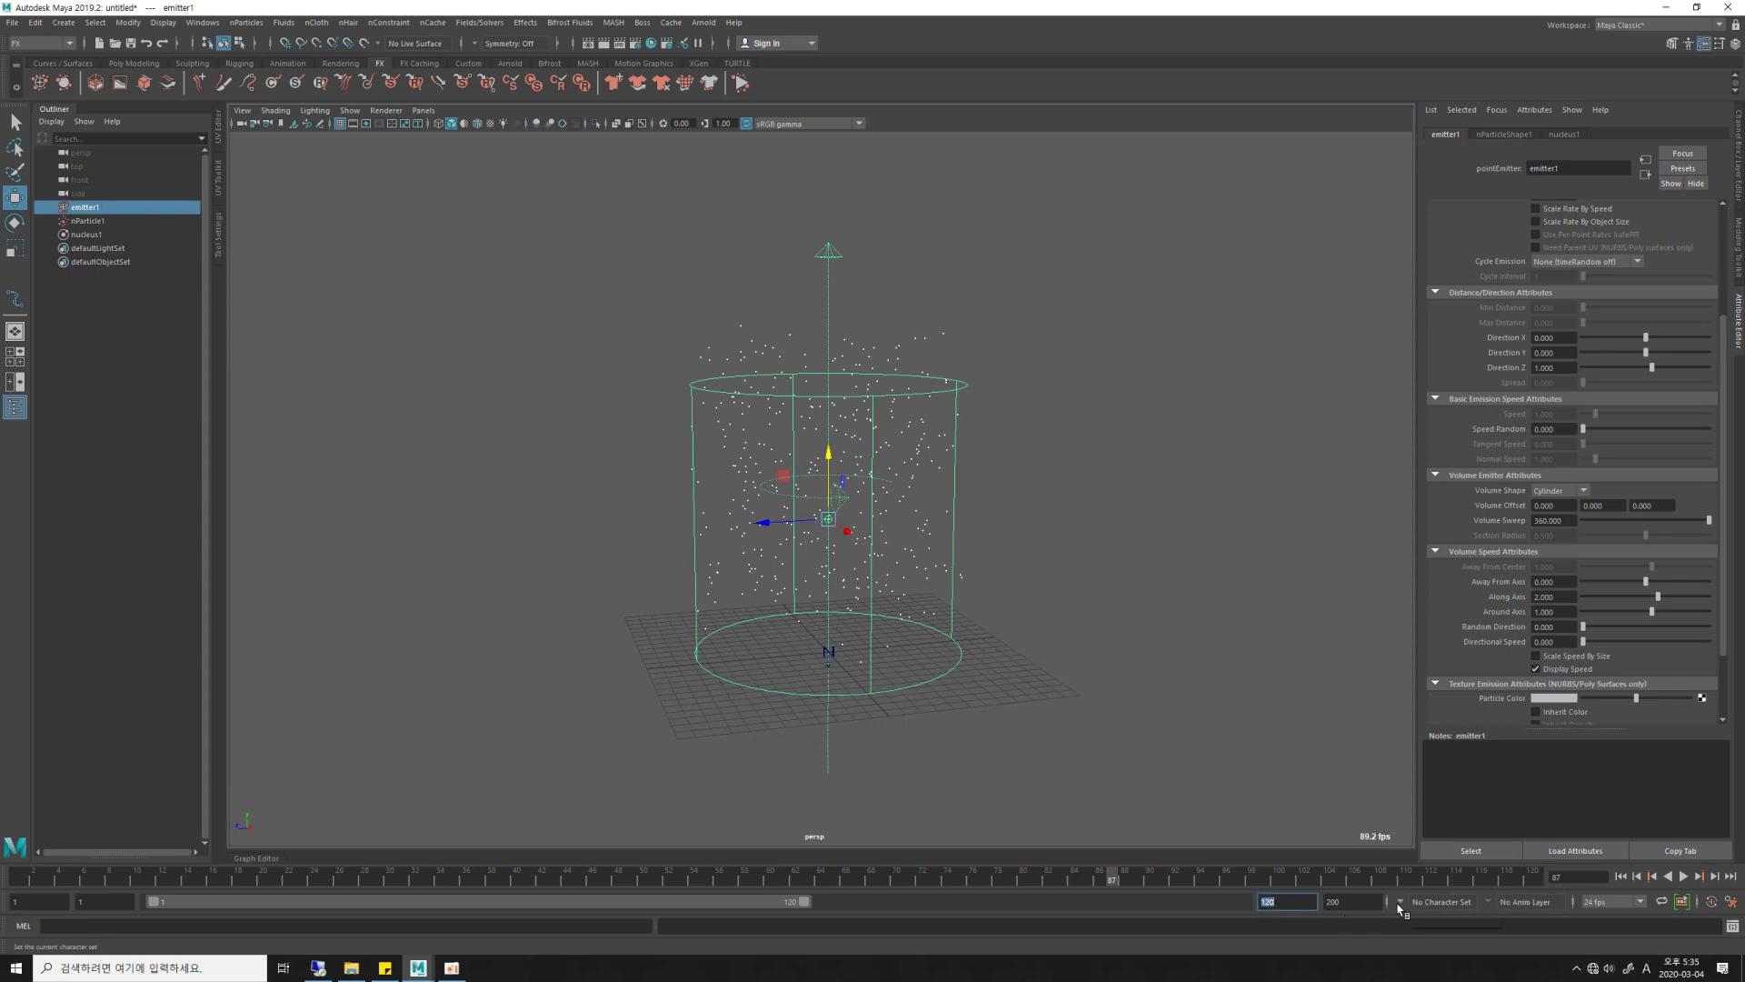
{"action": "type", "text": "2"}
{"action": "key", "text": "Return"}
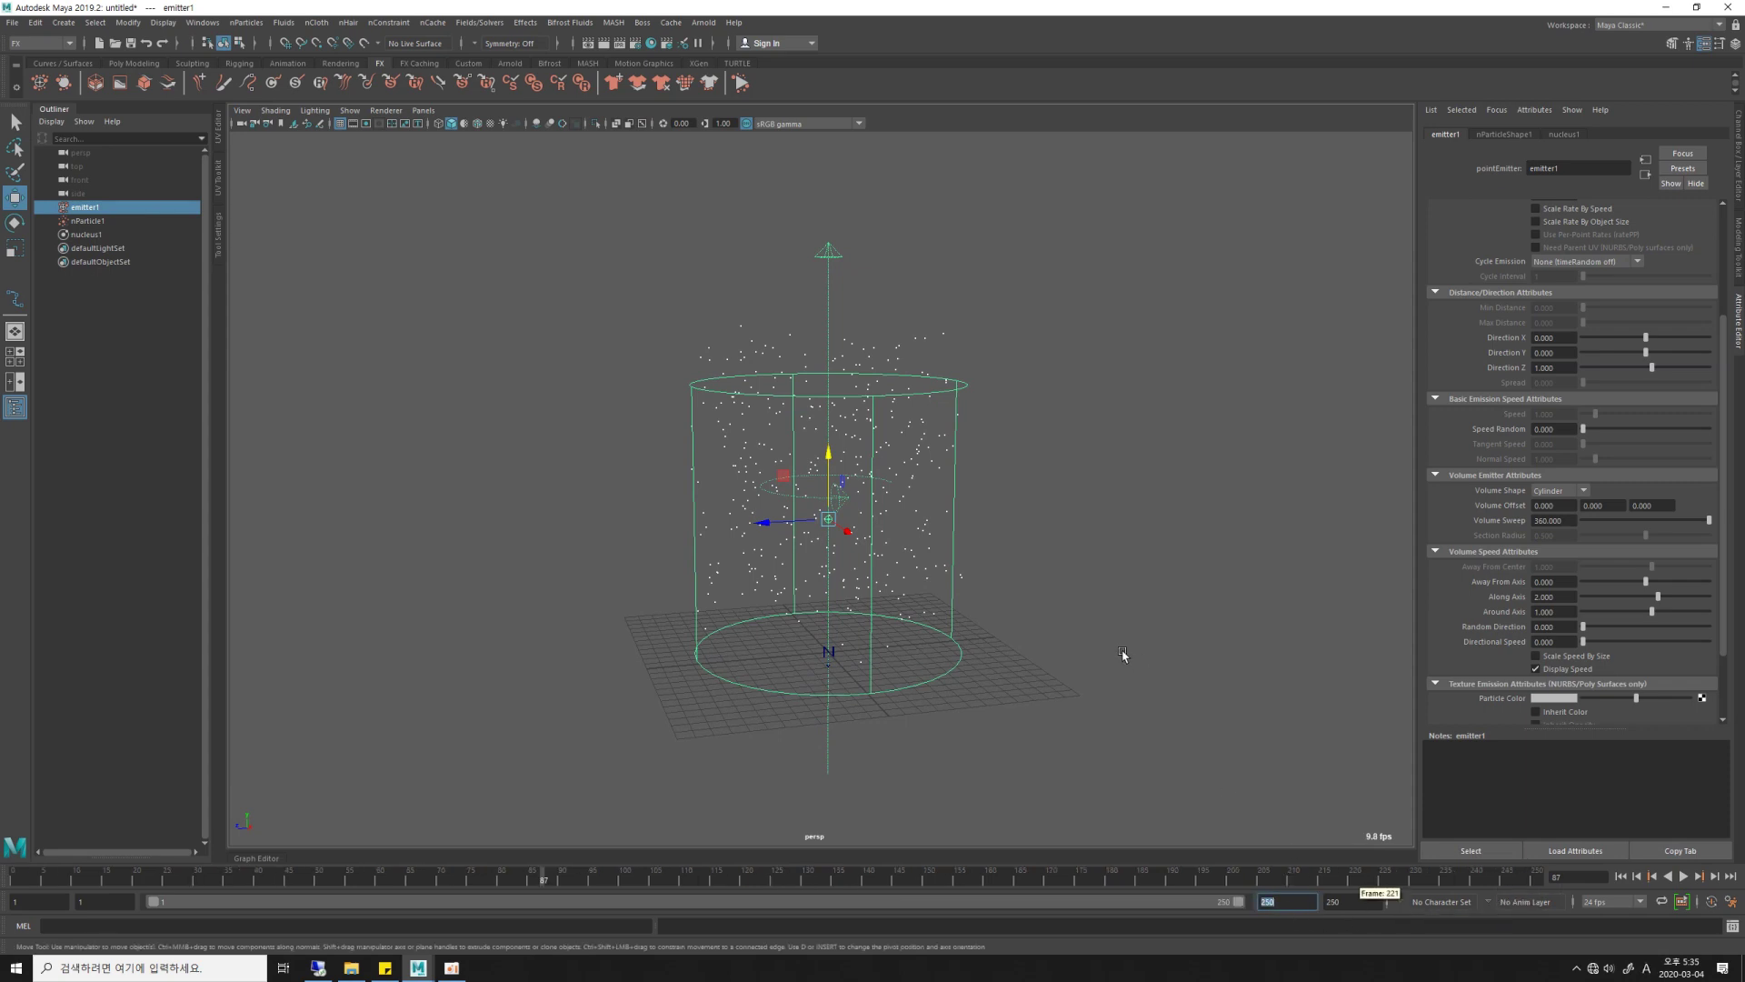
{"action": "scroll", "coordinate": [1127, 652], "scroll_direction": "up", "scroll_amount": 3}
{"action": "left_click_drag", "start_coordinate": [1132, 651], "coordinate": [1148, 649], "text": "alt"}
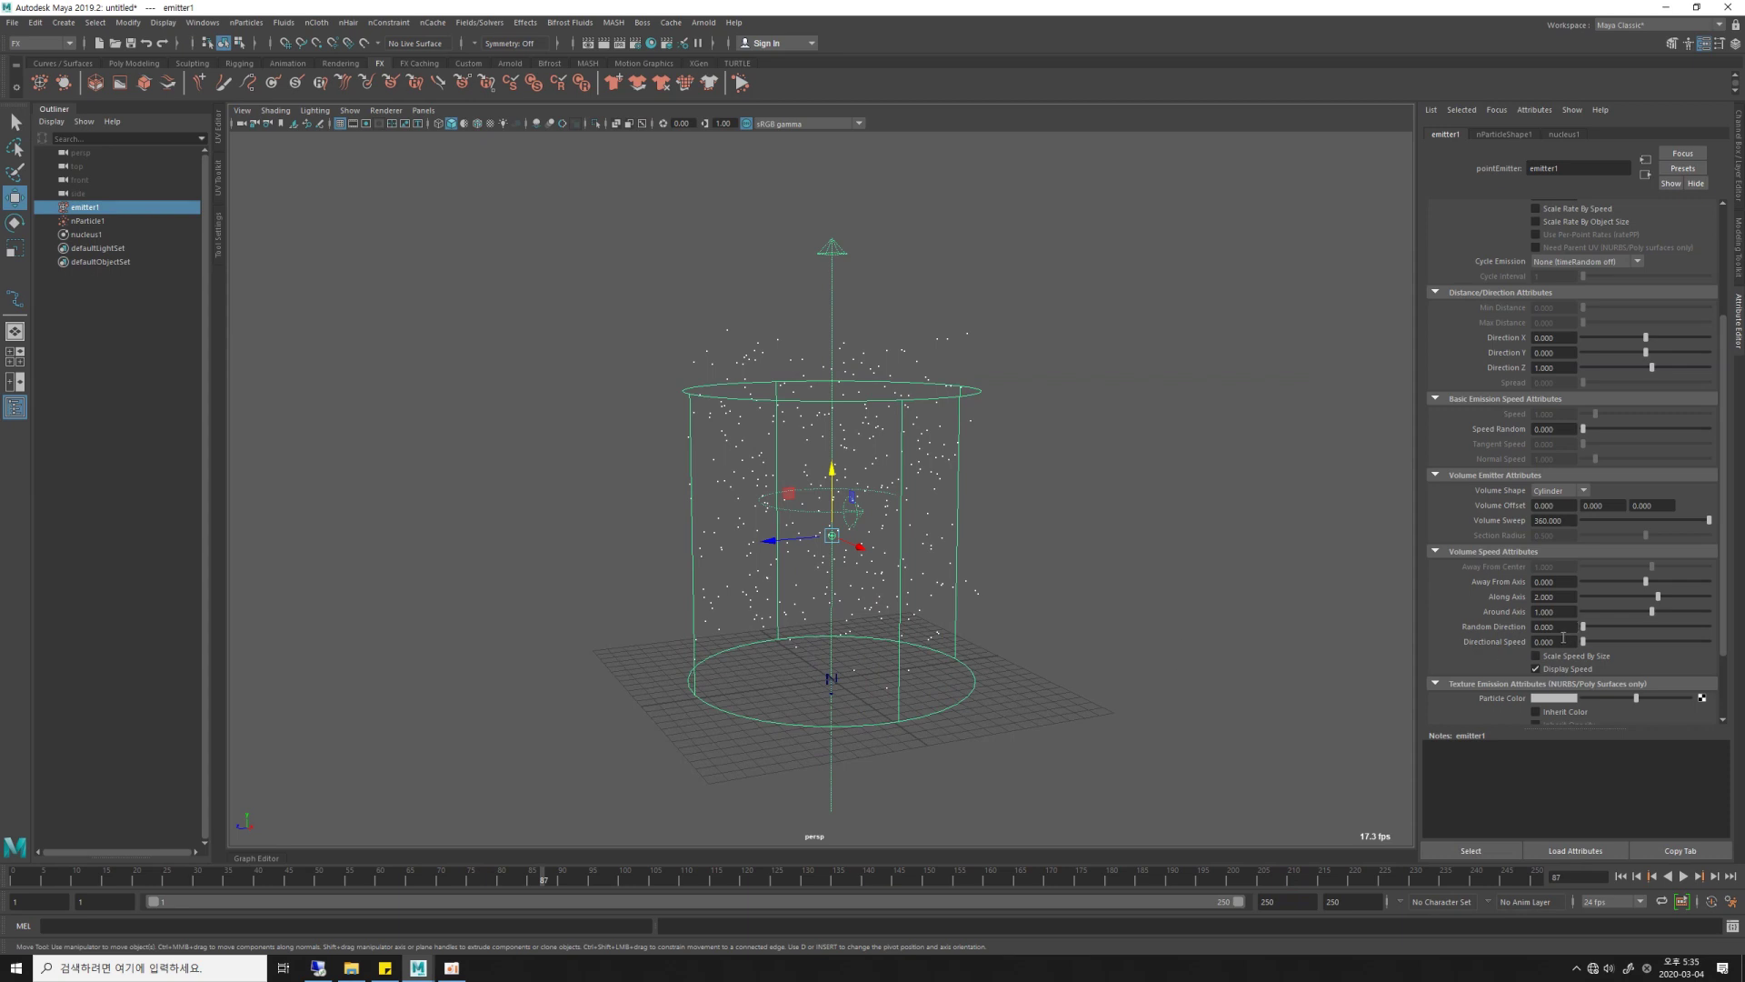
{"action": "left_click", "coordinate": [1570, 583]}
{"action": "type", "text": "1.000"}
Play the simulation from frame 1 and orbit around the emitter to inspect the spray.
{"action": "left_click", "coordinate": [1621, 876]}
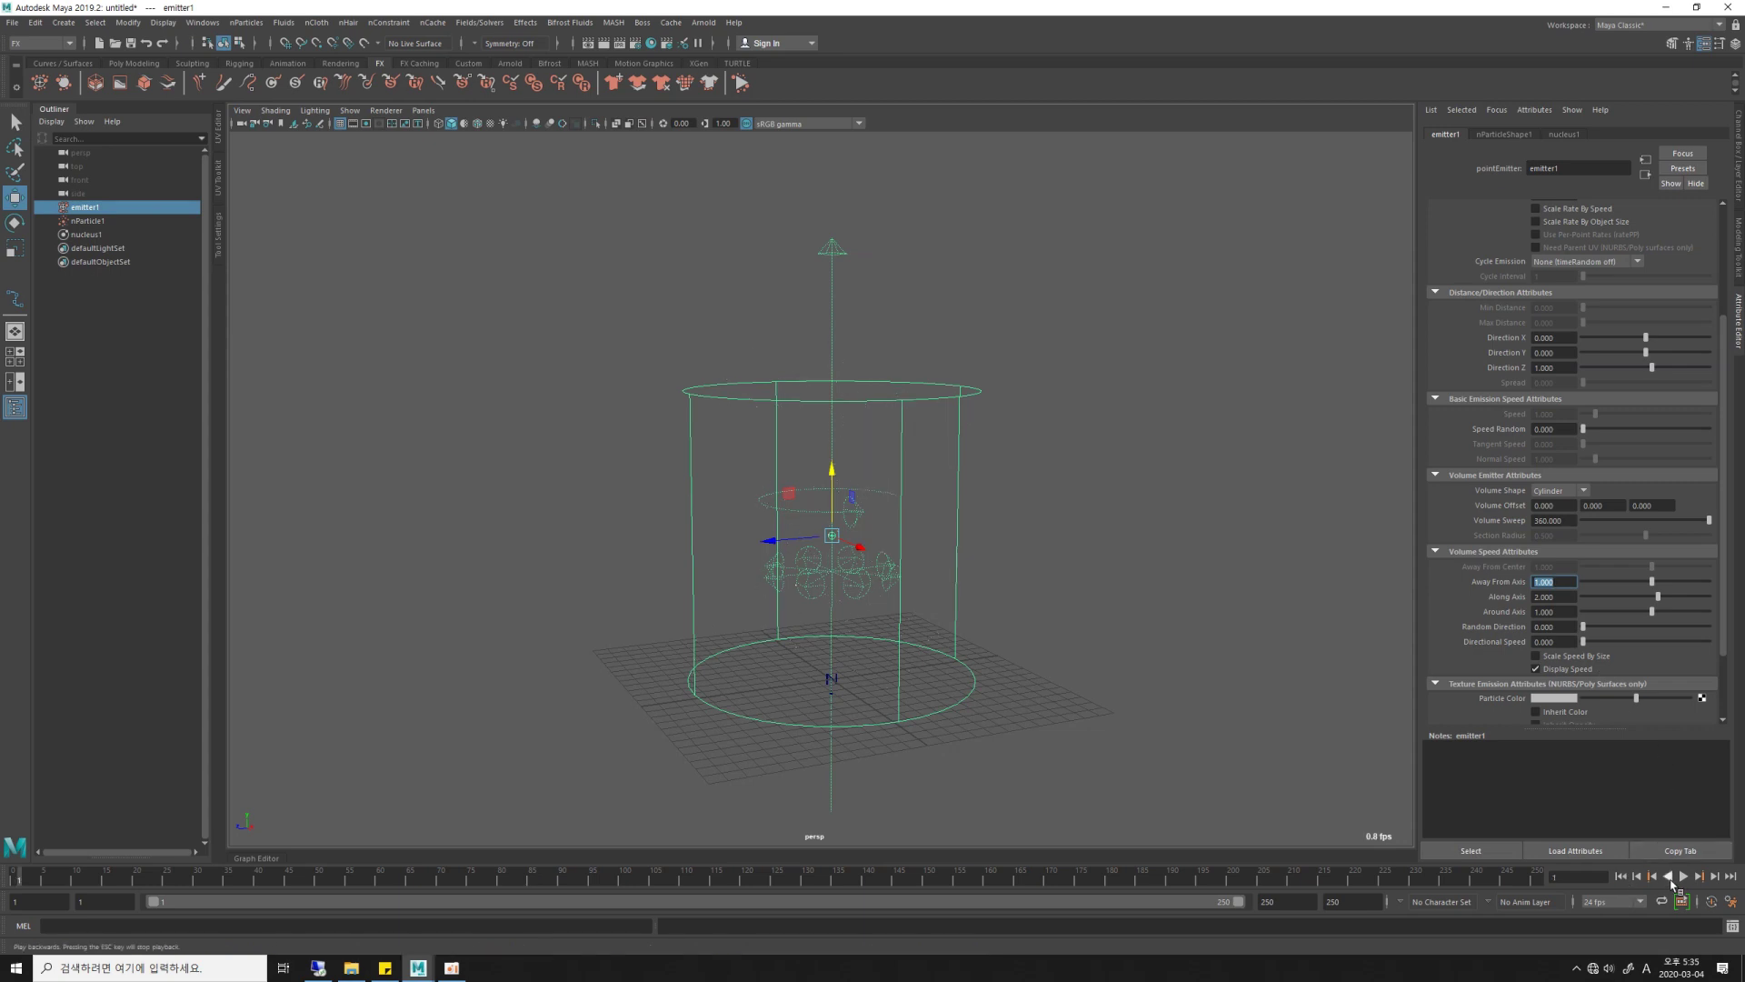
{"action": "left_click", "coordinate": [1683, 877]}
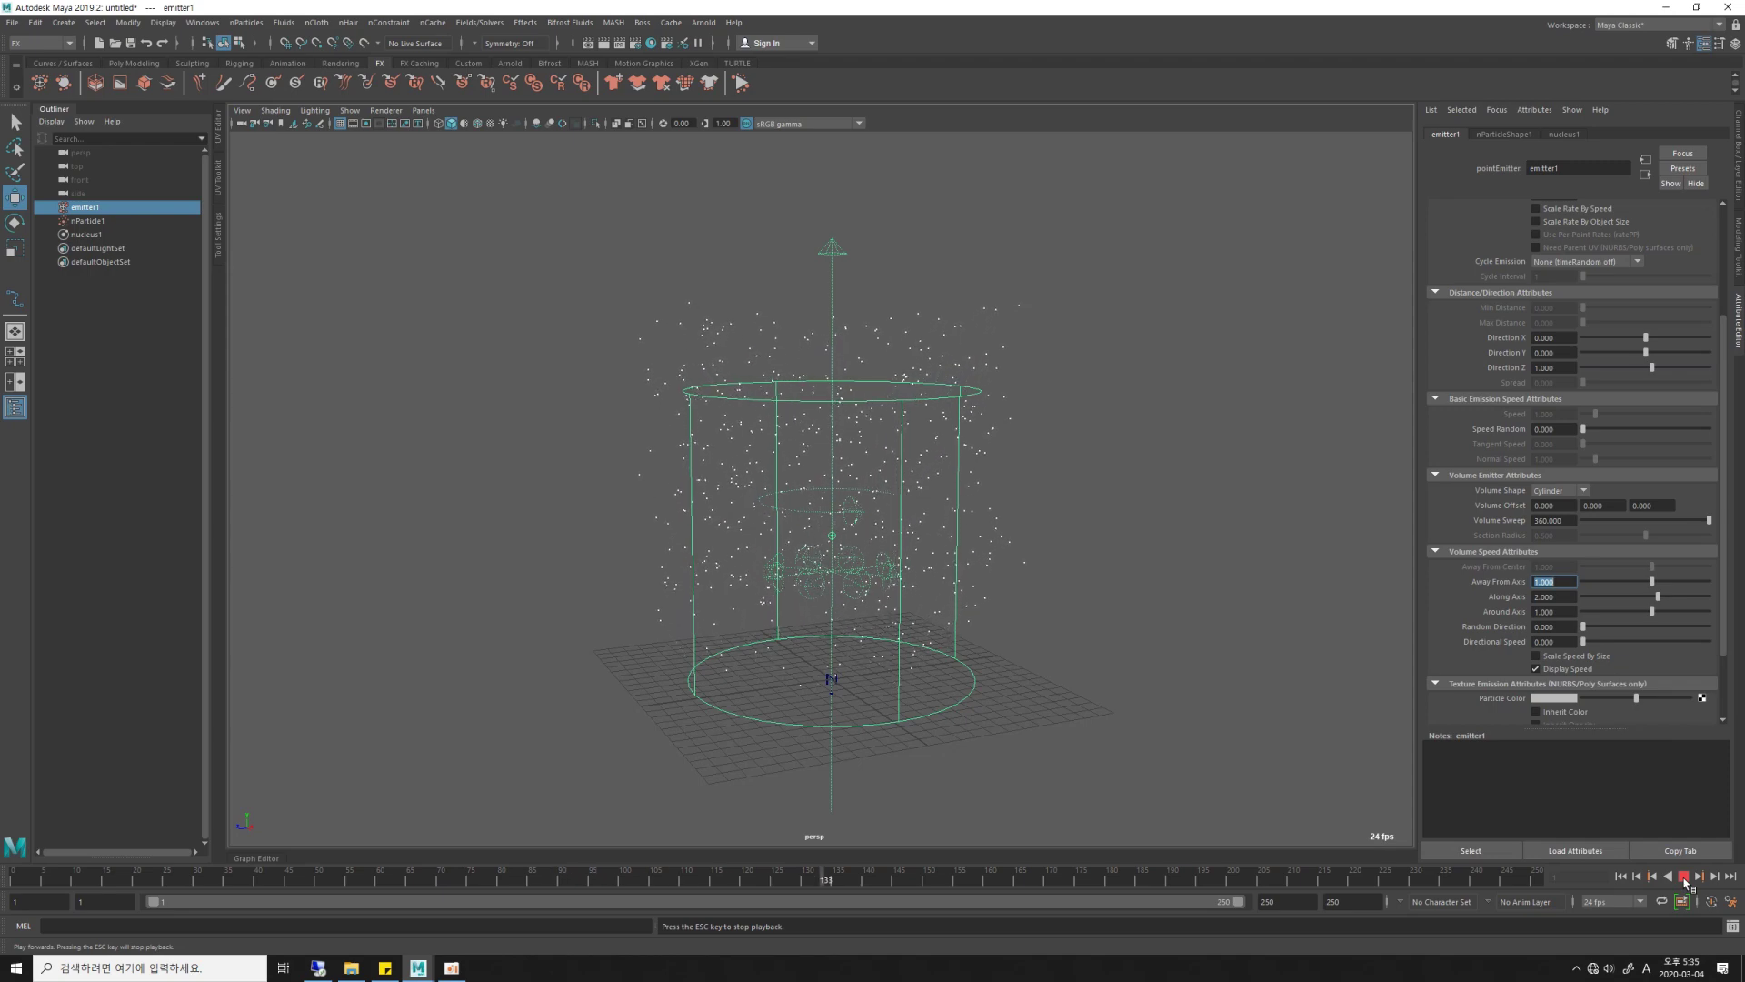
{"action": "key", "text": "Escape"}
{"action": "left_click_drag", "start_coordinate": [1081, 615], "coordinate": [928, 609], "text": "alt"}
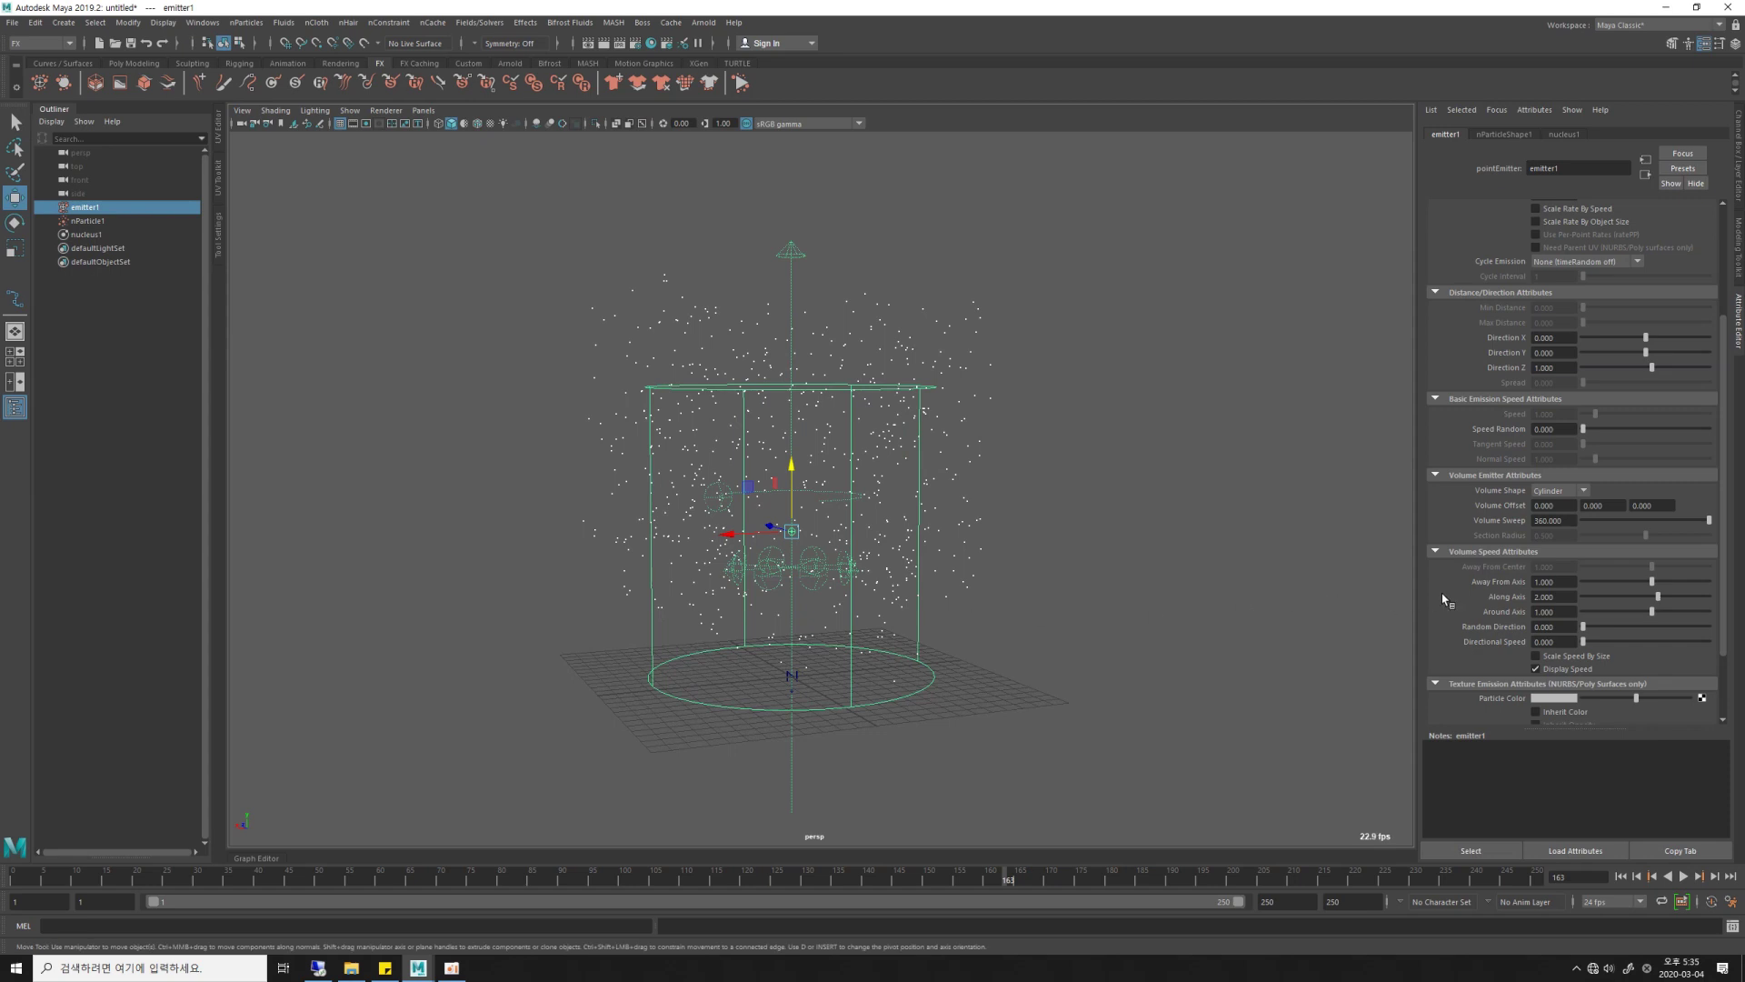
{"action": "mouse_move", "coordinate": [1159, 600]}
{"action": "left_mouse_down", "text": "alt"}
{"action": "mouse_move", "coordinate": [1103, 596]}
{"action": "mouse_move", "coordinate": [1137, 585]}
{"action": "left_mouse_up", "text": "alt"}
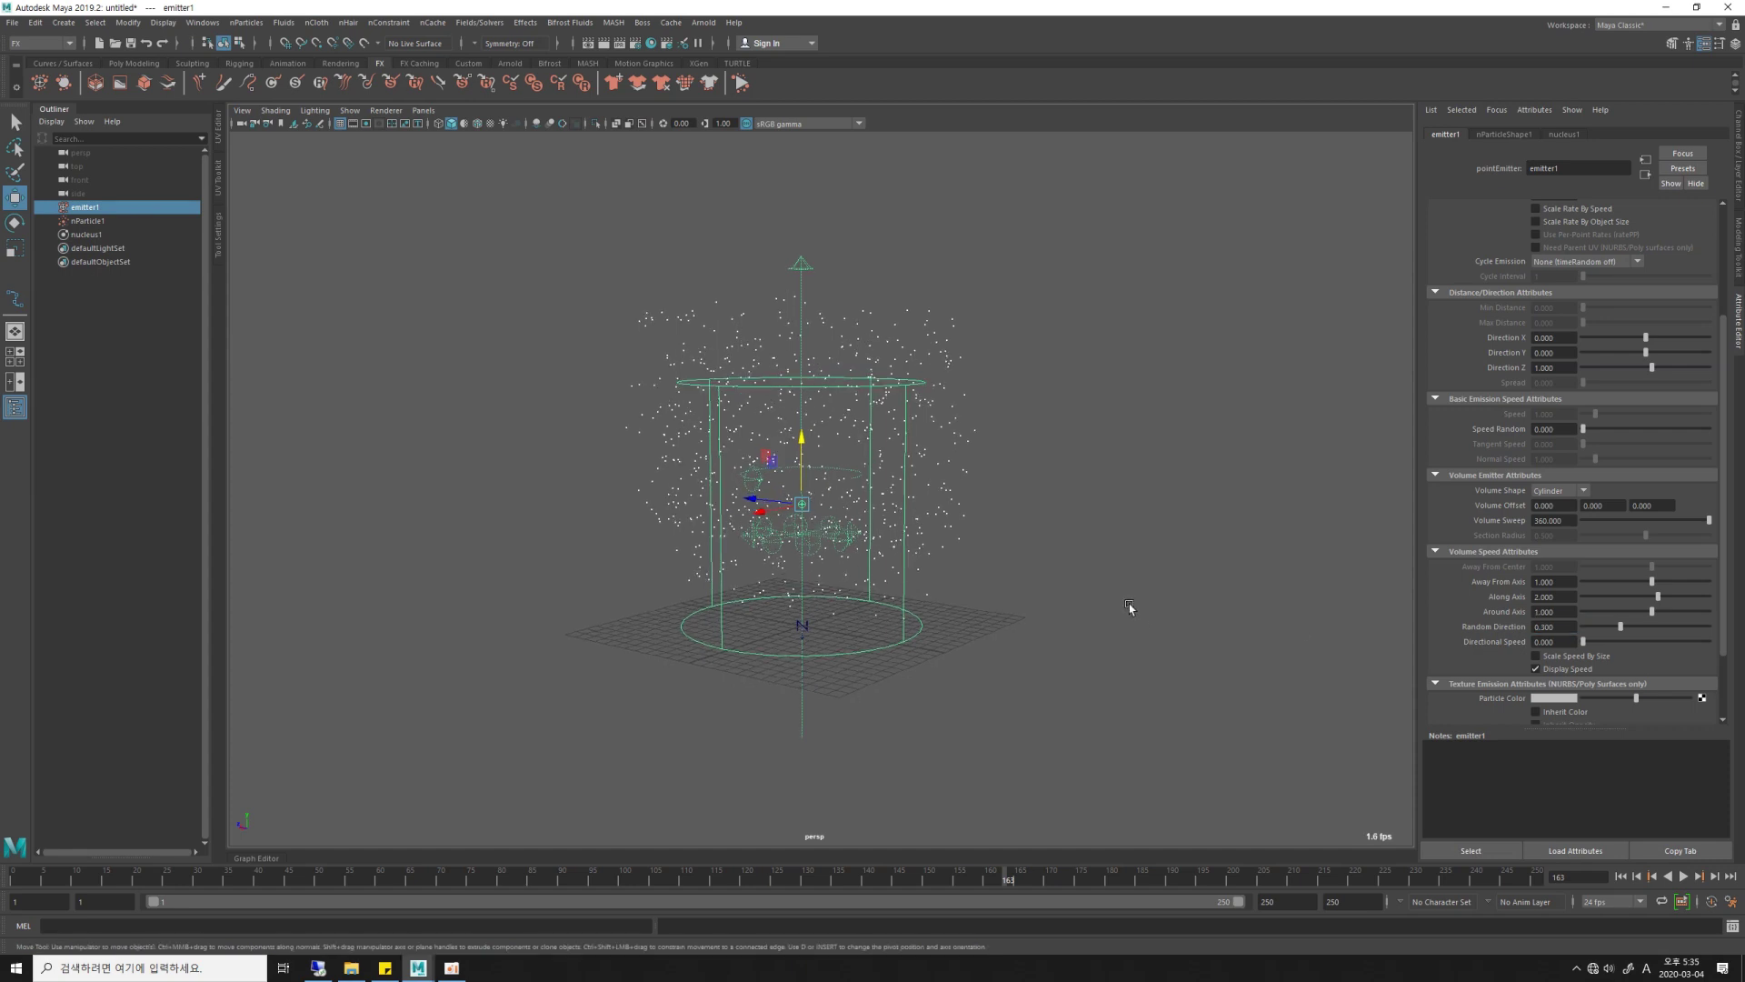
Replay the Random Direction 0.3 emission up to frame 149, then deselect the emitter.
{"action": "left_click", "coordinate": [1621, 875]}
{"action": "left_click", "coordinate": [1684, 876]}
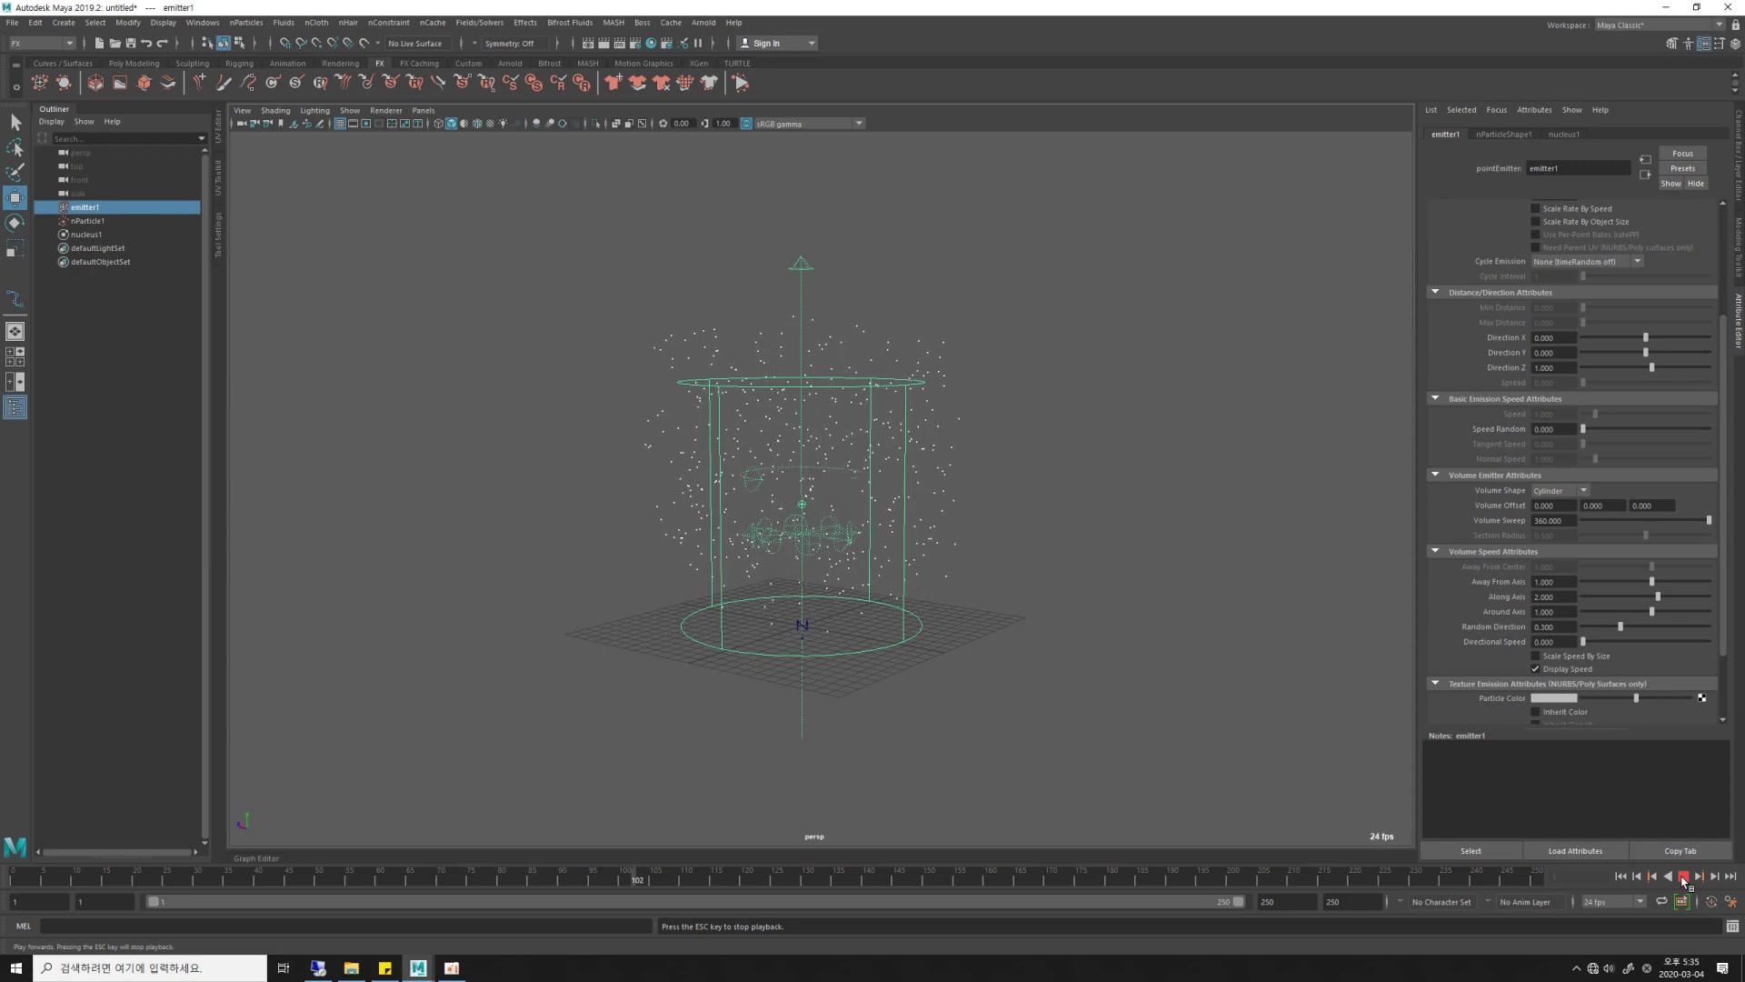
{"action": "left_click", "coordinate": [1683, 876]}
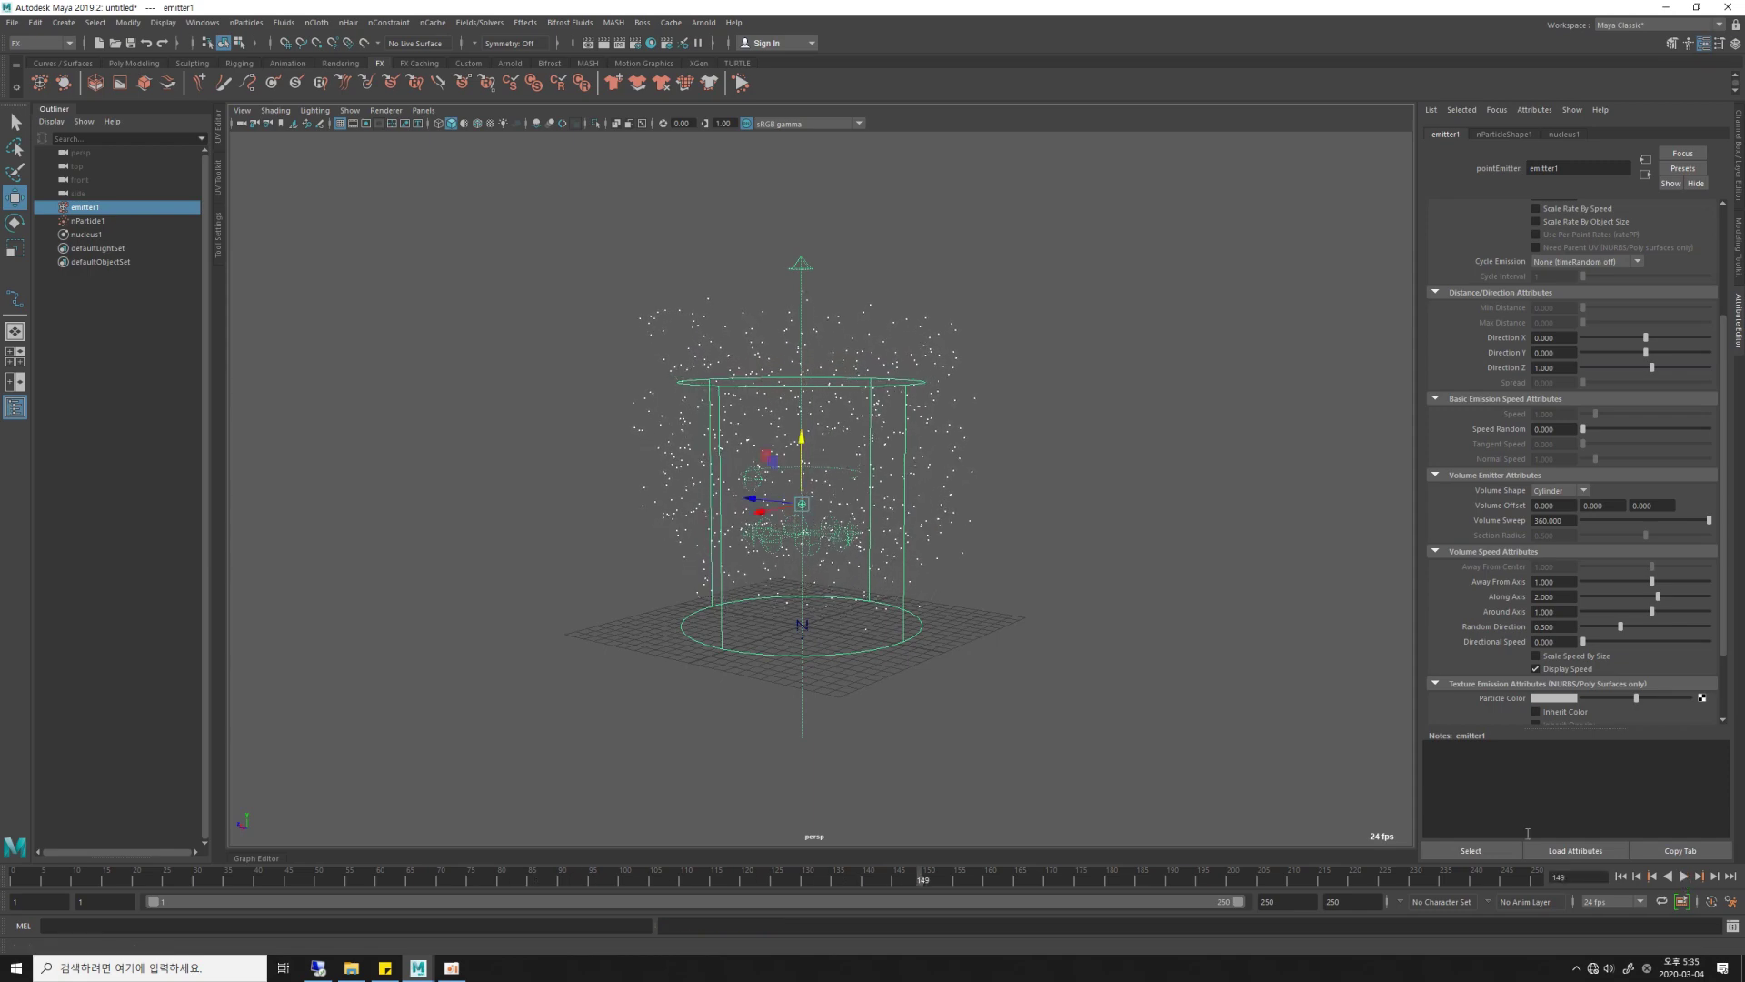
{"action": "mouse_move", "coordinate": [1020, 631]}
{"action": "left_mouse_down", "text": "alt"}
{"action": "mouse_move", "coordinate": [882, 630]}
{"action": "mouse_move", "coordinate": [1013, 669]}
{"action": "mouse_move", "coordinate": [1135, 652]}
{"action": "left_mouse_up", "text": "alt"}
{"action": "left_click", "coordinate": [1134, 652]}
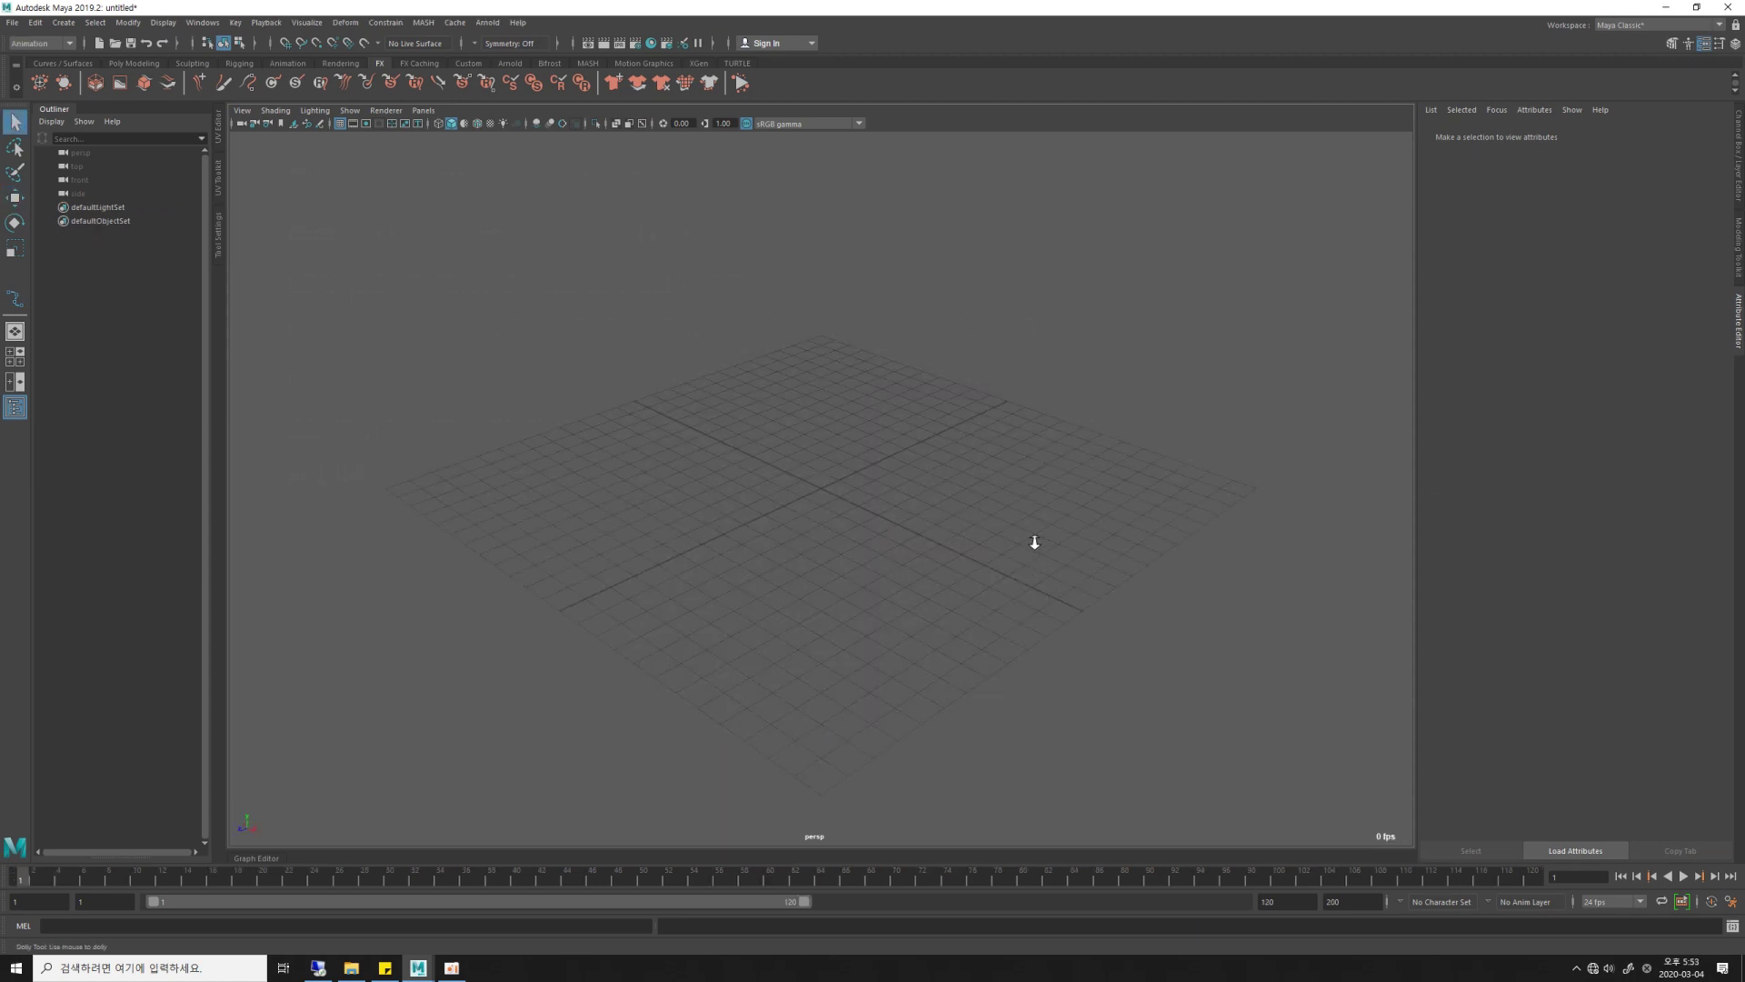
Pull the view back over the empty new scene and go to the Create menu.
{"action": "right_click_drag", "start_coordinate": [1035, 541], "coordinate": [958, 534], "text": "alt"}
{"action": "left_click", "coordinate": [64, 22]}
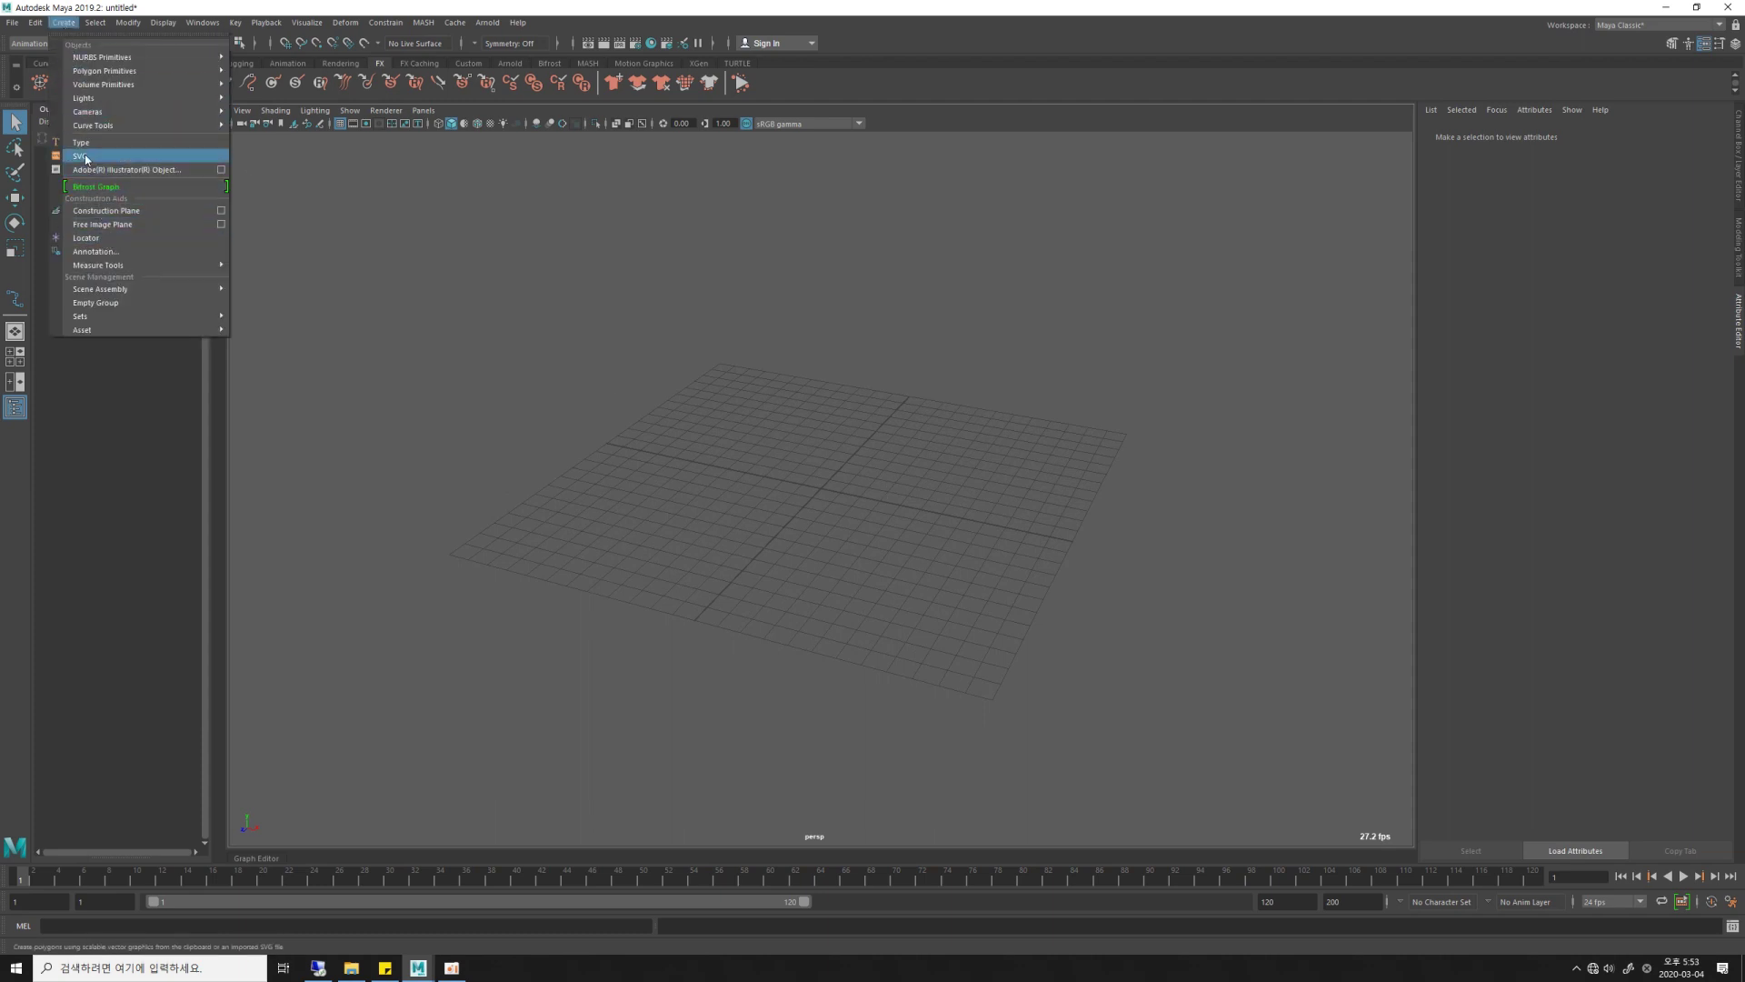
{"action": "mouse_move", "coordinate": [110, 124]}
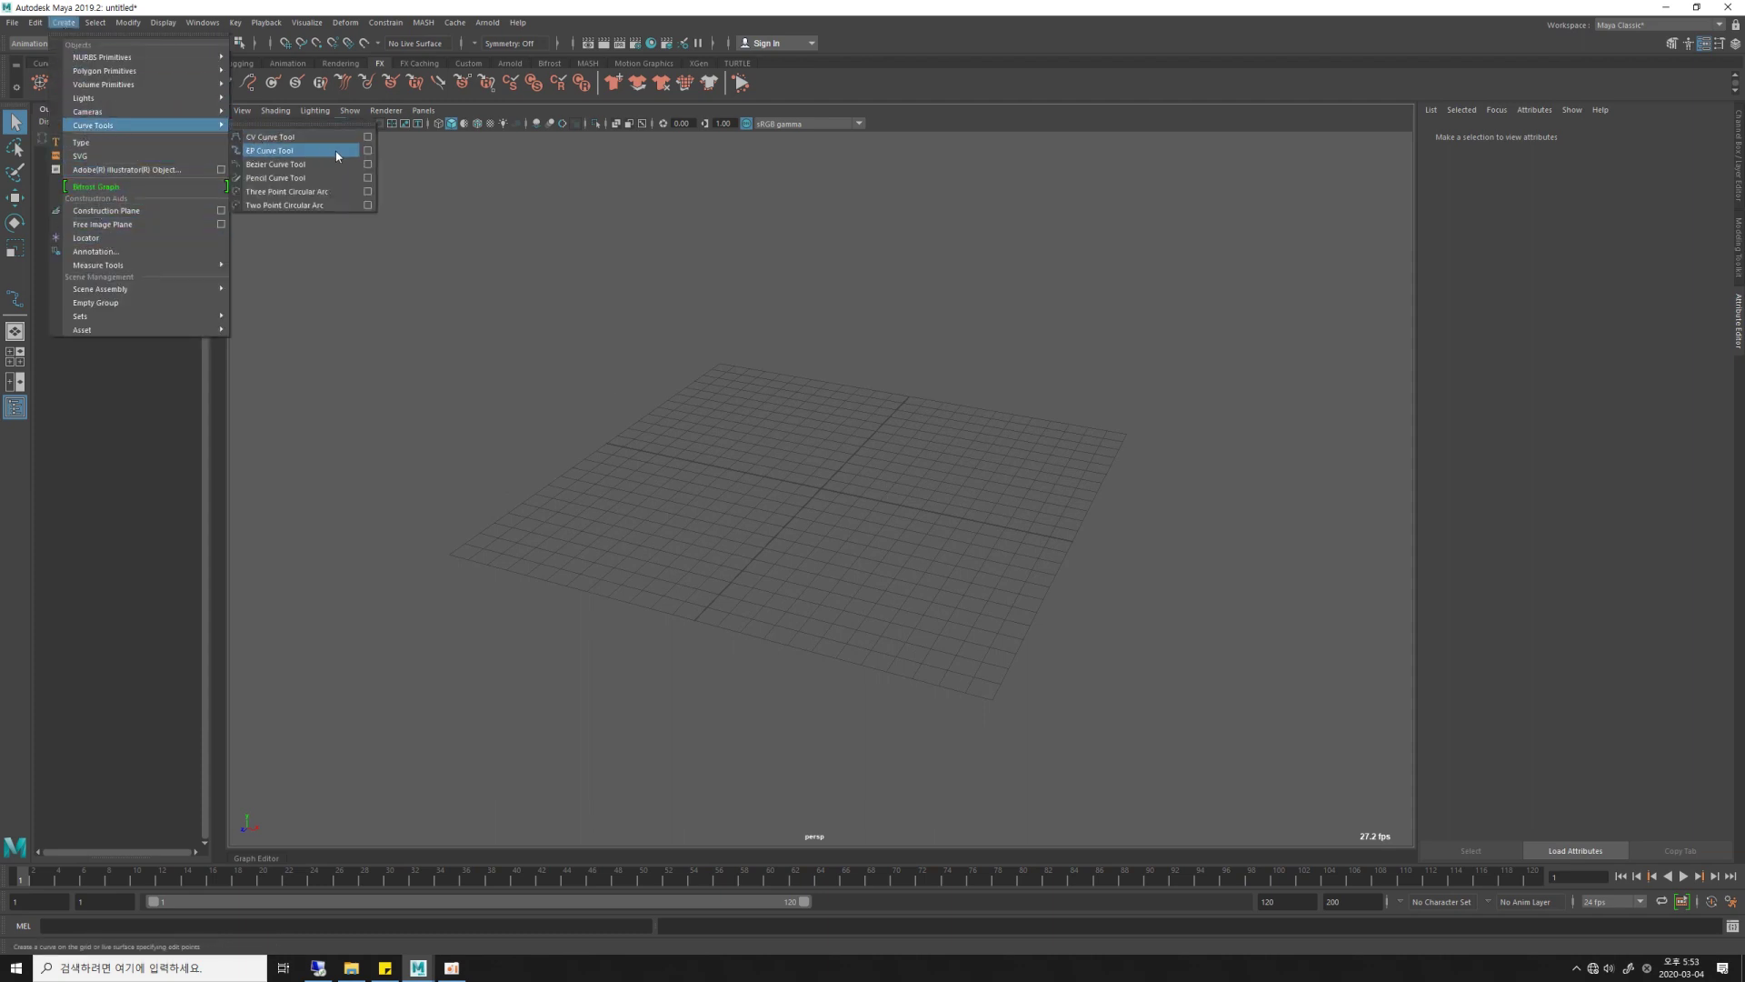
Draw an EP curve through eleven points, snaking back and forth across the grid.
{"action": "left_click", "coordinate": [336, 150]}
{"action": "left_click_drag", "start_coordinate": [728, 586], "coordinate": [728, 613], "text": "alt"}
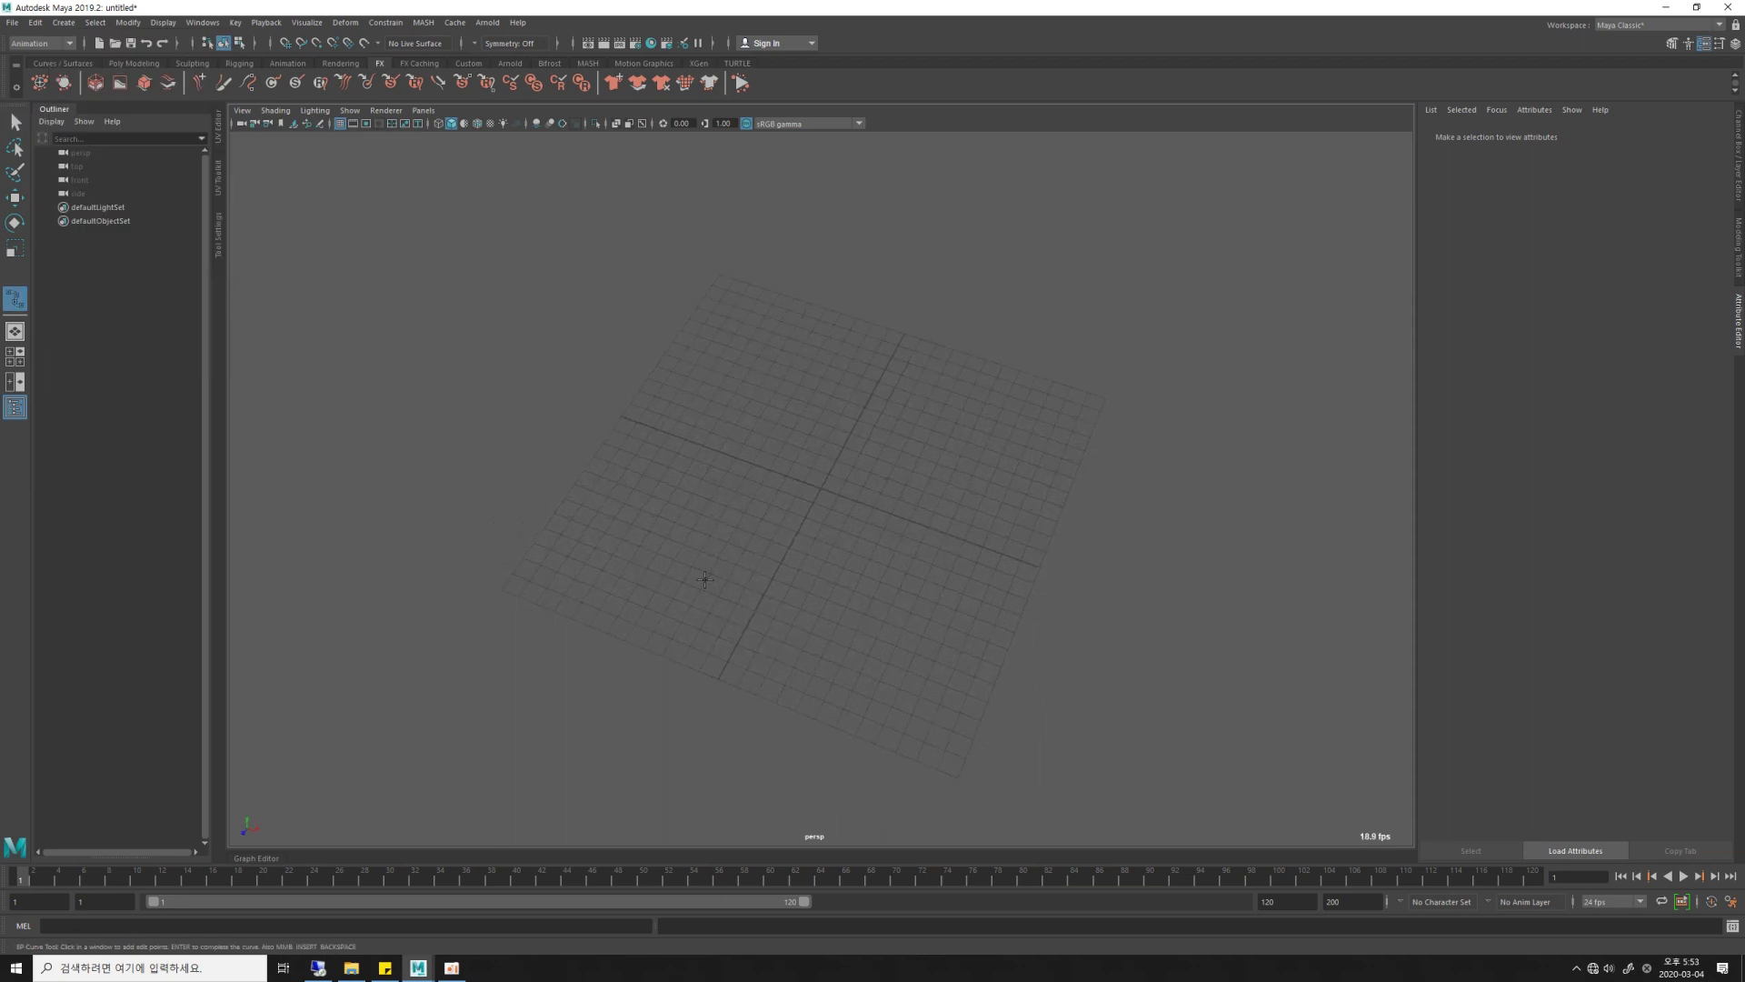
{"action": "left_click", "coordinate": [569, 571]}
{"action": "left_click", "coordinate": [677, 437]}
{"action": "left_click", "coordinate": [753, 449]}
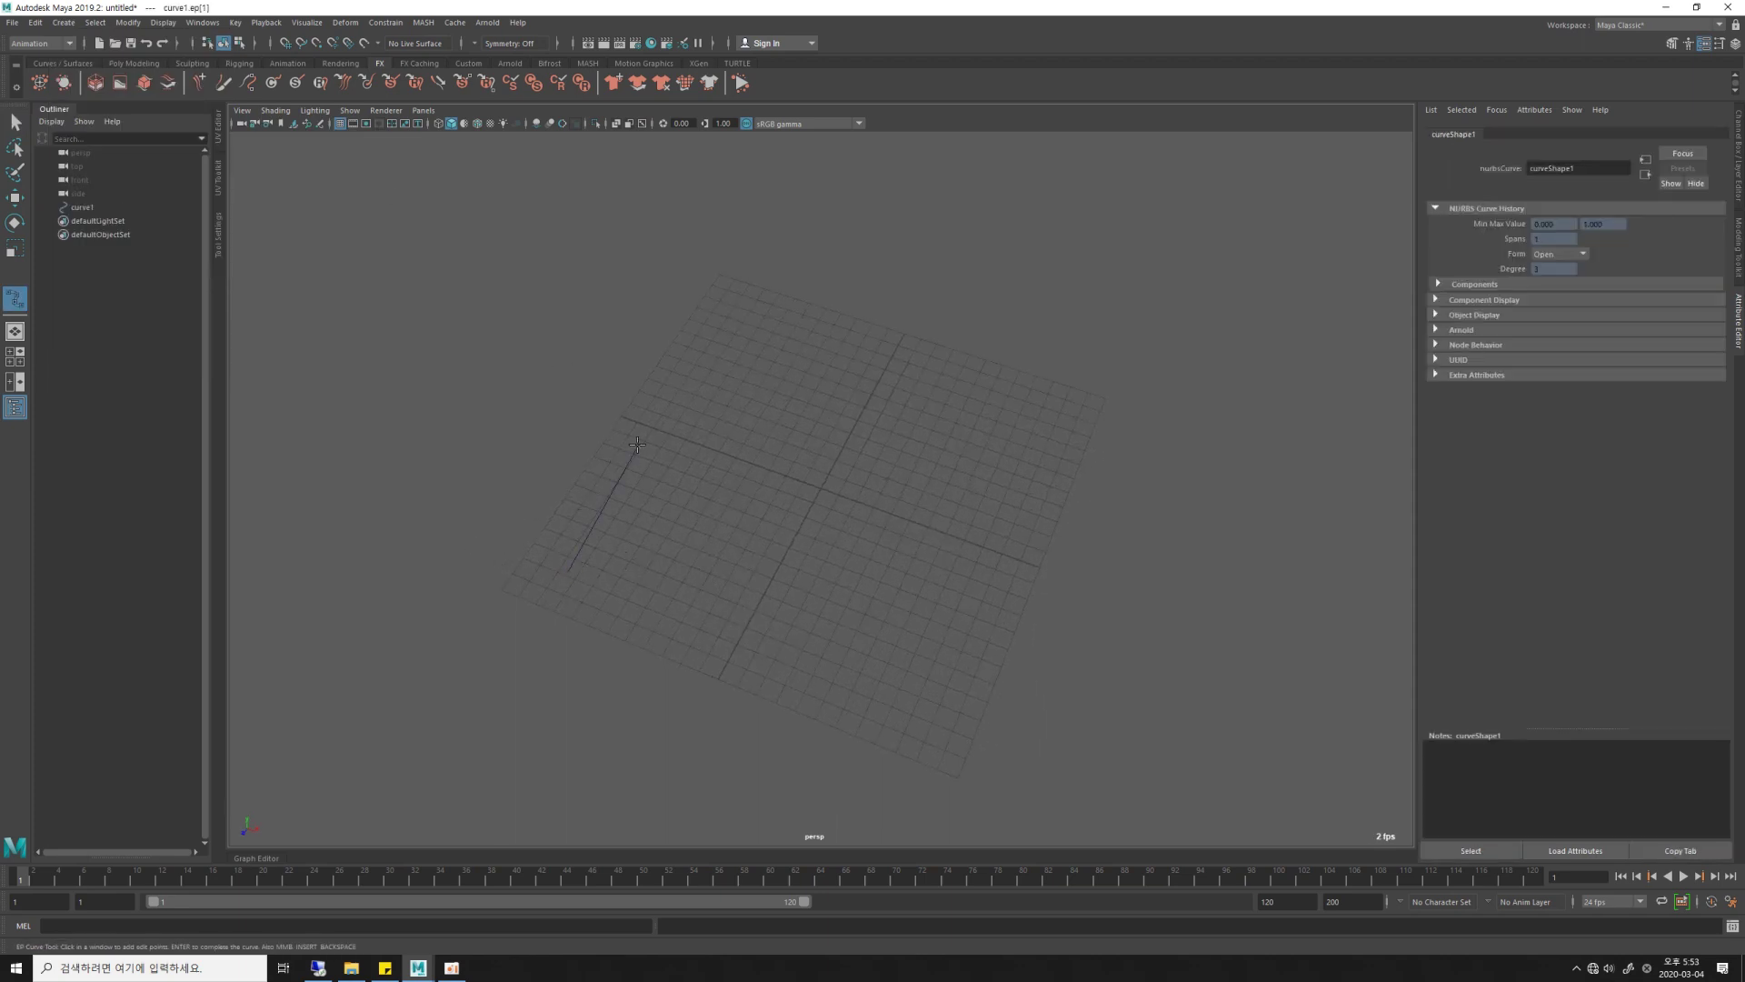
{"action": "left_click", "coordinate": [787, 550]}
{"action": "left_click", "coordinate": [752, 673]}
{"action": "left_click", "coordinate": [909, 730]}
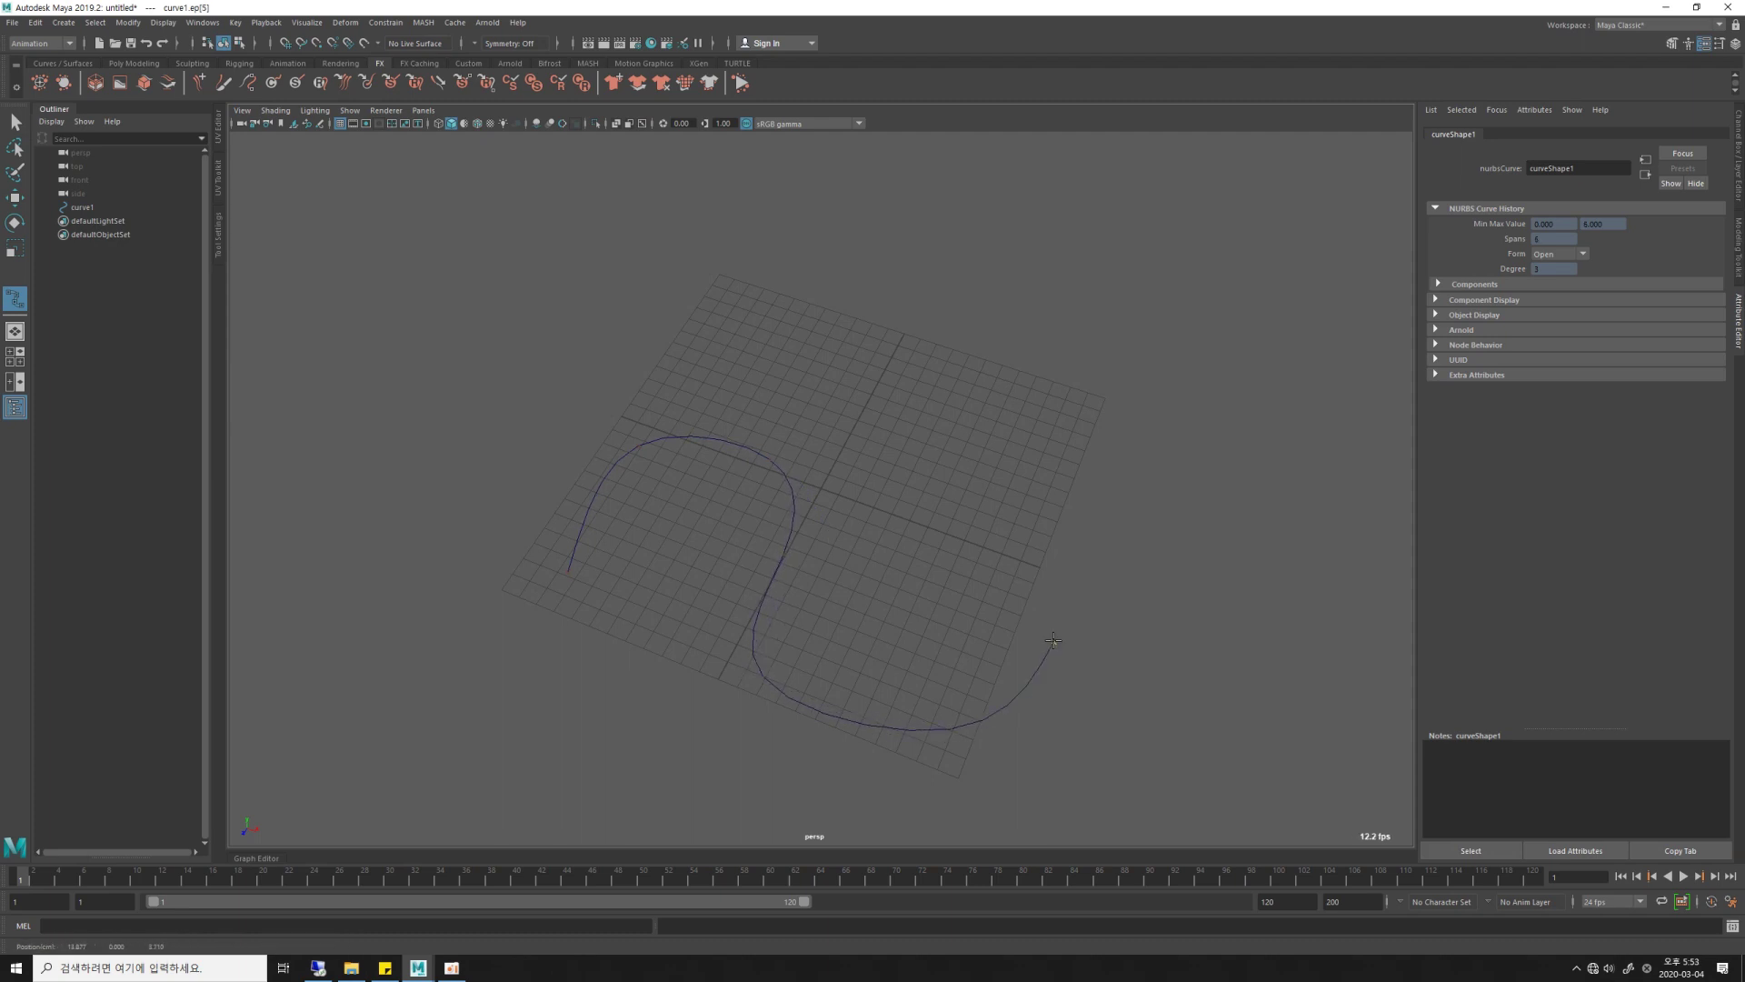
{"action": "left_click", "coordinate": [1045, 621]}
{"action": "left_click", "coordinate": [961, 523]}
{"action": "left_click", "coordinate": [1142, 461]}
{"action": "left_click", "coordinate": [1180, 322]}
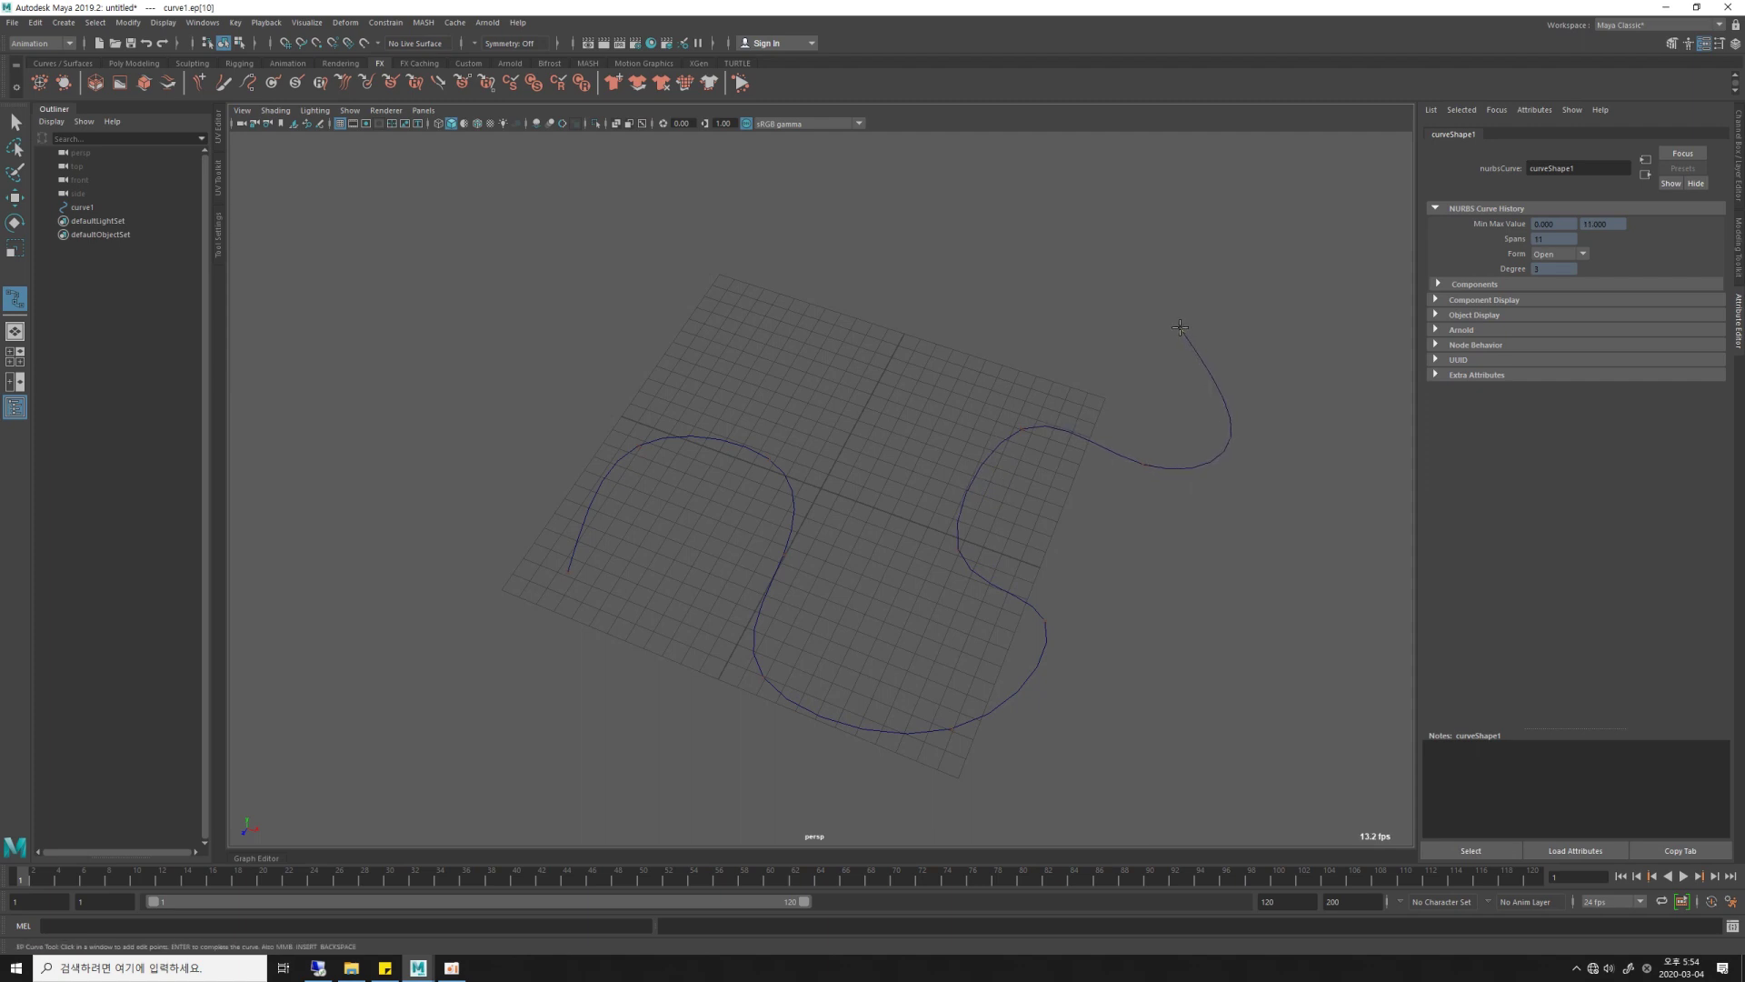
{"action": "left_click", "coordinate": [1061, 275]}
{"action": "left_click_drag", "start_coordinate": [1061, 275], "coordinate": [1047, 289]}
Finish curve1, switch to component mode, and push its lower control vertices down.
{"action": "key", "text": "q"}
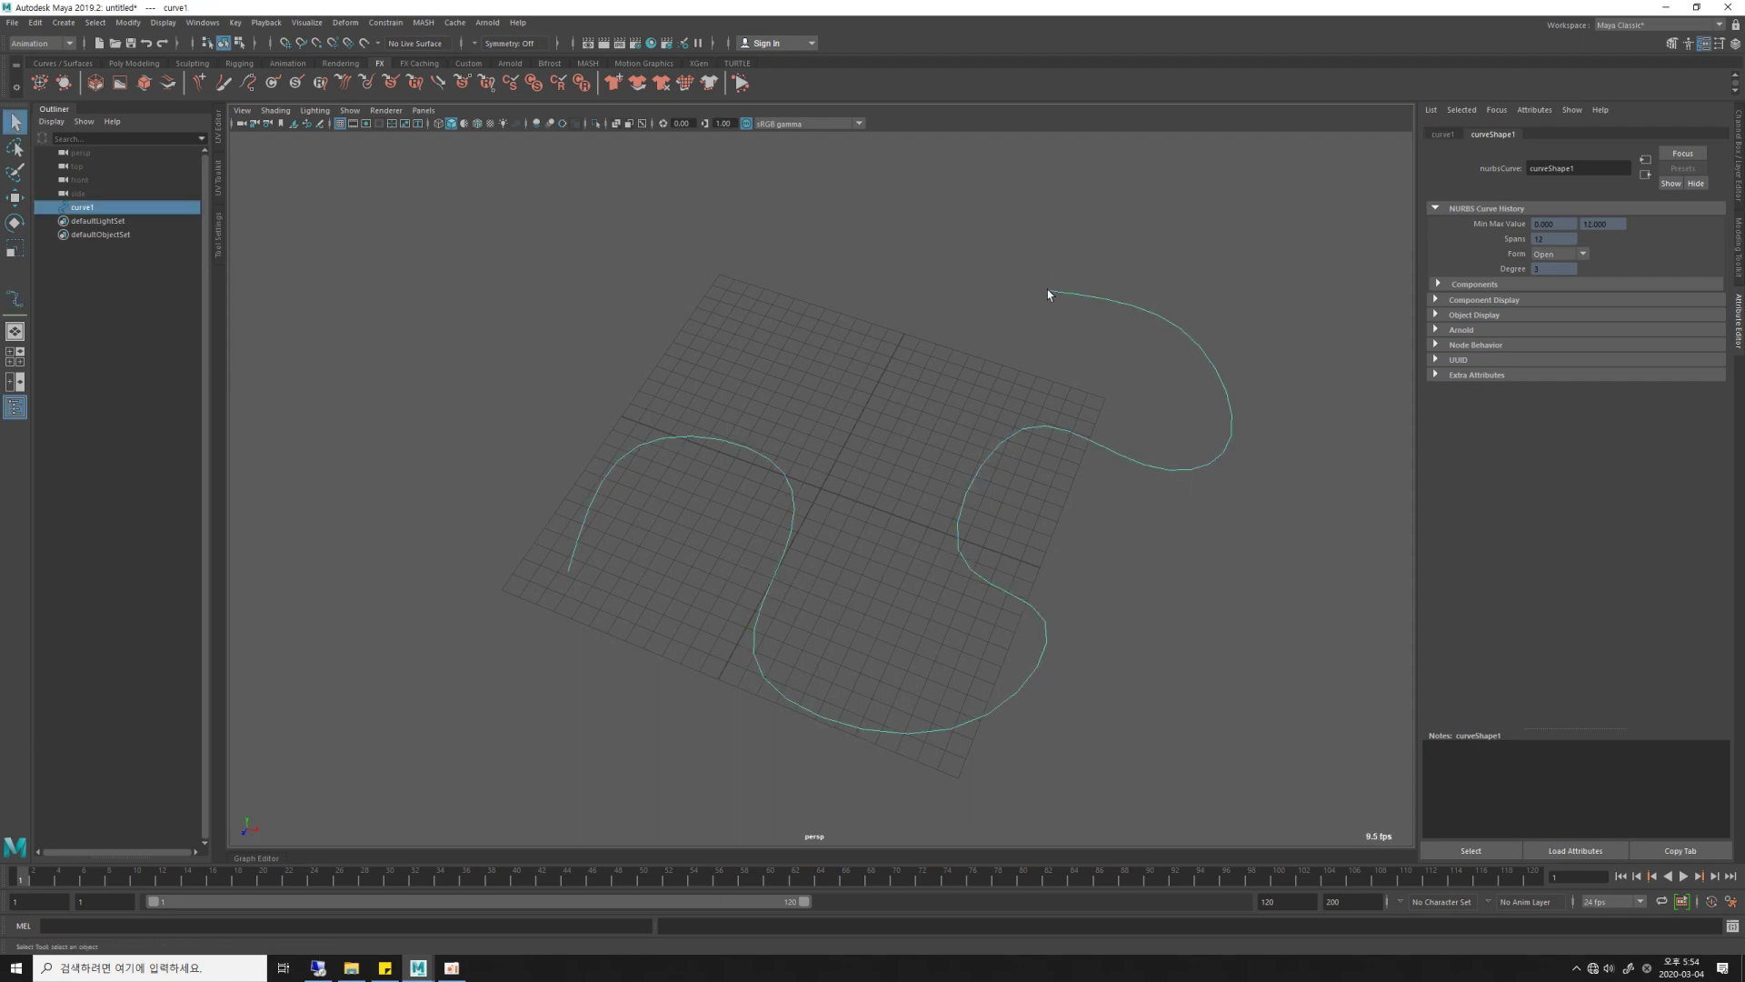
{"action": "mouse_move", "coordinate": [966, 469]}
{"action": "left_mouse_down", "text": "alt"}
{"action": "mouse_move", "coordinate": [786, 547]}
{"action": "mouse_move", "coordinate": [671, 511]}
{"action": "mouse_move", "coordinate": [690, 568]}
{"action": "left_mouse_up", "text": "alt"}
{"action": "key", "text": "F8"}
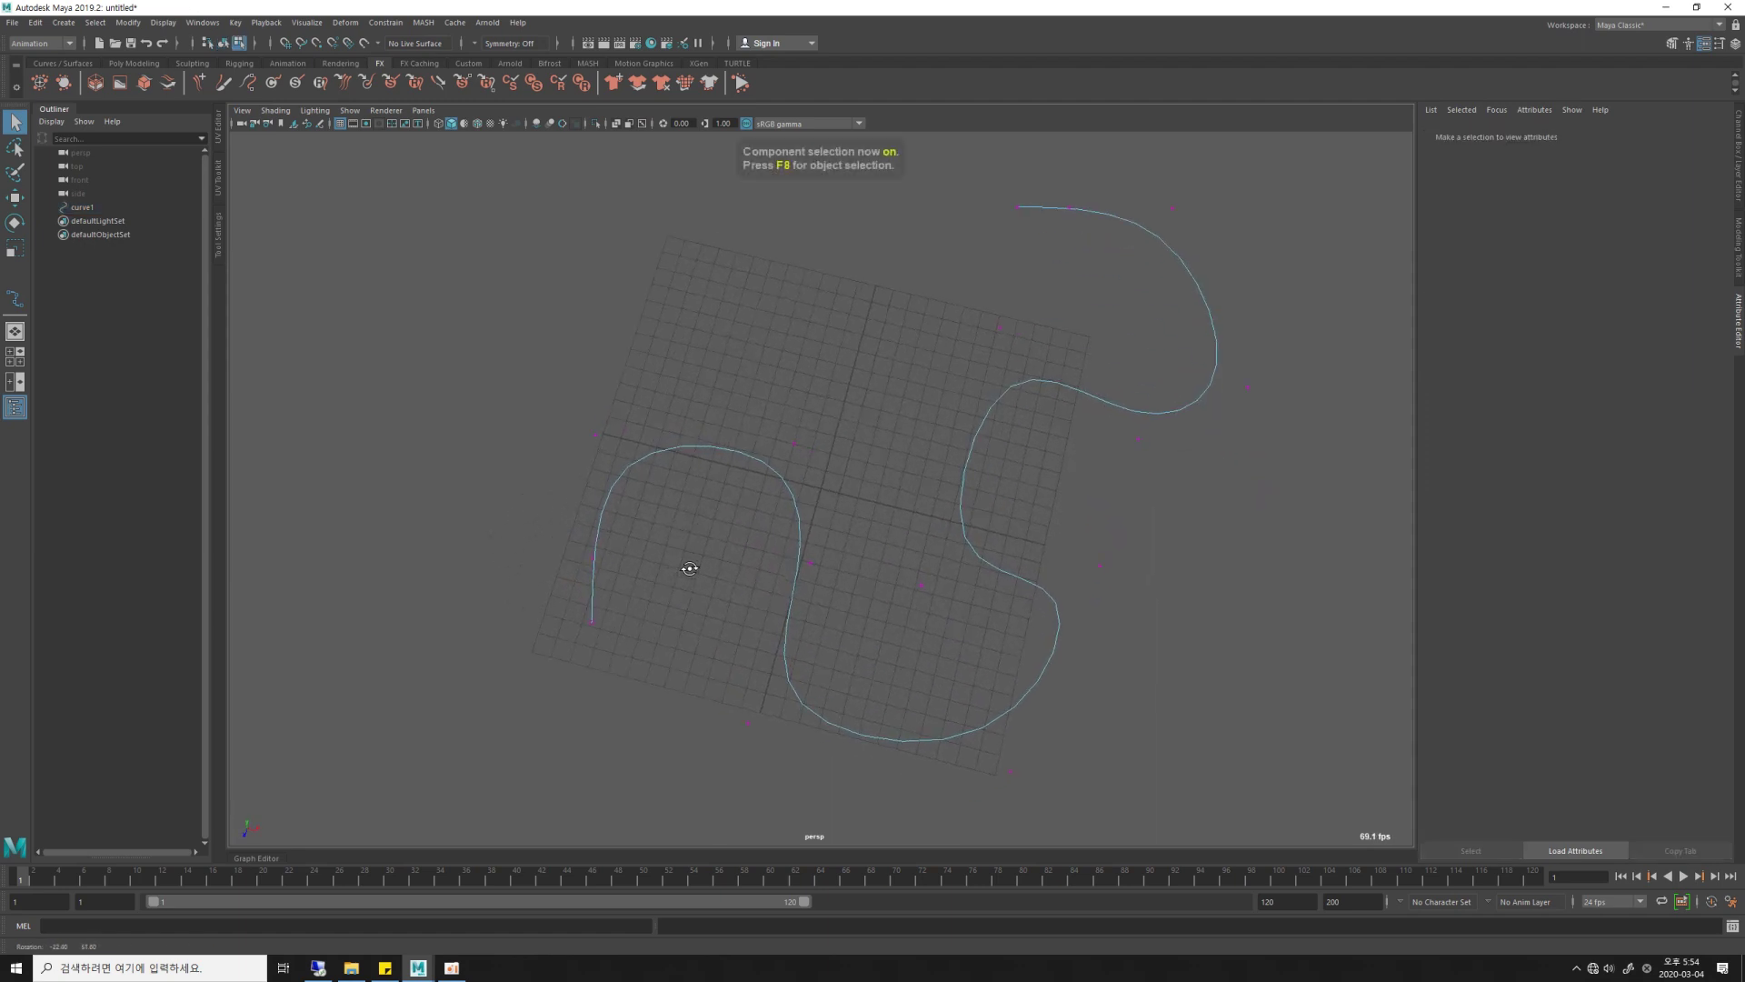
{"action": "left_click_drag", "start_coordinate": [923, 703], "coordinate": [955, 611], "text": "alt"}
{"action": "mouse_move", "coordinate": [651, 591]}
{"action": "left_mouse_down"}
{"action": "mouse_move", "coordinate": [715, 657]}
{"action": "mouse_move", "coordinate": [868, 661]}
{"action": "left_mouse_up"}
{"action": "key", "text": "w"}
{"action": "left_click_drag", "start_coordinate": [950, 688], "coordinate": [949, 708]}
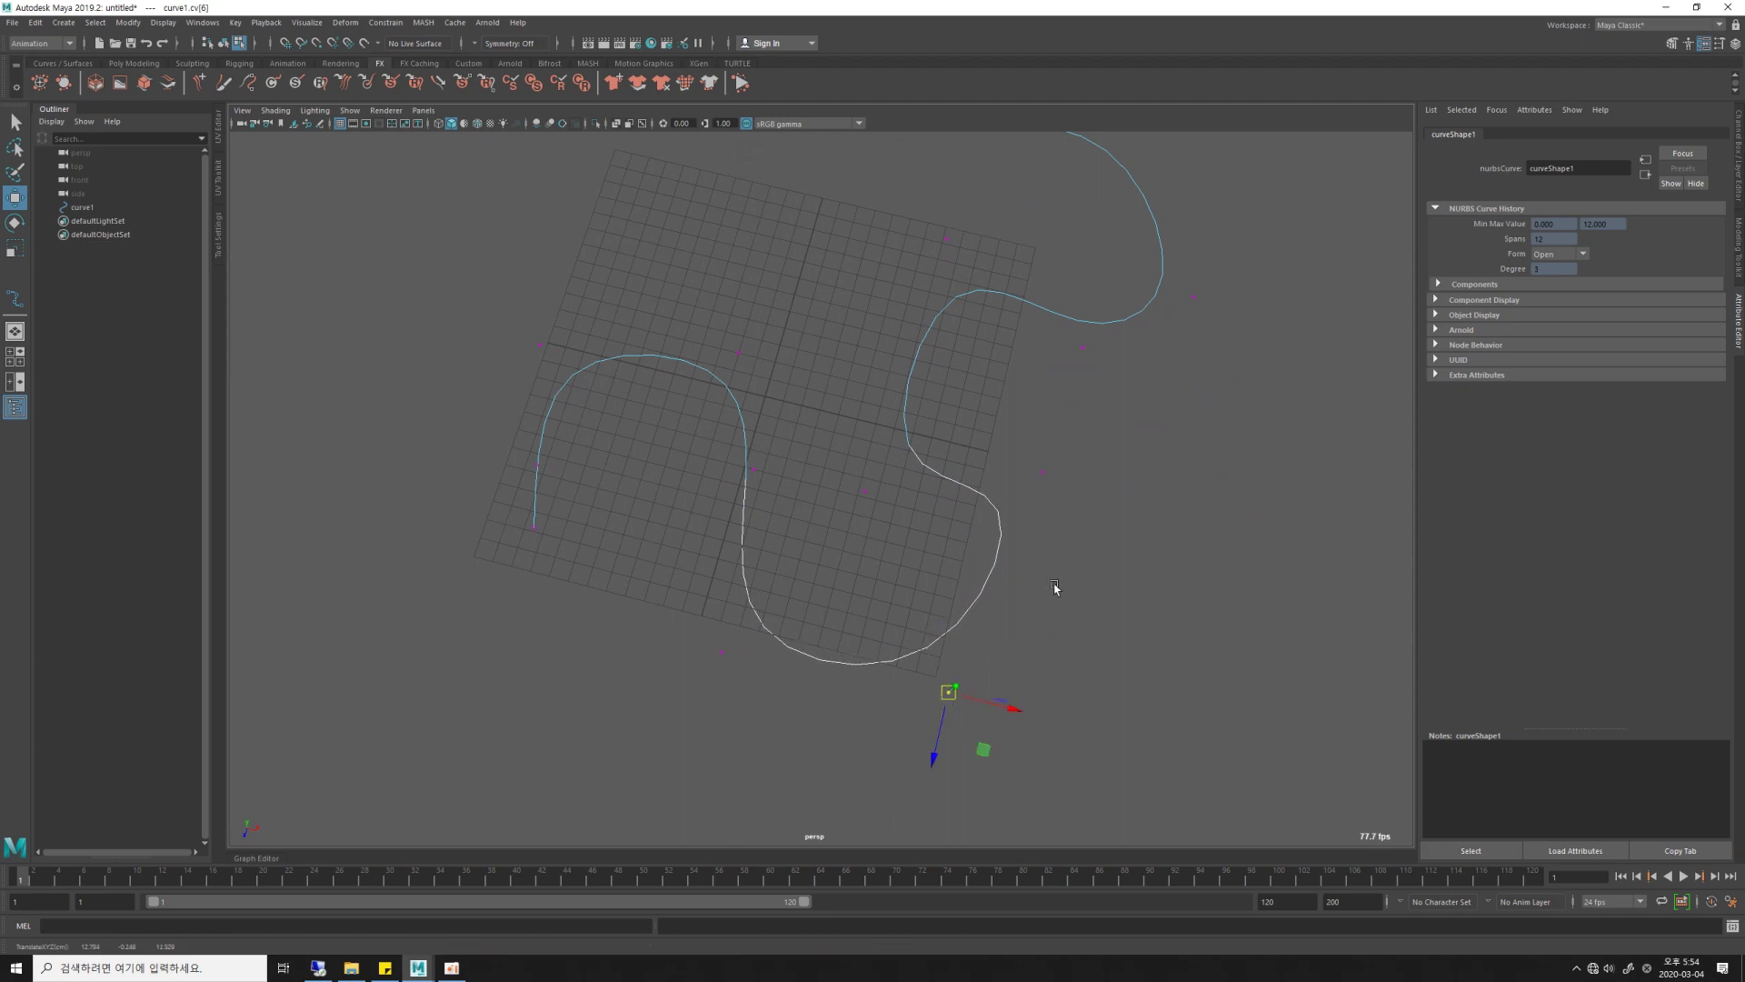
{"action": "left_click", "coordinate": [1044, 472]}
{"action": "left_click_drag", "start_coordinate": [1043, 472], "coordinate": [1053, 519]}
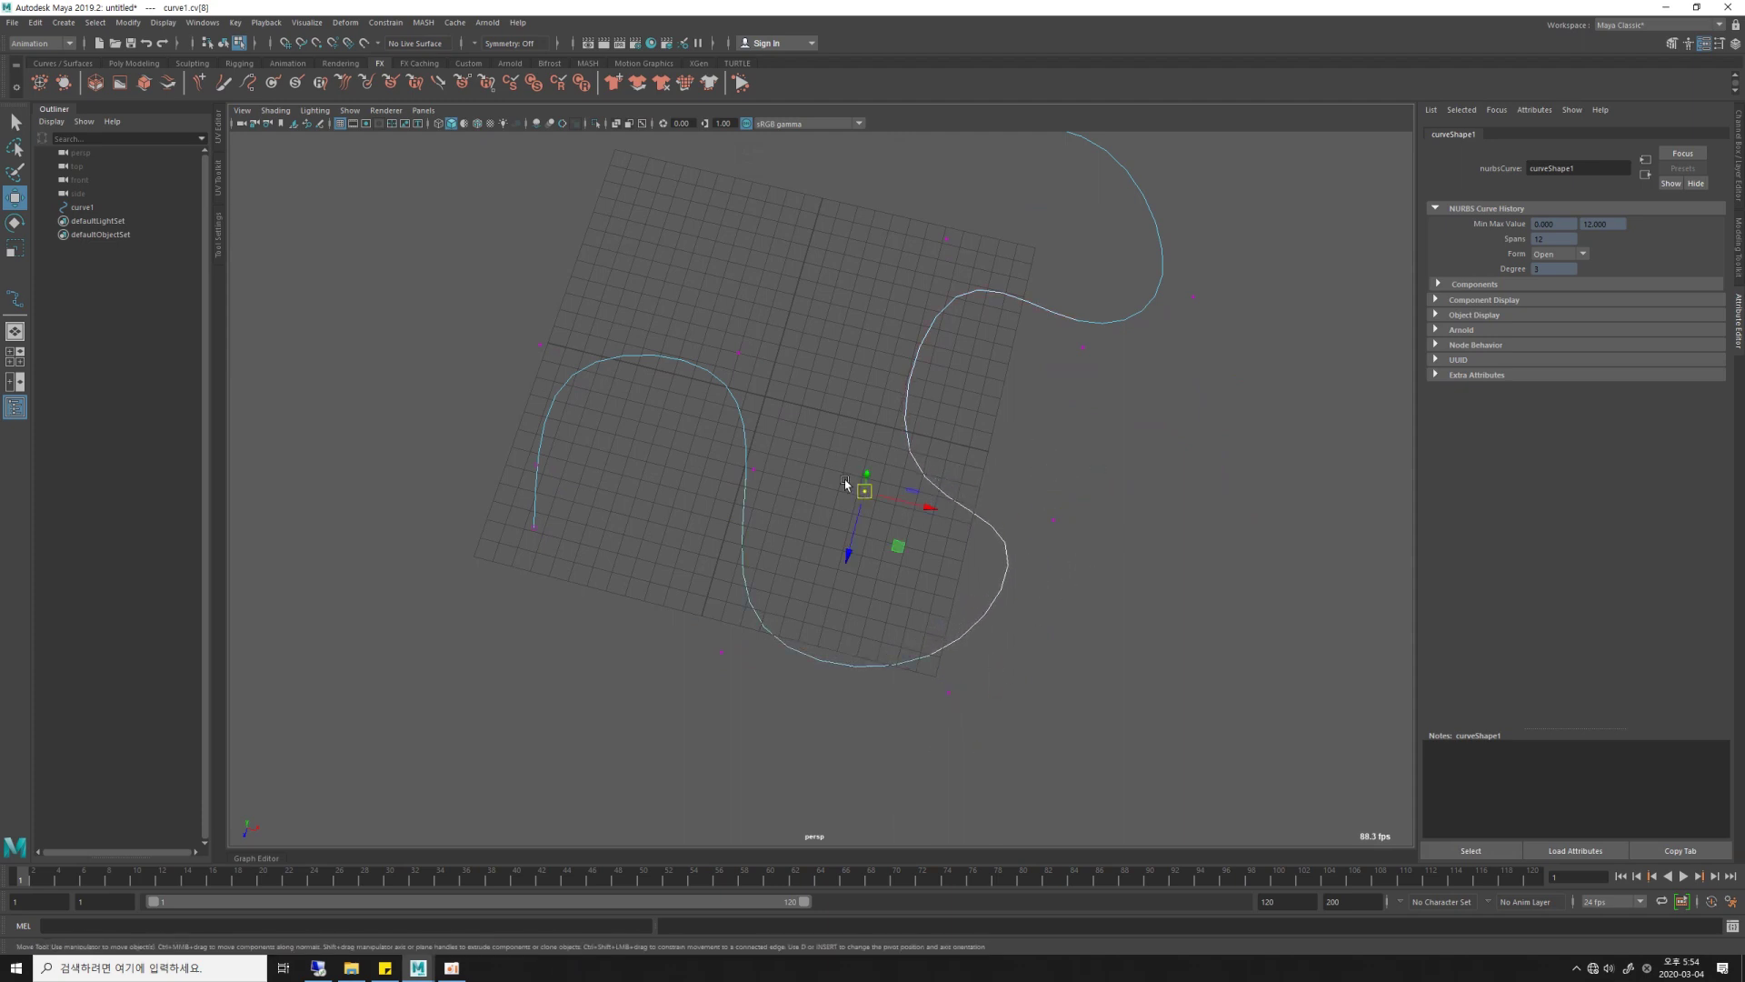
{"action": "left_click", "coordinate": [891, 465]}
Reposition control vertices cv[8] through cv[12] to smooth the upper loops and curve end.
{"action": "left_click", "coordinate": [873, 498]}
{"action": "left_click_drag", "start_coordinate": [874, 498], "coordinate": [894, 473]}
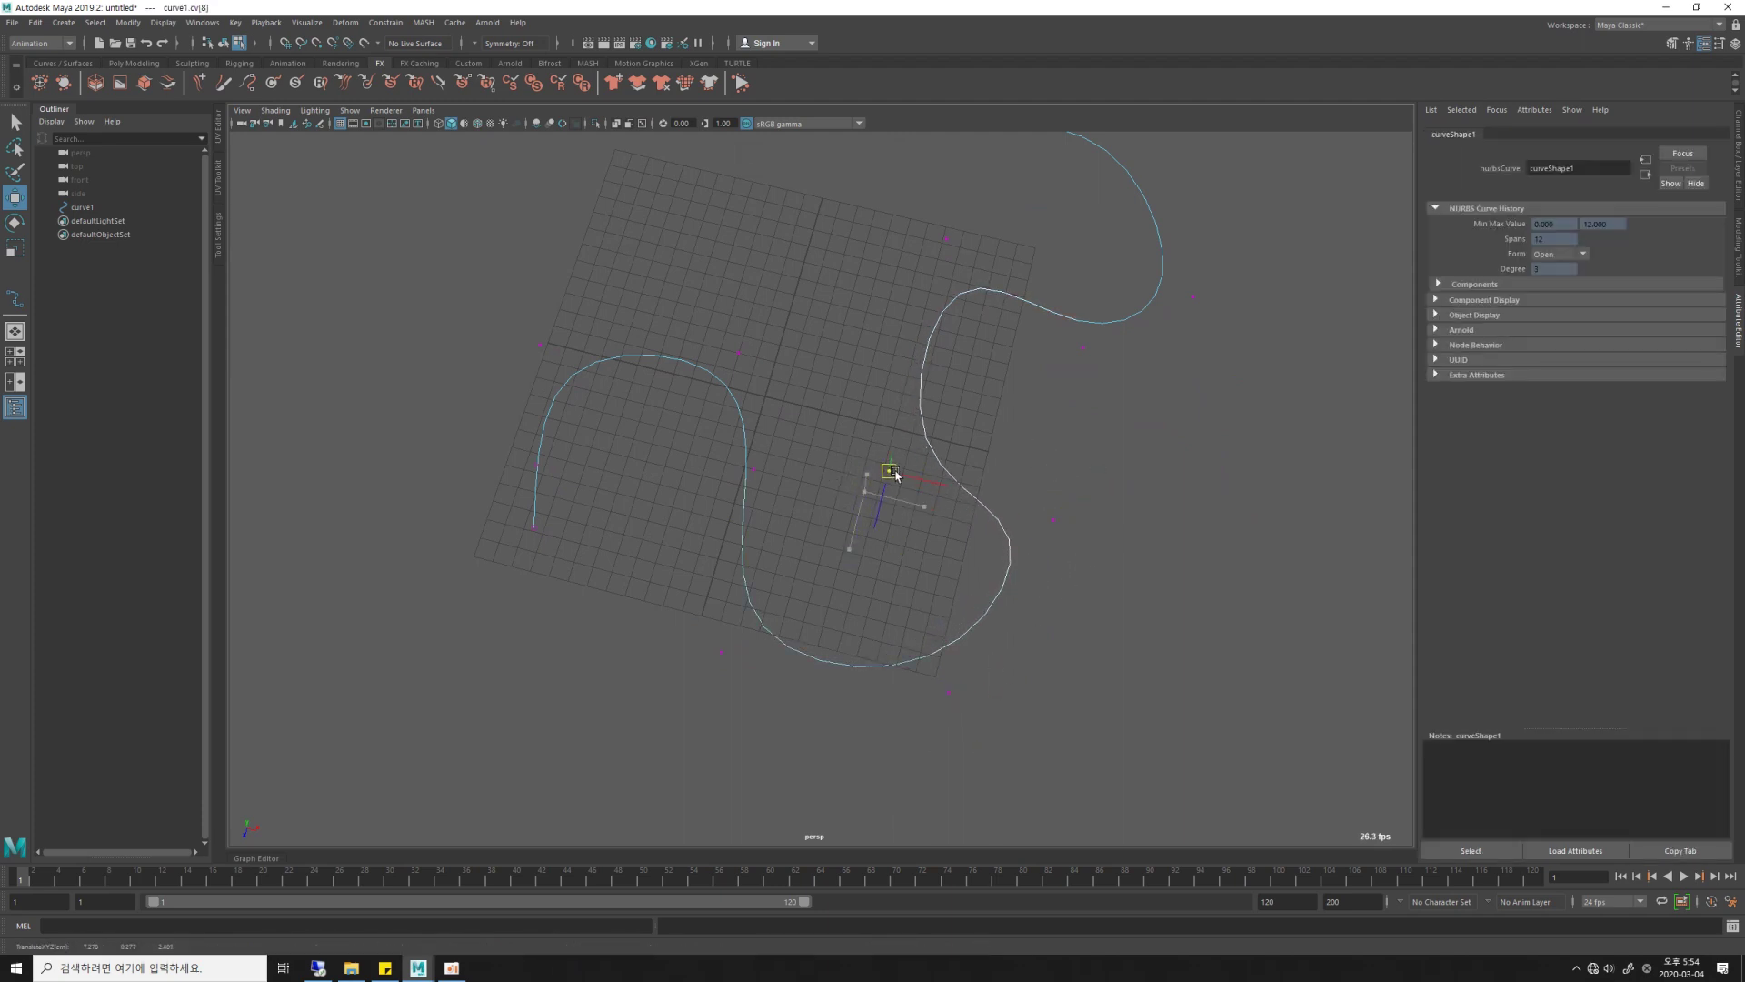
{"action": "left_click", "coordinate": [947, 239]}
{"action": "left_click_drag", "start_coordinate": [945, 240], "coordinate": [912, 276]}
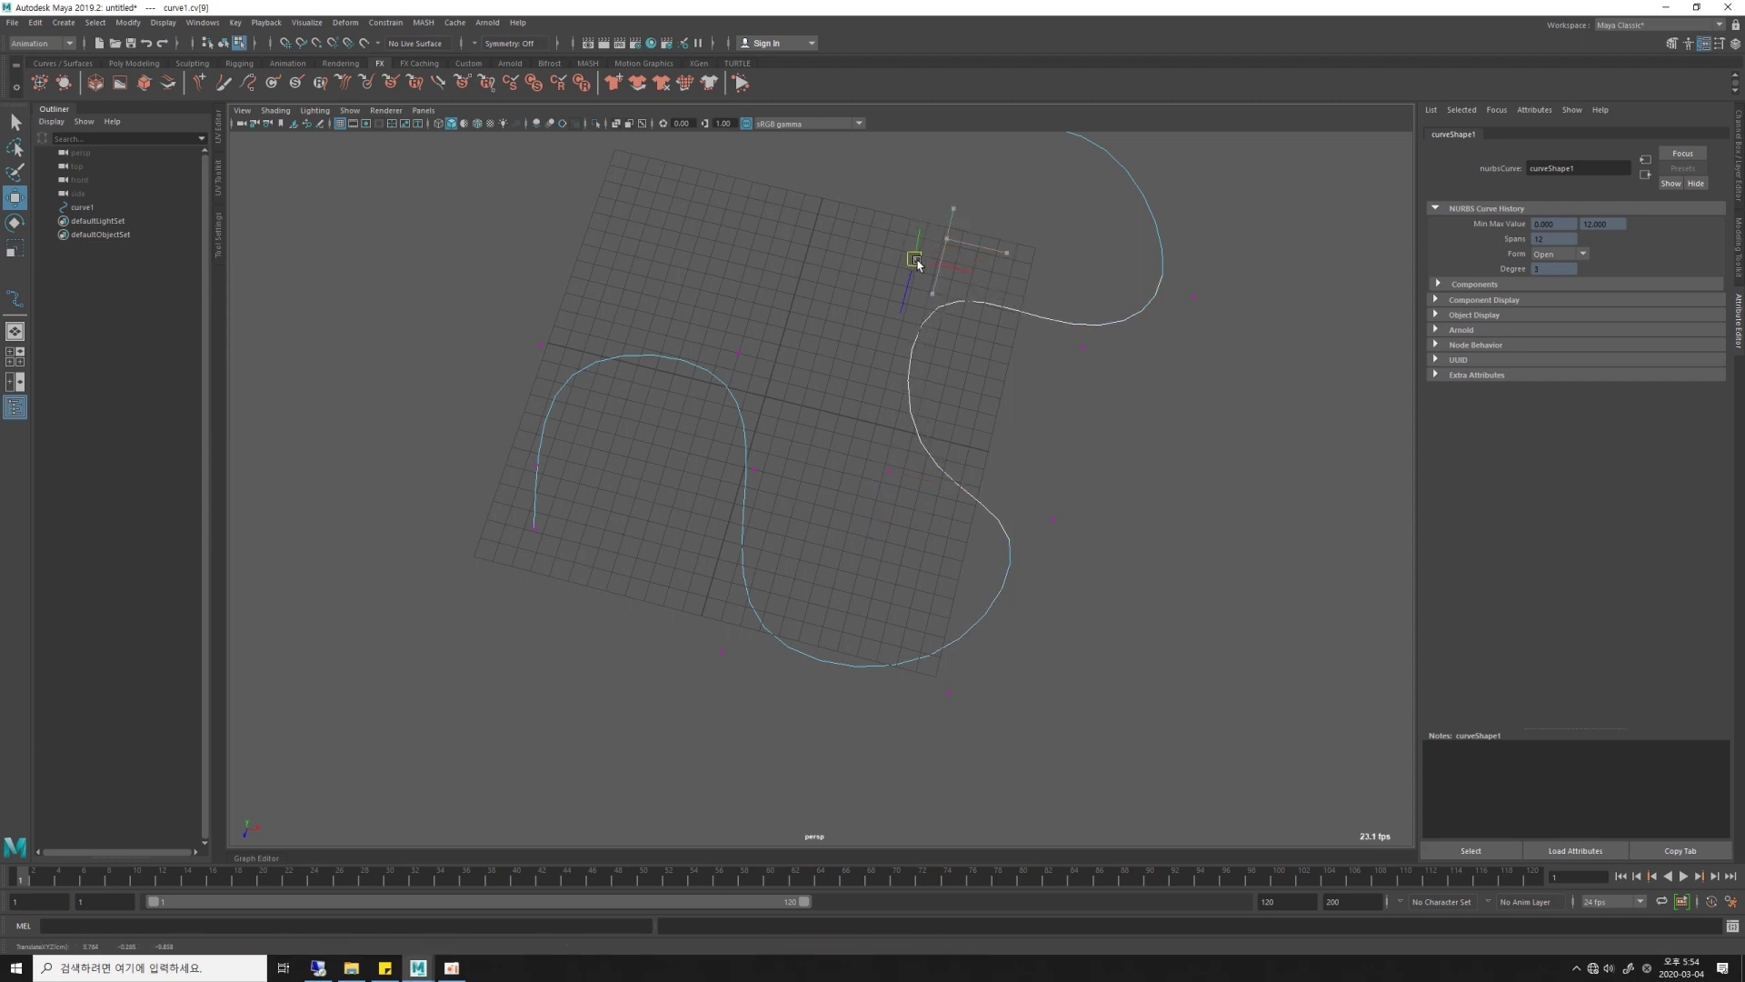
{"action": "left_click", "coordinate": [1083, 345]}
{"action": "left_click_drag", "start_coordinate": [1083, 345], "coordinate": [1094, 329]}
{"action": "mouse_move", "coordinate": [1248, 340]}
{"action": "middle_mouse_down", "text": "alt"}
{"action": "mouse_move", "coordinate": [1256, 383]}
{"action": "mouse_move", "coordinate": [1222, 460]}
{"action": "middle_mouse_up", "text": "alt"}
{"action": "left_click", "coordinate": [1168, 423]}
{"action": "left_click_drag", "start_coordinate": [1170, 418], "coordinate": [1189, 385]}
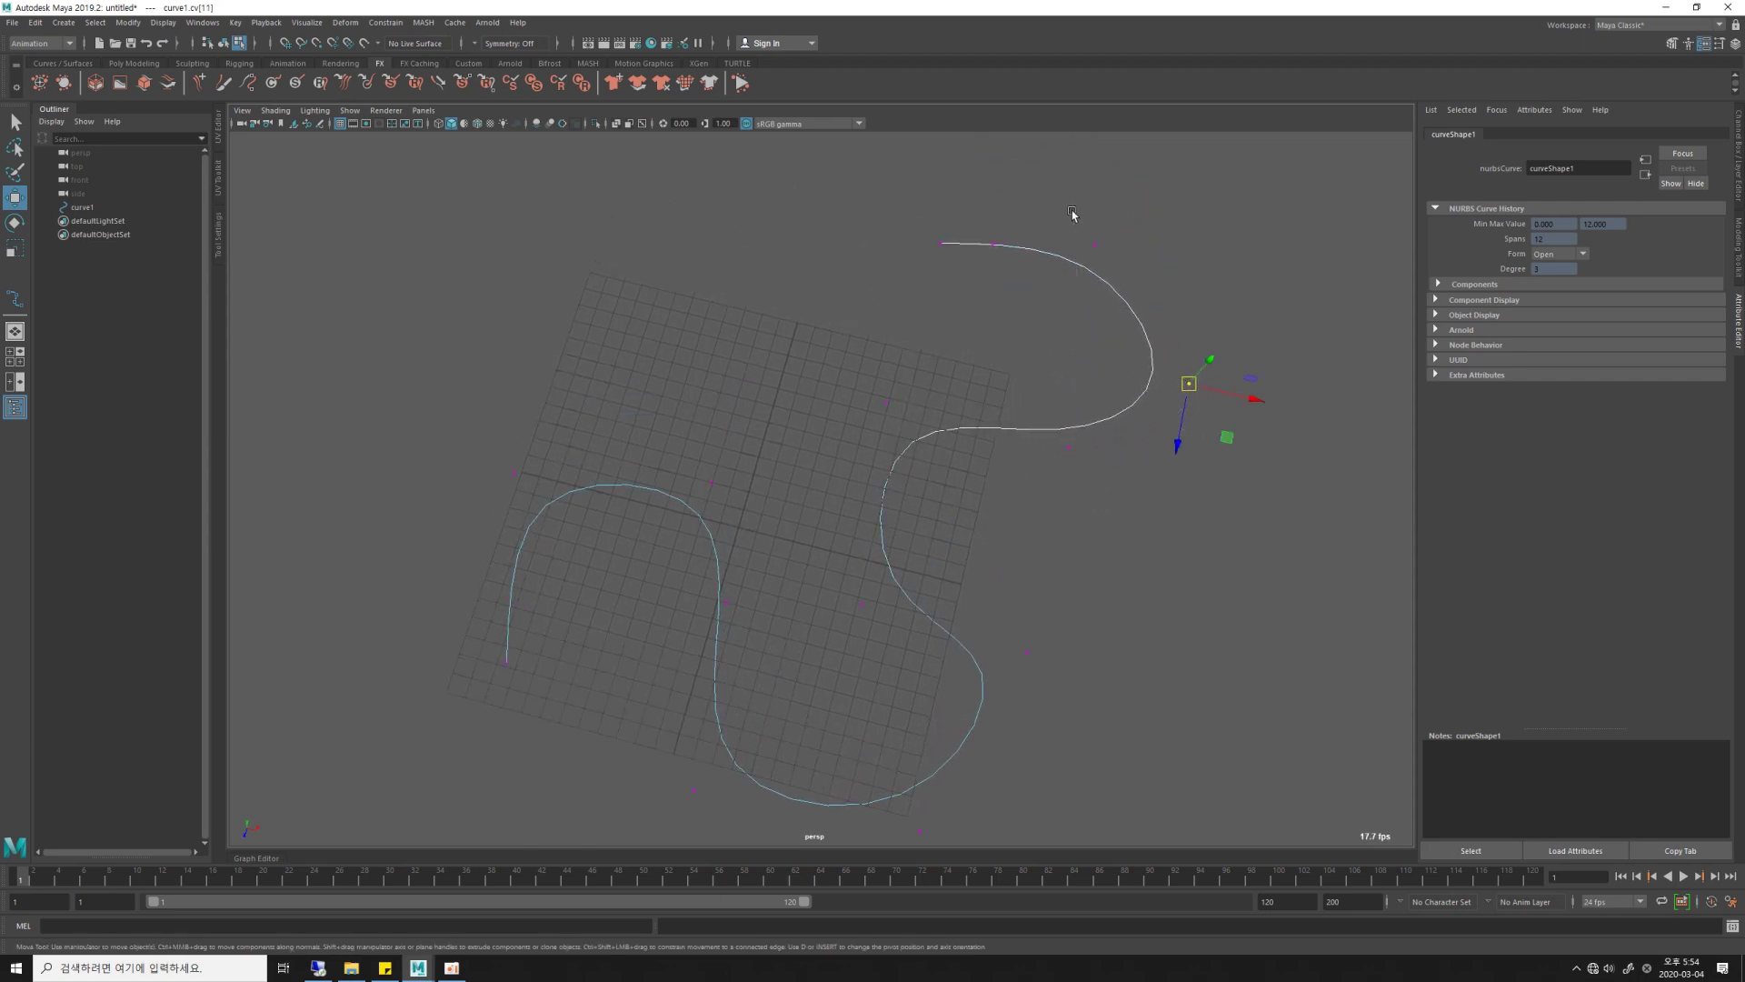
{"action": "left_click", "coordinate": [1088, 232]}
{"action": "left_click_drag", "start_coordinate": [946, 210], "coordinate": [1045, 307]}
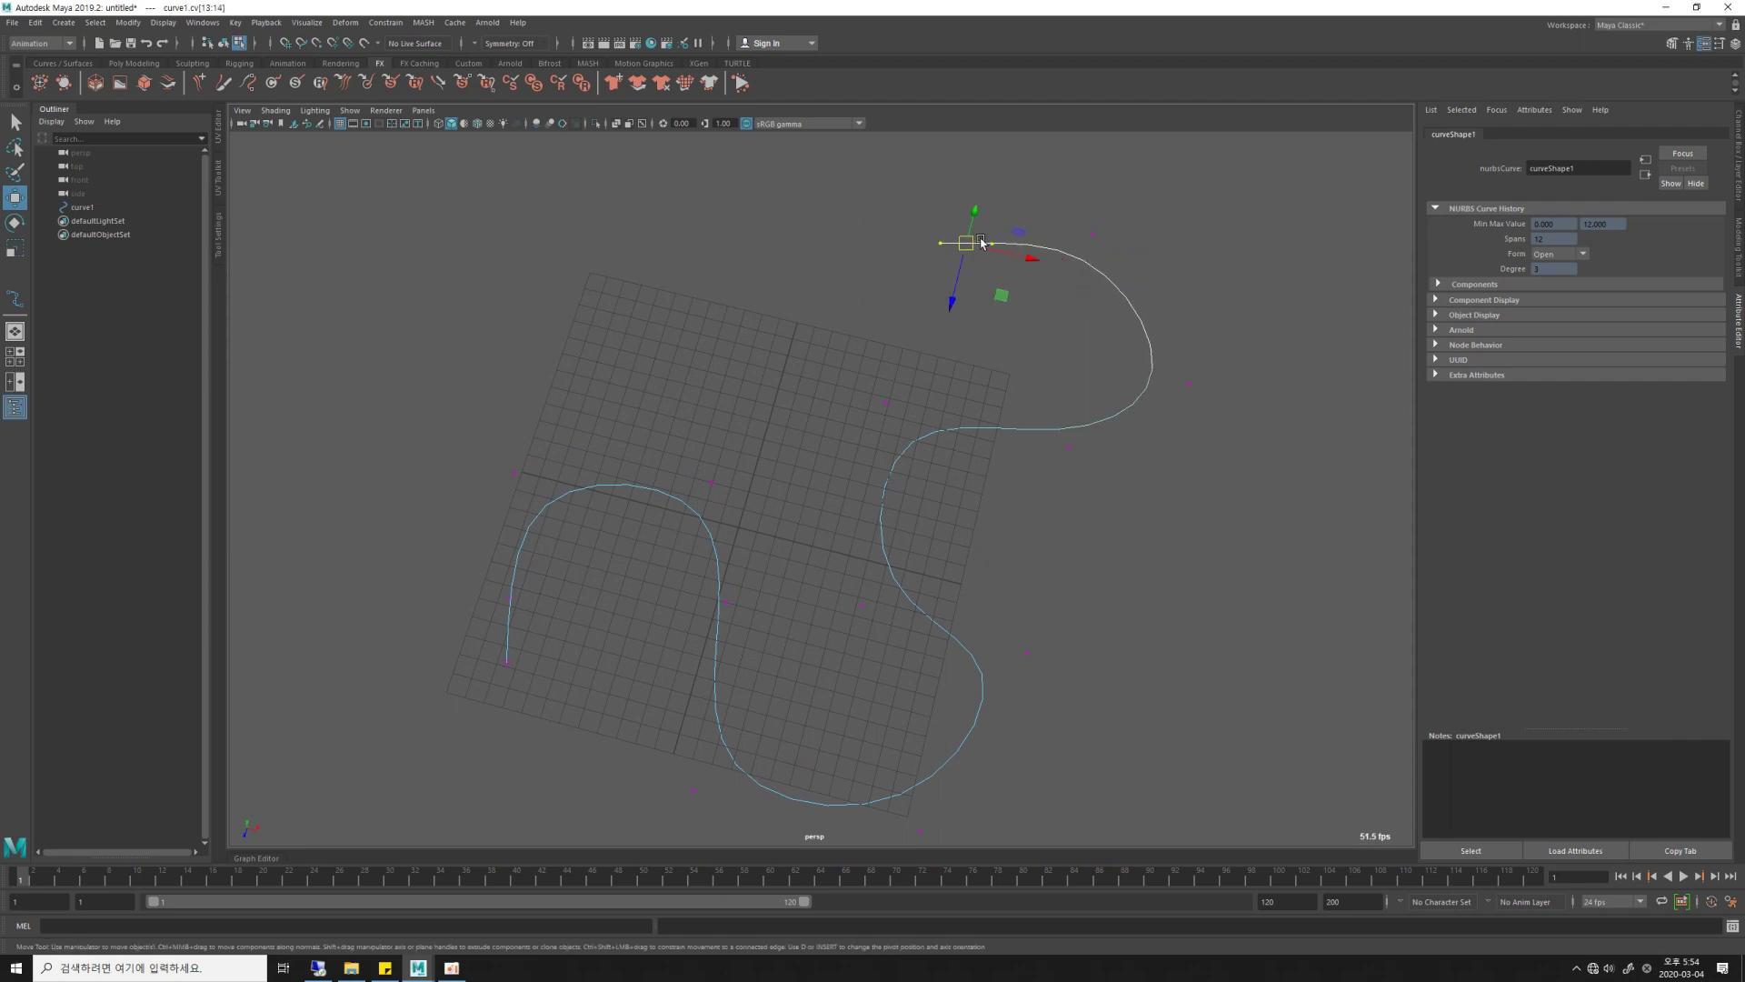
{"action": "mouse_move", "coordinate": [966, 244]}
{"action": "left_mouse_down"}
{"action": "mouse_move", "coordinate": [931, 225]}
{"action": "mouse_move", "coordinate": [950, 259]}
{"action": "left_mouse_up"}
Select several vertices along the curve and lift them above the grid.
{"action": "left_click", "coordinate": [721, 311]}
{"action": "scroll", "coordinate": [585, 386], "scroll_direction": "down", "scroll_amount": 2}
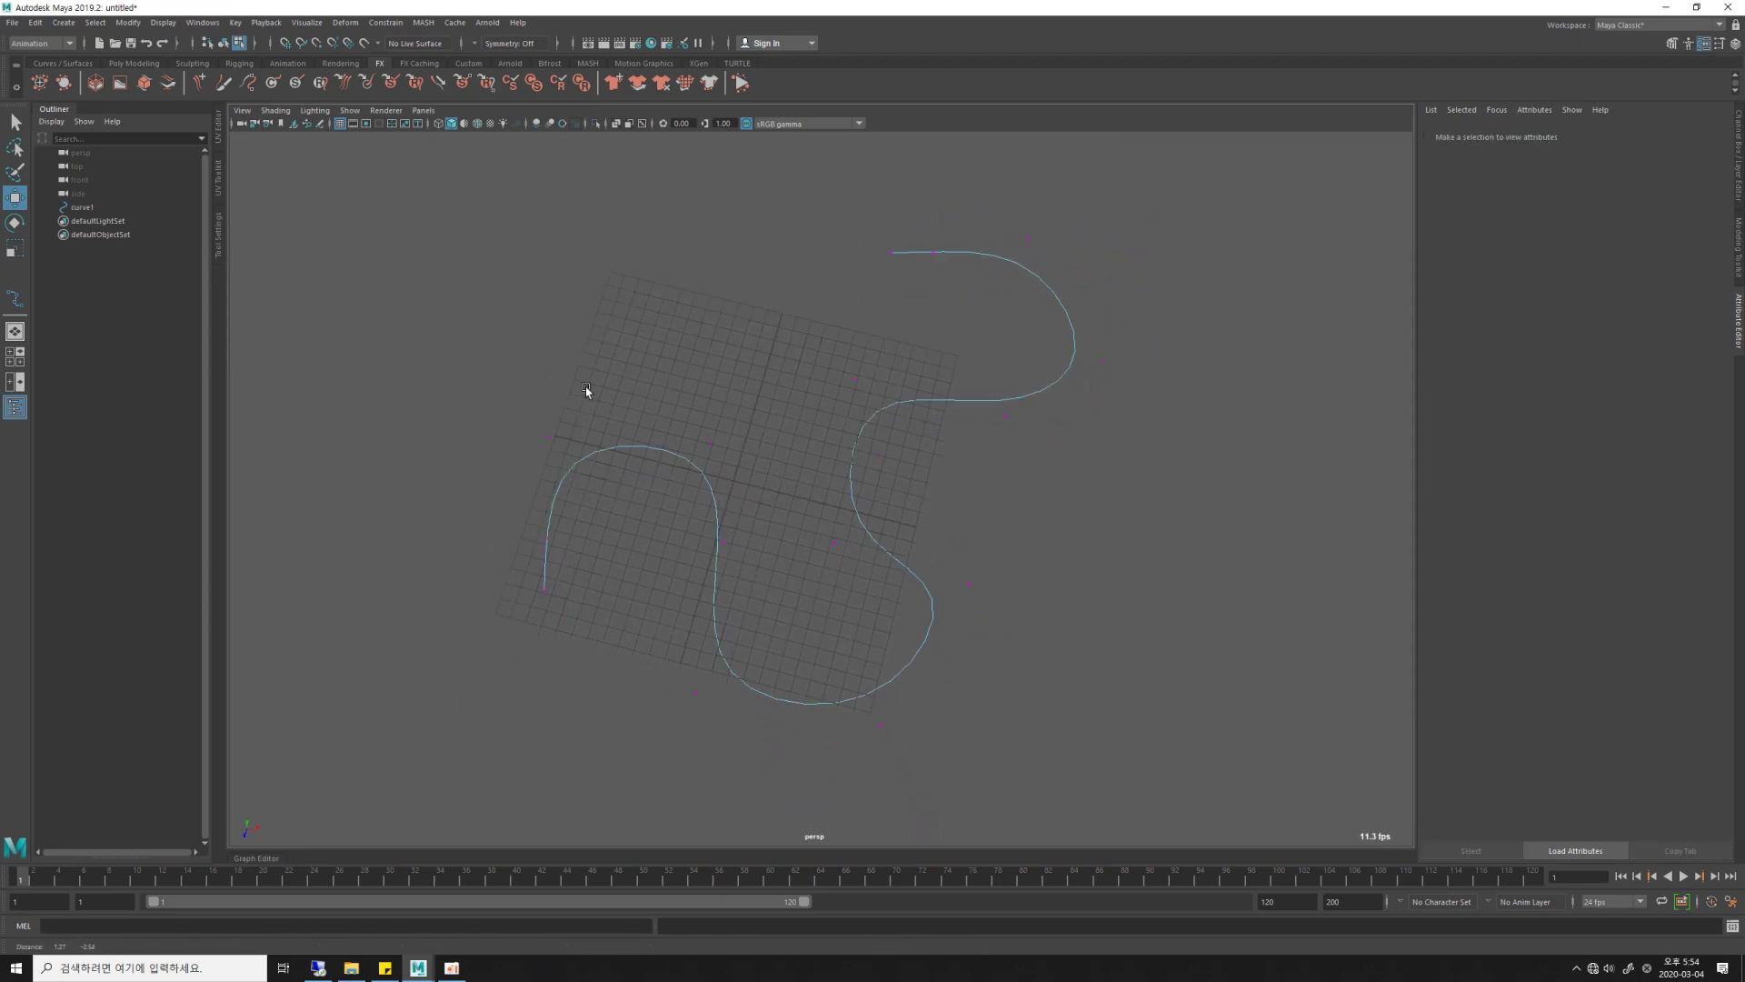
{"action": "left_click", "coordinate": [533, 403]}
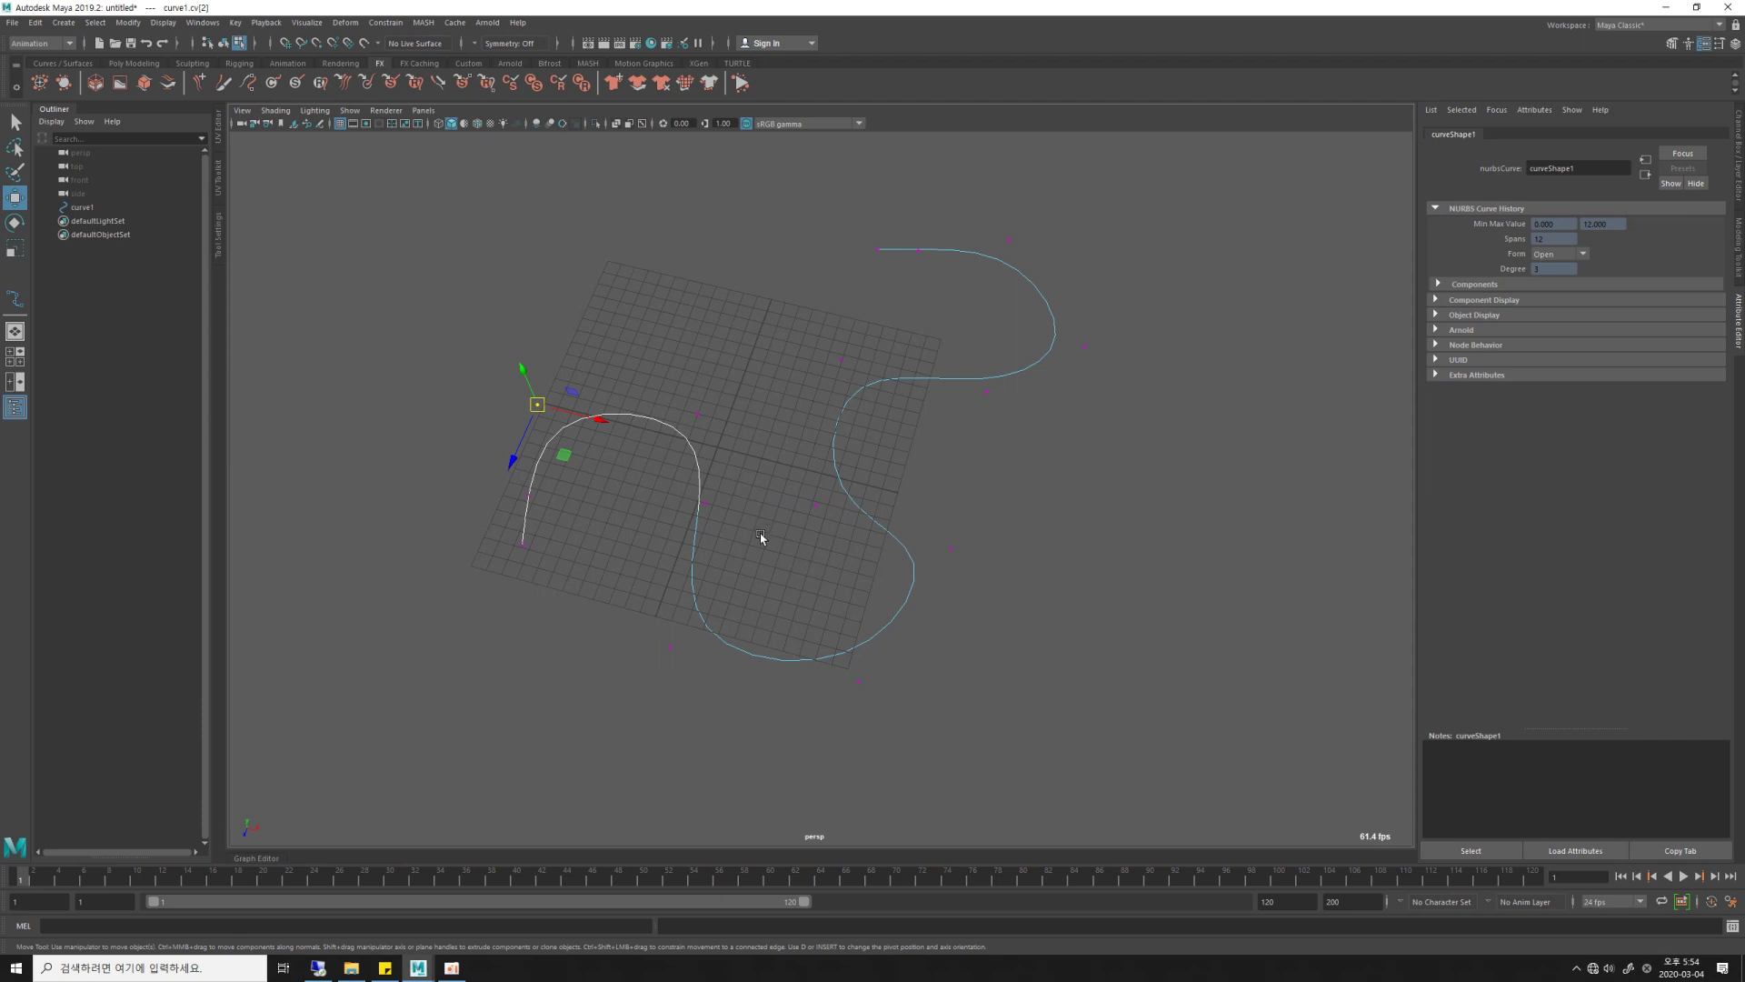
{"action": "left_click_drag", "start_coordinate": [721, 686], "coordinate": [631, 610], "text": "shift"}
{"action": "left_click_drag", "start_coordinate": [1004, 568], "coordinate": [934, 516], "text": "shift"}
{"action": "left_click_drag", "start_coordinate": [862, 380], "coordinate": [802, 345], "text": "shift"}
{"action": "left_click_drag", "start_coordinate": [1055, 264], "coordinate": [976, 214], "text": "shift"}
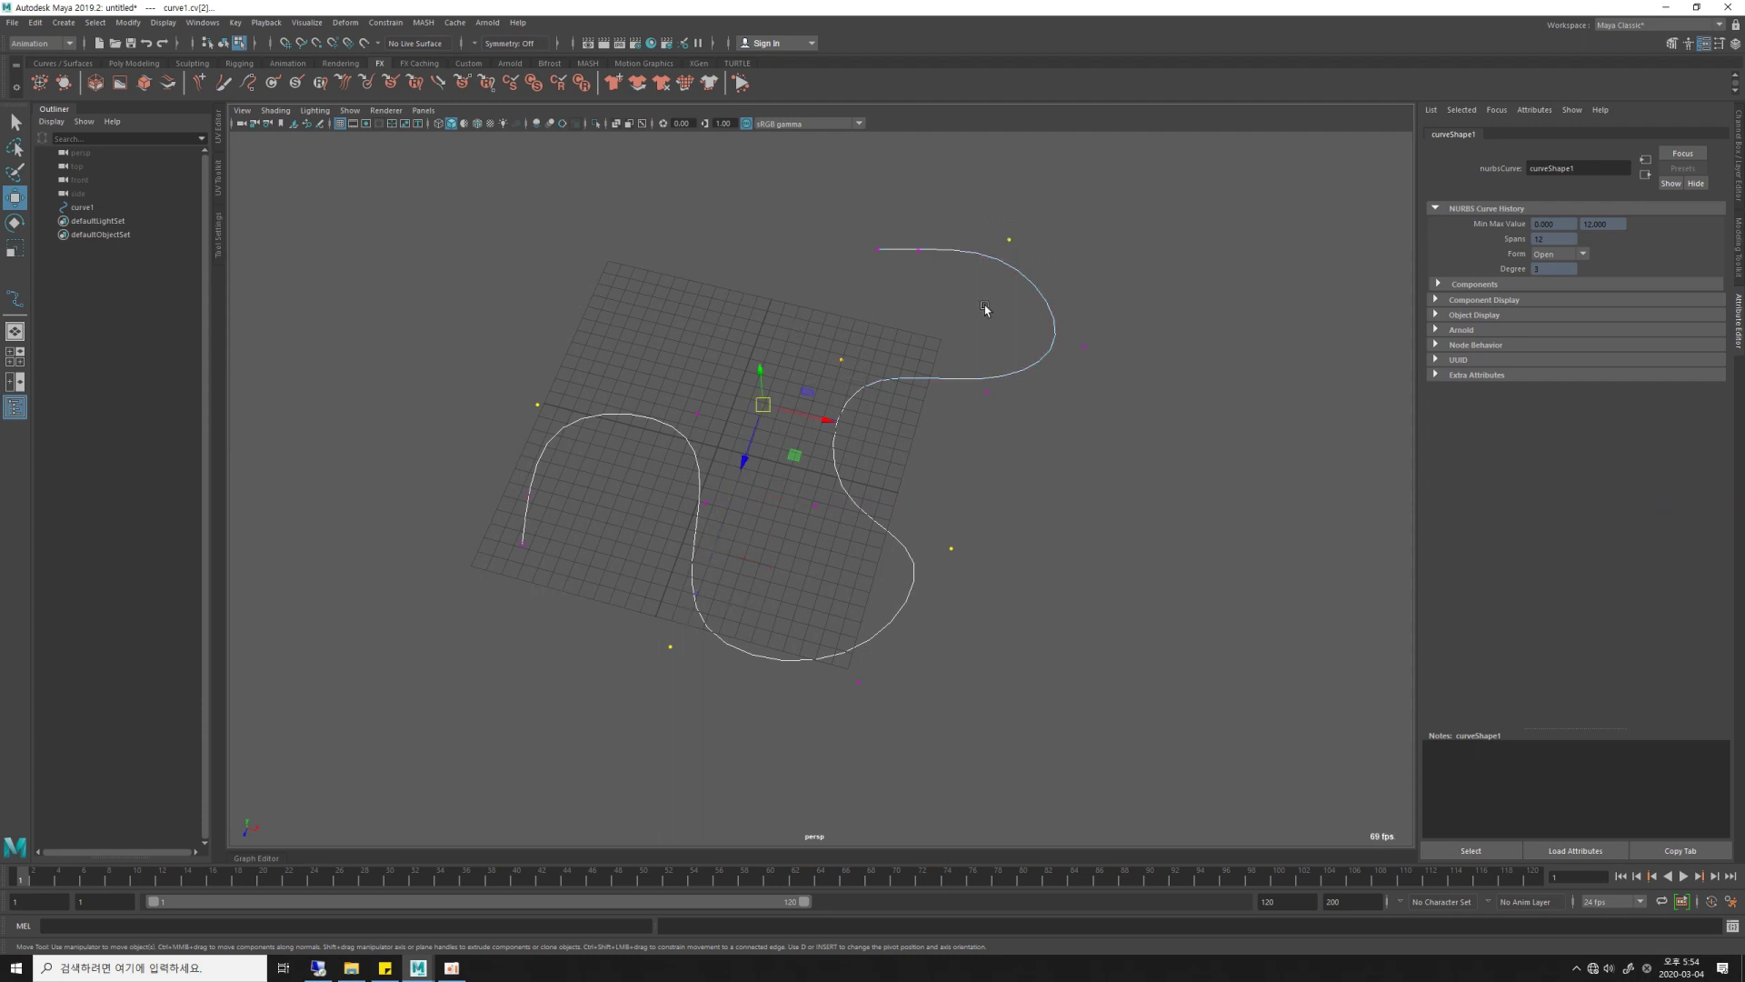
{"action": "mouse_move", "coordinate": [990, 308]}
{"action": "left_mouse_down", "text": "alt"}
{"action": "mouse_move", "coordinate": [865, 390]}
{"action": "mouse_move", "coordinate": [747, 410]}
{"action": "mouse_move", "coordinate": [760, 332]}
{"action": "mouse_move", "coordinate": [727, 438]}
{"action": "mouse_move", "coordinate": [808, 441]}
{"action": "mouse_move", "coordinate": [775, 456]}
{"action": "left_mouse_up", "text": "alt"}
Return to object mode and deselect curve1, framing the whole curve.
{"action": "left_click", "coordinate": [949, 668]}
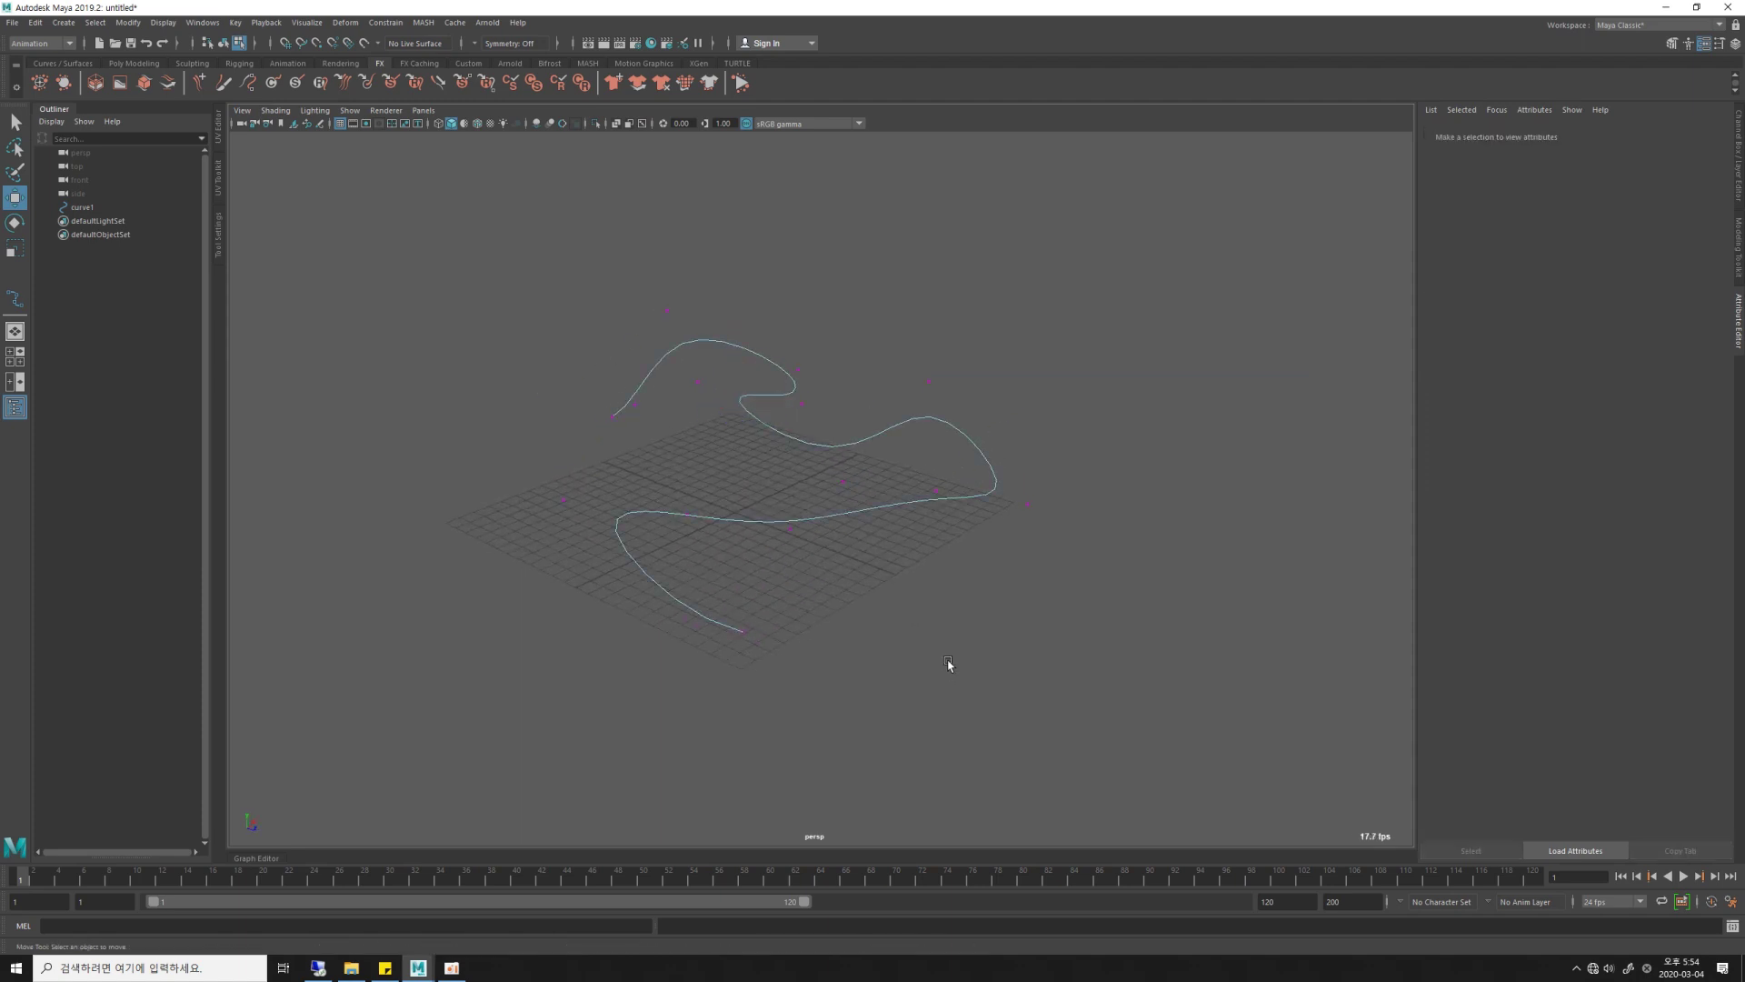
{"action": "key", "text": "F8"}
{"action": "left_click", "coordinate": [910, 632]}
{"action": "mouse_move", "coordinate": [911, 632]}
{"action": "left_mouse_down", "text": "alt"}
{"action": "mouse_move", "coordinate": [728, 643]}
{"action": "mouse_move", "coordinate": [802, 604]}
{"action": "mouse_move", "coordinate": [760, 662]}
{"action": "left_mouse_up", "text": "alt"}
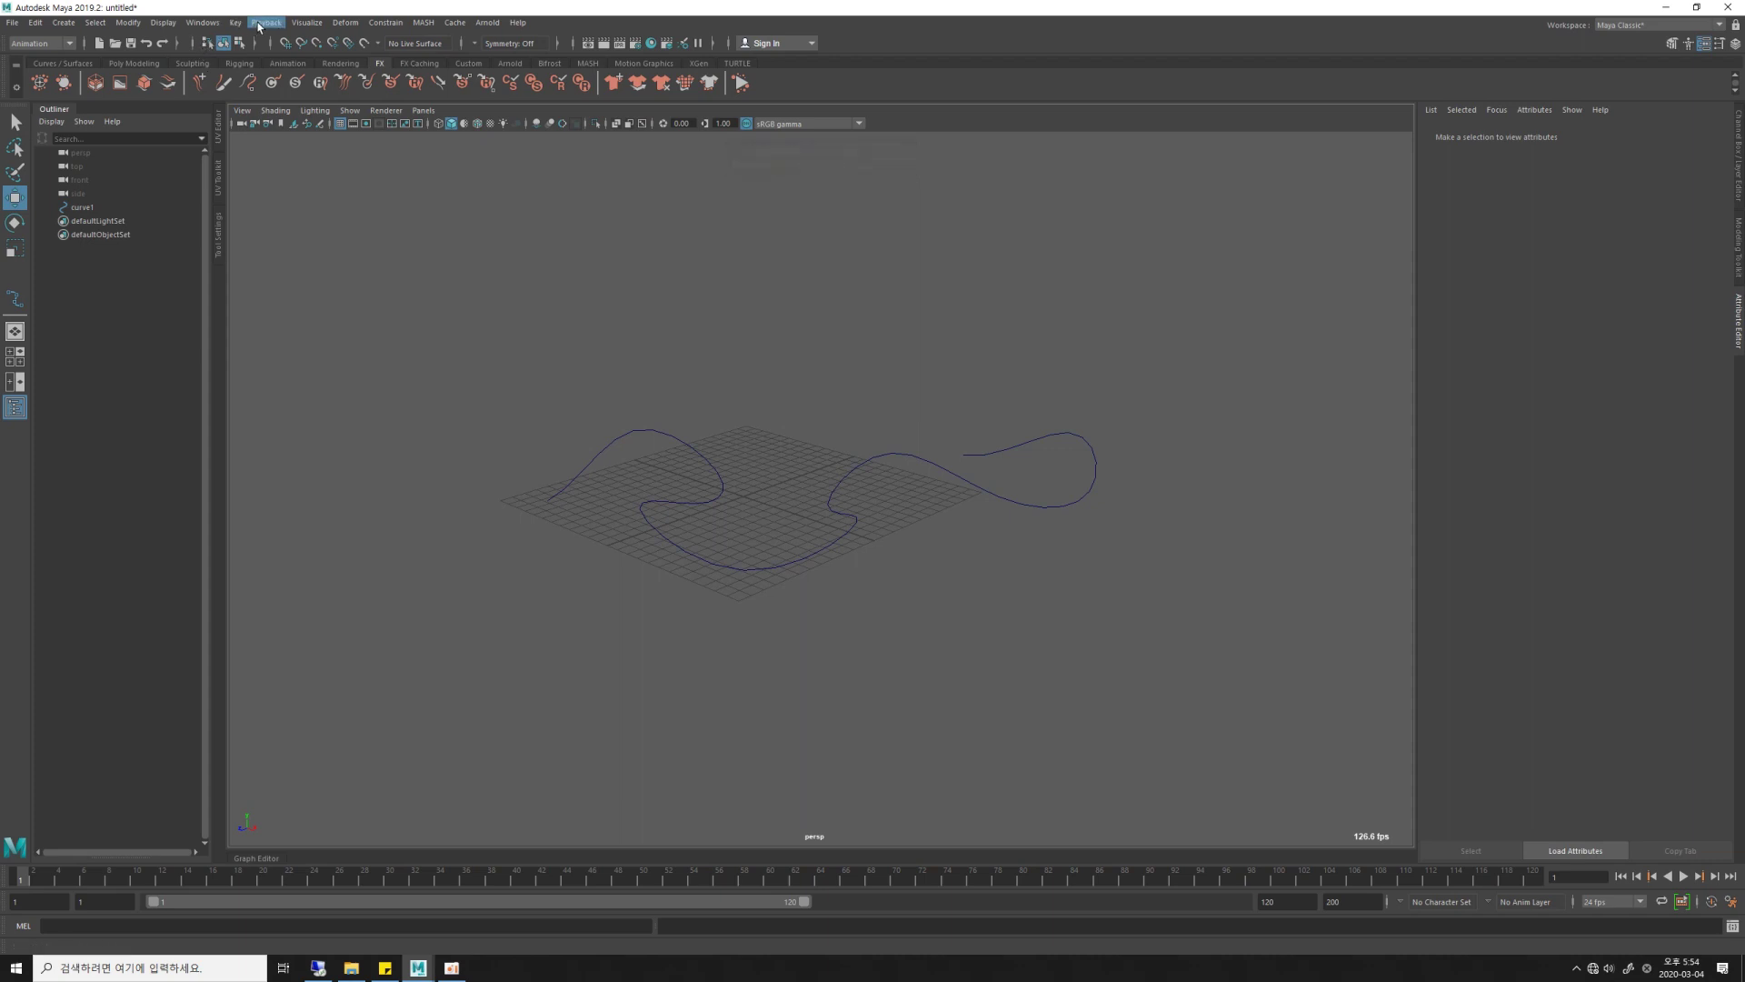
Create a new particle emitter from the FX menu set's nParticles menu.
{"action": "left_click", "coordinate": [59, 43]}
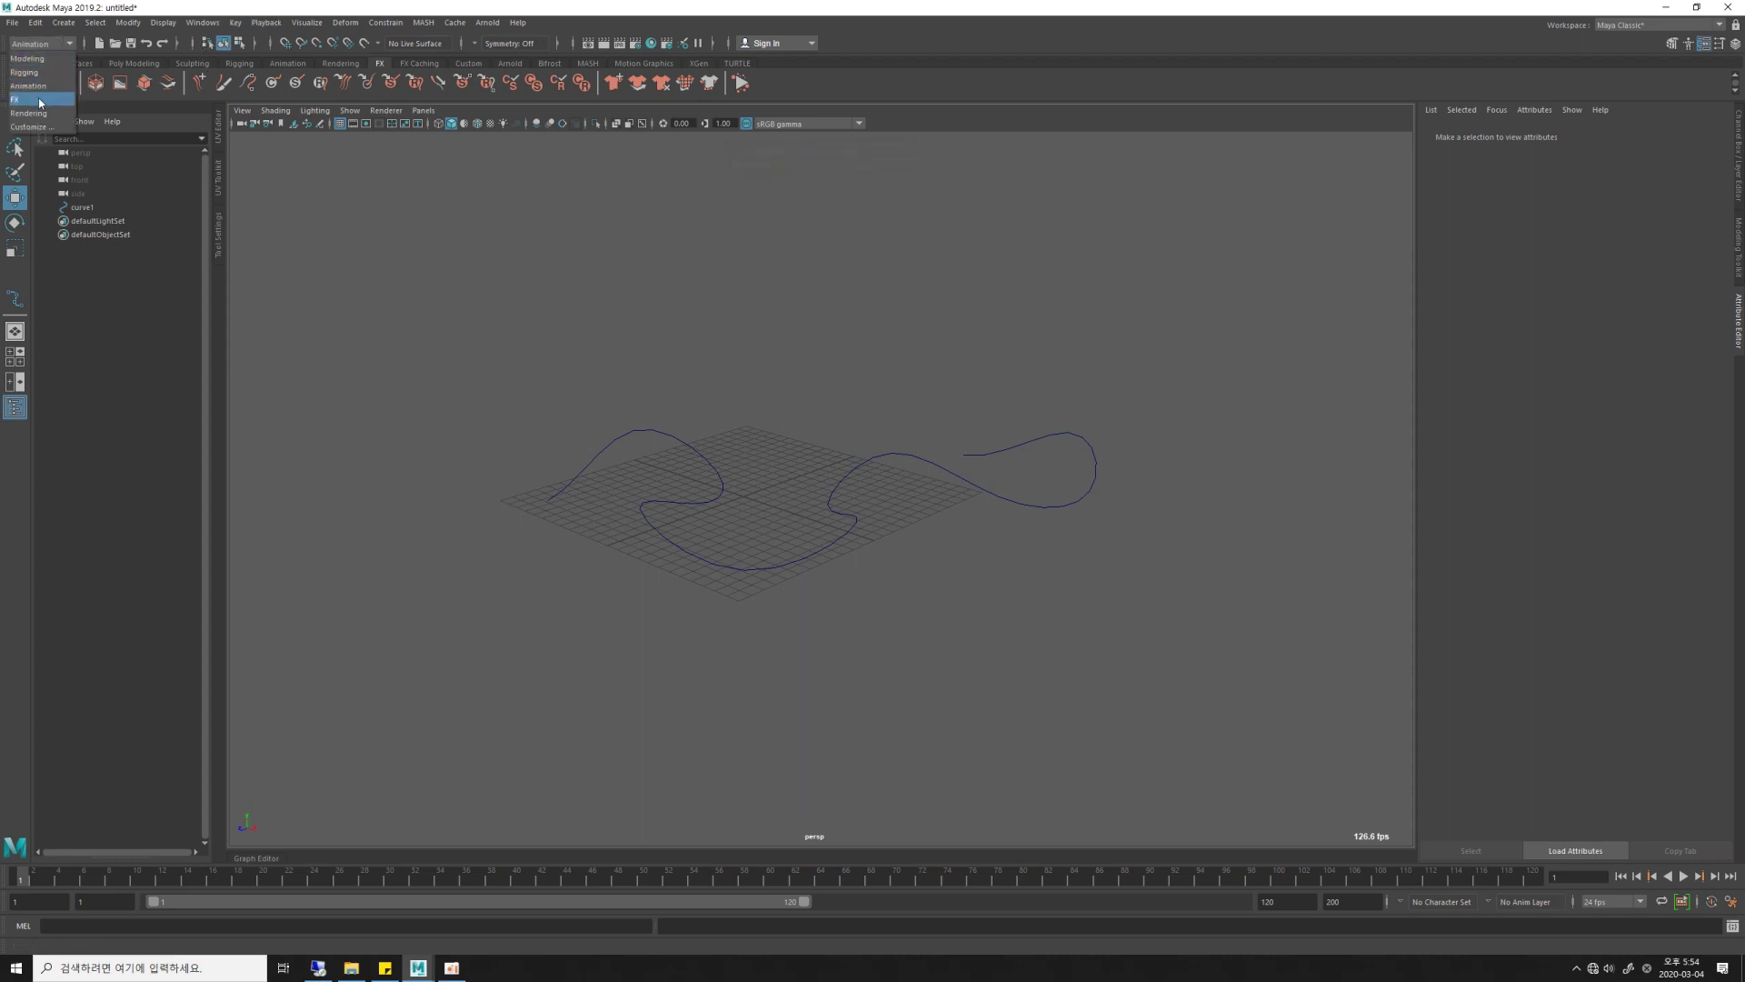
{"action": "left_click", "coordinate": [27, 99]}
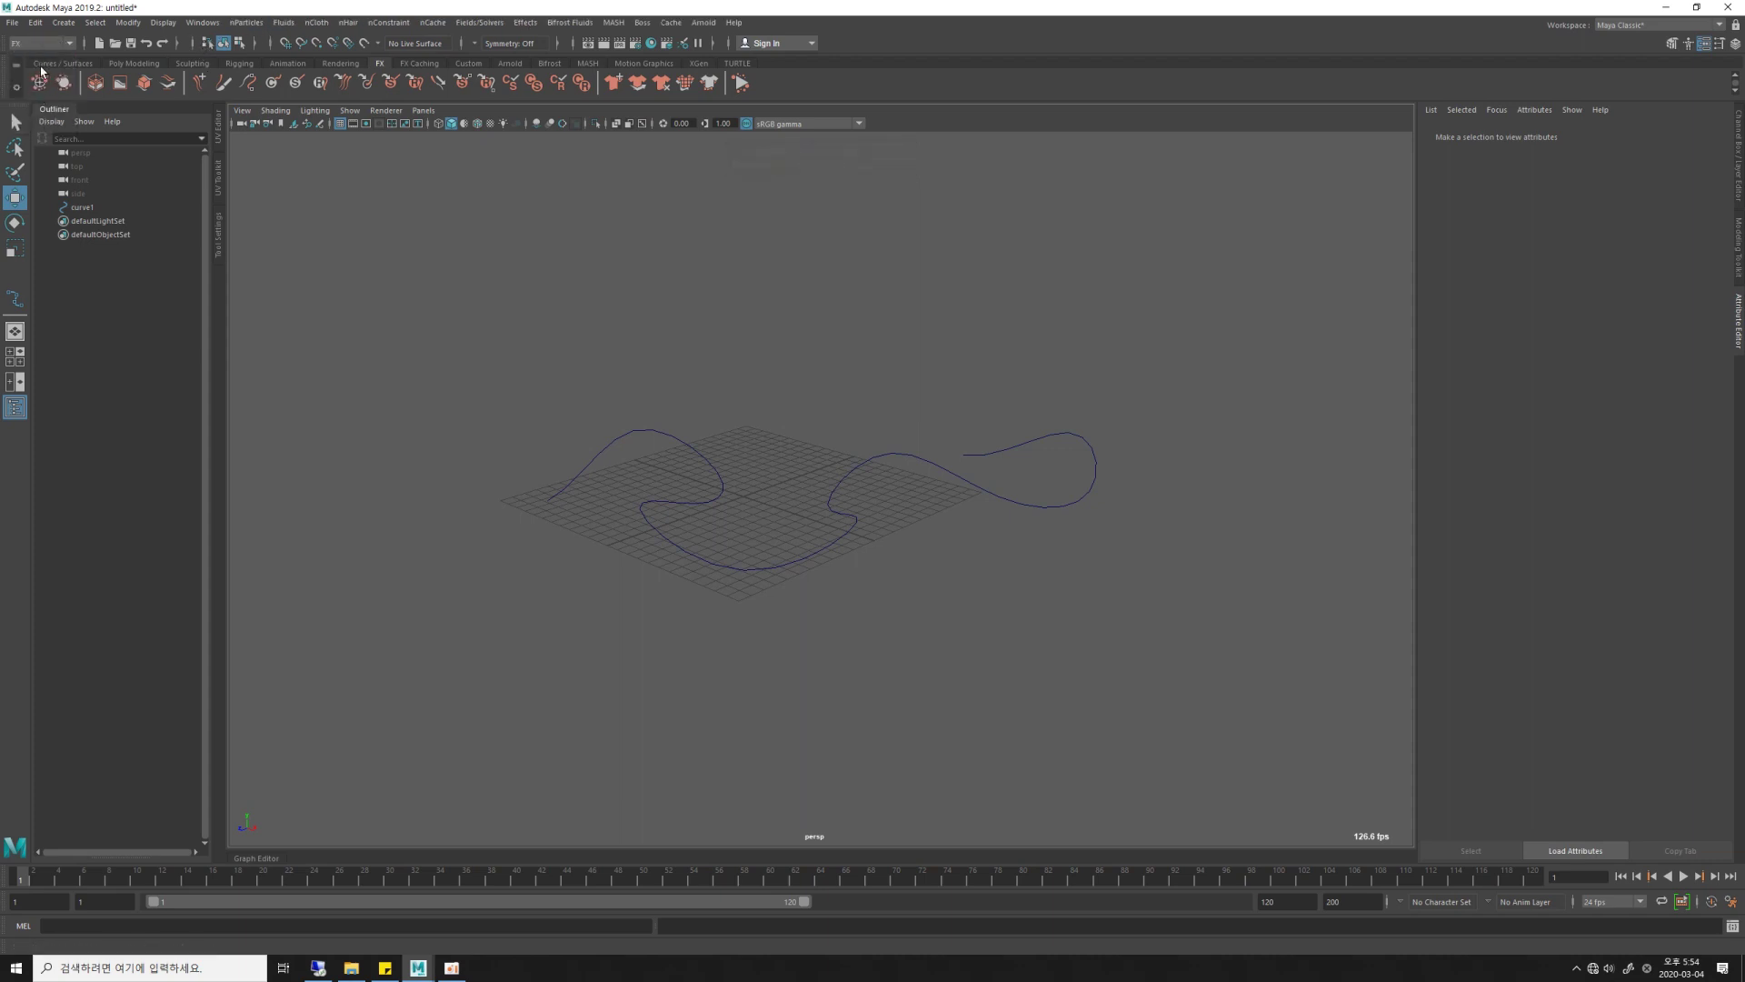
{"action": "left_click", "coordinate": [241, 25]}
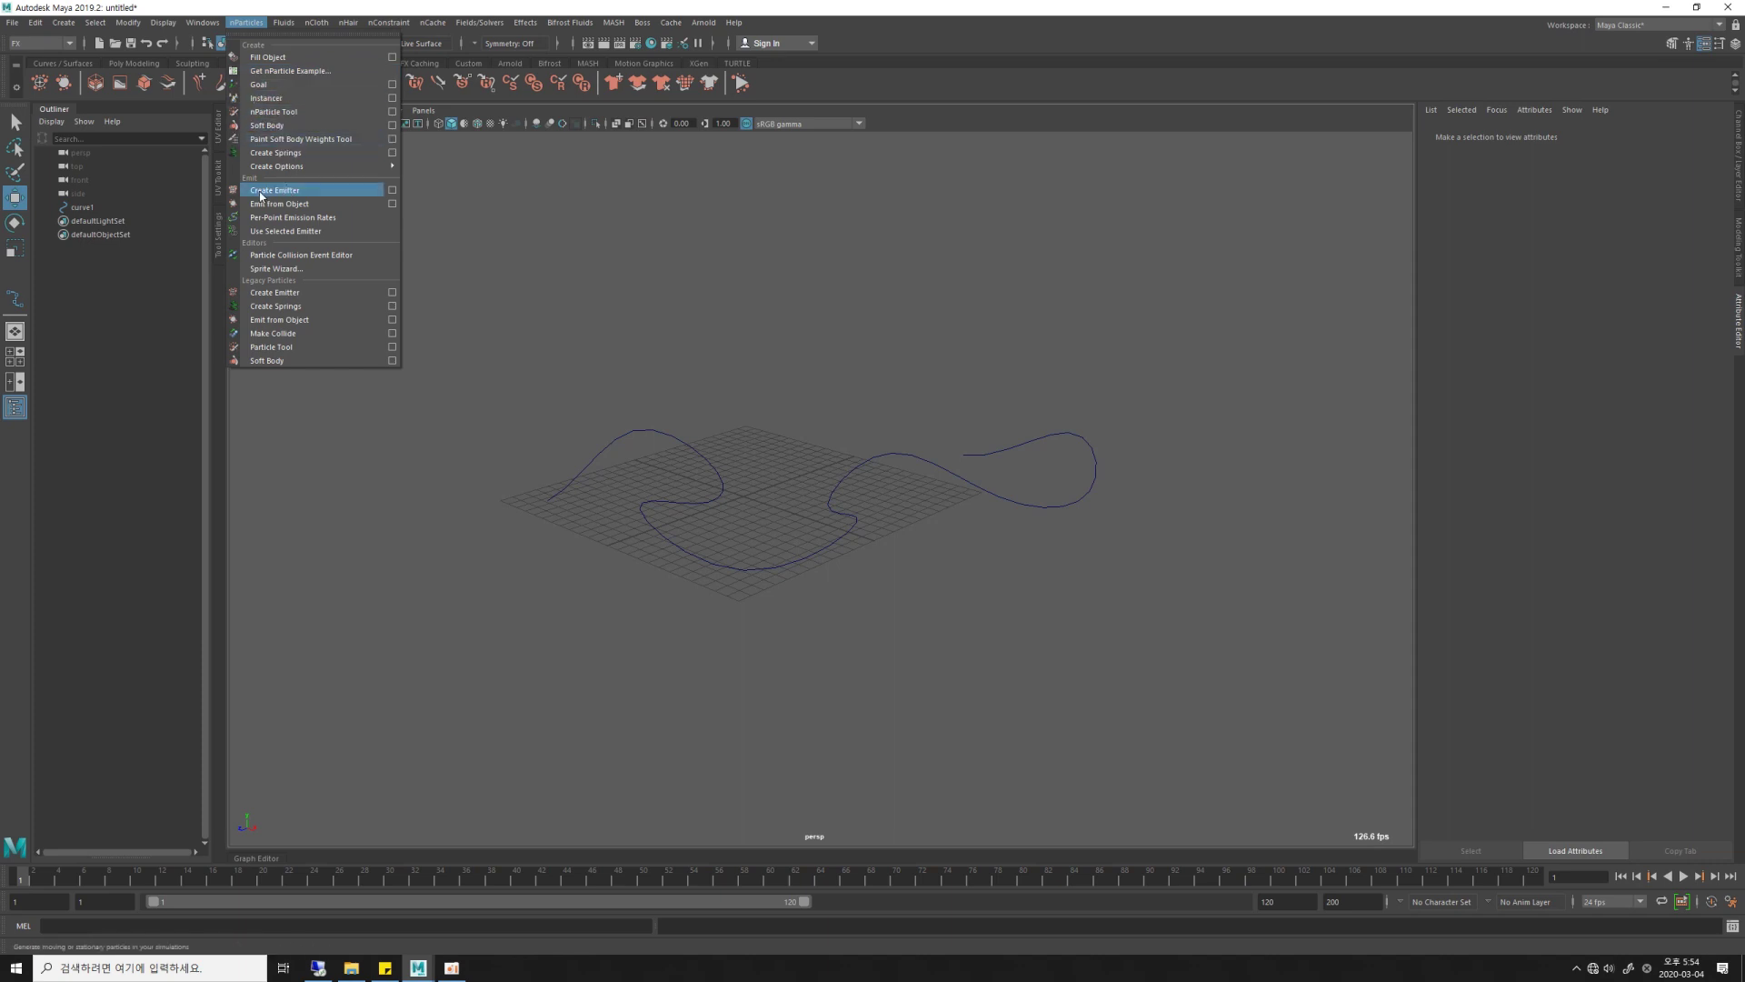
{"action": "left_click", "coordinate": [327, 193]}
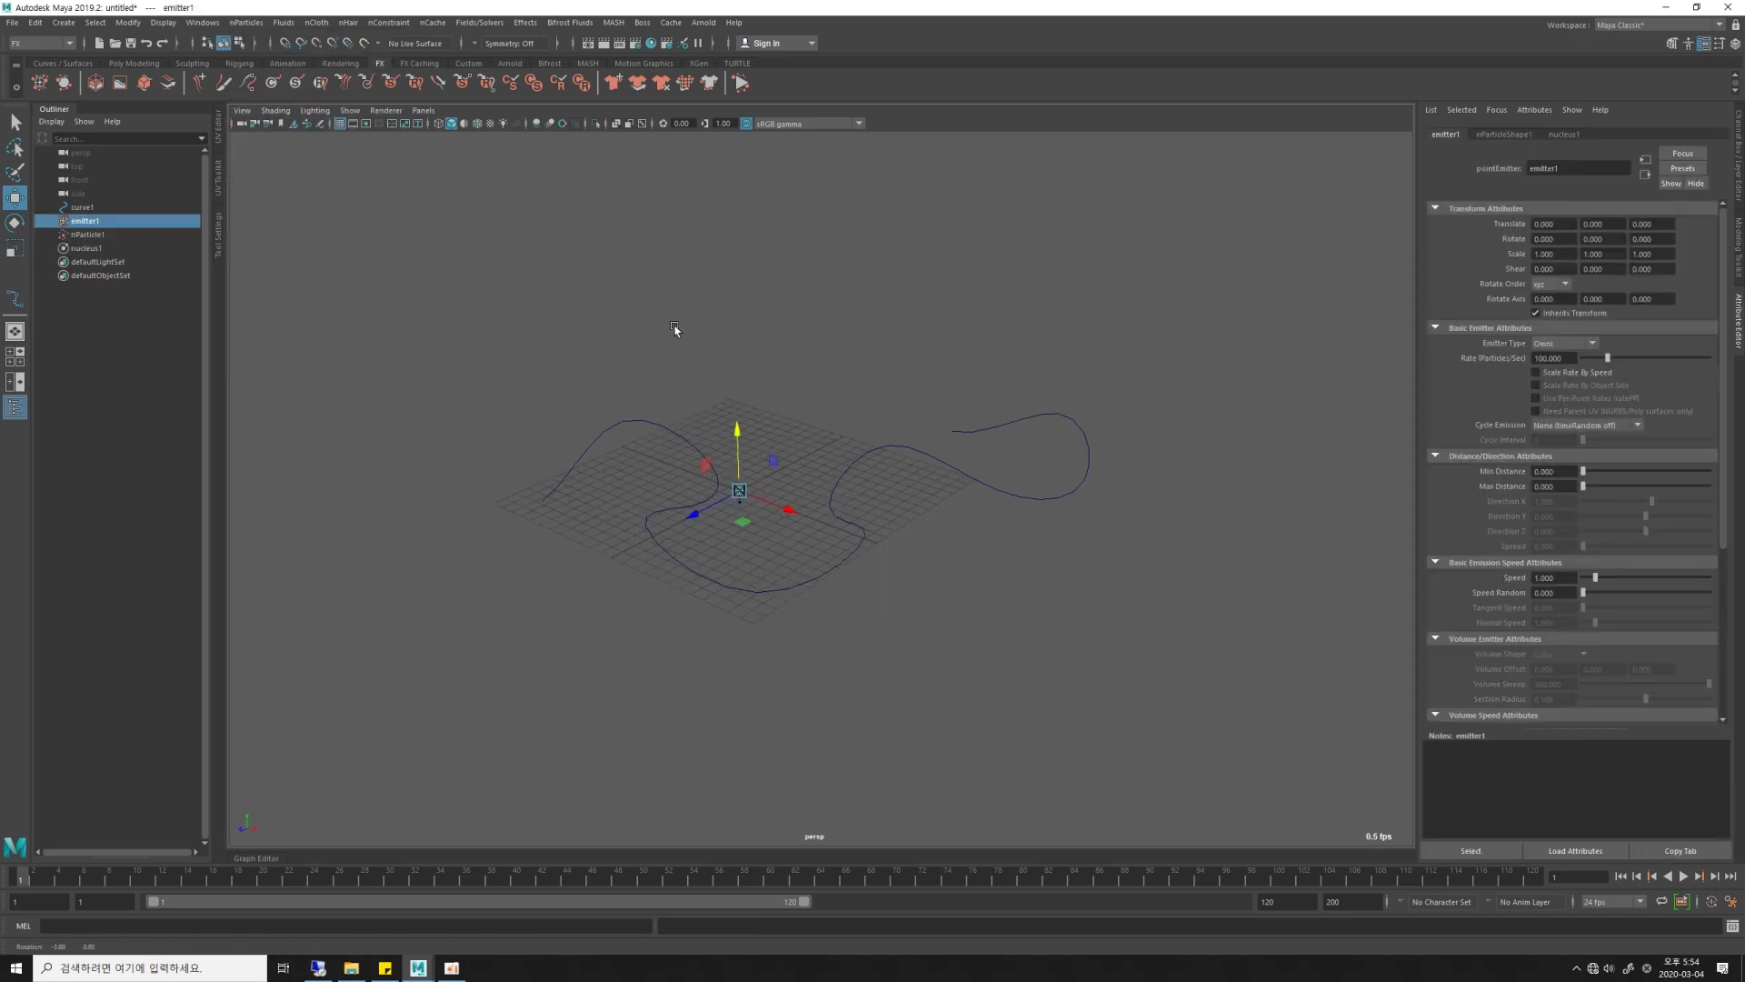
Select emitter1 and then curve1 together, and switch to the Animation menu set.
{"action": "left_click", "coordinate": [769, 303]}
{"action": "left_click", "coordinate": [92, 208]}
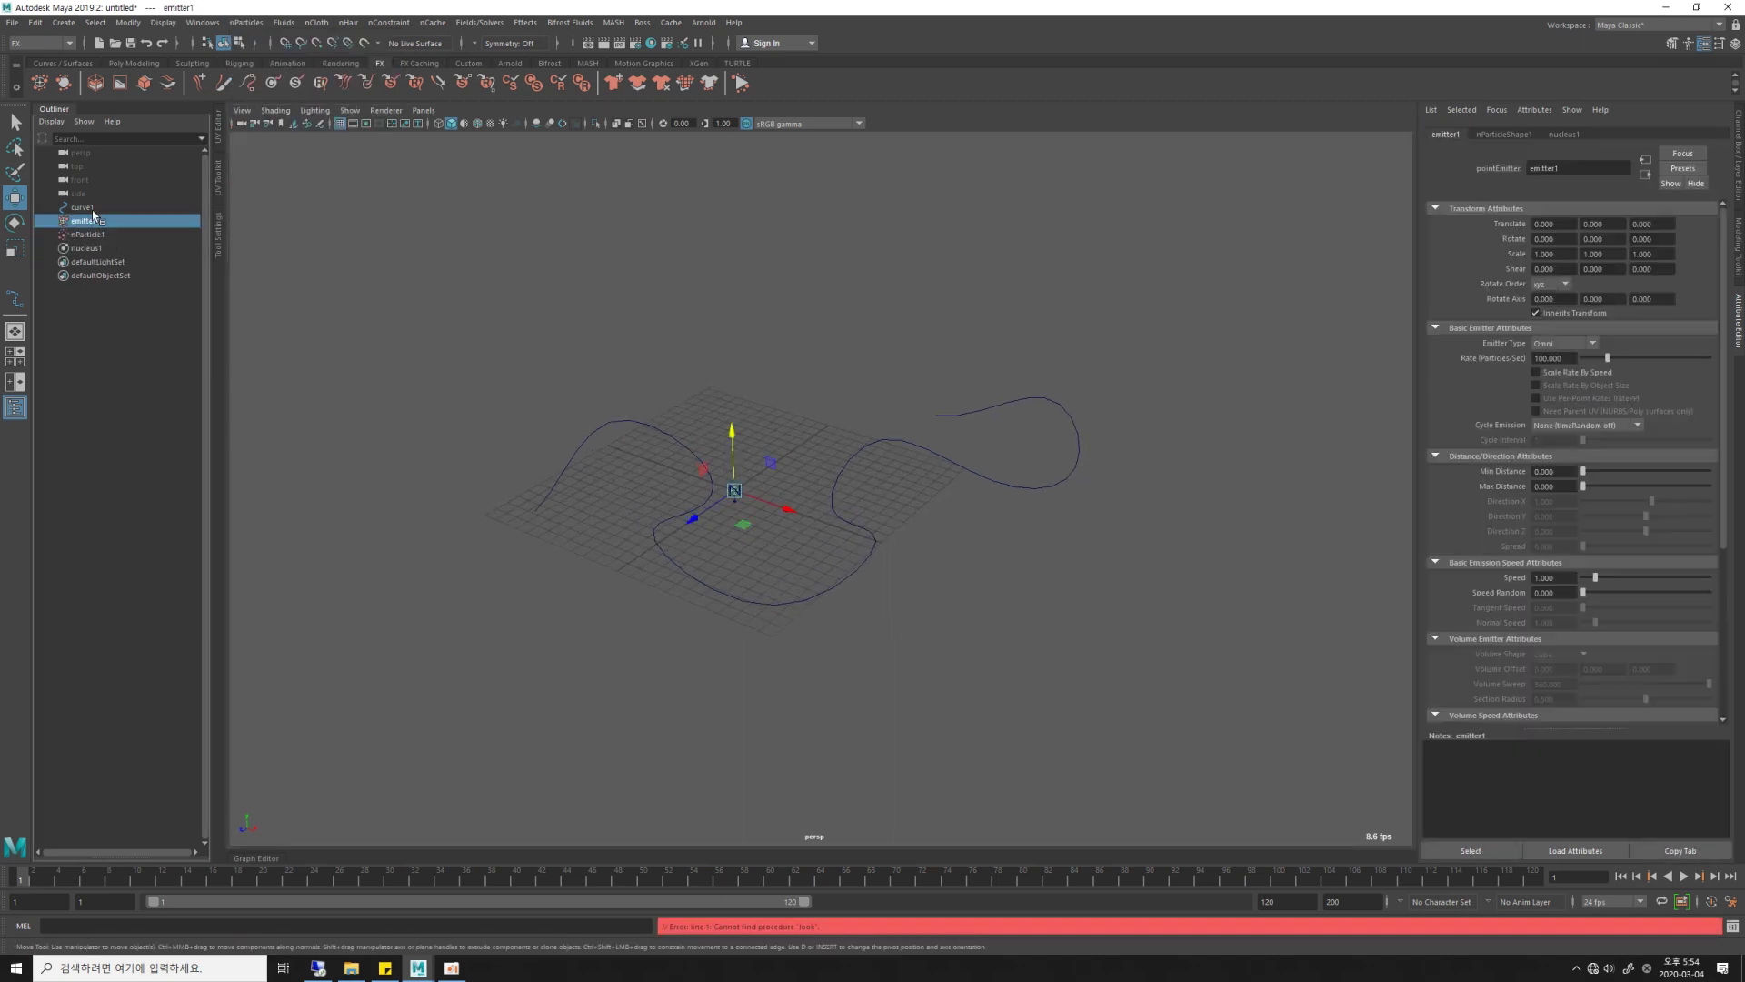
{"action": "left_click", "coordinate": [227, 269]}
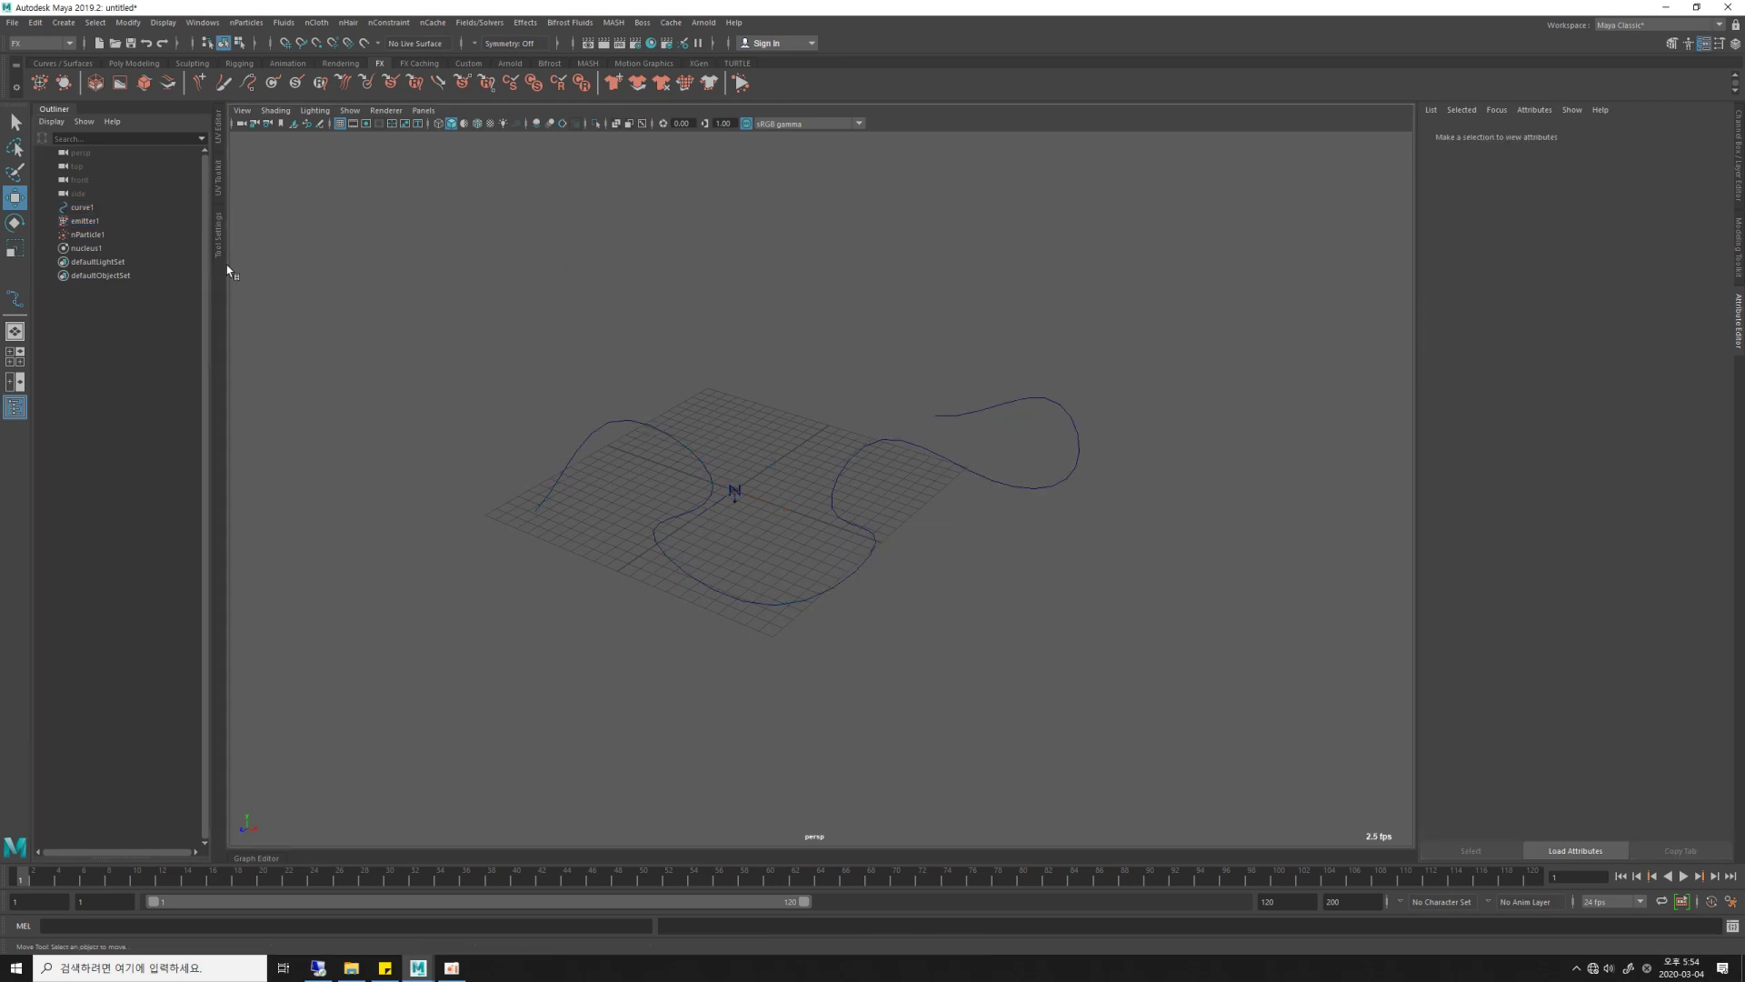
{"action": "left_click", "coordinate": [91, 219]}
{"action": "left_click", "coordinate": [90, 208], "text": "ctrl"}
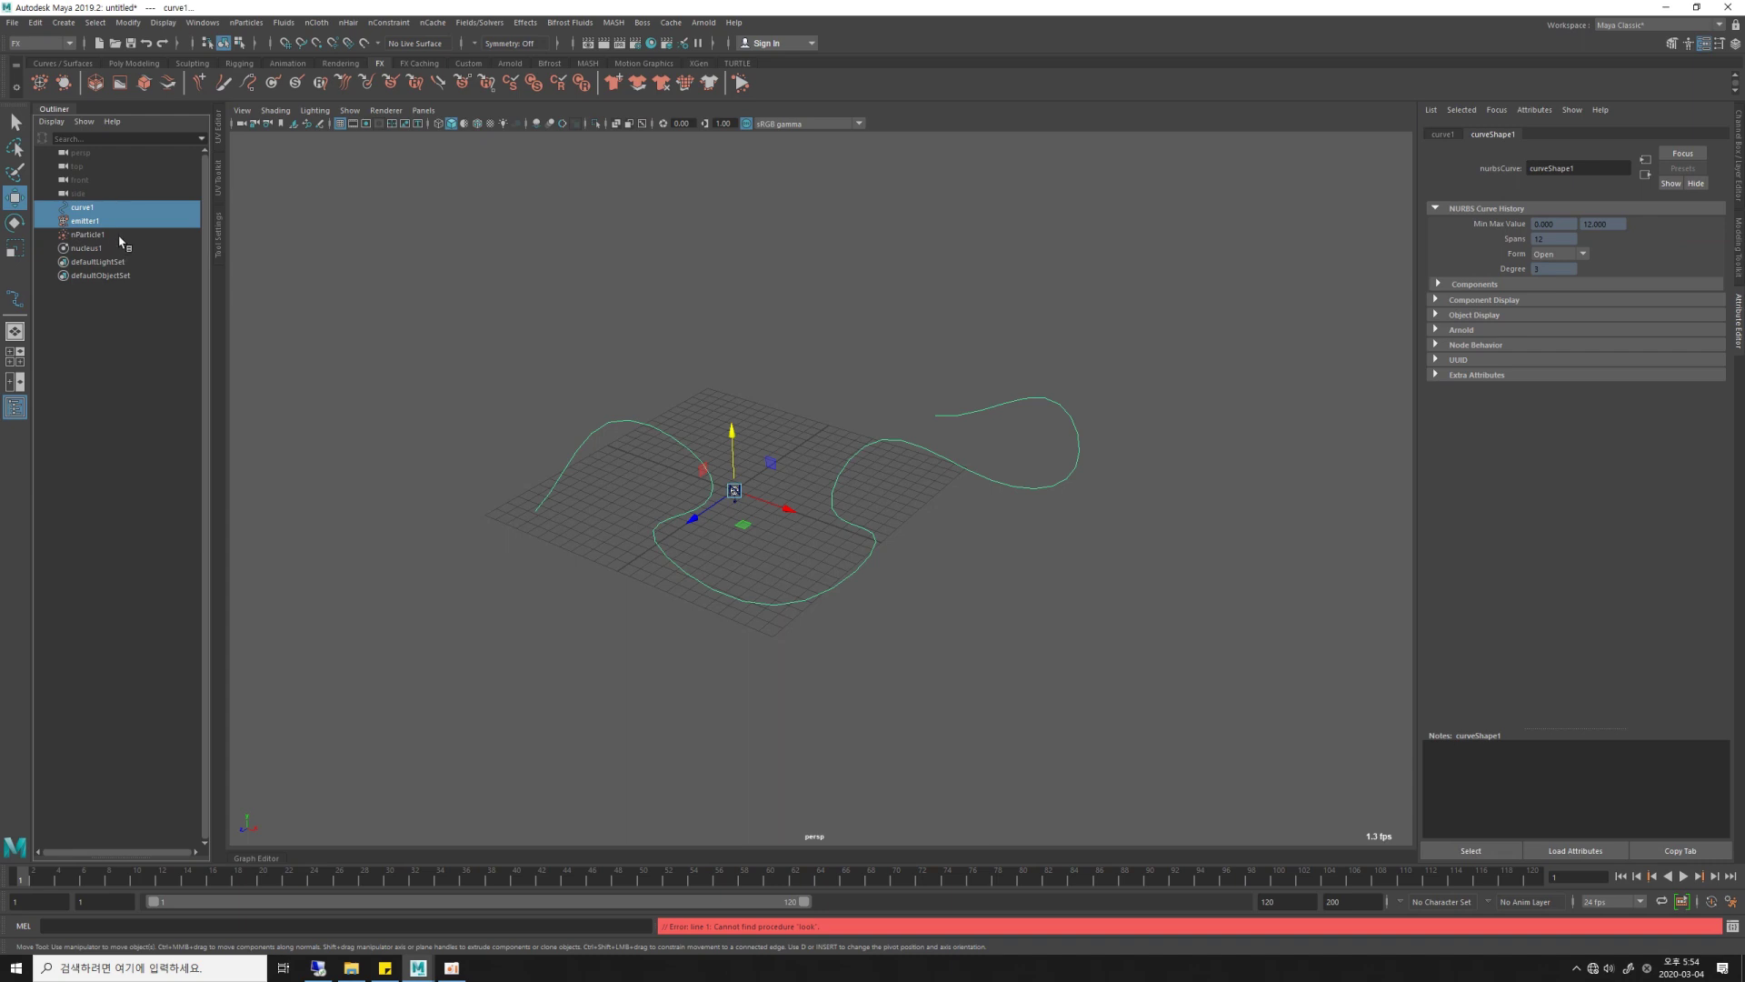
{"action": "left_click", "coordinate": [49, 42]}
{"action": "left_click", "coordinate": [36, 84]}
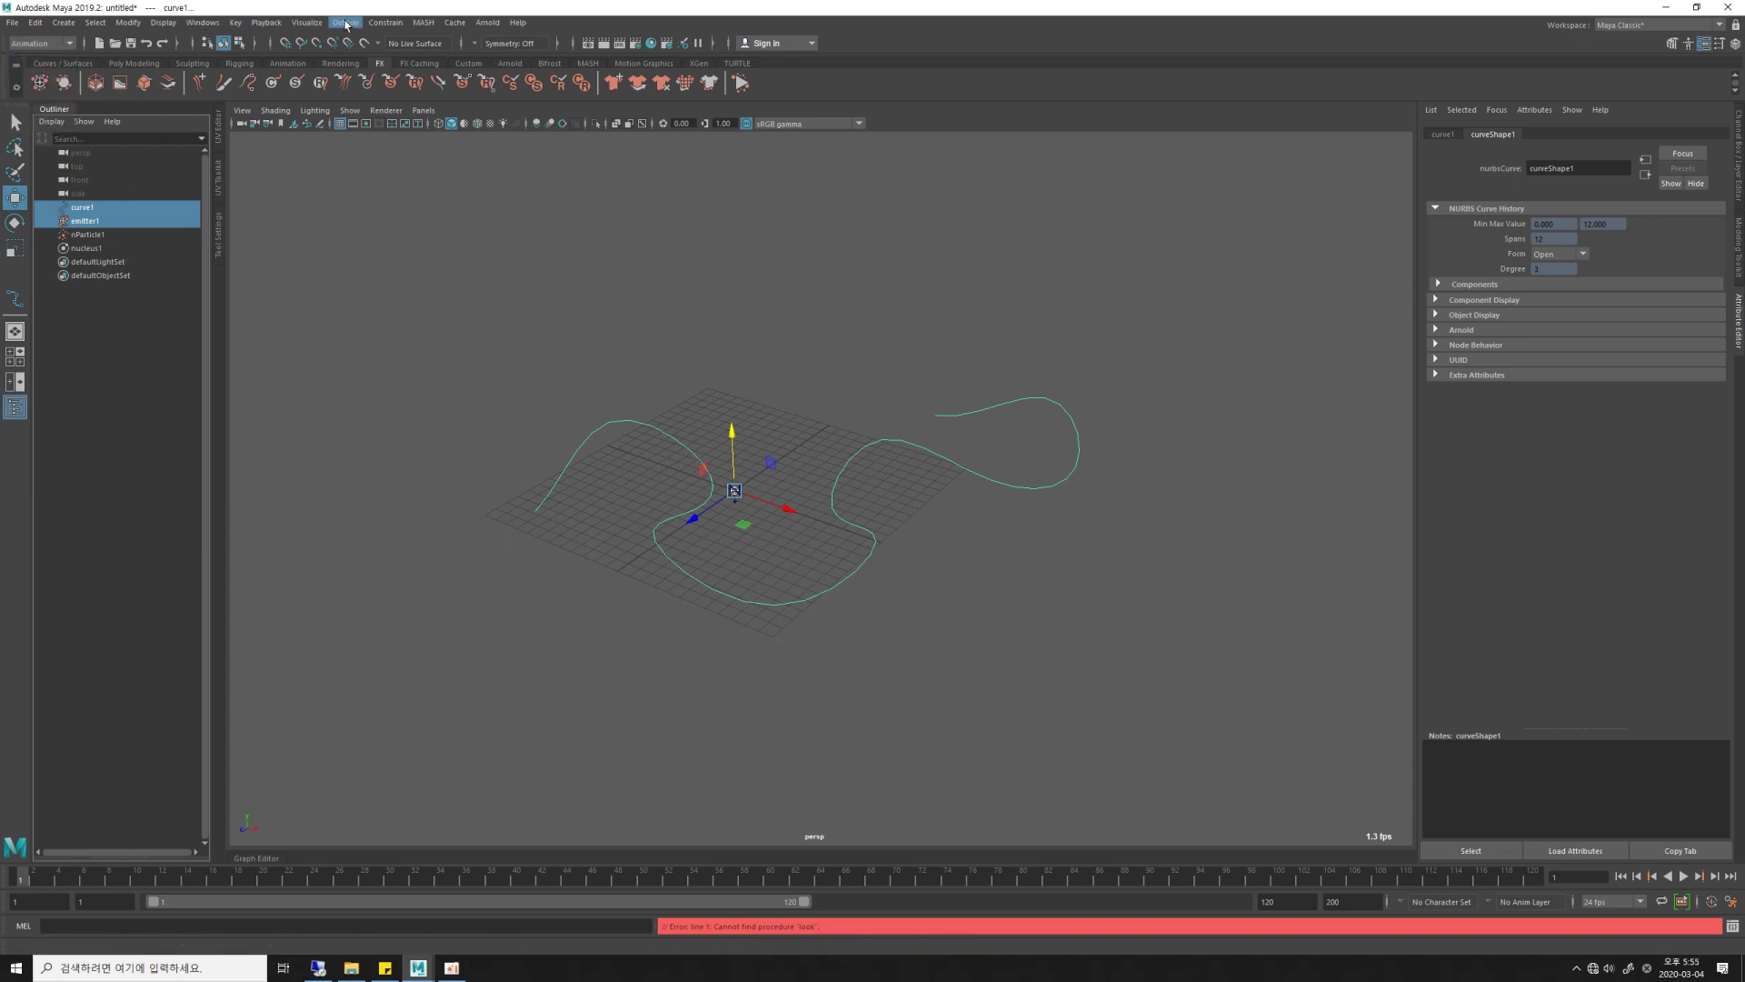
Attach emitter1 to curve1 as a motion path, then clear the selection.
{"action": "left_click", "coordinate": [386, 24]}
{"action": "mouse_move", "coordinate": [412, 142]}
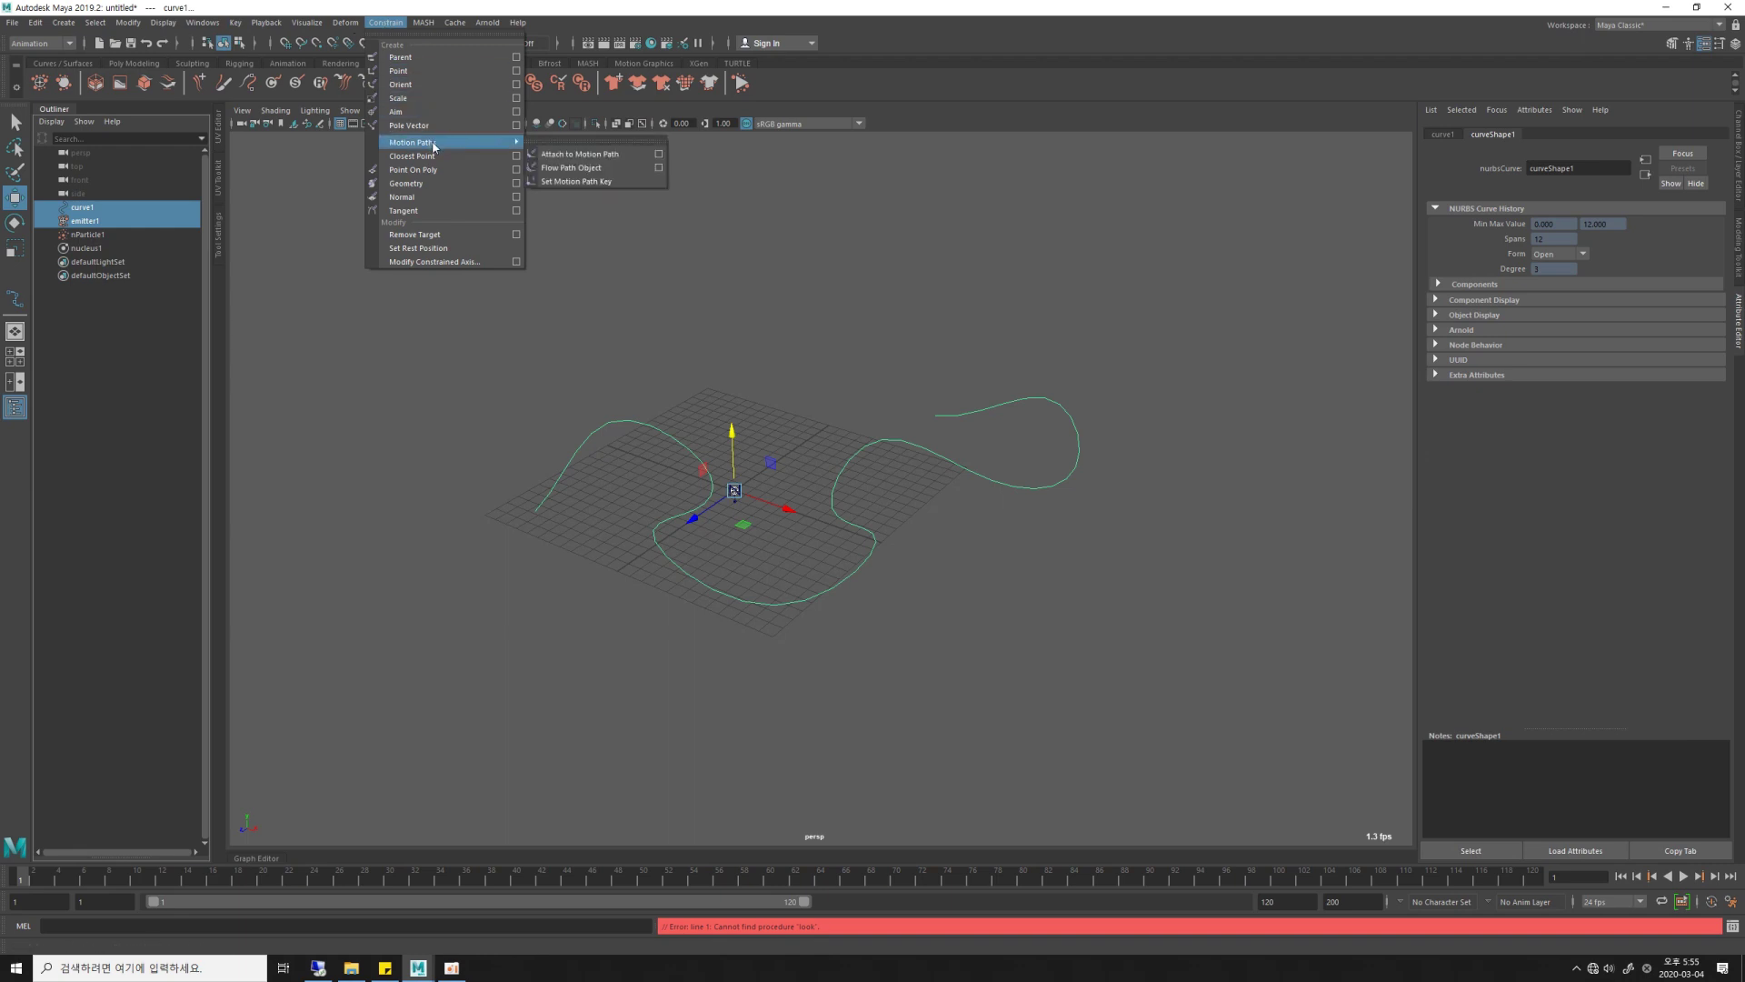
{"action": "left_click", "coordinate": [647, 159]}
{"action": "left_click", "coordinate": [713, 271]}
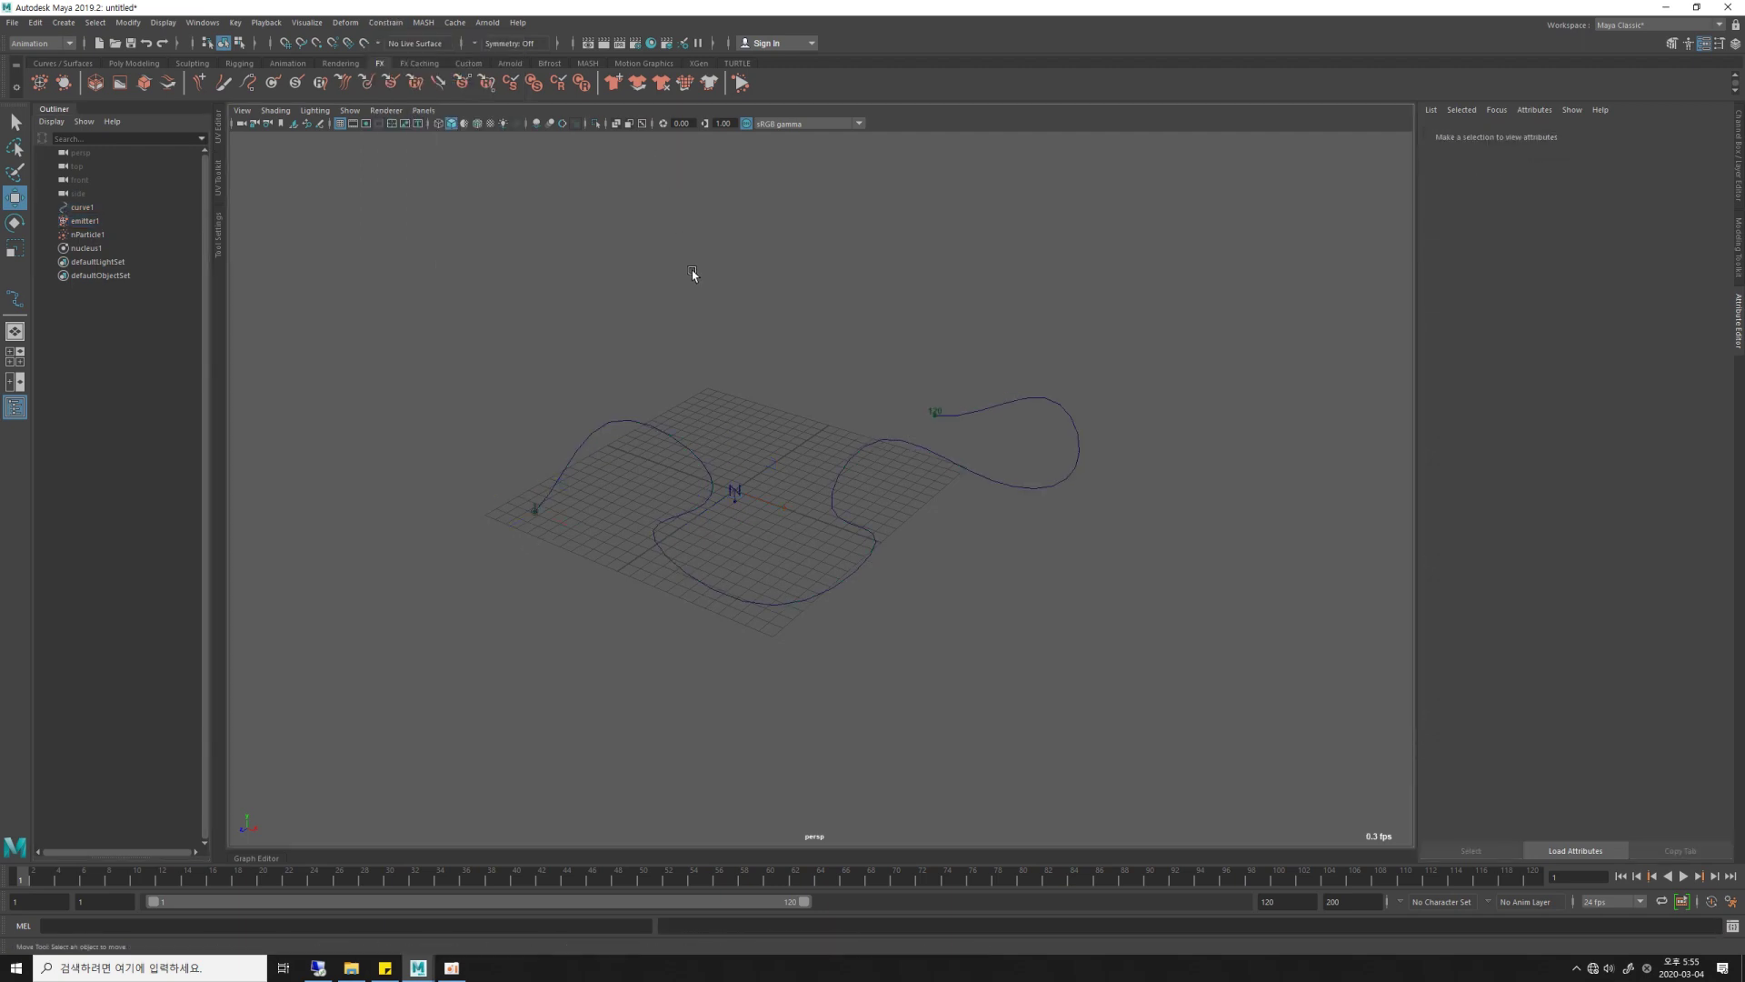
Check emitter1's channel values, then play the animation to preview the particle trail along curve1.
{"action": "left_click", "coordinate": [86, 221]}
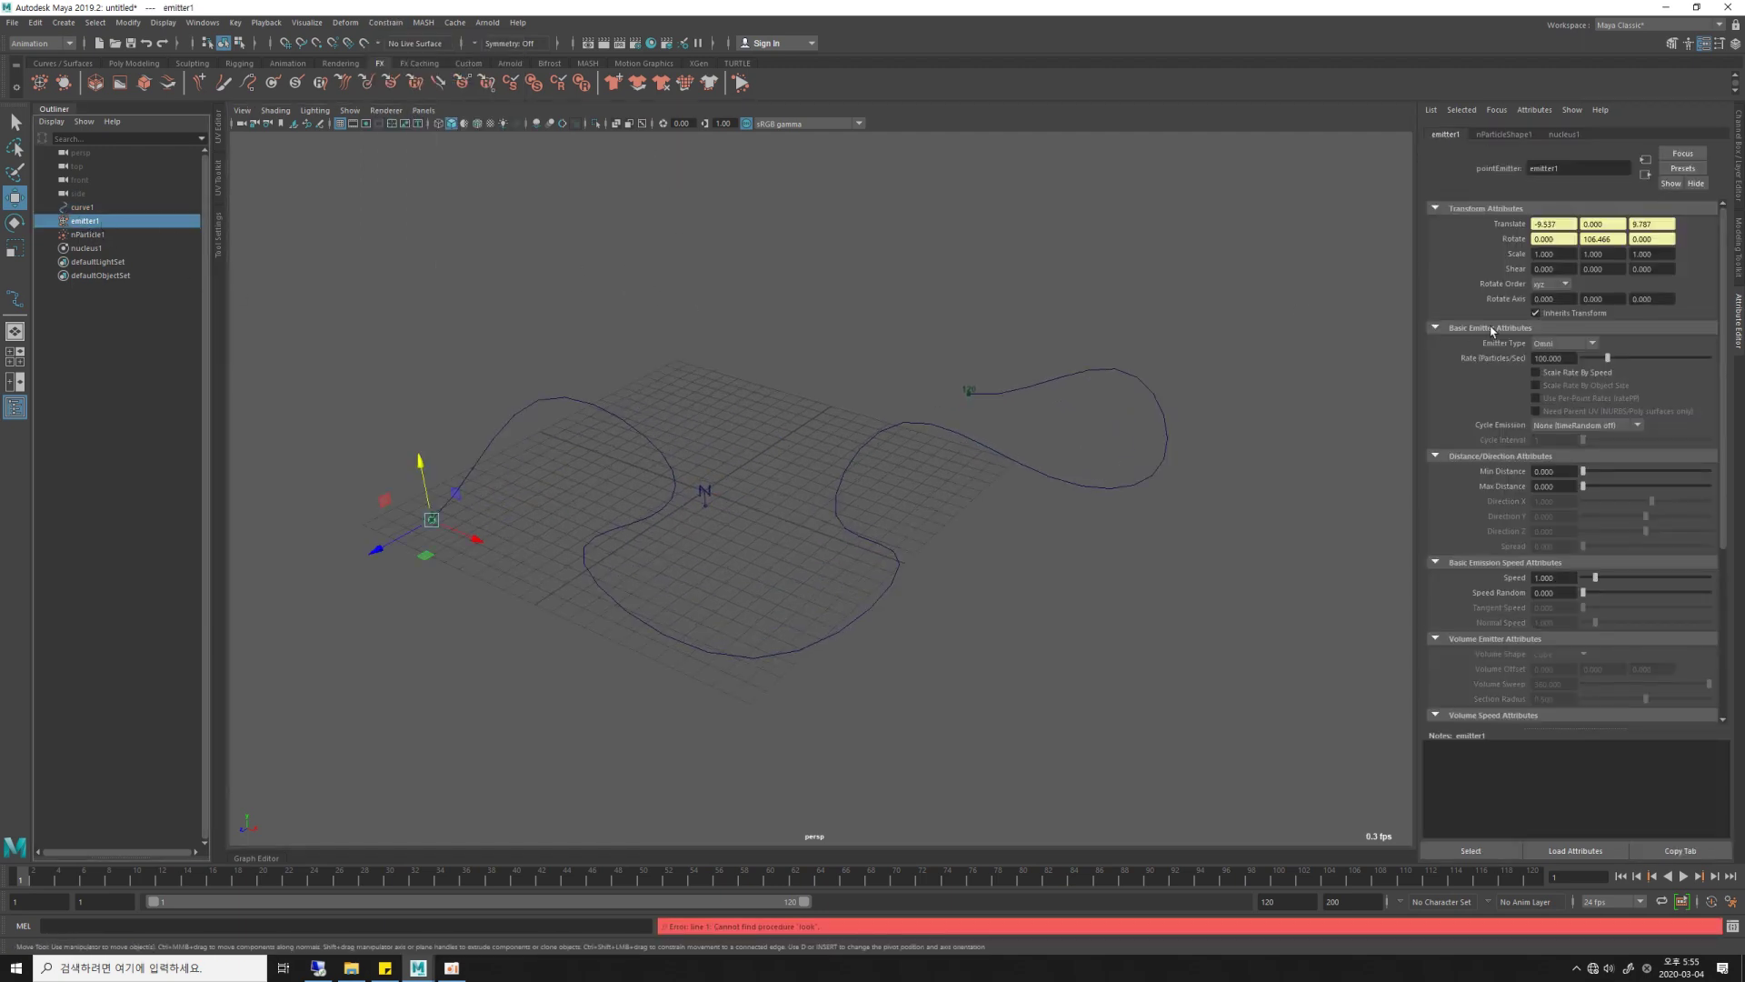
{"action": "key", "text": "ctrl+a"}
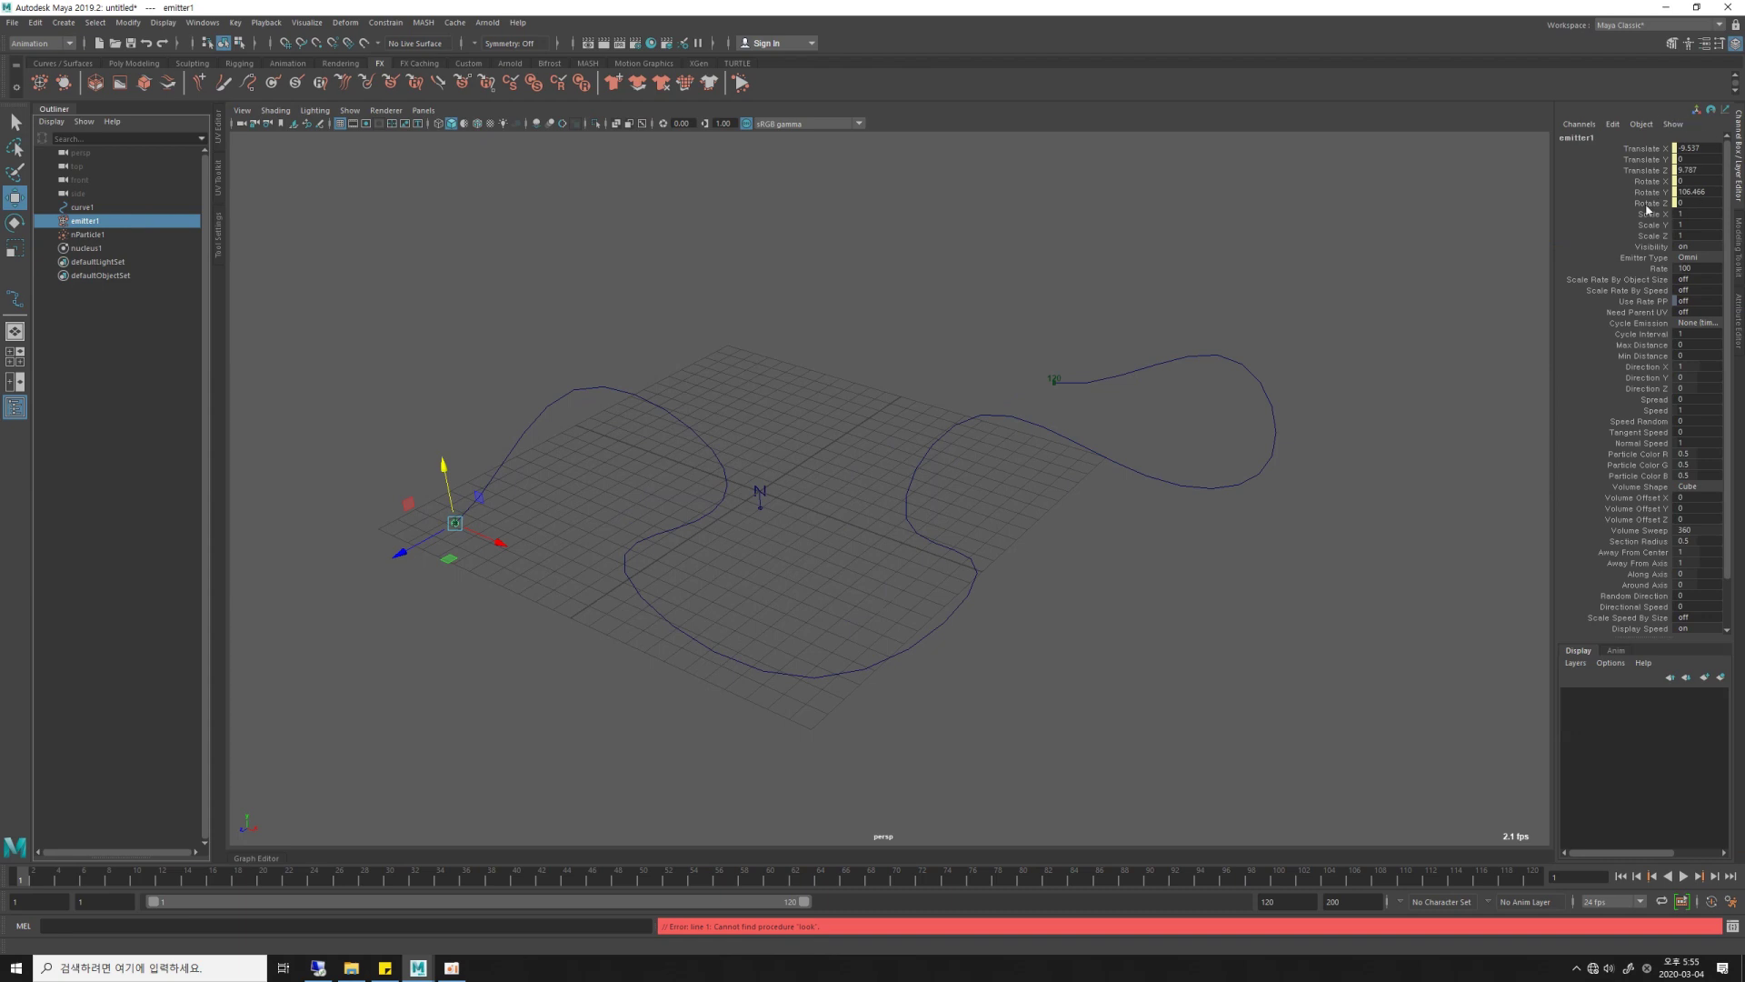
{"action": "scroll", "coordinate": [827, 363], "scroll_direction": "up", "scroll_amount": 2}
{"action": "scroll", "coordinate": [838, 351], "scroll_direction": "up", "scroll_amount": 2}
{"action": "left_click", "coordinate": [1372, 642]}
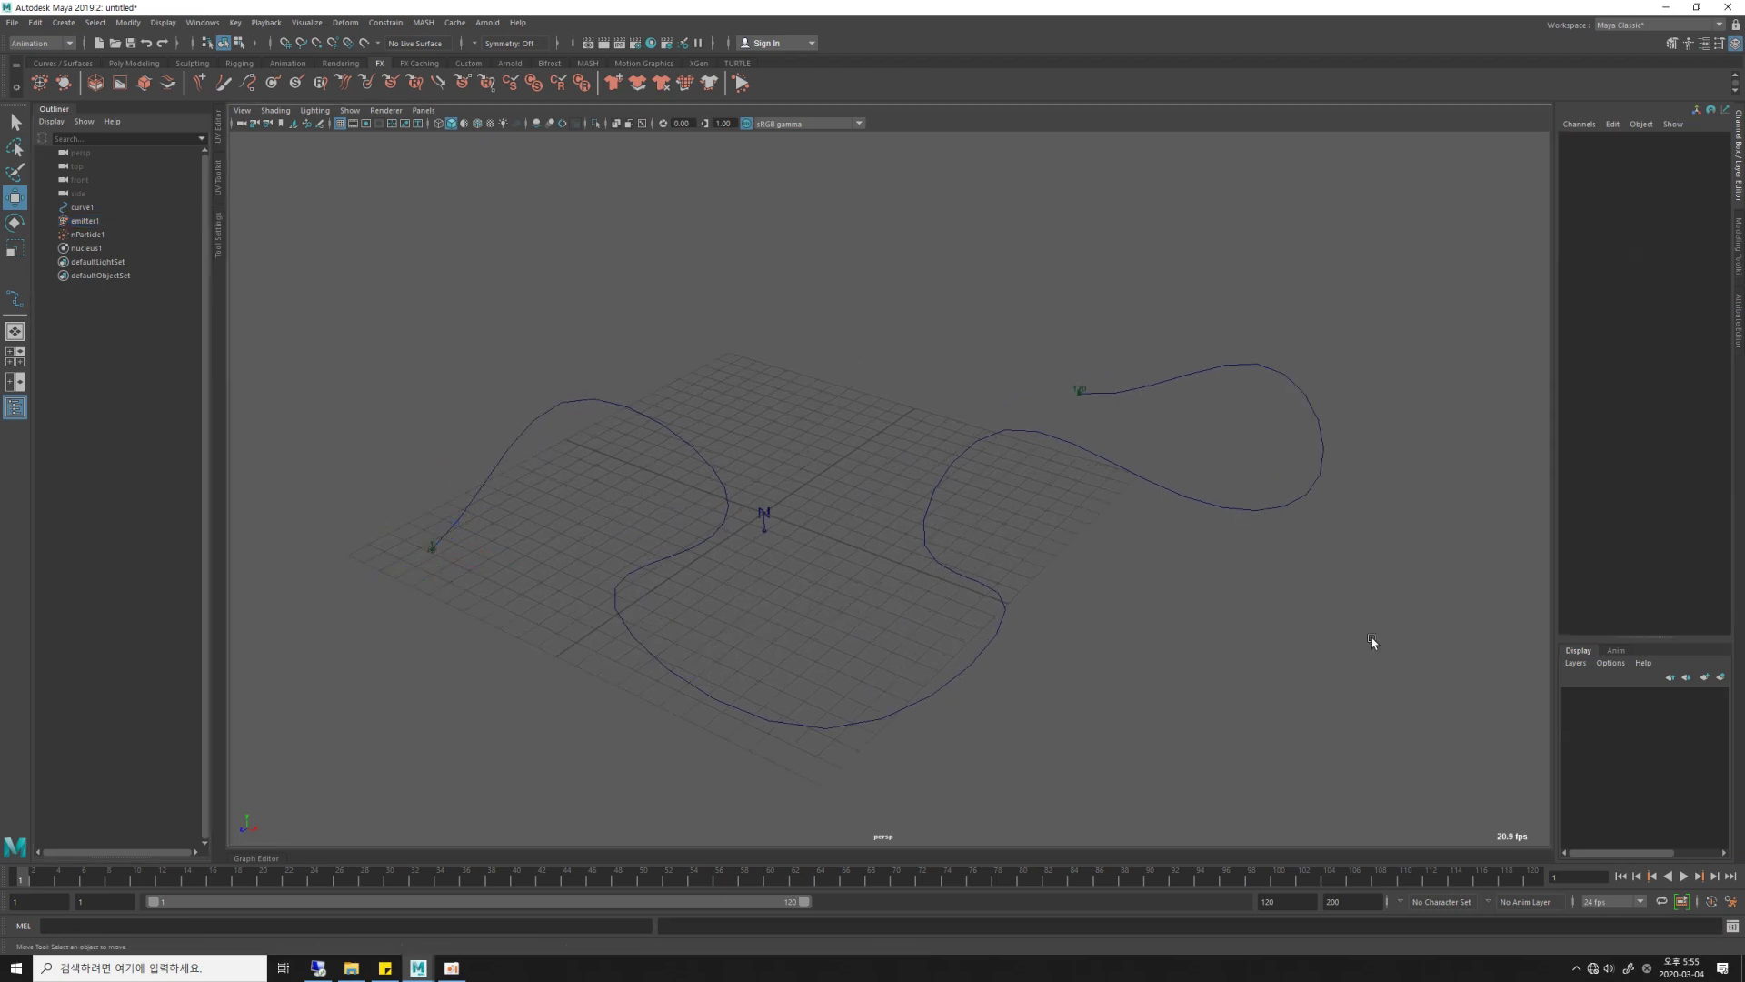
{"action": "left_click", "coordinate": [1682, 876]}
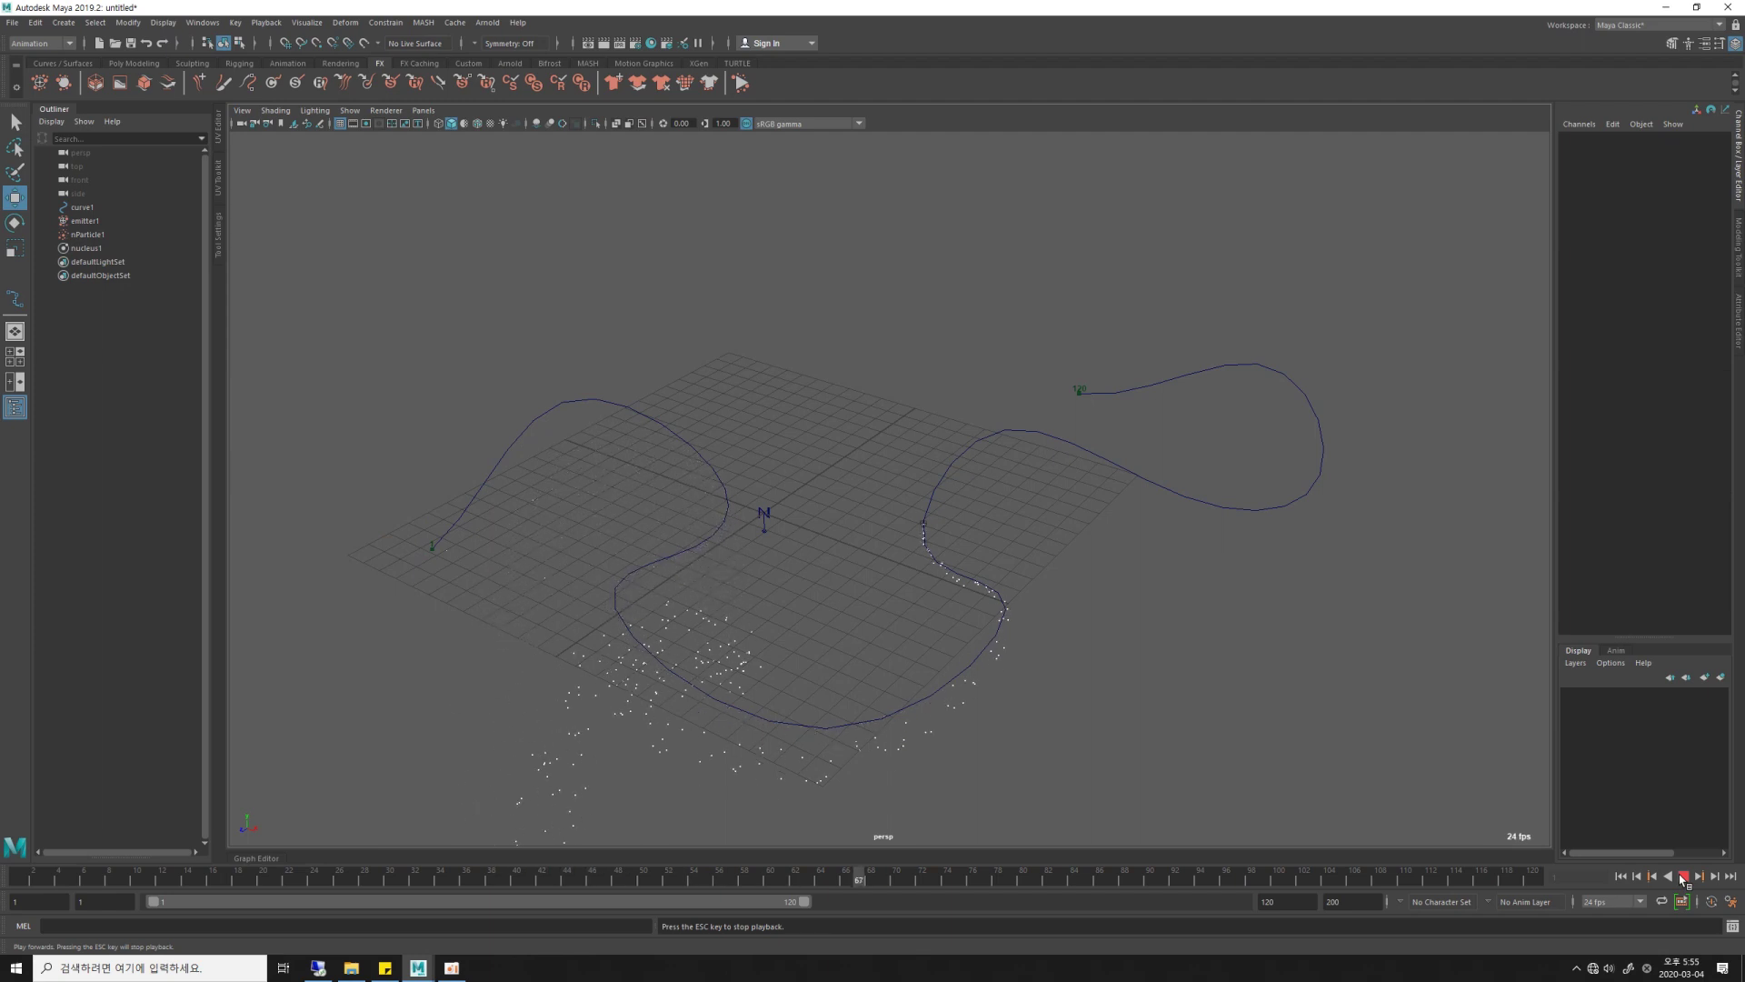
Stop playback and enable Ignore Solver Gravity on nParticleShape1 in the Attribute Editor.
{"action": "left_click", "coordinate": [1683, 876]}
{"action": "mouse_move", "coordinate": [1382, 752]}
{"action": "left_mouse_down", "text": "alt"}
{"action": "mouse_move", "coordinate": [942, 549]}
{"action": "mouse_move", "coordinate": [985, 634]}
{"action": "left_mouse_up", "text": "alt"}
{"action": "left_click", "coordinate": [708, 565]}
{"action": "mouse_move", "coordinate": [708, 566]}
{"action": "left_mouse_down", "text": "alt"}
{"action": "mouse_move", "coordinate": [872, 549]}
{"action": "mouse_move", "coordinate": [888, 549]}
{"action": "mouse_move", "coordinate": [728, 549]}
{"action": "mouse_move", "coordinate": [1088, 566]}
{"action": "mouse_move", "coordinate": [1049, 478]}
{"action": "mouse_move", "coordinate": [1133, 449]}
{"action": "left_mouse_up", "text": "alt"}
{"action": "key", "text": "ctrl+a"}
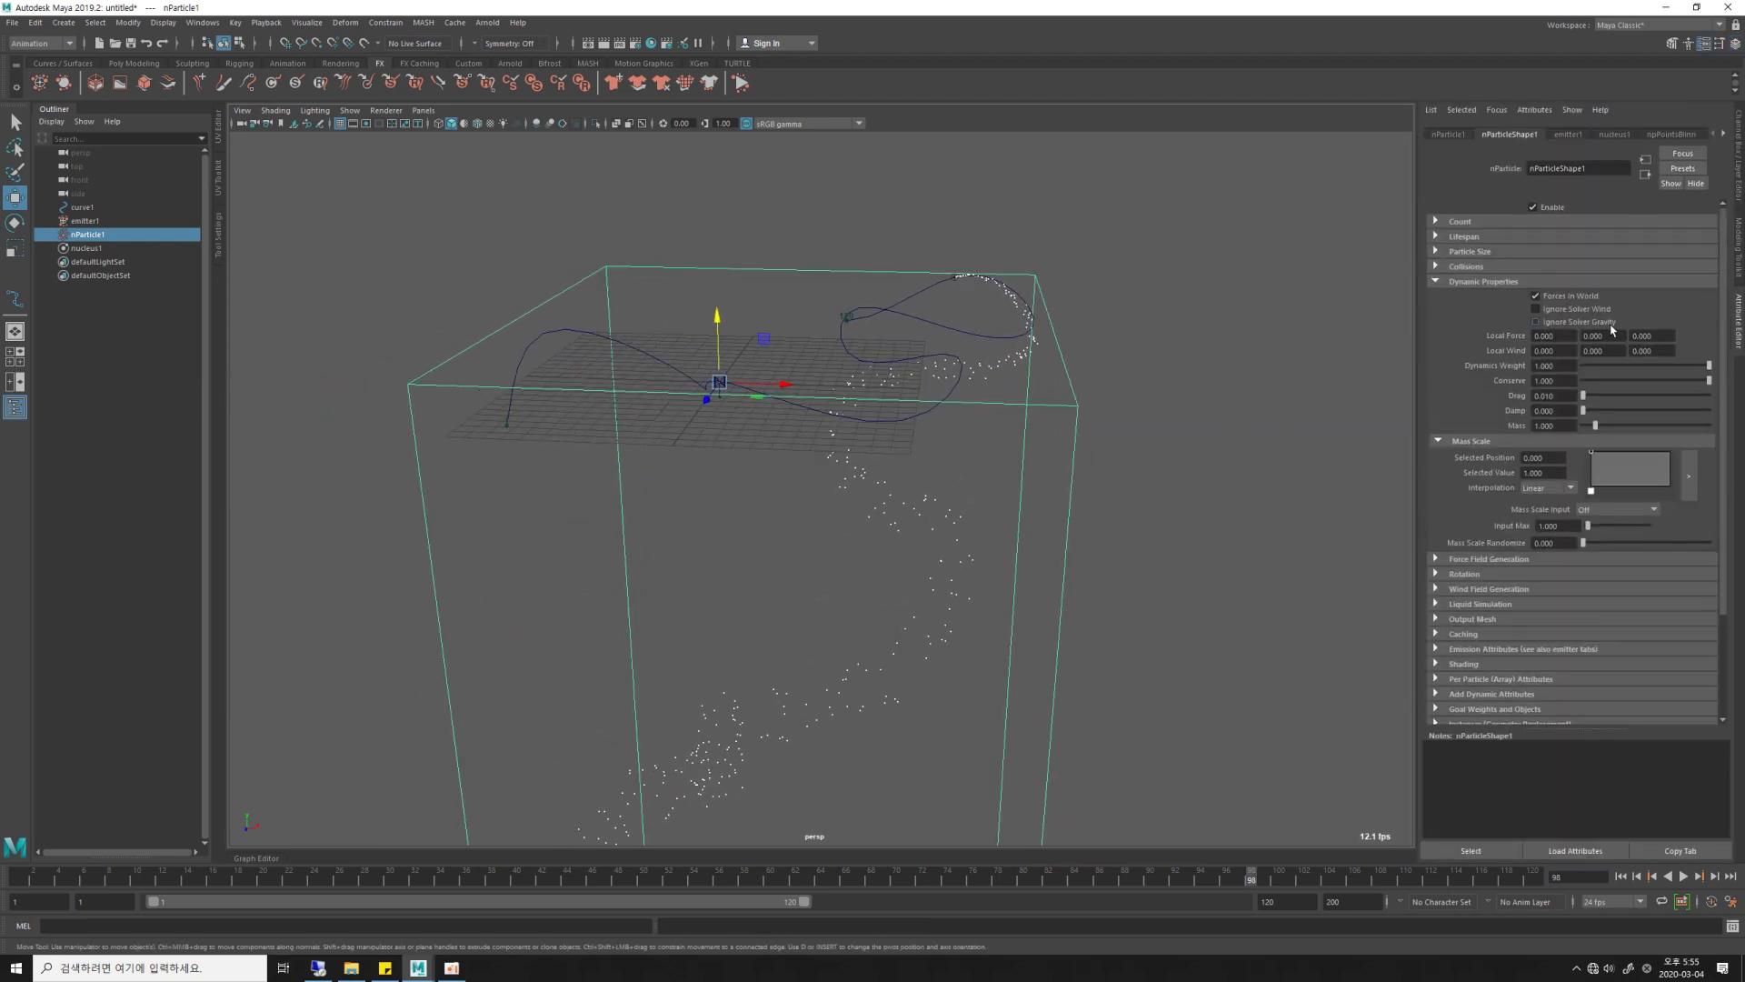
{"action": "left_click", "coordinate": [1410, 740]}
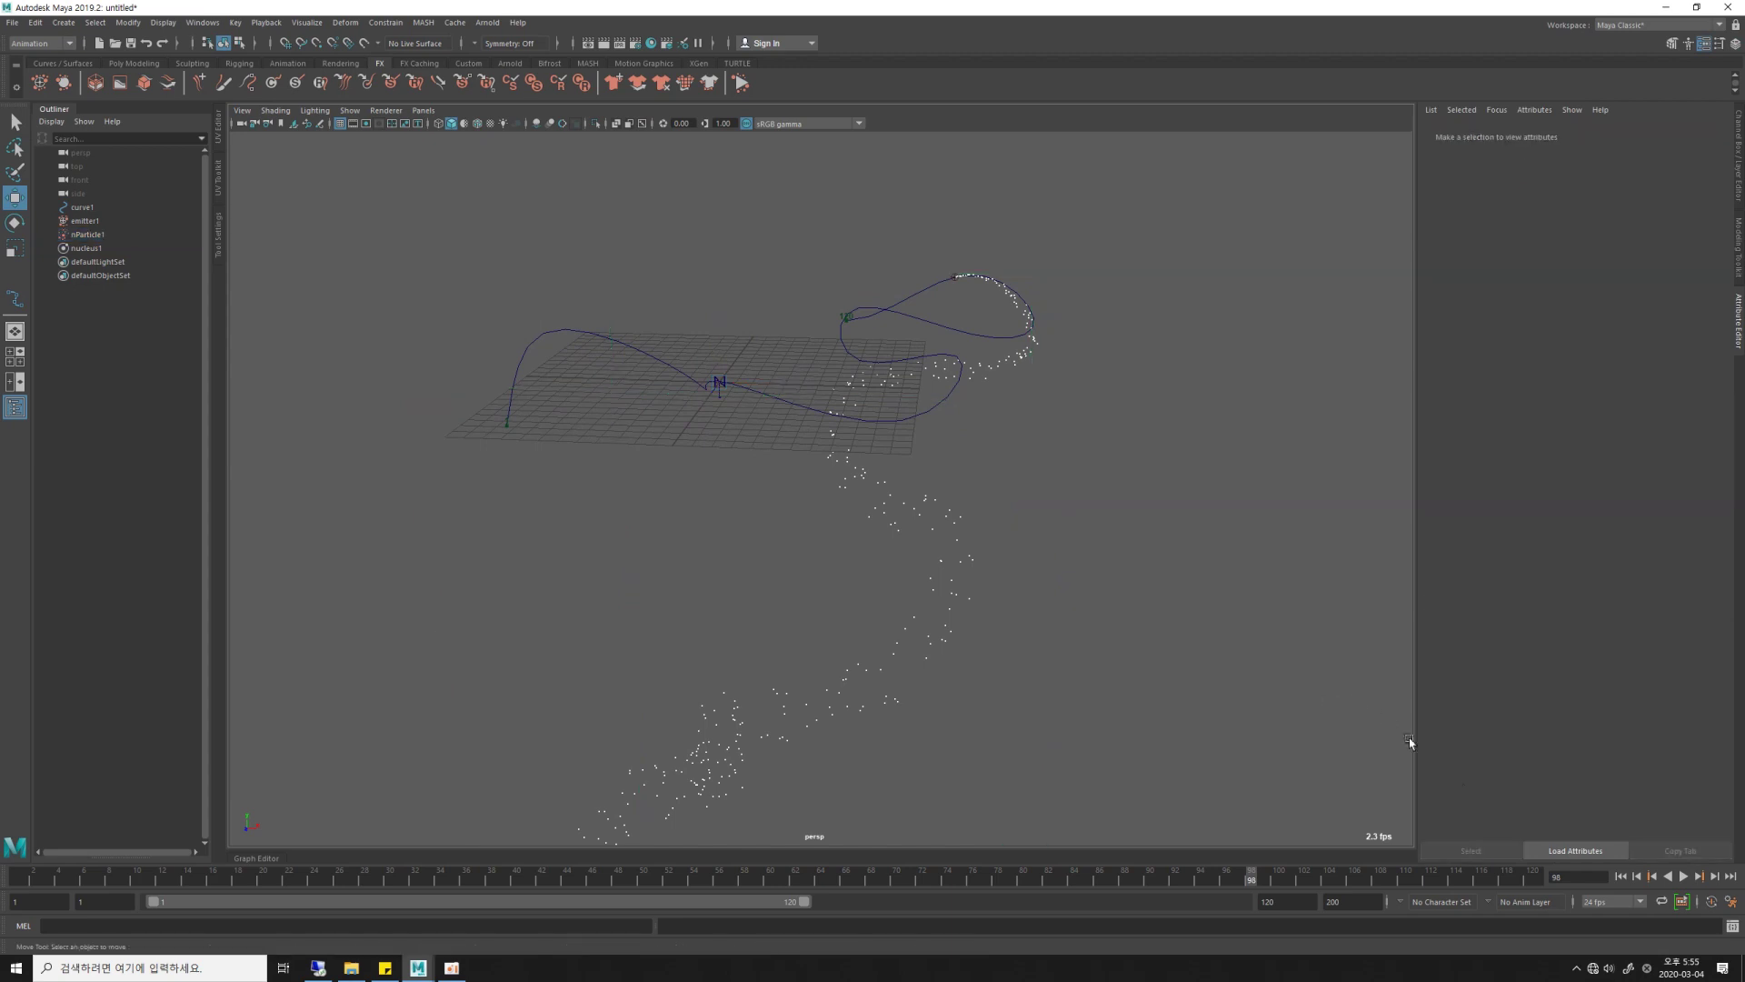
Replay from the first frame to confirm particles stay along curve1, then select emitter1.
{"action": "left_click", "coordinate": [1621, 876]}
{"action": "left_click", "coordinate": [1682, 876]}
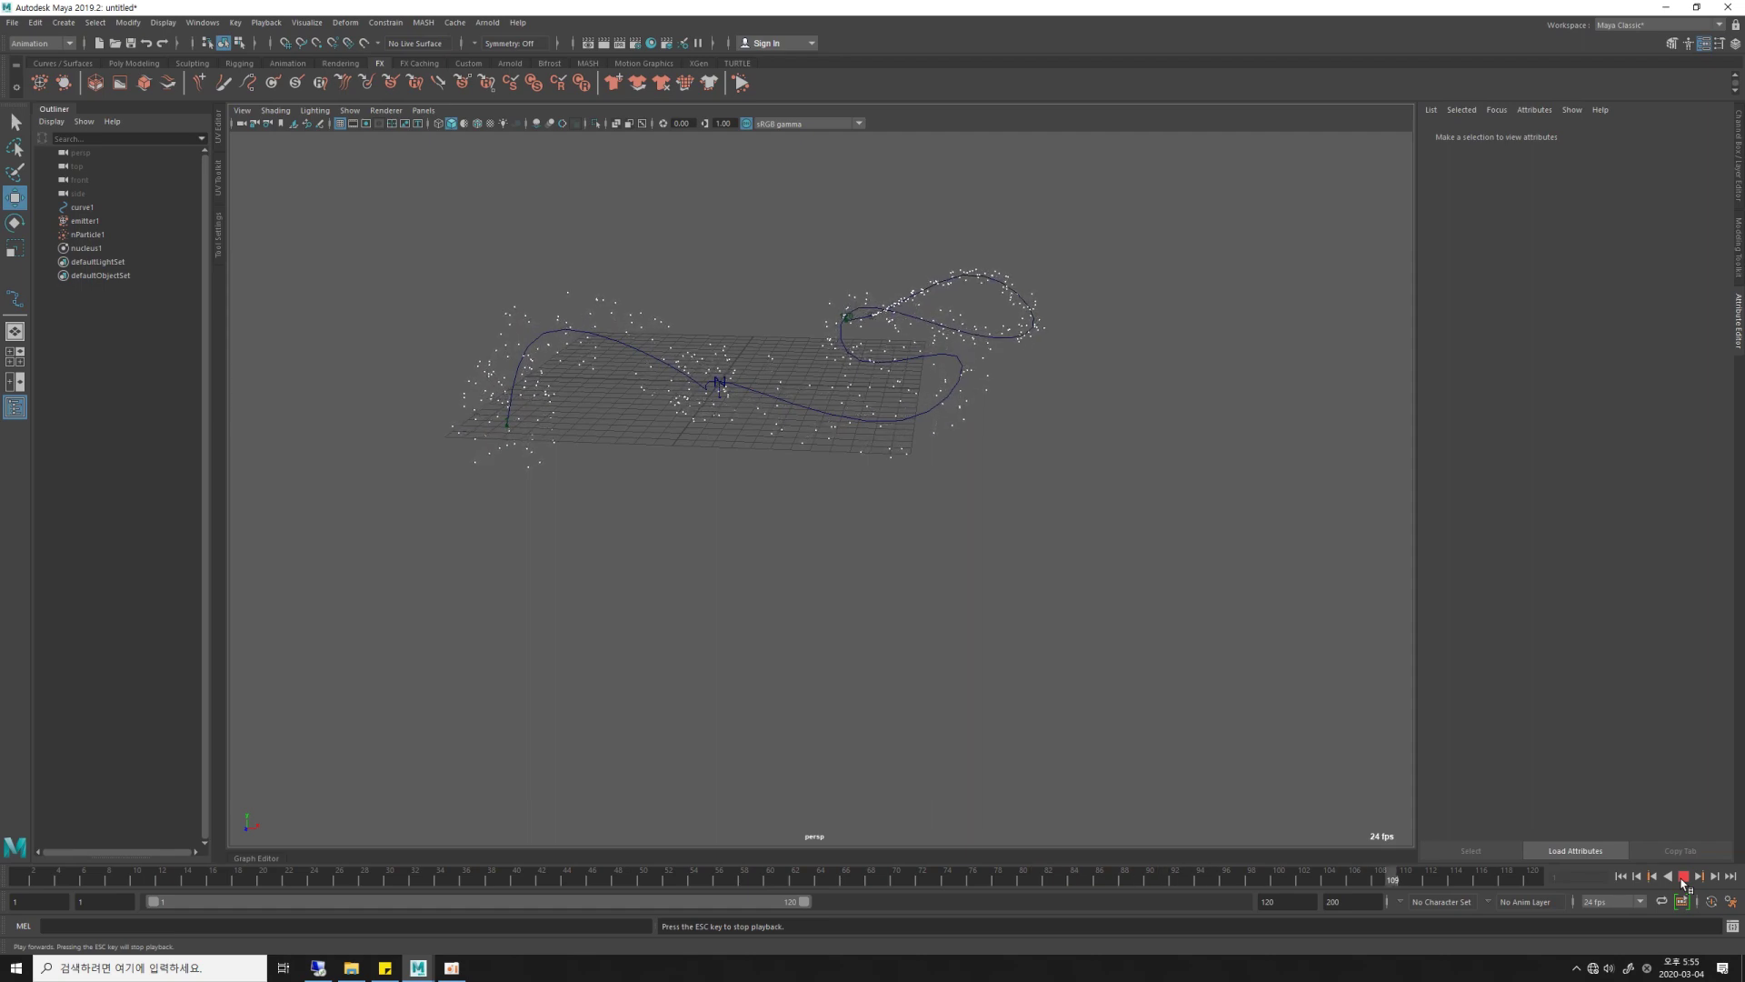
{"action": "key", "text": "Escape"}
{"action": "mouse_move", "coordinate": [995, 547]}
{"action": "left_mouse_down", "text": "alt"}
{"action": "mouse_move", "coordinate": [1136, 570]}
{"action": "mouse_move", "coordinate": [902, 506]}
{"action": "left_mouse_up", "text": "alt"}
{"action": "mouse_move", "coordinate": [901, 506]}
{"action": "left_mouse_down", "text": "alt"}
{"action": "mouse_move", "coordinate": [974, 533]}
{"action": "mouse_move", "coordinate": [927, 530]}
{"action": "mouse_move", "coordinate": [954, 506]}
{"action": "mouse_move", "coordinate": [1075, 543]}
{"action": "left_mouse_up", "text": "alt"}
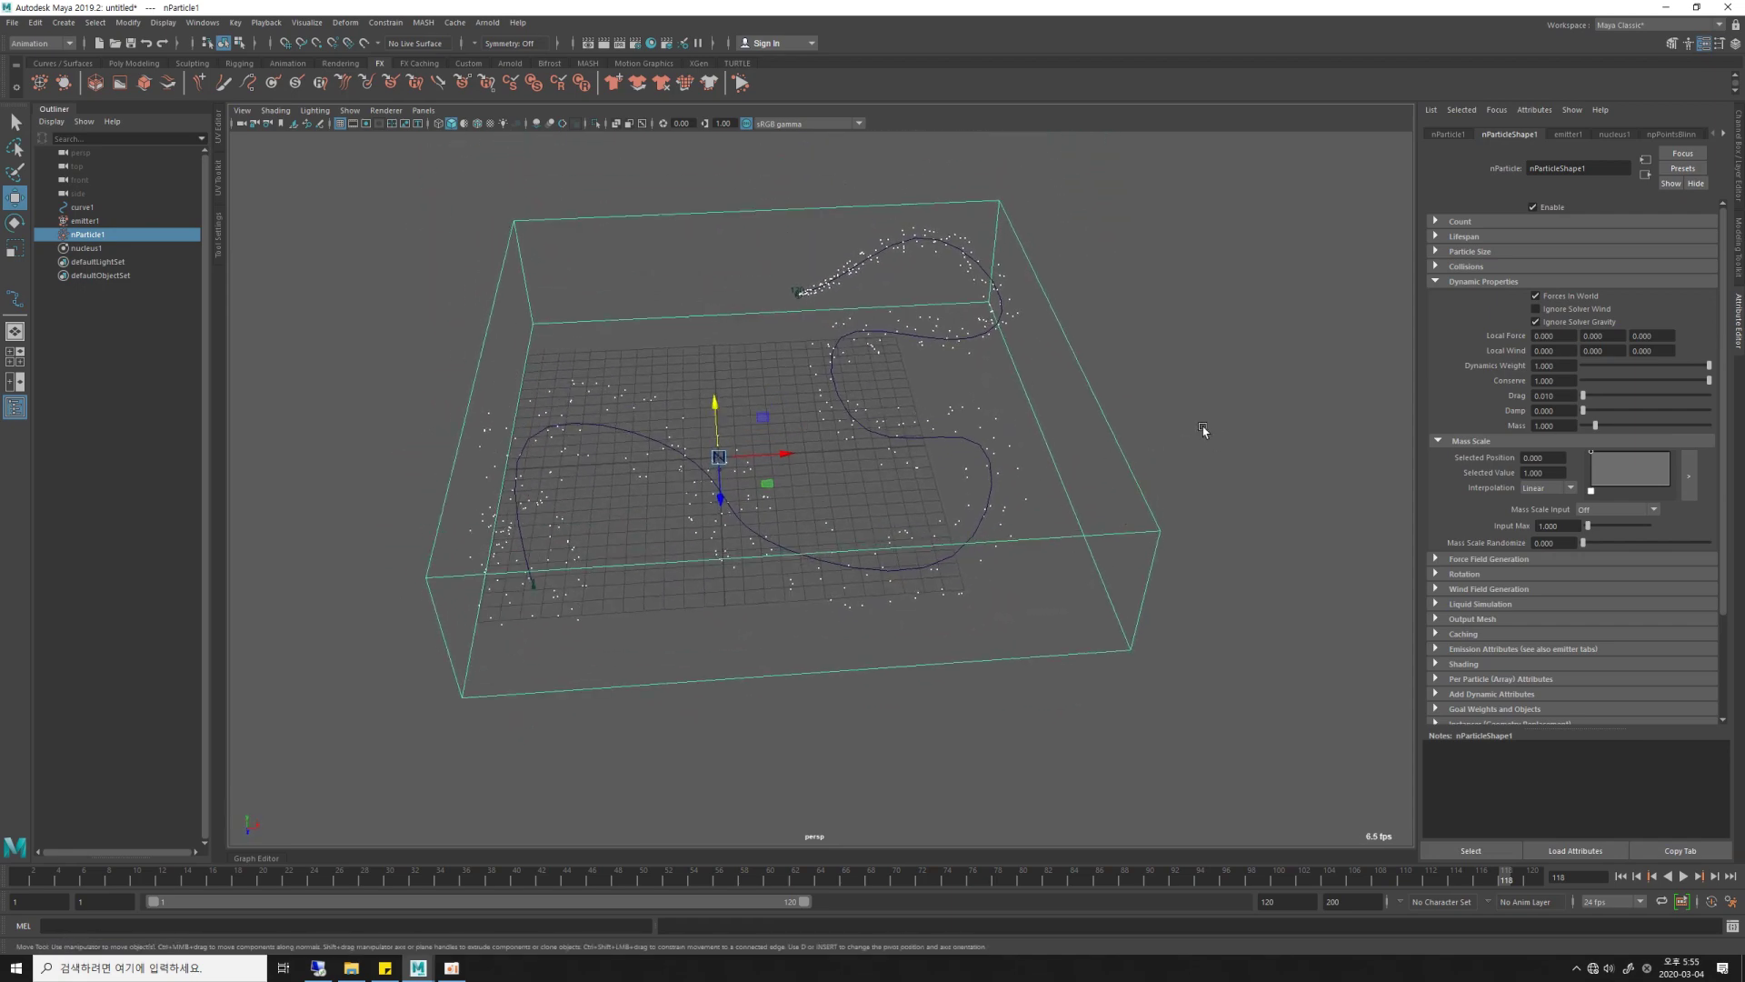
{"action": "left_click", "coordinate": [83, 221]}
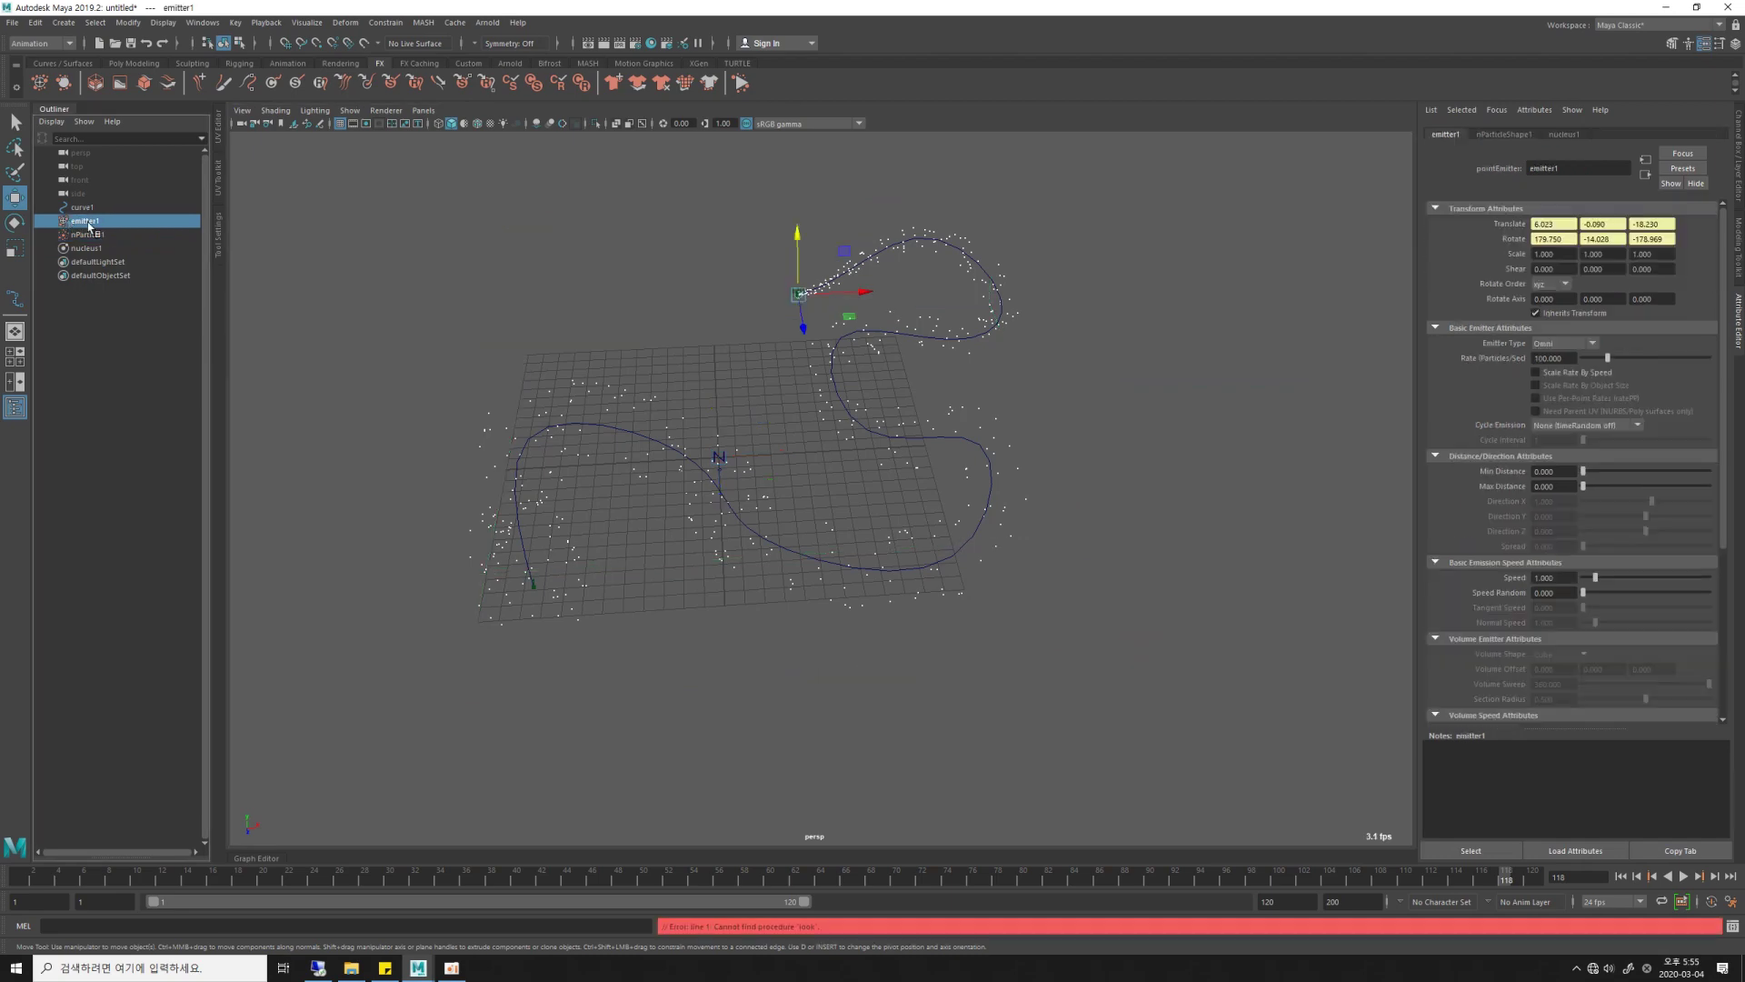
{"action": "mouse_move", "coordinate": [1224, 357]}
{"action": "left_mouse_down", "text": "alt"}
{"action": "mouse_move", "coordinate": [988, 405]}
{"action": "mouse_move", "coordinate": [998, 367]}
{"action": "left_mouse_up", "text": "alt"}
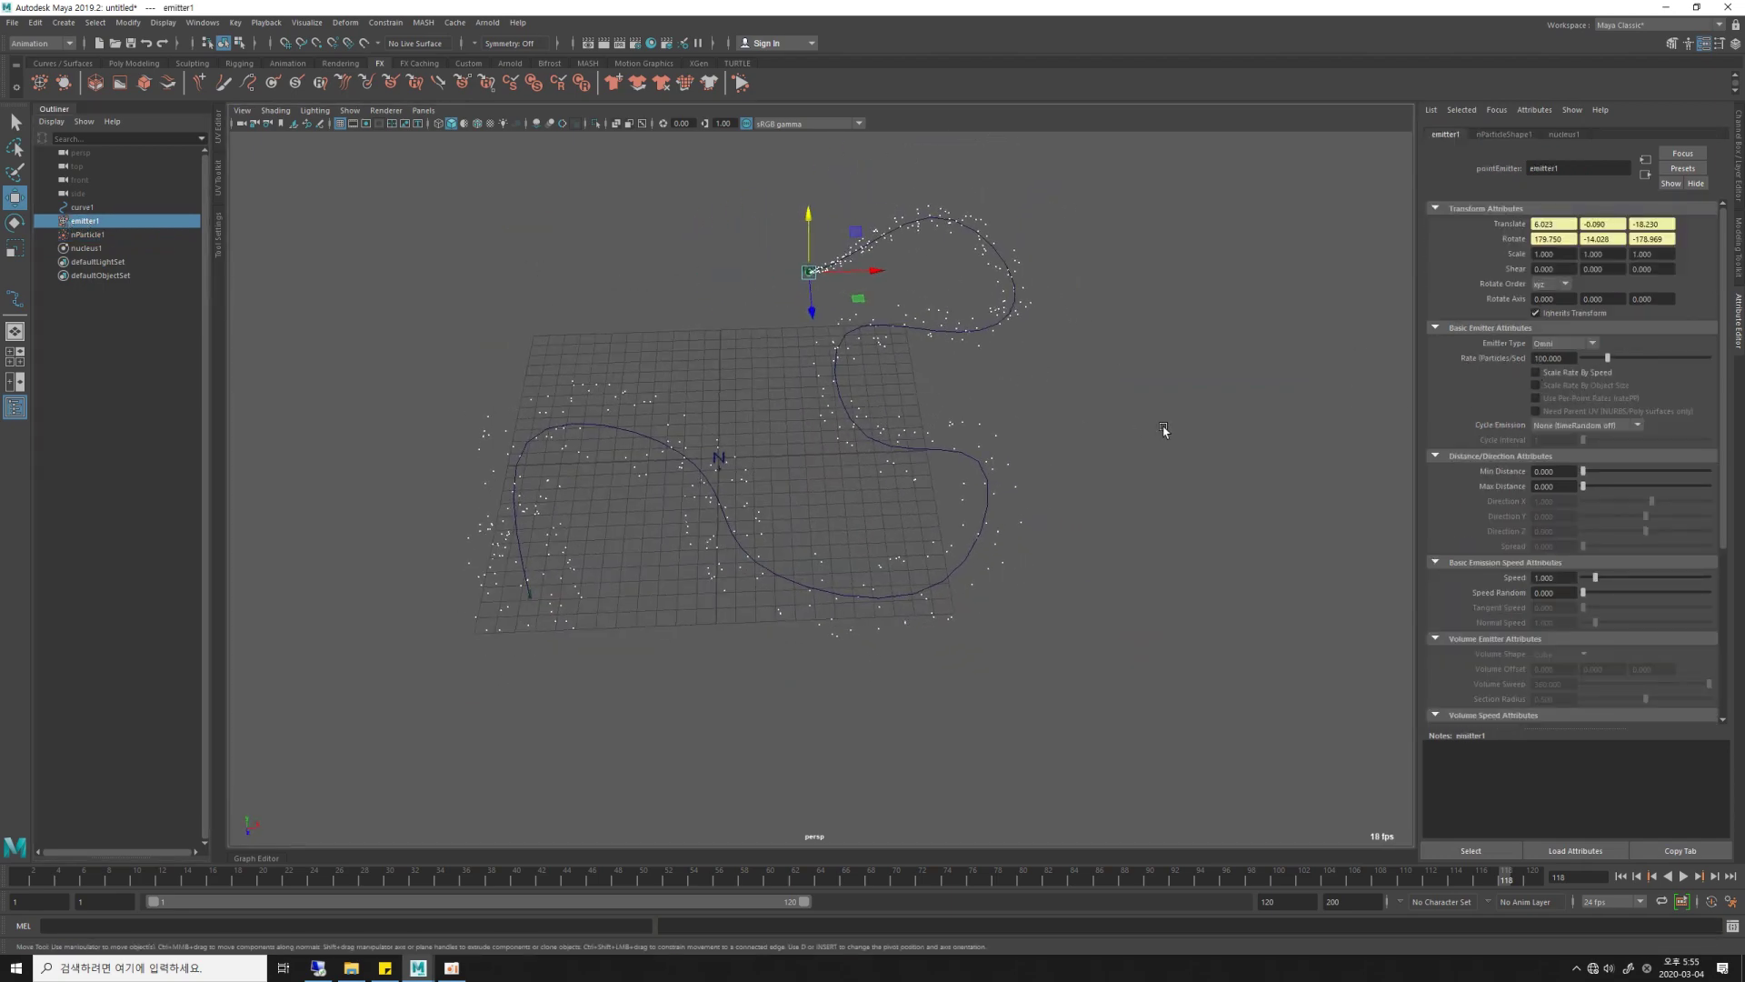
Set emitter1's Emitter Type to Volume and its Volume Shape to Sphere.
{"action": "left_click", "coordinate": [1557, 345]}
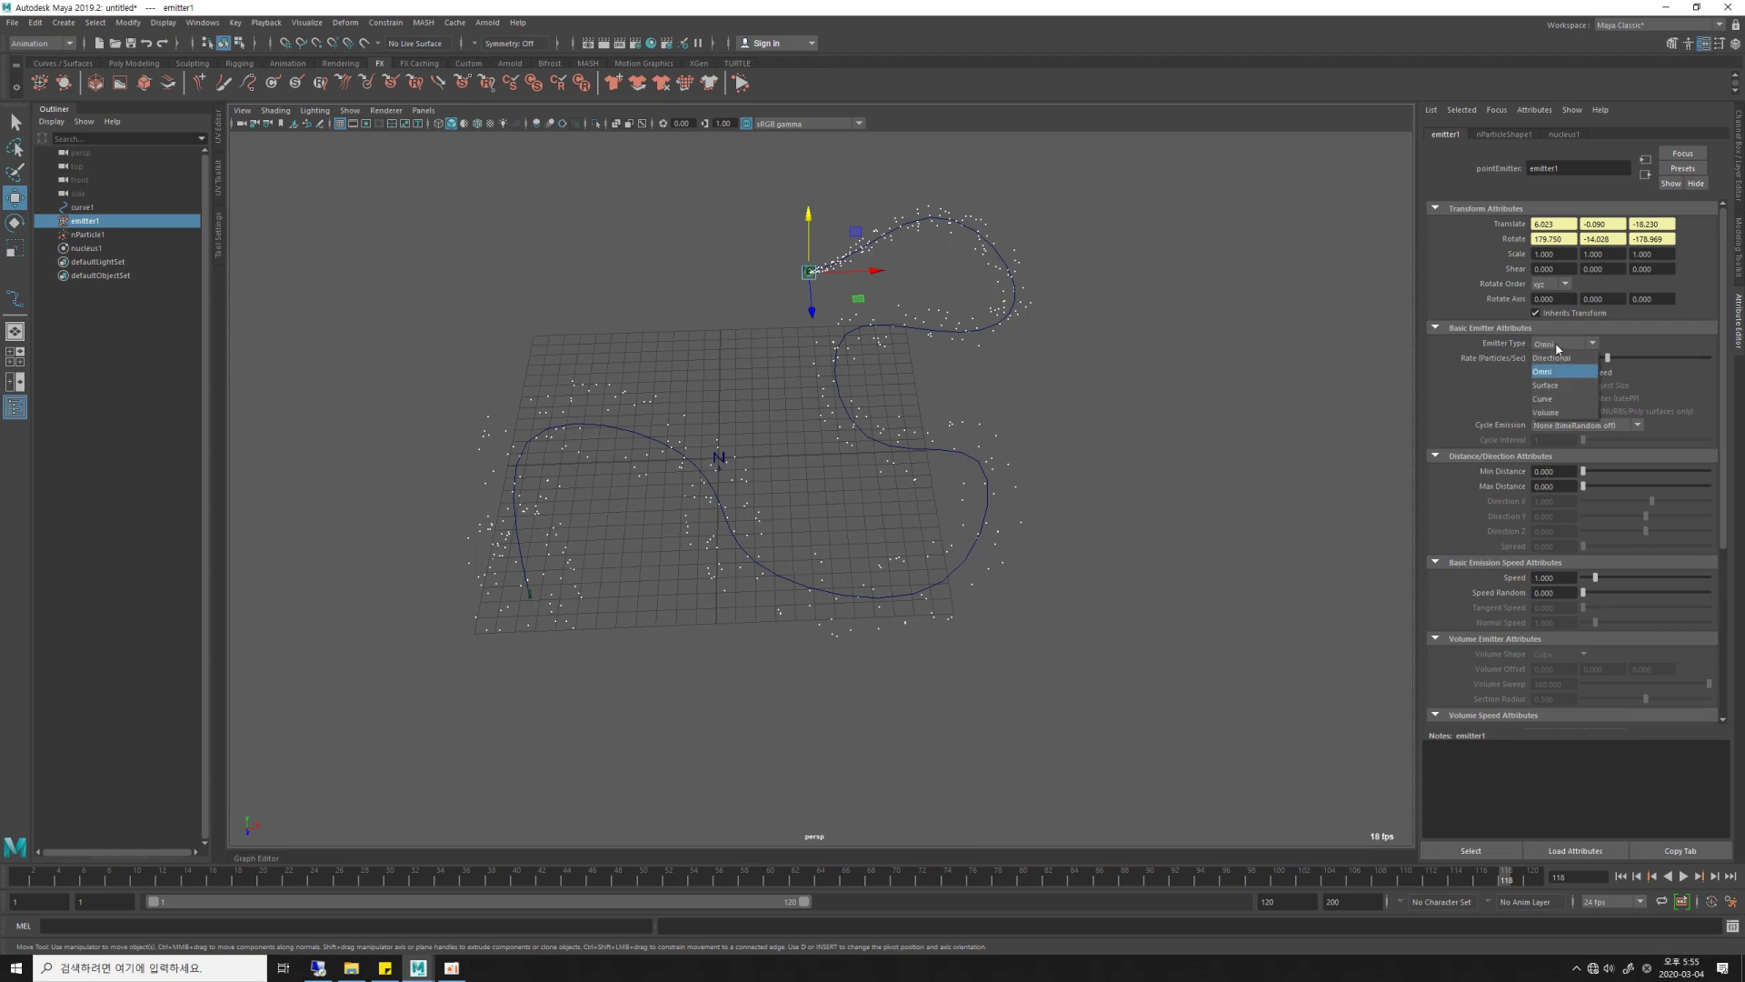
{"action": "left_click", "coordinate": [1555, 414]}
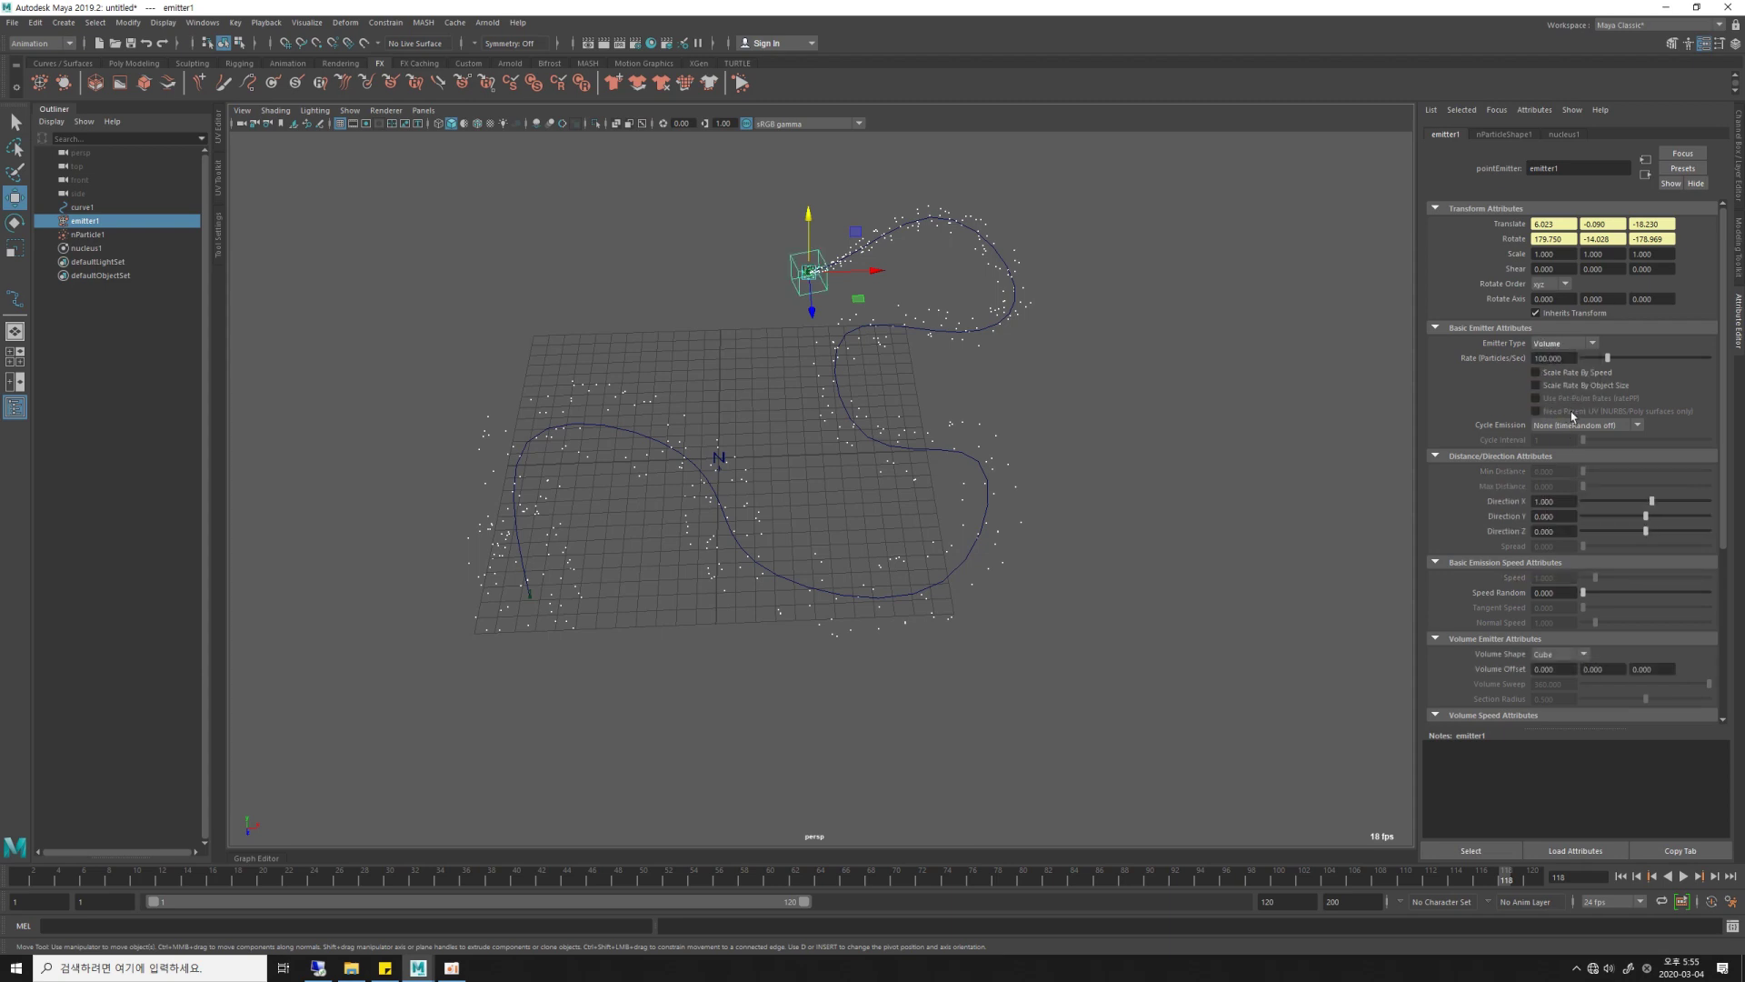
{"action": "left_click", "coordinate": [1548, 653]}
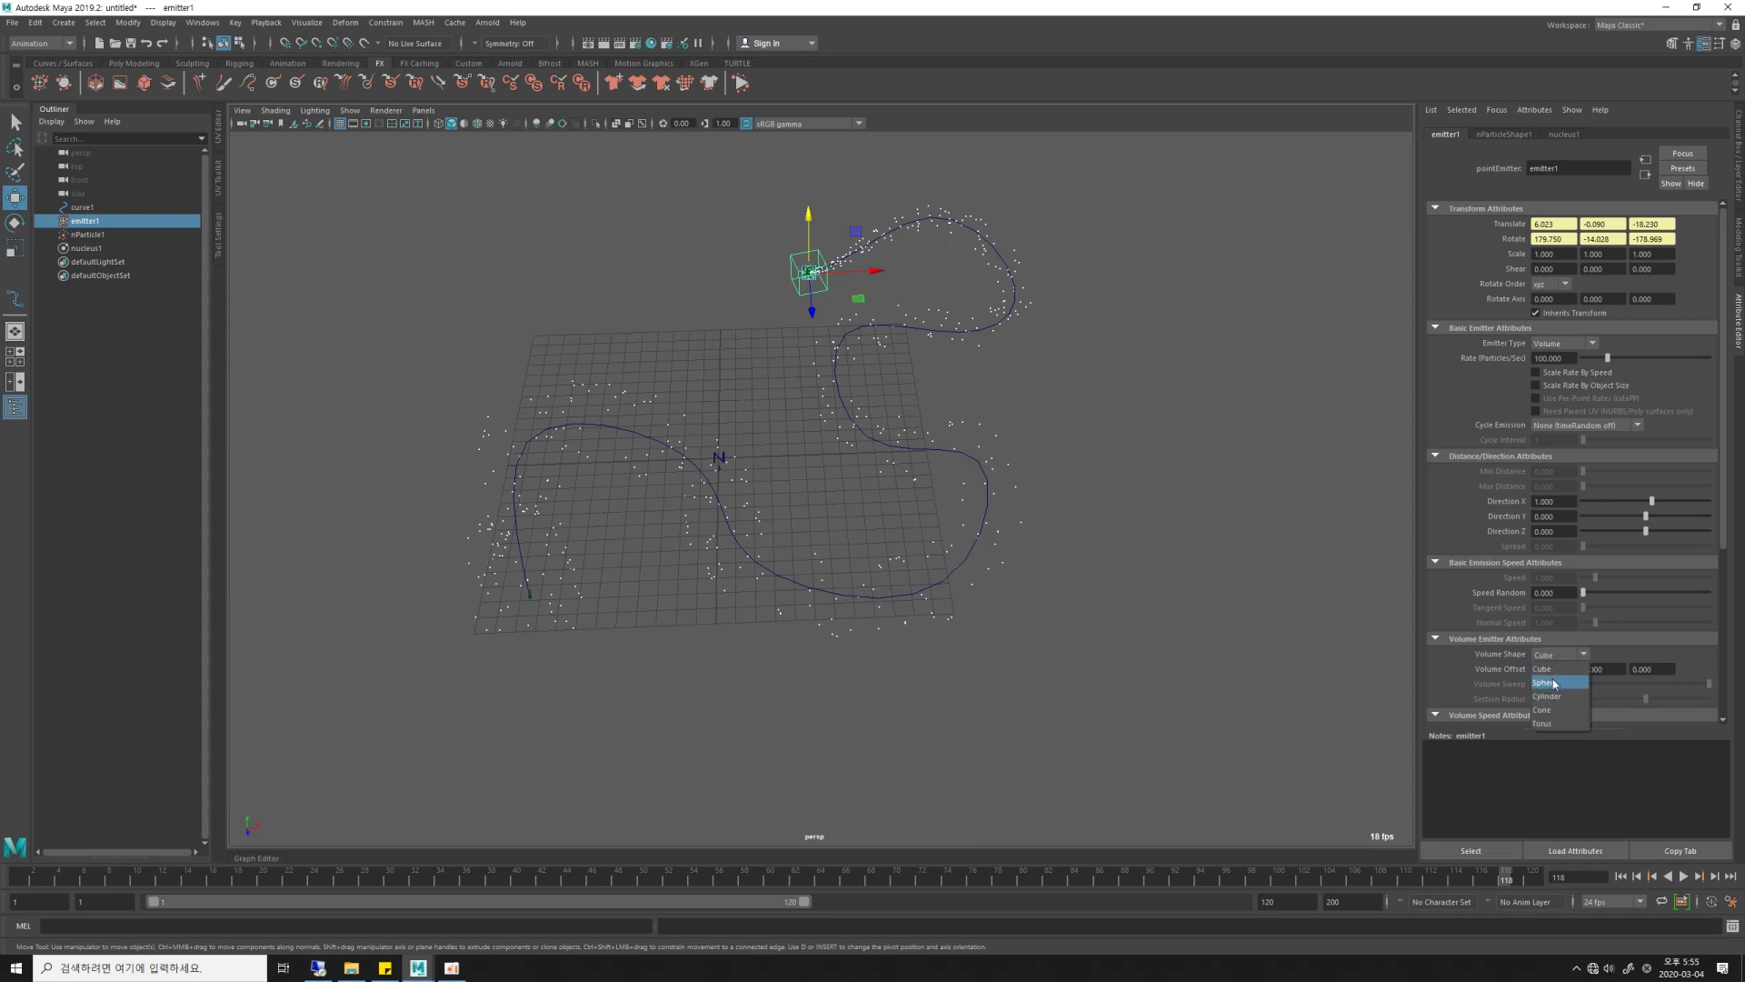
{"action": "left_click", "coordinate": [1554, 684]}
Rewind and replay the simulation to see the sphere emitter scatter particles along curve1.
{"action": "left_click_drag", "start_coordinate": [693, 304], "coordinate": [732, 315], "text": "alt"}
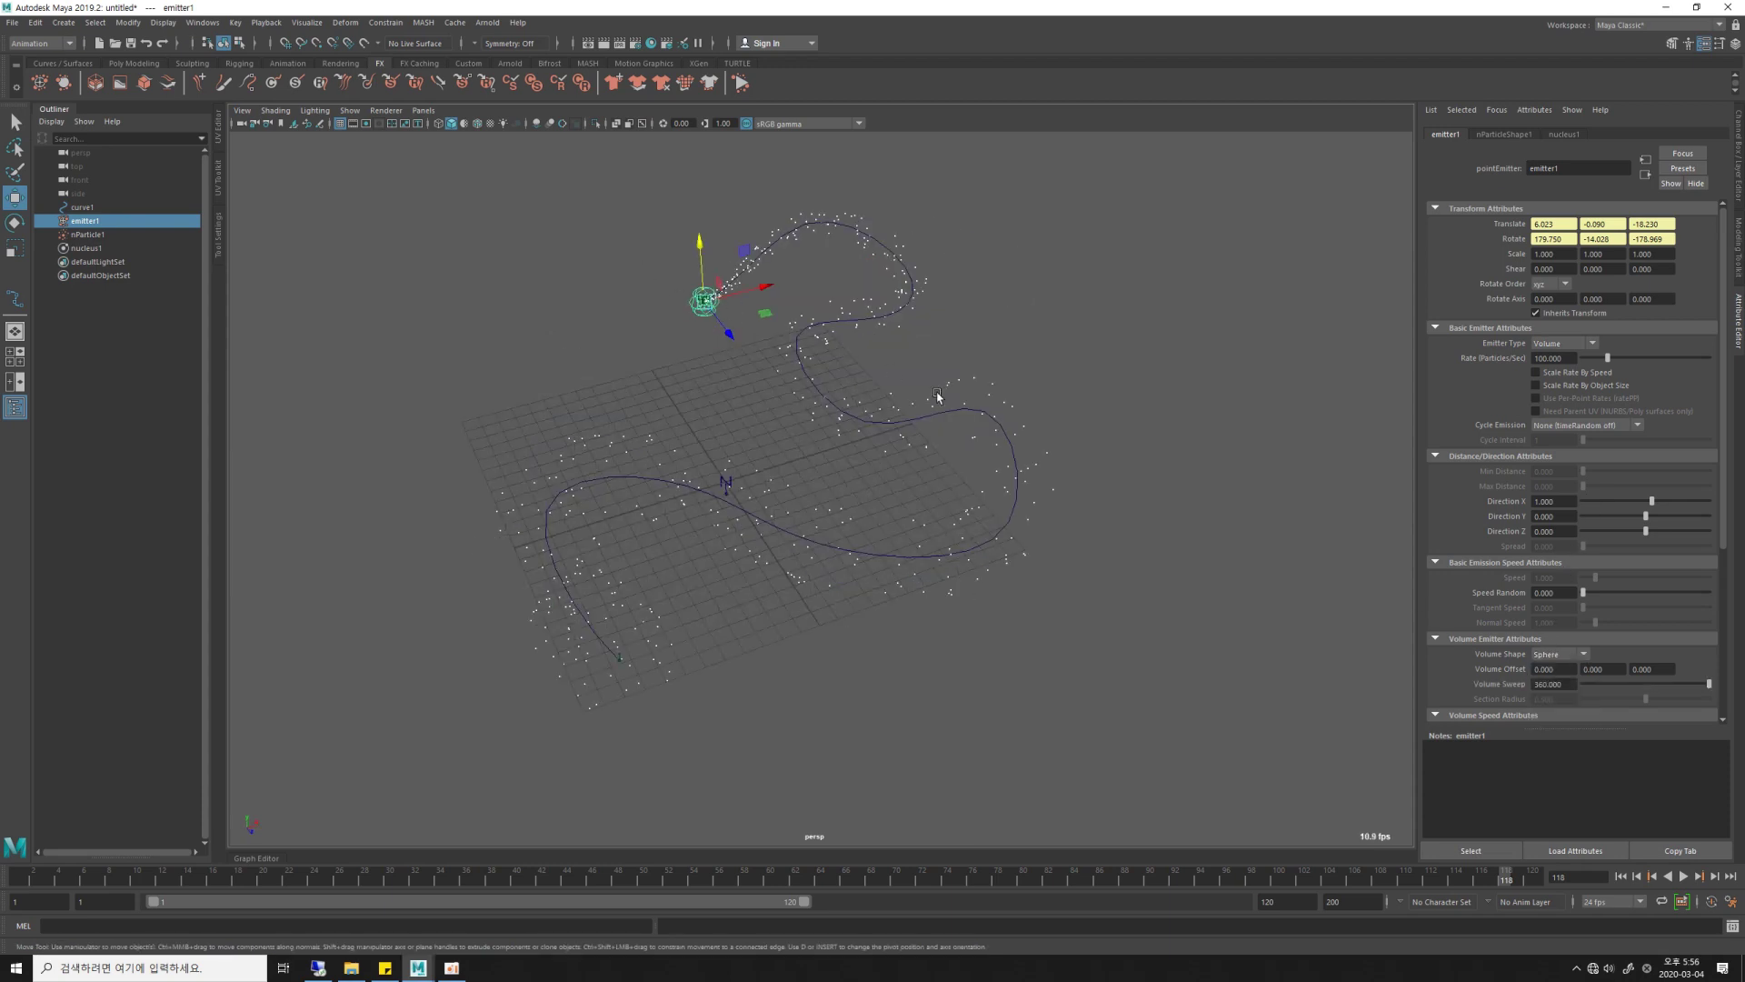
{"action": "left_click", "coordinate": [1620, 875]}
{"action": "left_click", "coordinate": [1682, 875]}
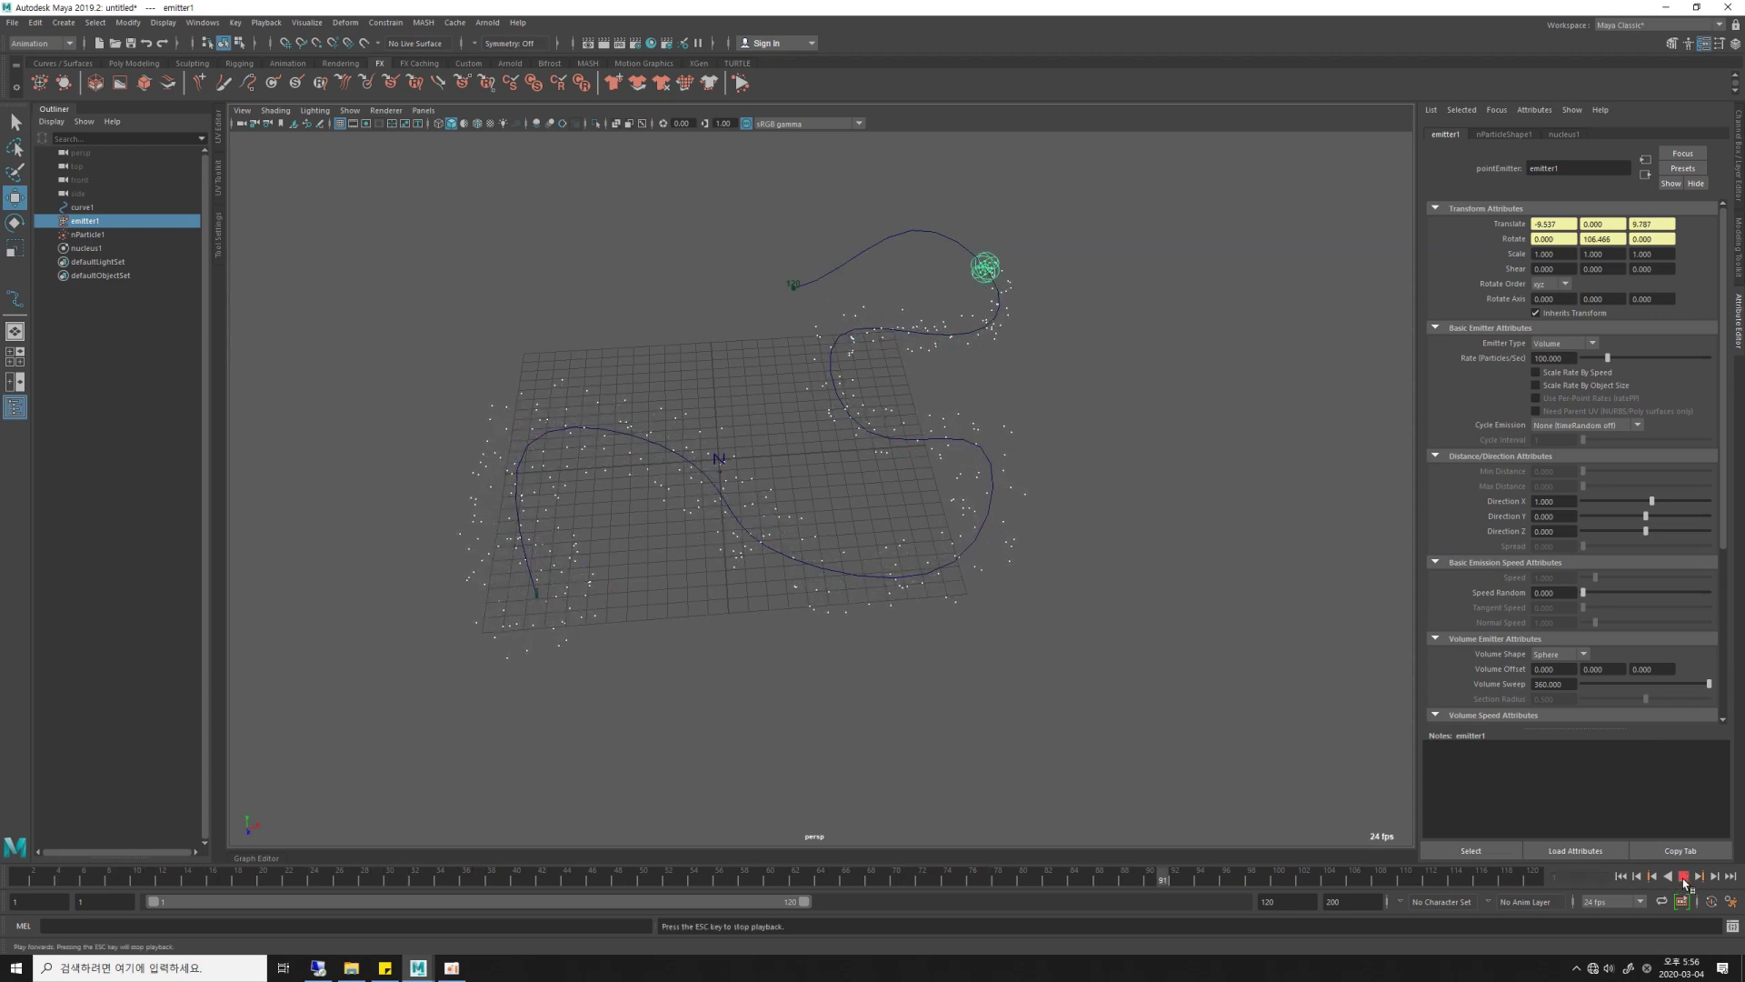
{"action": "left_click", "coordinate": [1684, 876]}
Set the emitter's Away From Center to 0 and replay the simulation.
{"action": "scroll", "coordinate": [1601, 631], "scroll_direction": "down", "scroll_amount": 3}
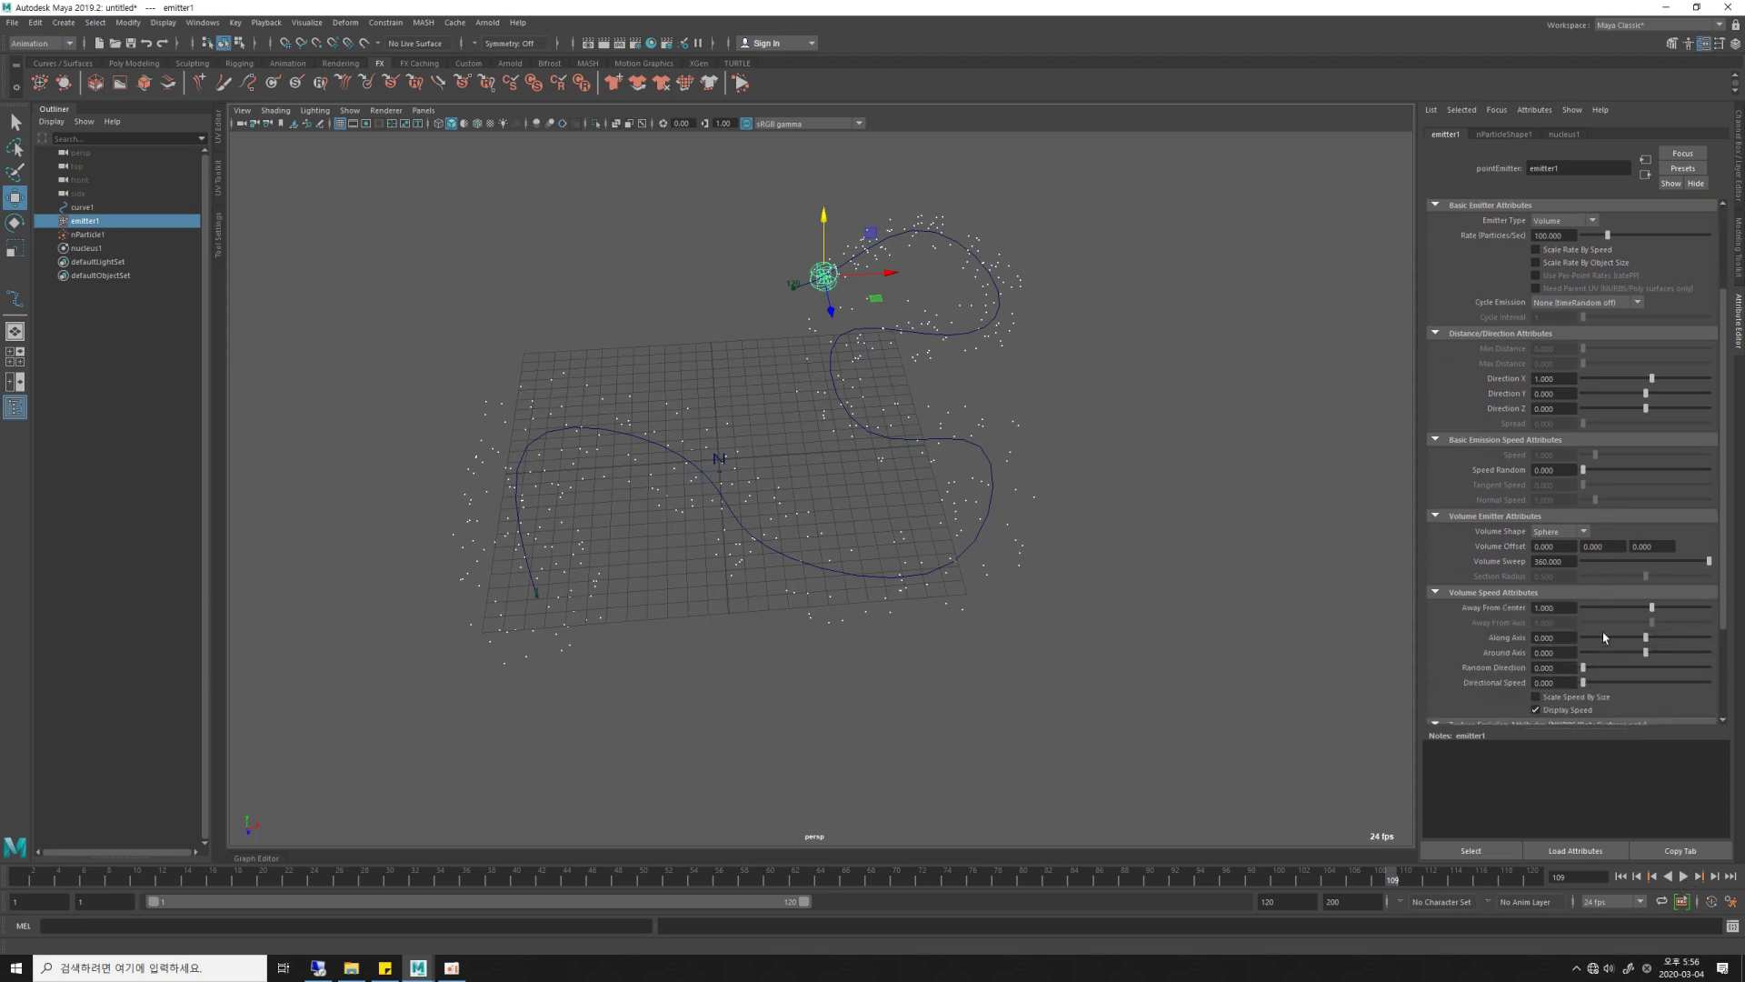
{"action": "left_click", "coordinate": [1563, 608]}
{"action": "type", "text": "0.000"}
{"action": "left_click", "coordinate": [1622, 875]}
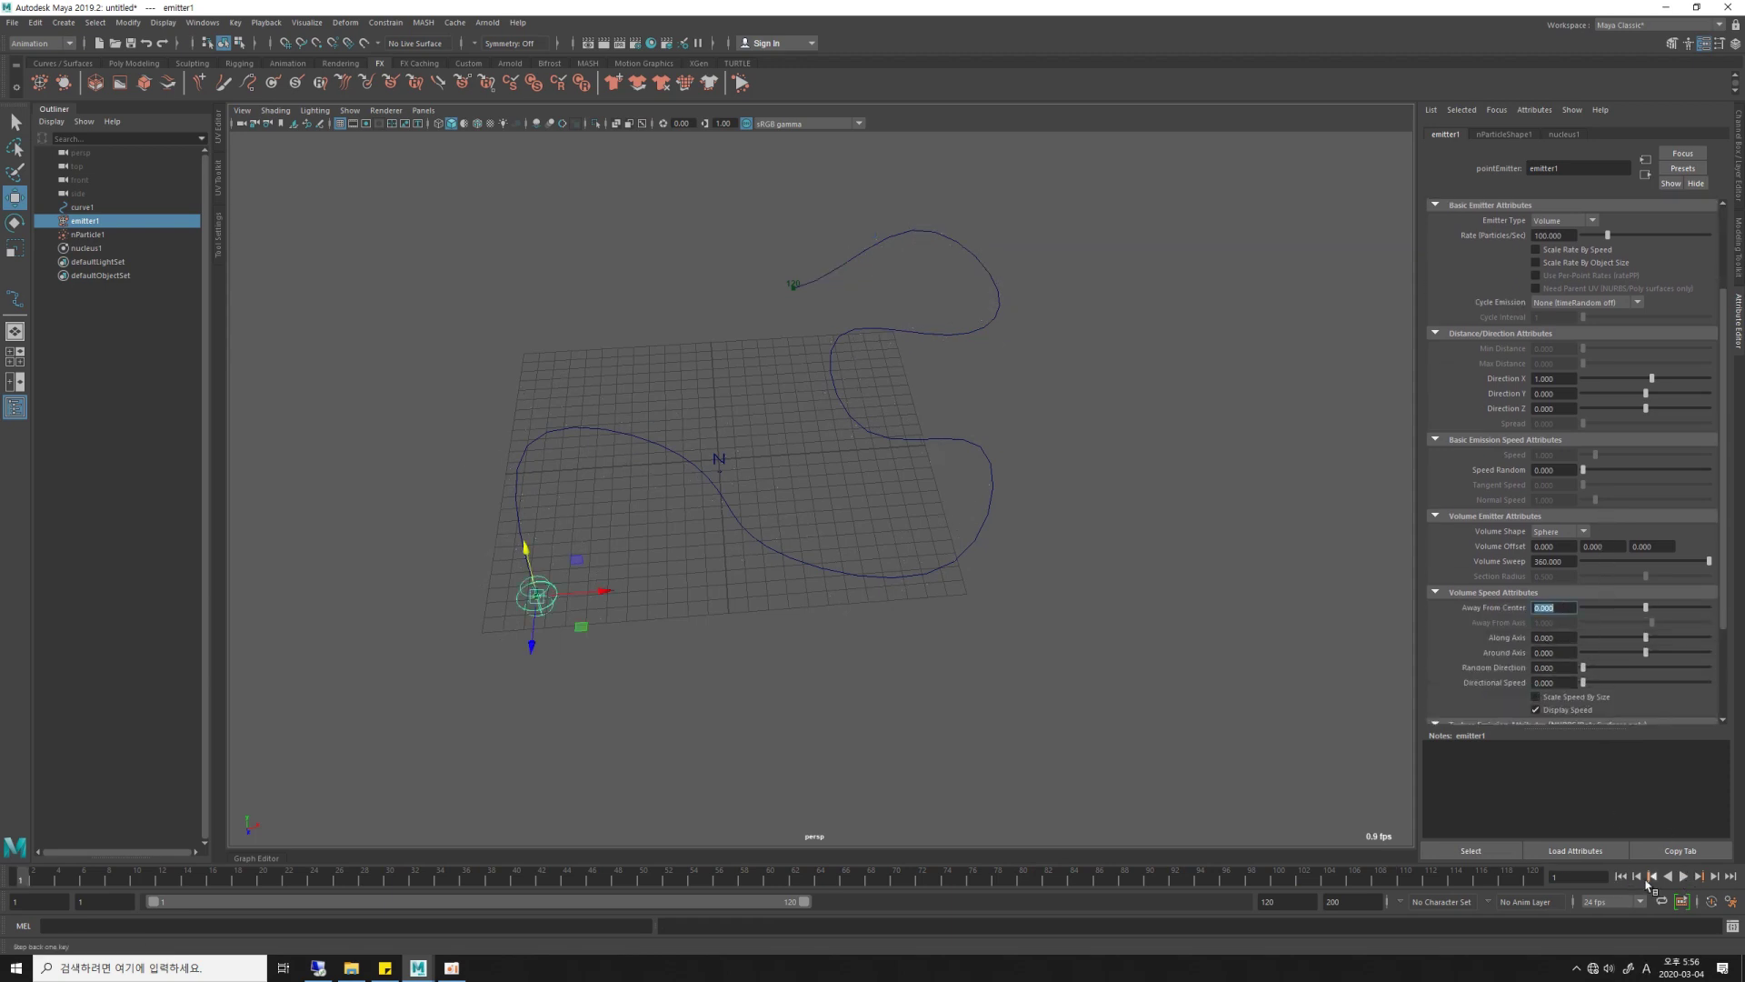
{"action": "left_click", "coordinate": [1683, 876]}
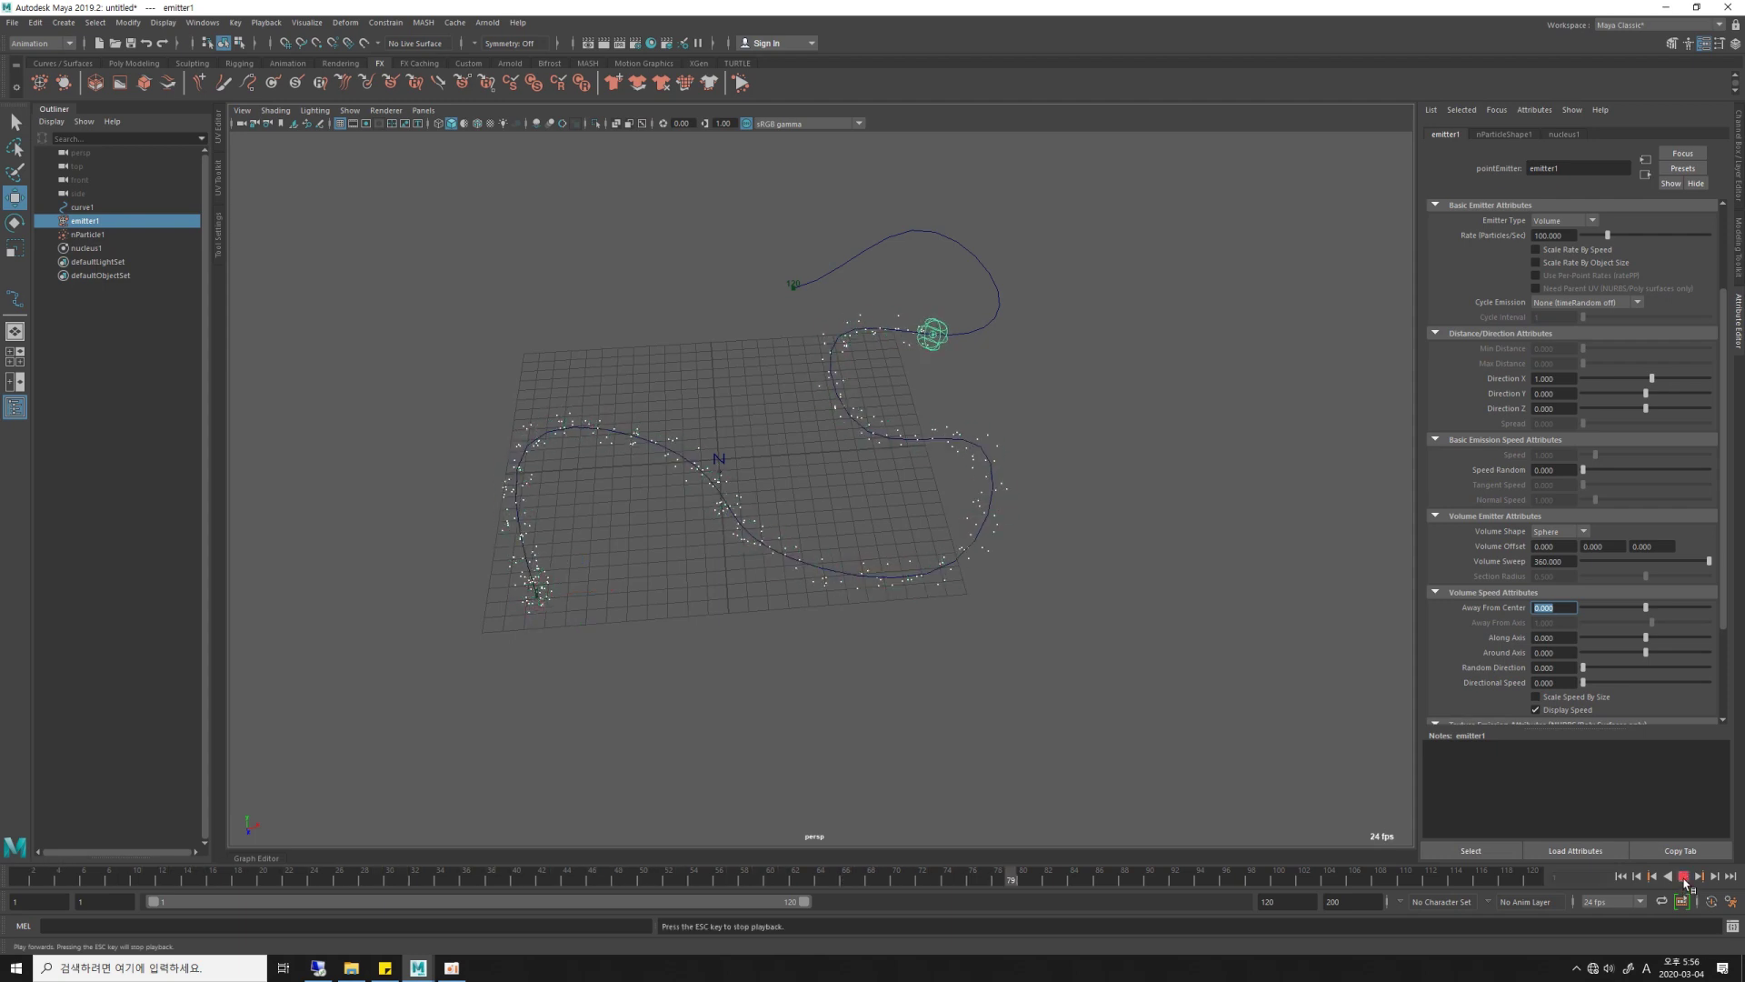
{"action": "key", "text": "Escape"}
{"action": "left_click_drag", "start_coordinate": [1275, 723], "coordinate": [847, 469], "text": "alt"}
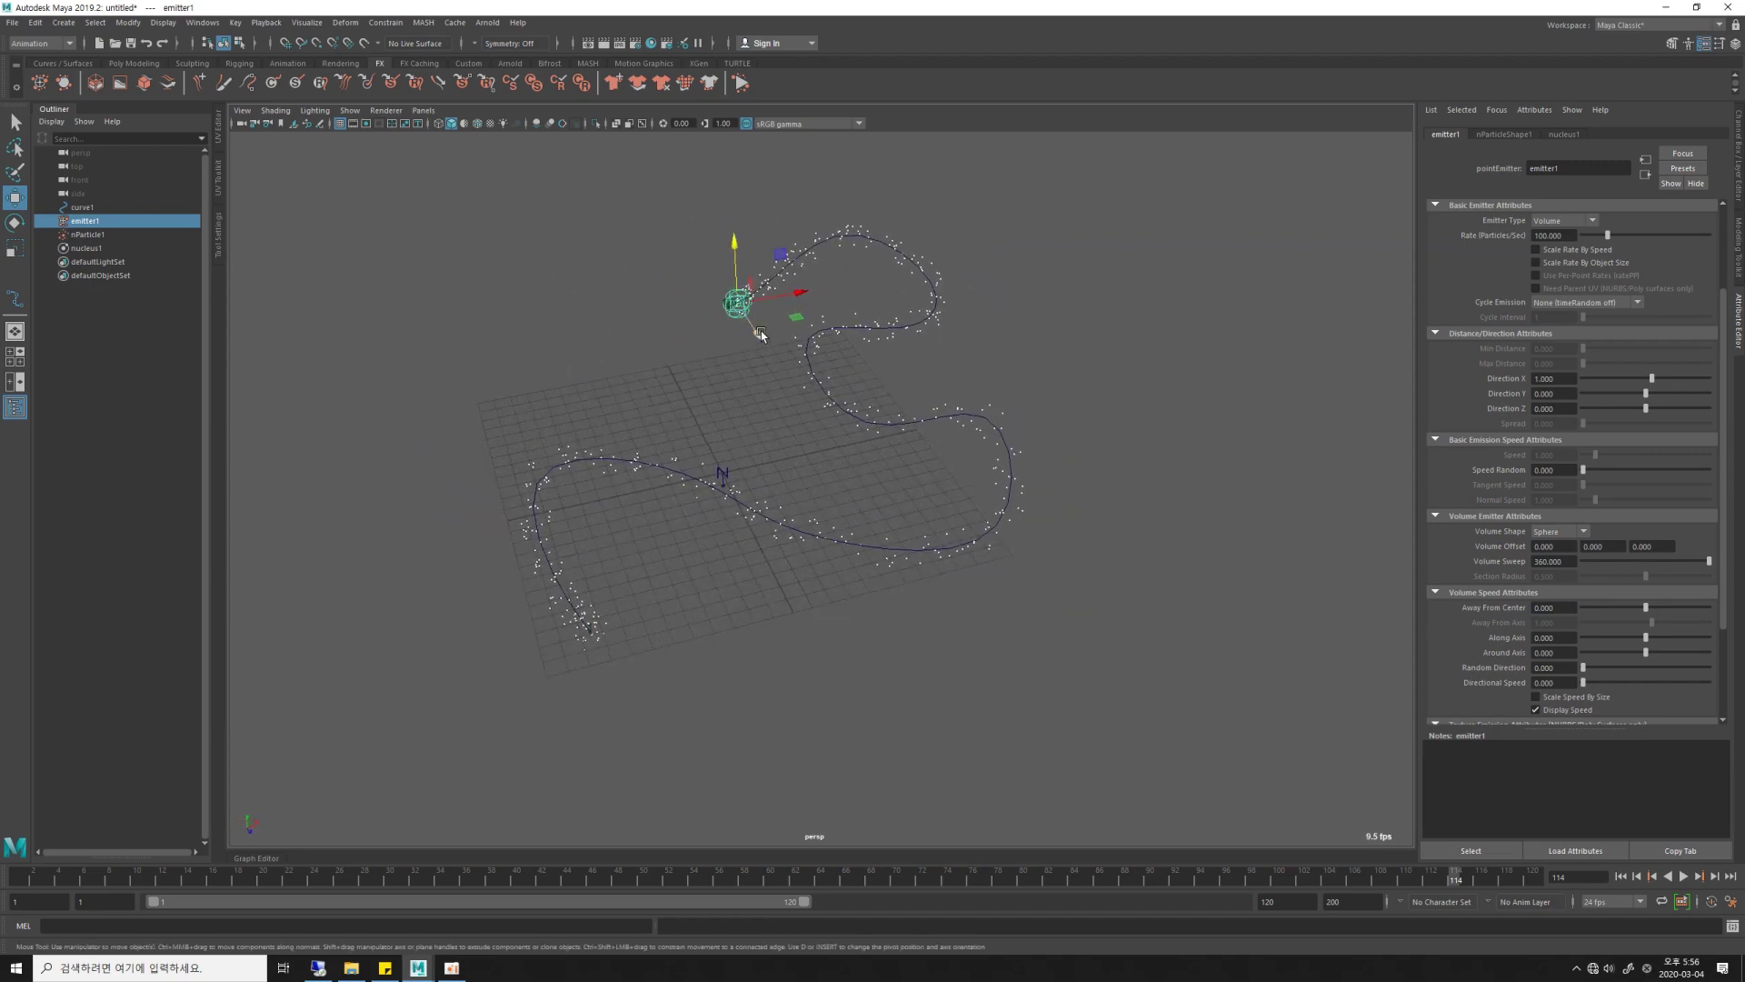
Scale up the emitter's sphere volume and replay to check the particle spread.
{"action": "key", "text": "r"}
{"action": "left_click_drag", "start_coordinate": [737, 303], "coordinate": [1012, 291]}
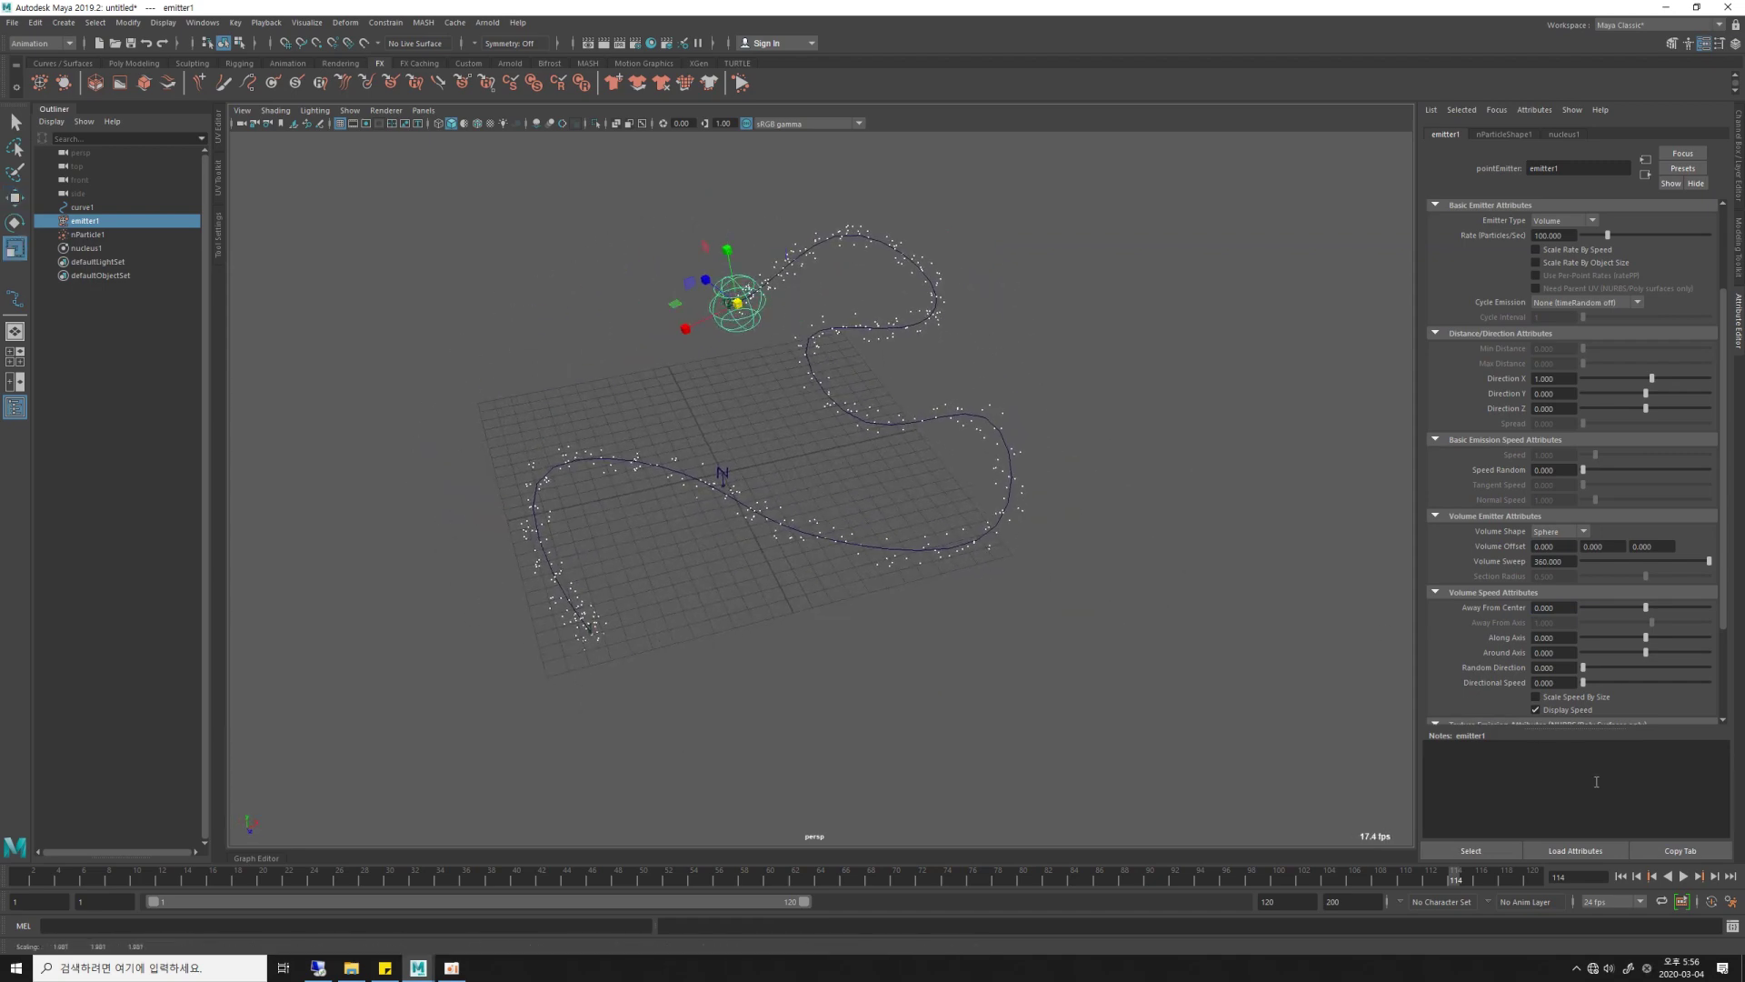
{"action": "left_click", "coordinate": [1625, 876]}
{"action": "left_click", "coordinate": [1684, 876]}
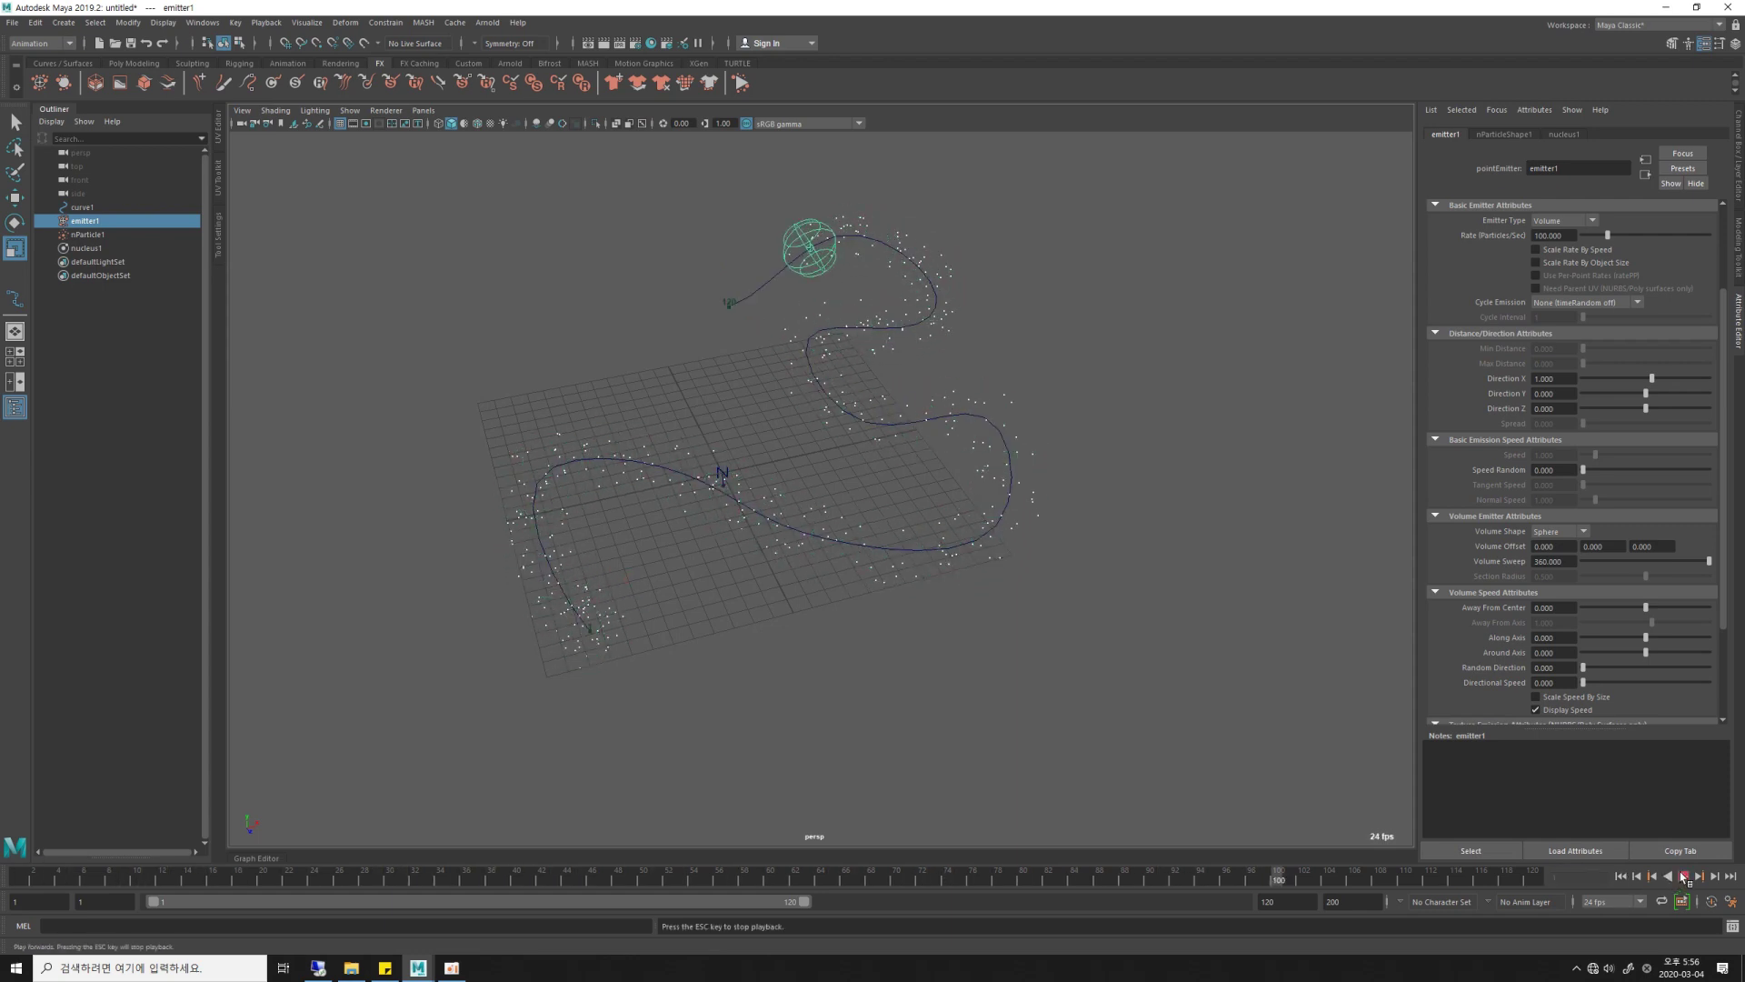
{"action": "left_click", "coordinate": [1685, 876]}
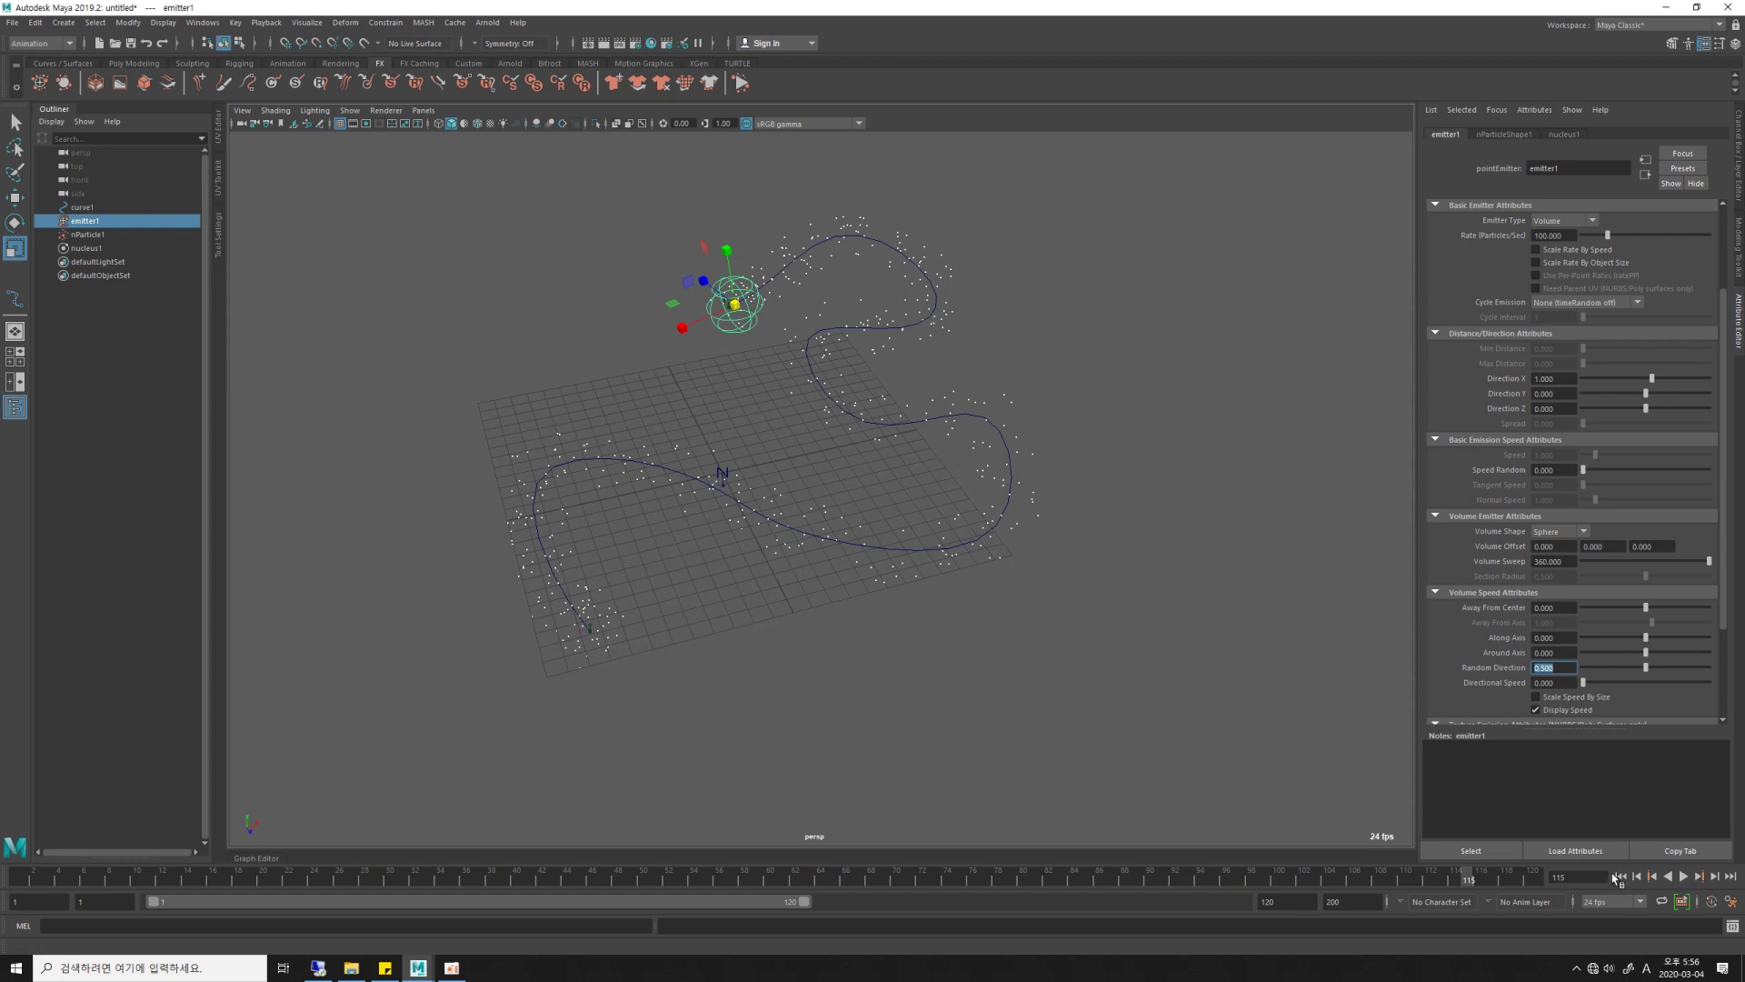
Replay with Random Direction at 1 to check the looser particle scatter along curve1.
{"action": "left_click", "coordinate": [1622, 877]}
{"action": "left_click", "coordinate": [1684, 876]}
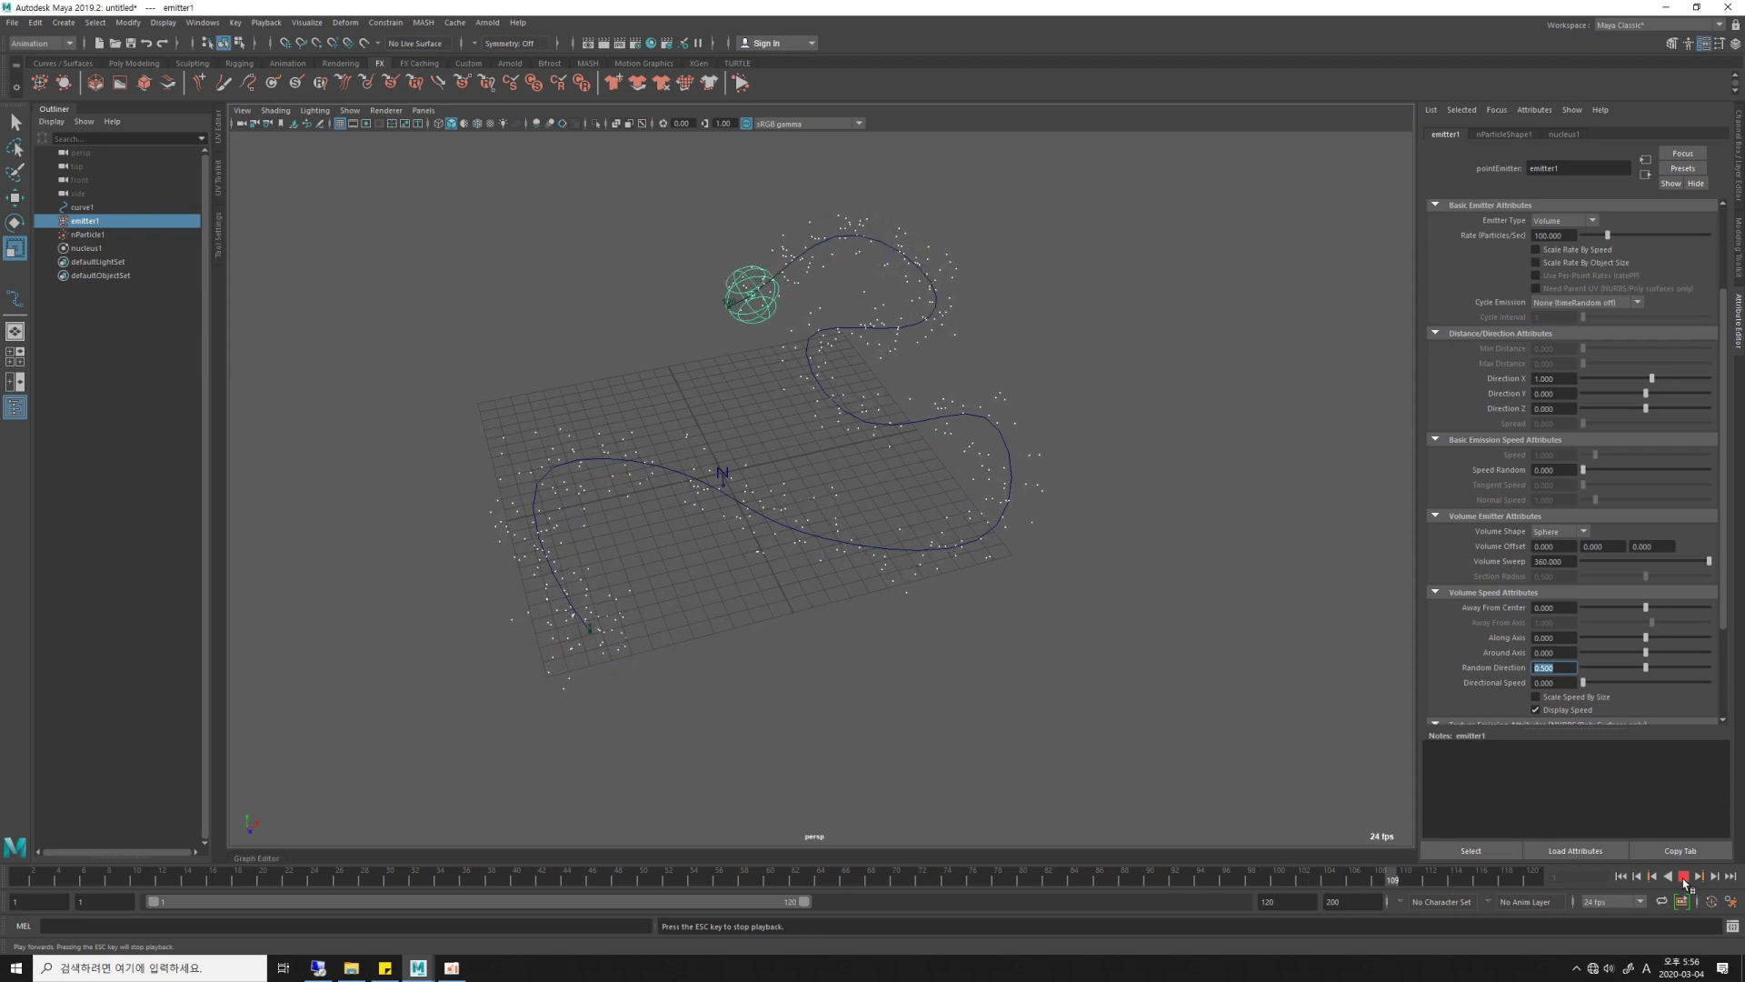
{"action": "left_click", "coordinate": [1684, 877]}
{"action": "left_click_drag", "start_coordinate": [872, 581], "coordinate": [946, 554], "text": "alt"}
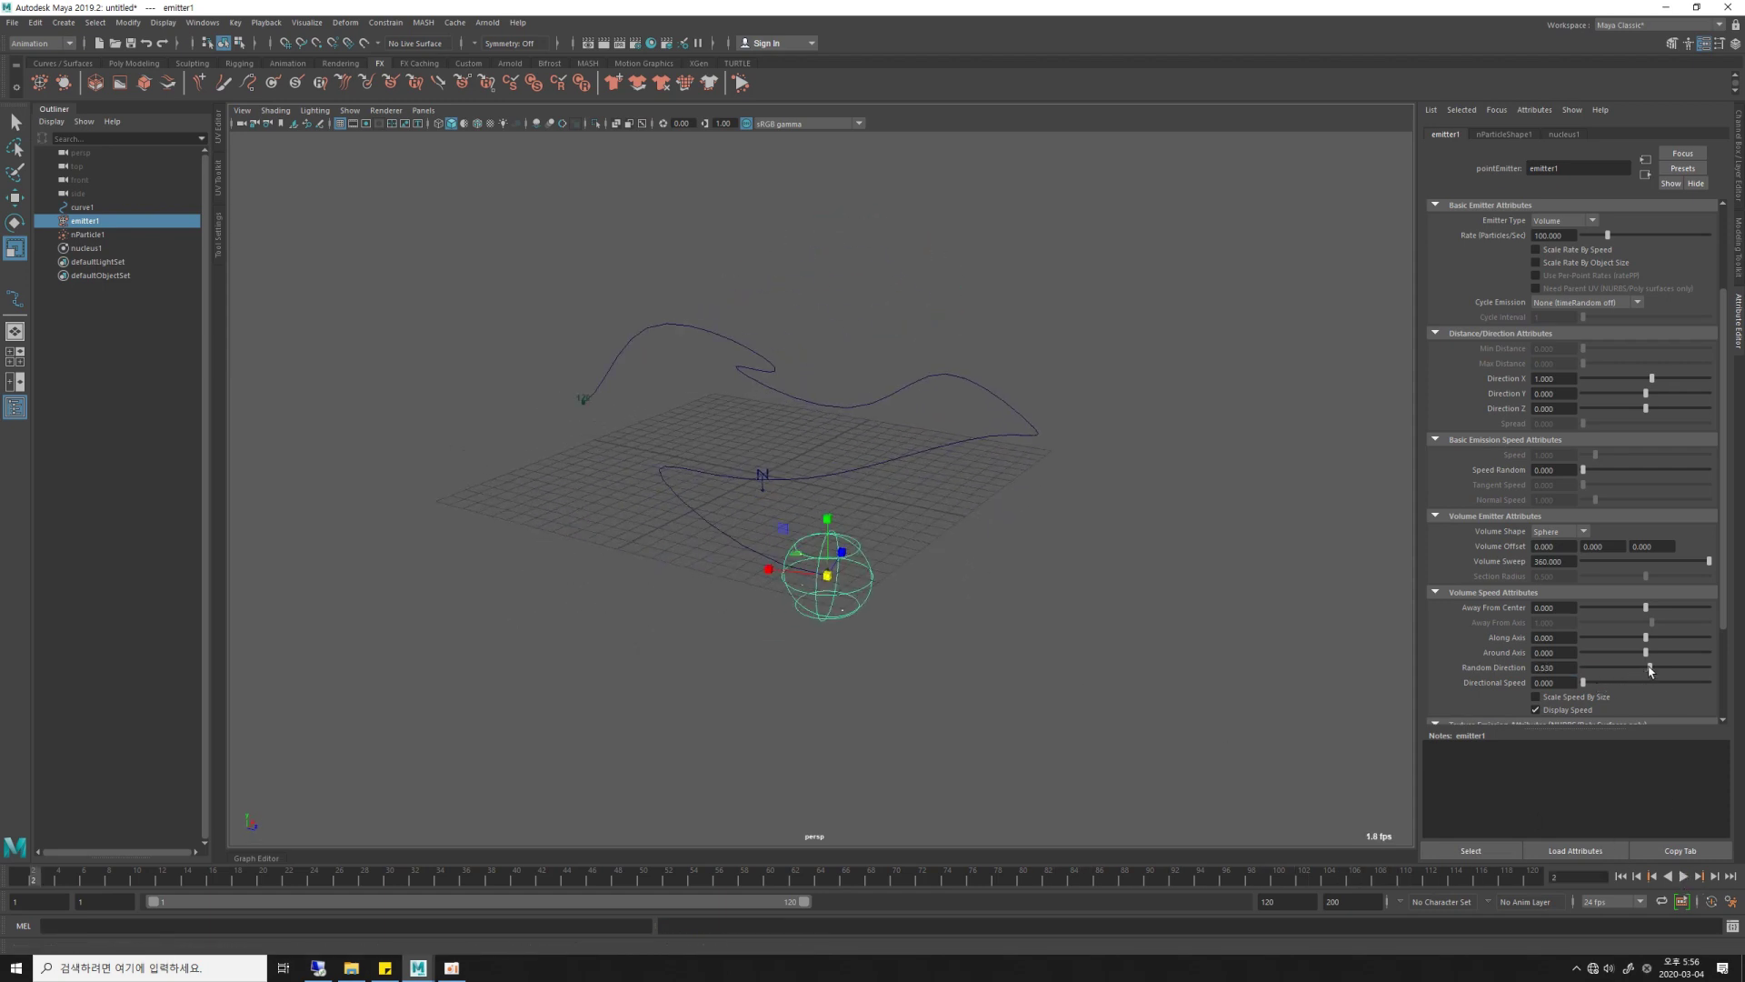
{"action": "left_click", "coordinate": [1668, 877]}
{"action": "left_click", "coordinate": [1679, 876]}
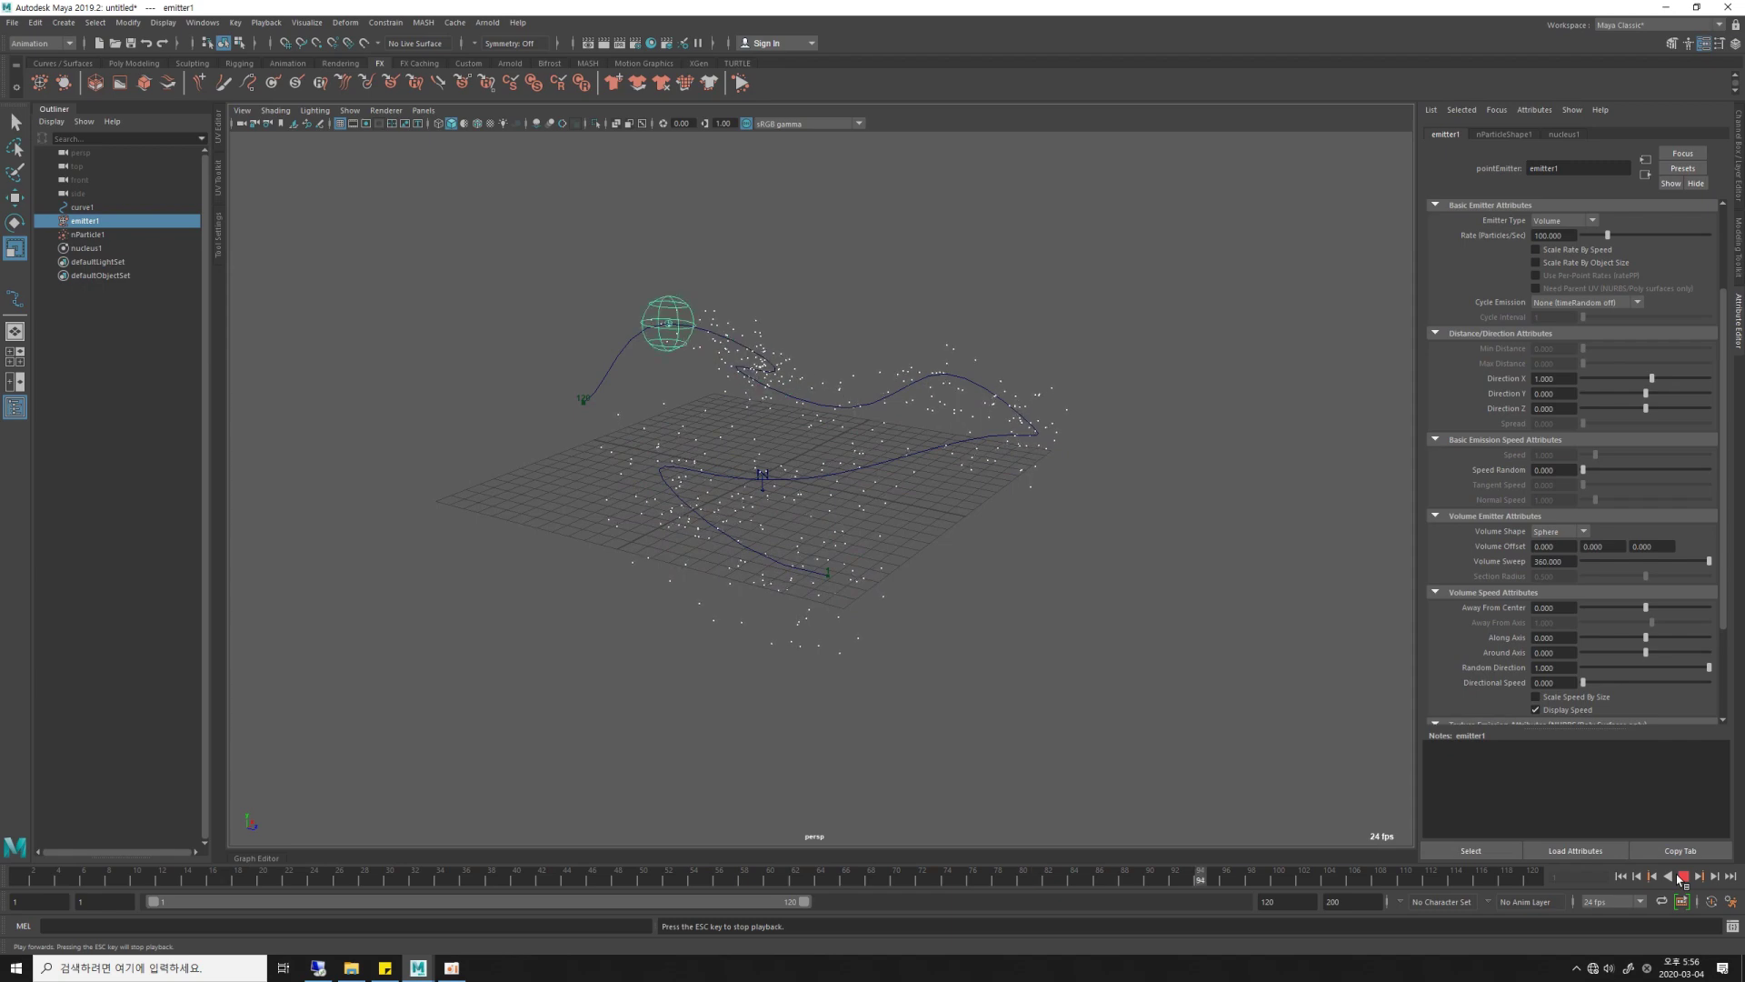
{"action": "left_click", "coordinate": [1680, 876]}
{"action": "mouse_move", "coordinate": [1067, 663]}
{"action": "left_mouse_down", "text": "alt"}
{"action": "mouse_move", "coordinate": [950, 682]}
{"action": "mouse_move", "coordinate": [966, 691]}
{"action": "left_mouse_up", "text": "alt"}
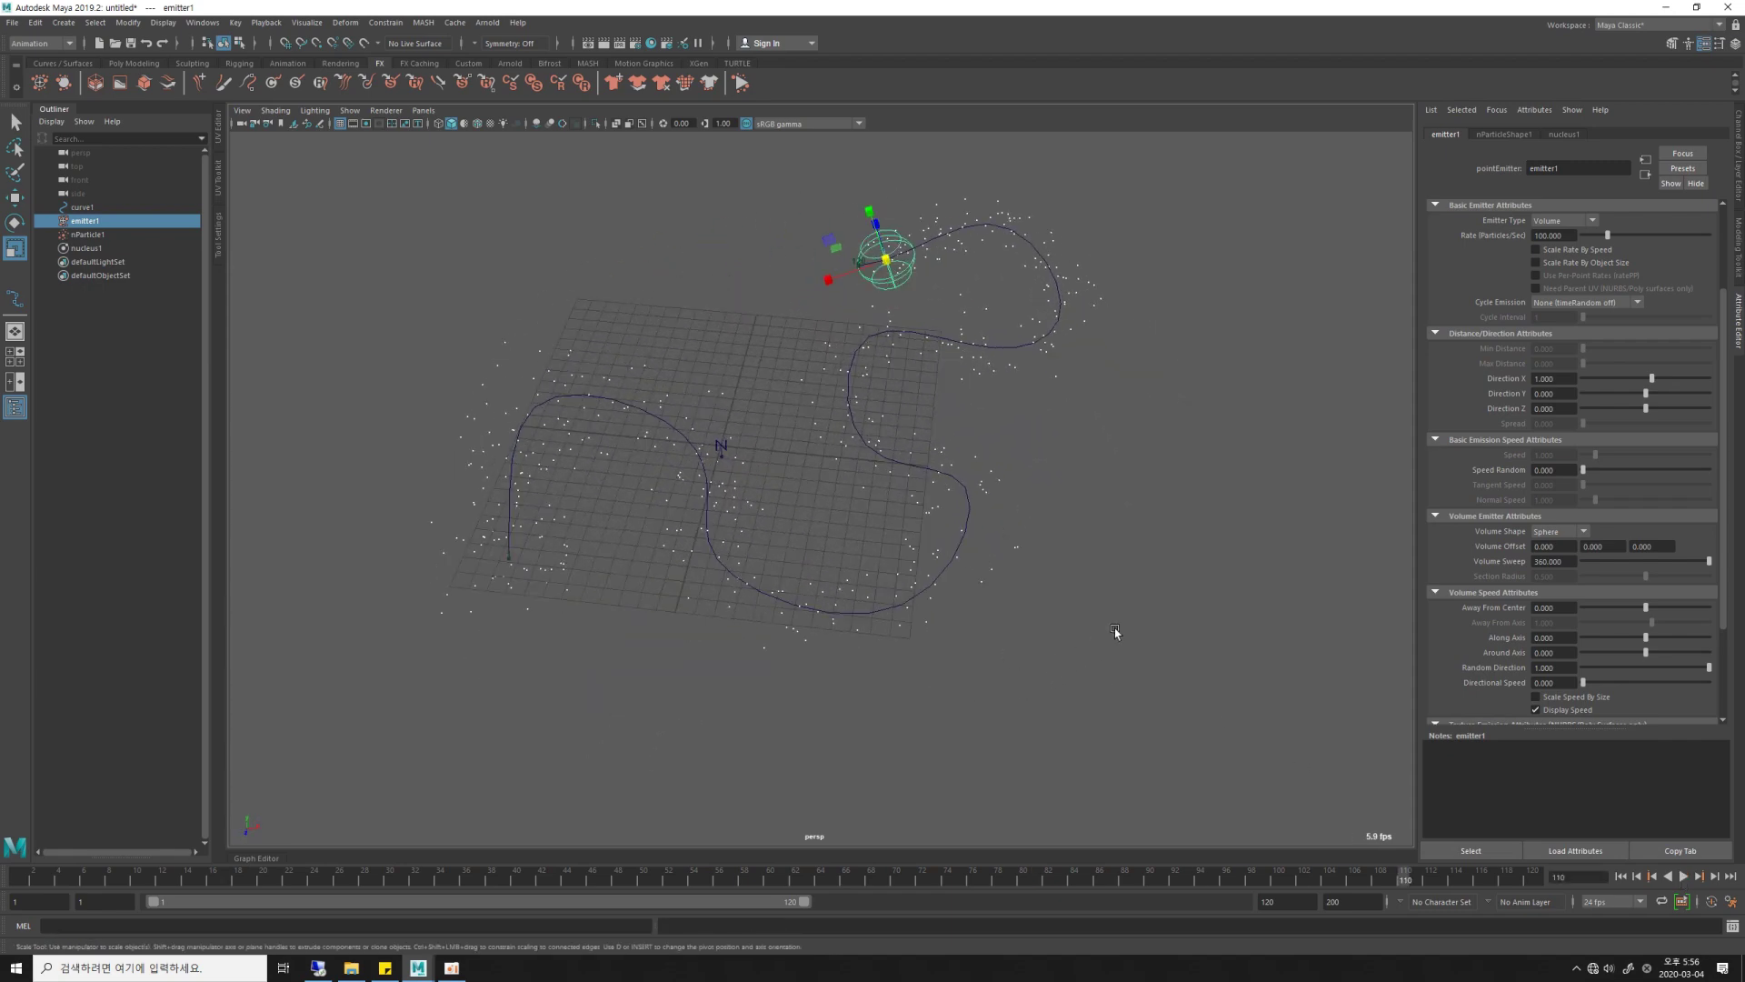